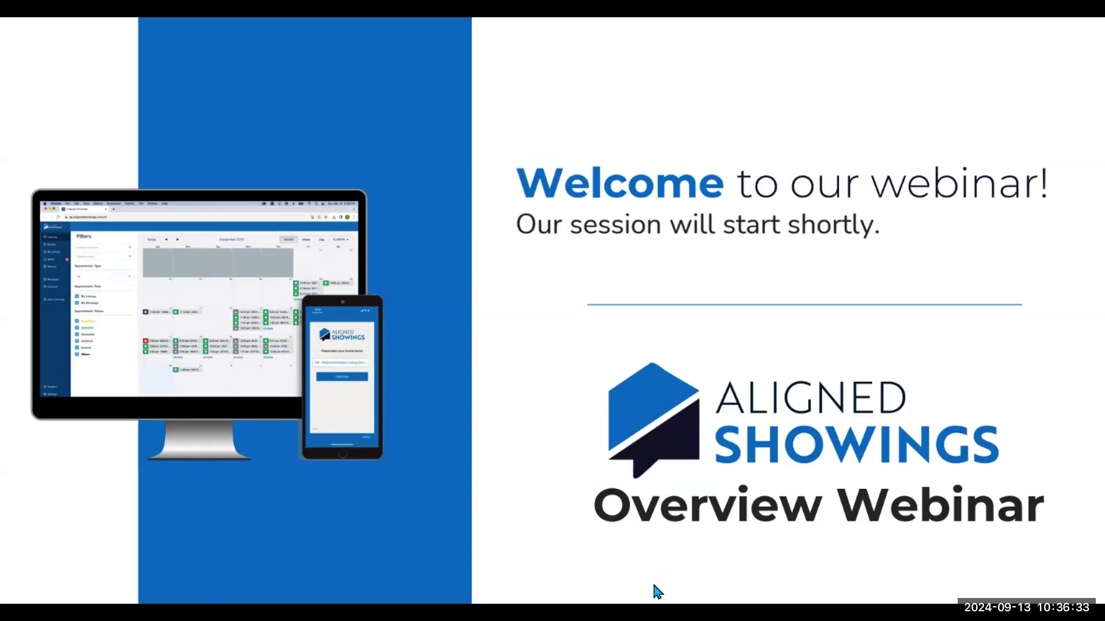
- Switch the shared screen from the webinar slideshow to the RMLSweb desktop in Edge
key(alt+Tab)
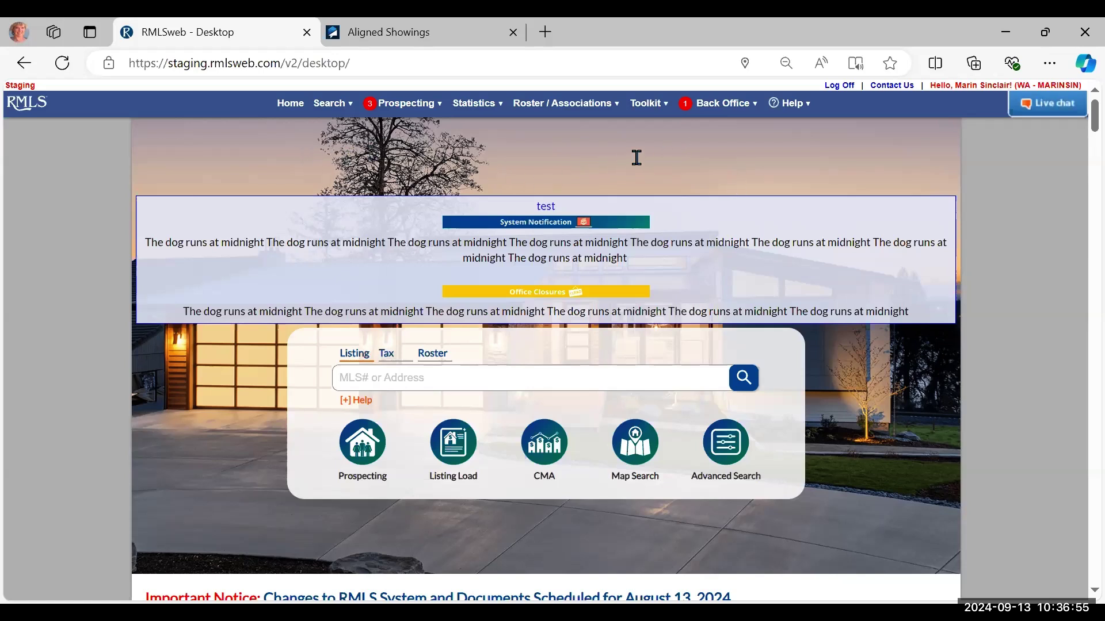
- Launch Aligned Showings from the Toolkit's Third-Party Links, then return to the RMLSweb desktop
click(657, 109)
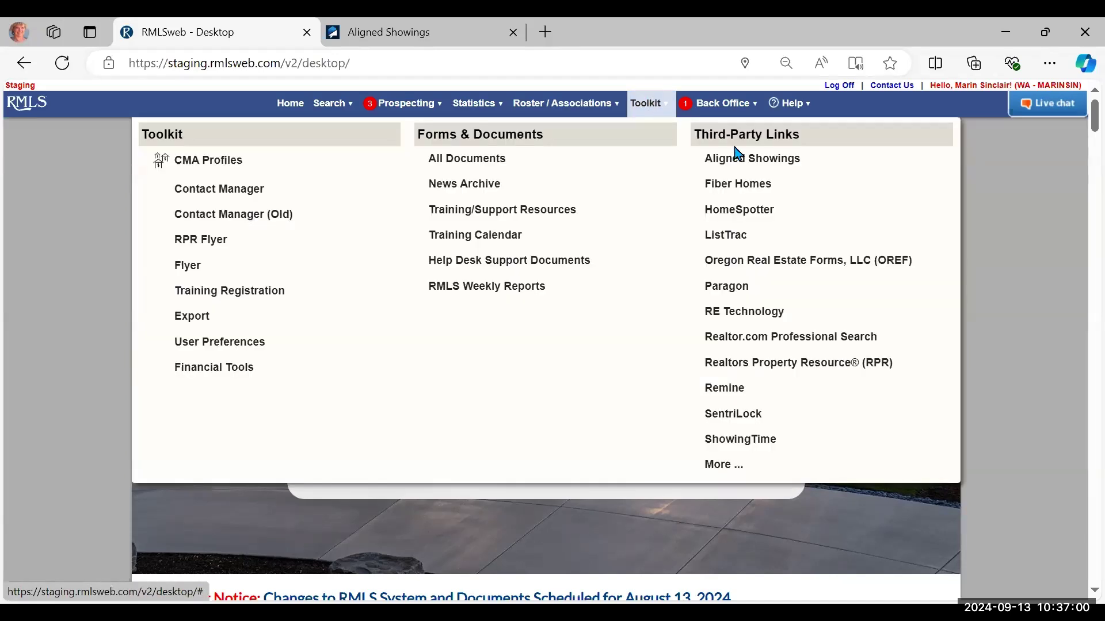
click(769, 166)
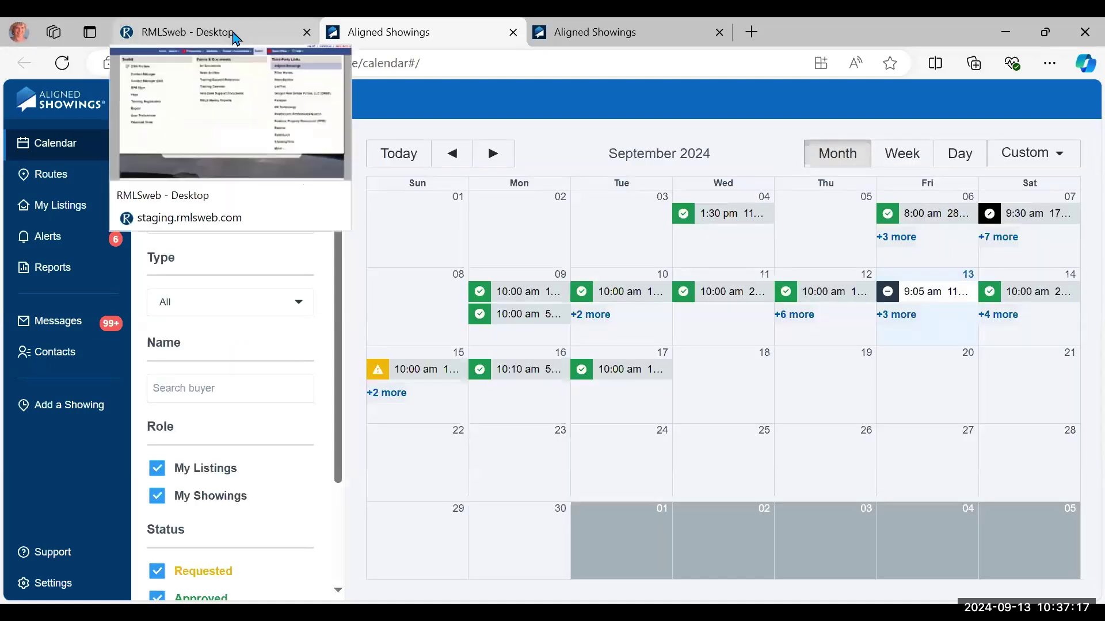
click(236, 38)
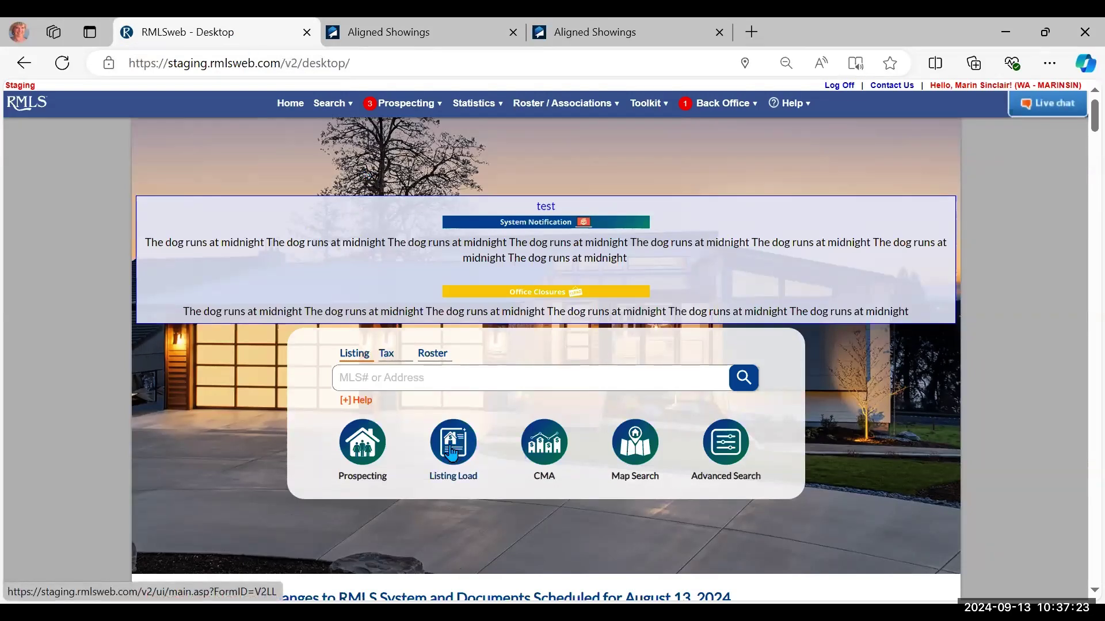
- Open Listing Load to show the agent's active and pending listings
click(452, 454)
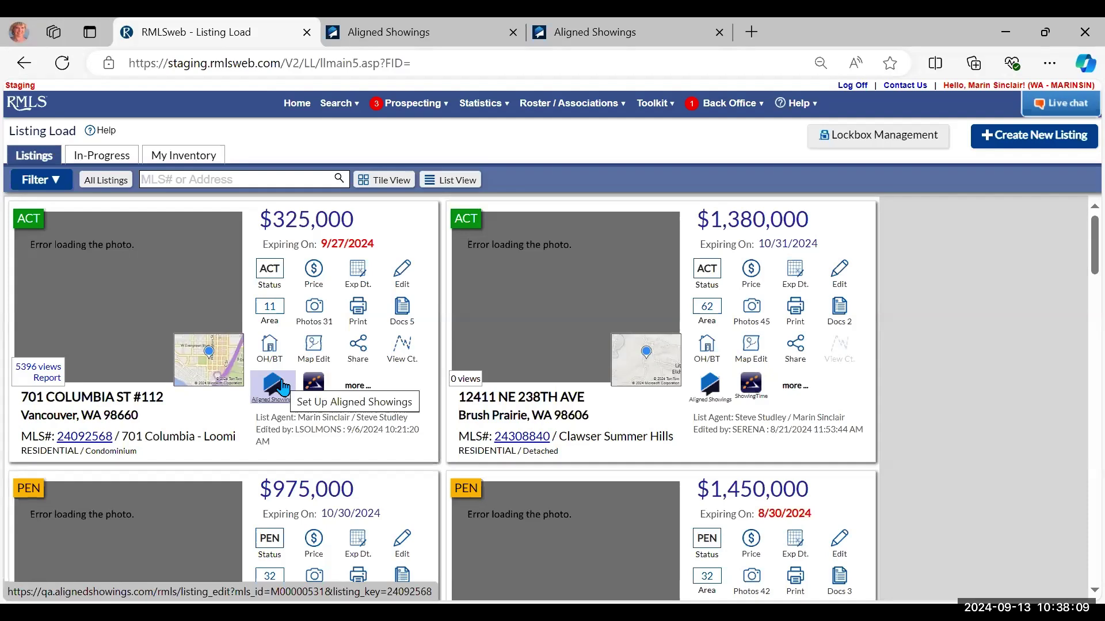
- Run an MLS# search for 24382843, 24435375 and 24467049, returning three active results
click(338, 106)
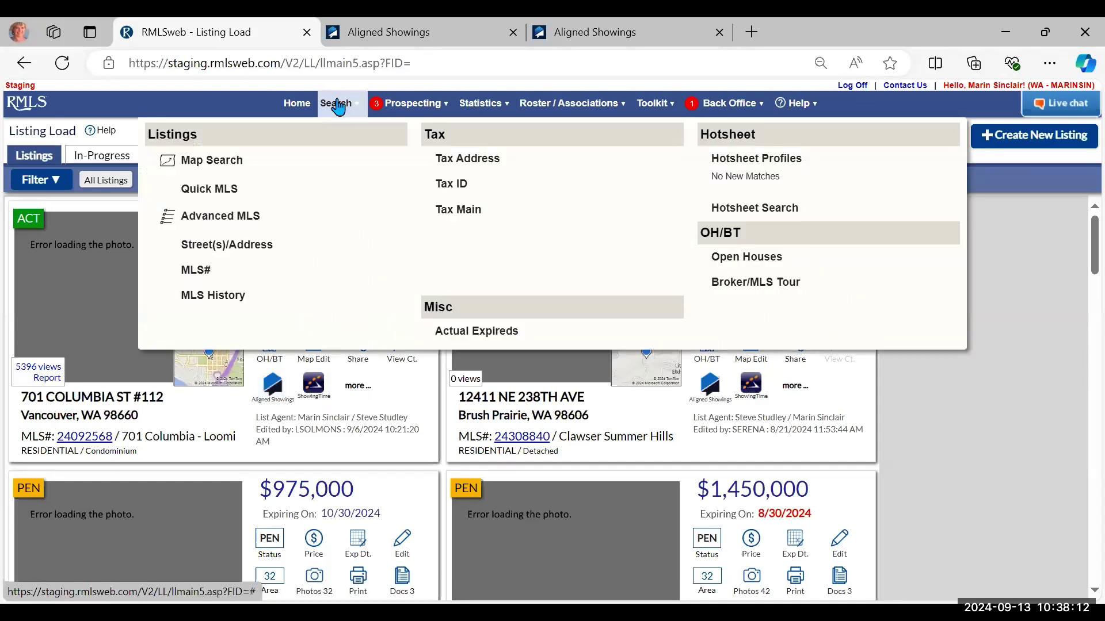
click(217, 271)
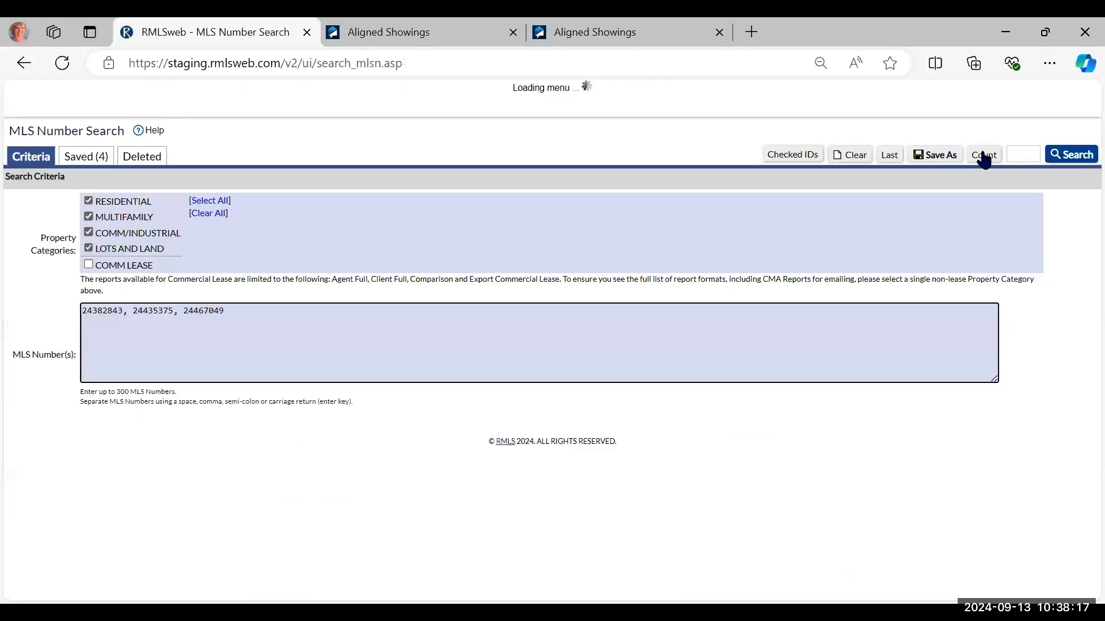
click(1069, 160)
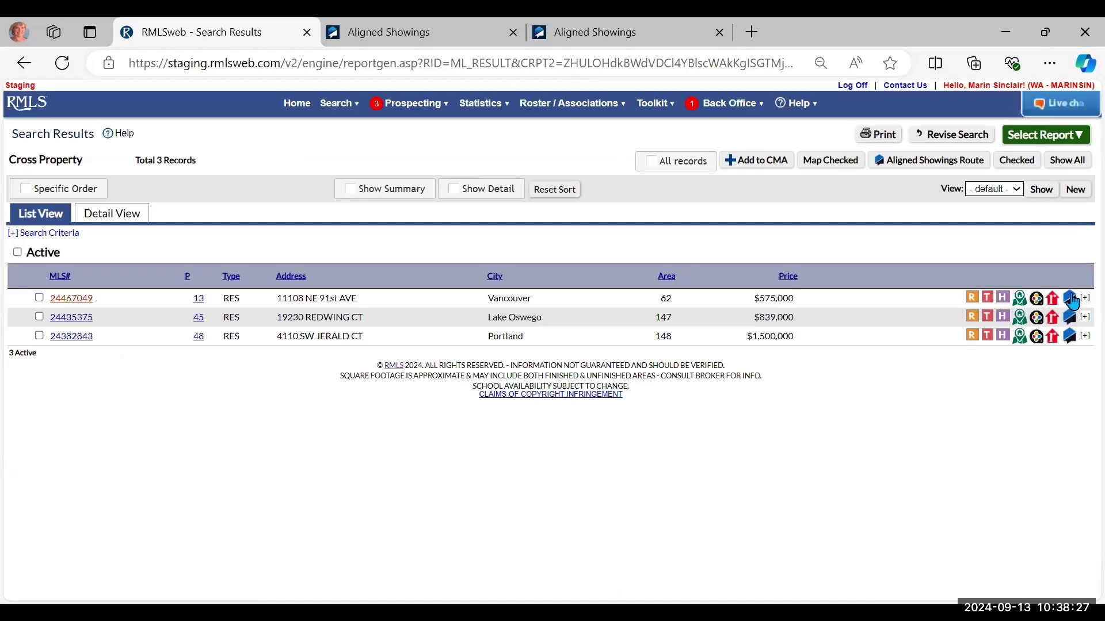
click(1042, 135)
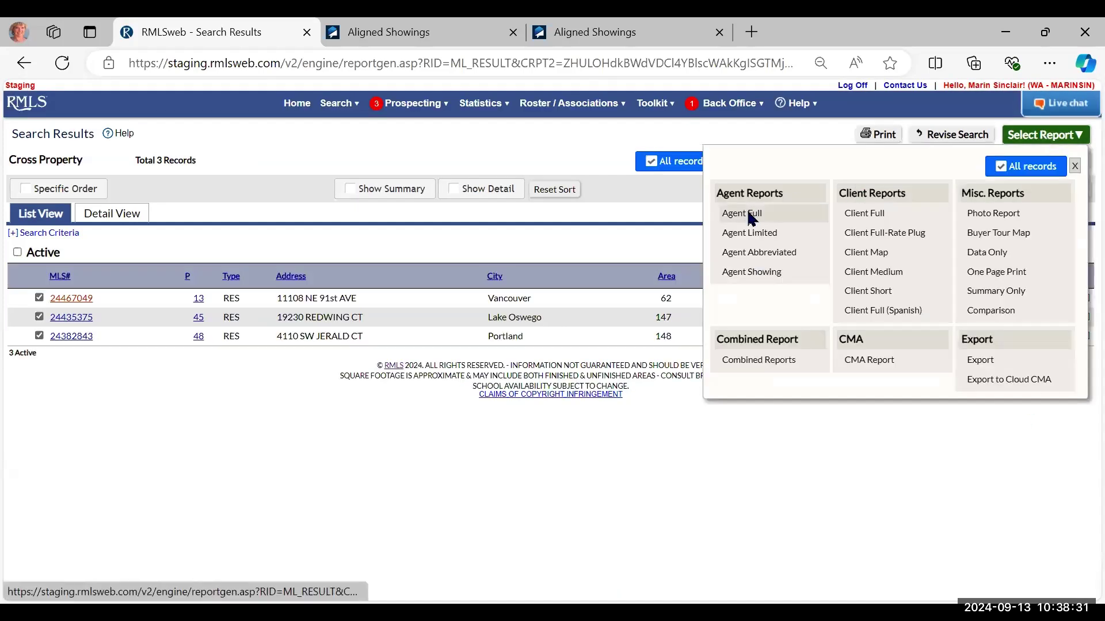
- Generate the Agent Full report for the three listings, then open the Aligned Showings calendar
click(748, 214)
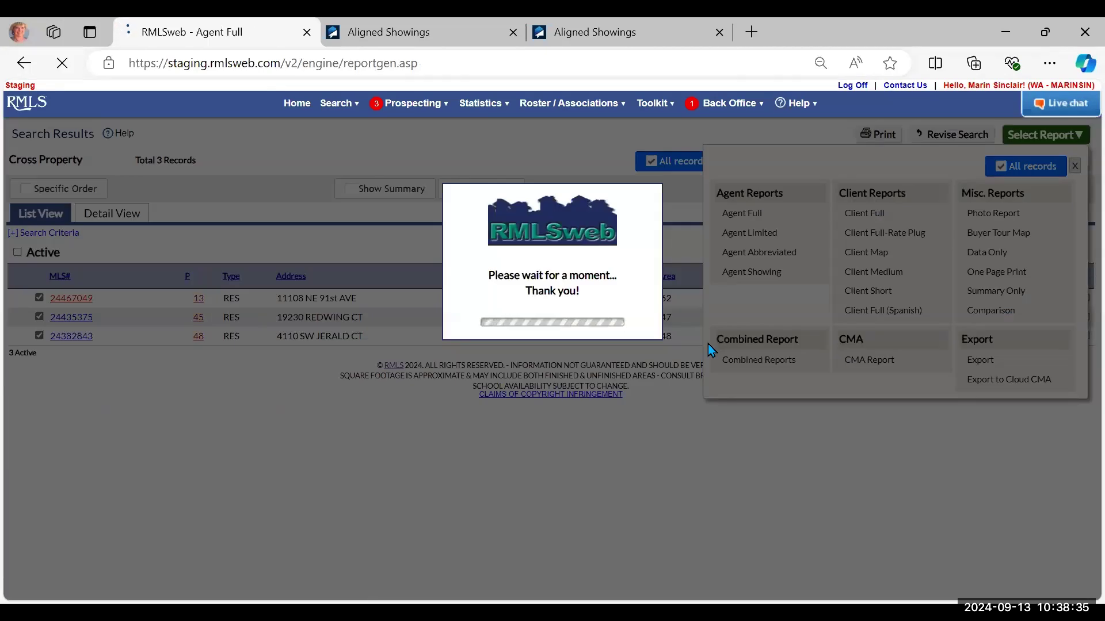
scroll(748, 276, down, 2)
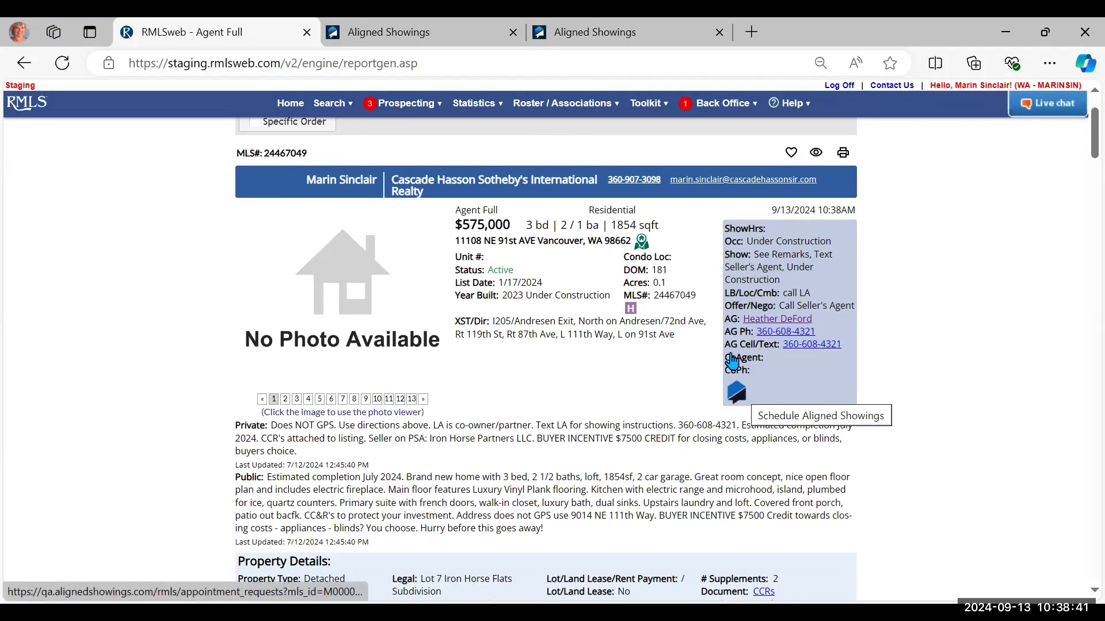
click(388, 33)
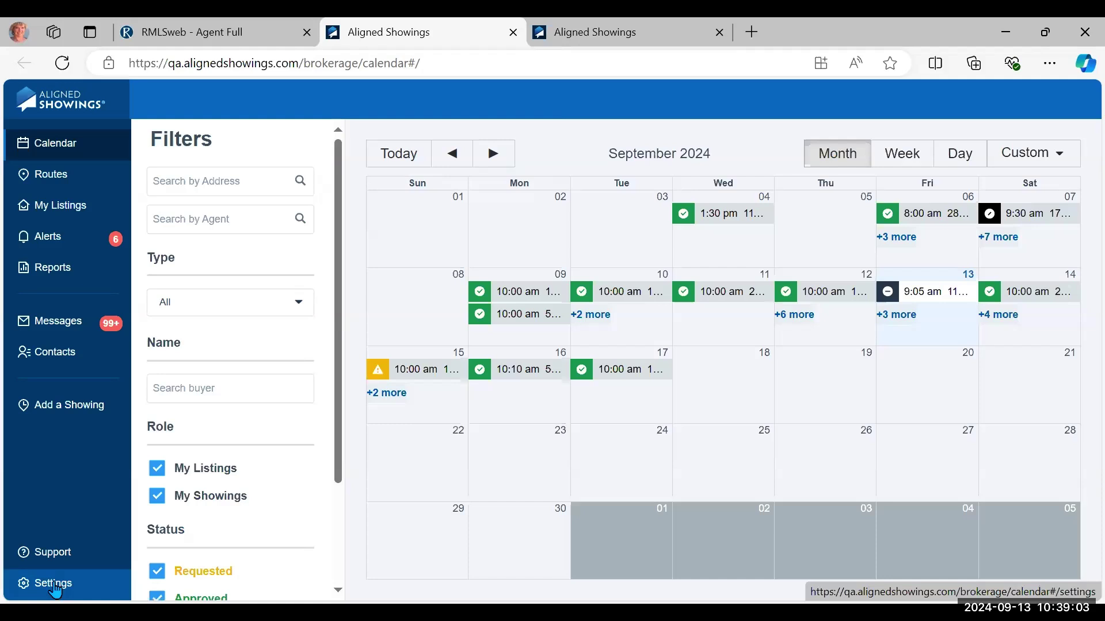
- Open Aligned Showings Settings and review the Edit Profile notification preferences down to Save
click(56, 589)
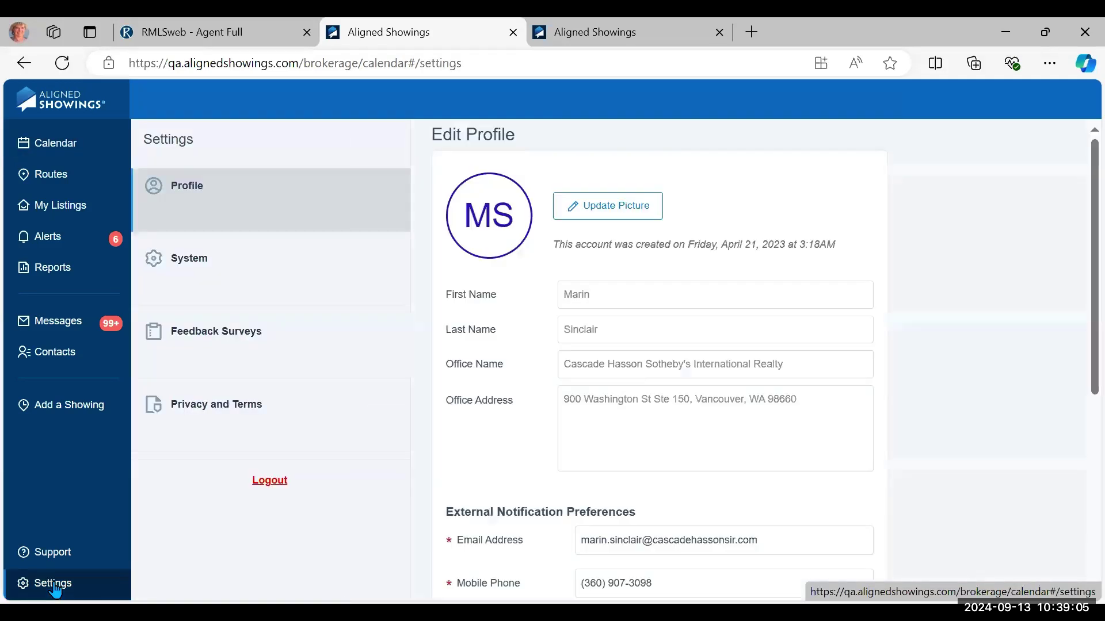
drag(68, 587, 236, 167)
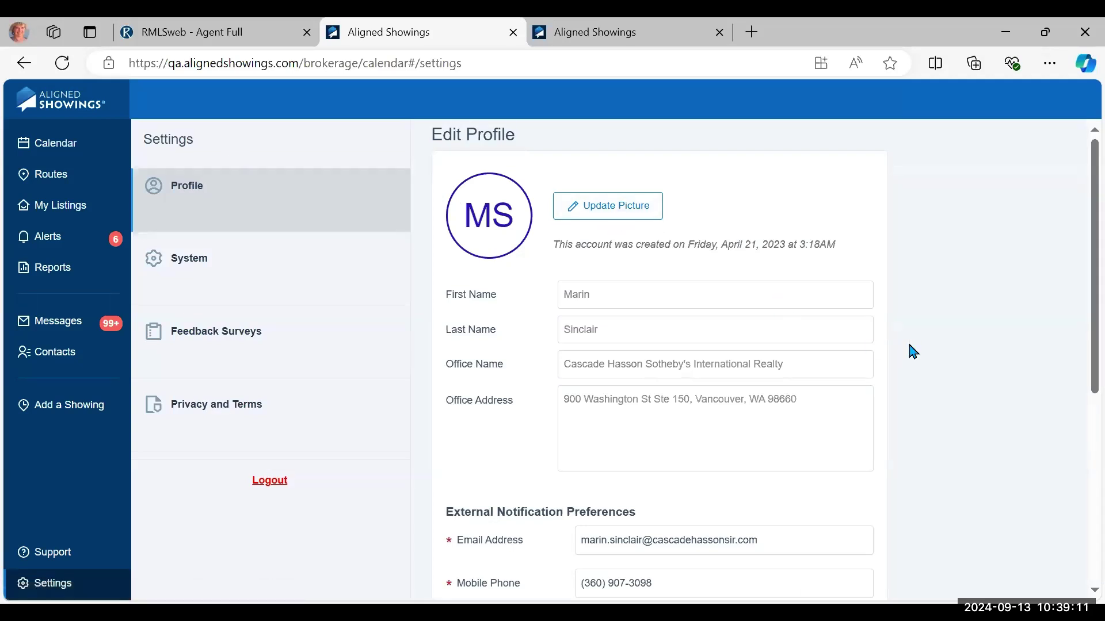
scroll(914, 351, down, 1)
scroll(914, 345, down, 3)
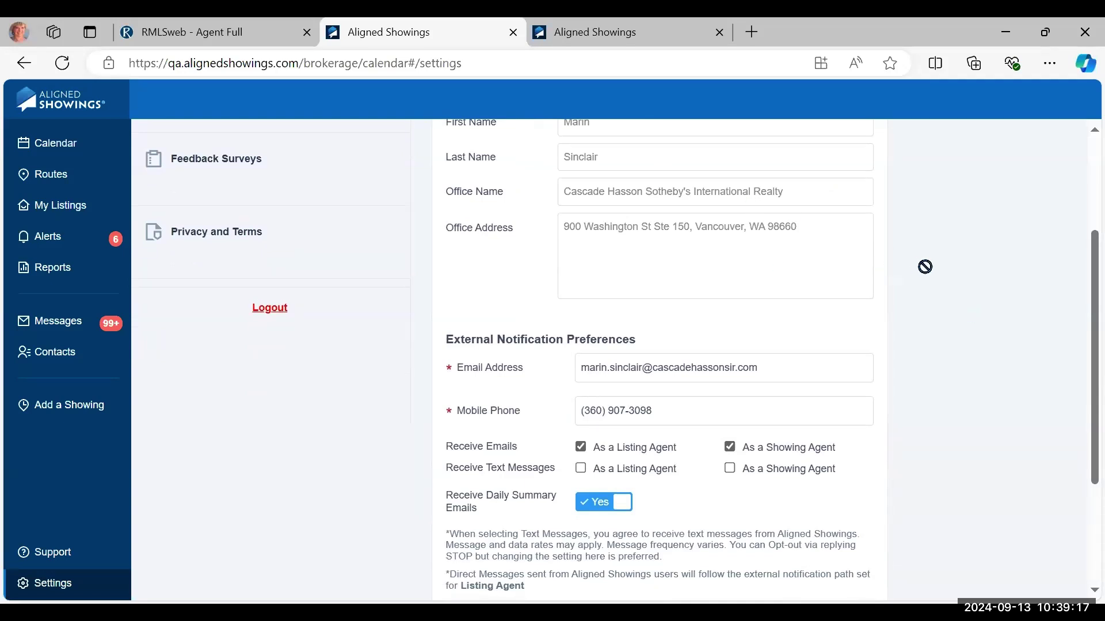
scroll(925, 267, down, 2)
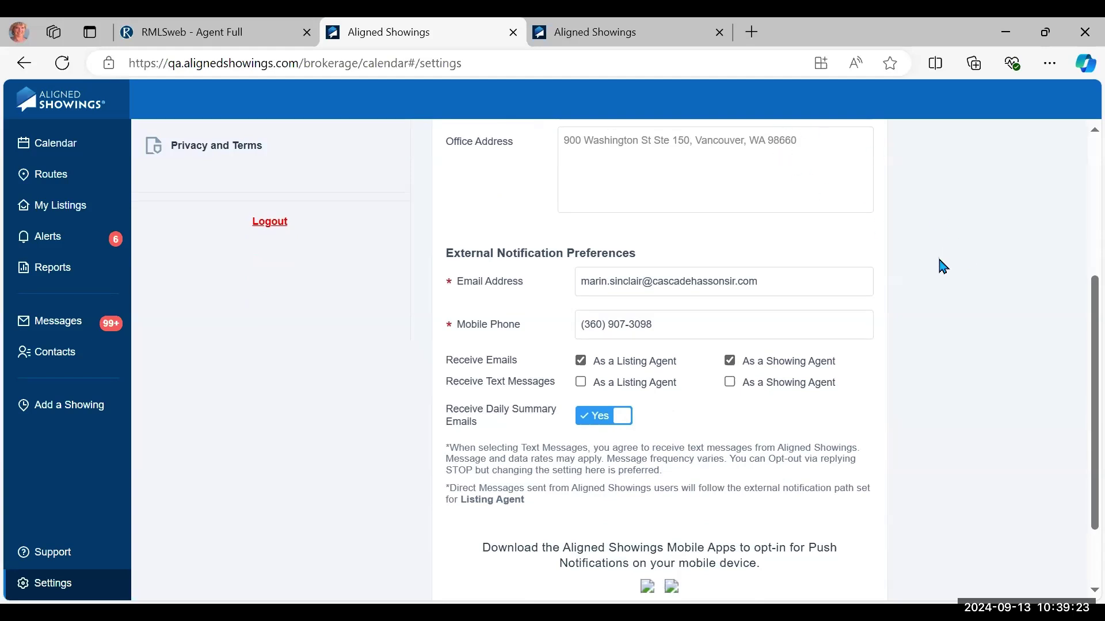
scroll(944, 262, down, 1)
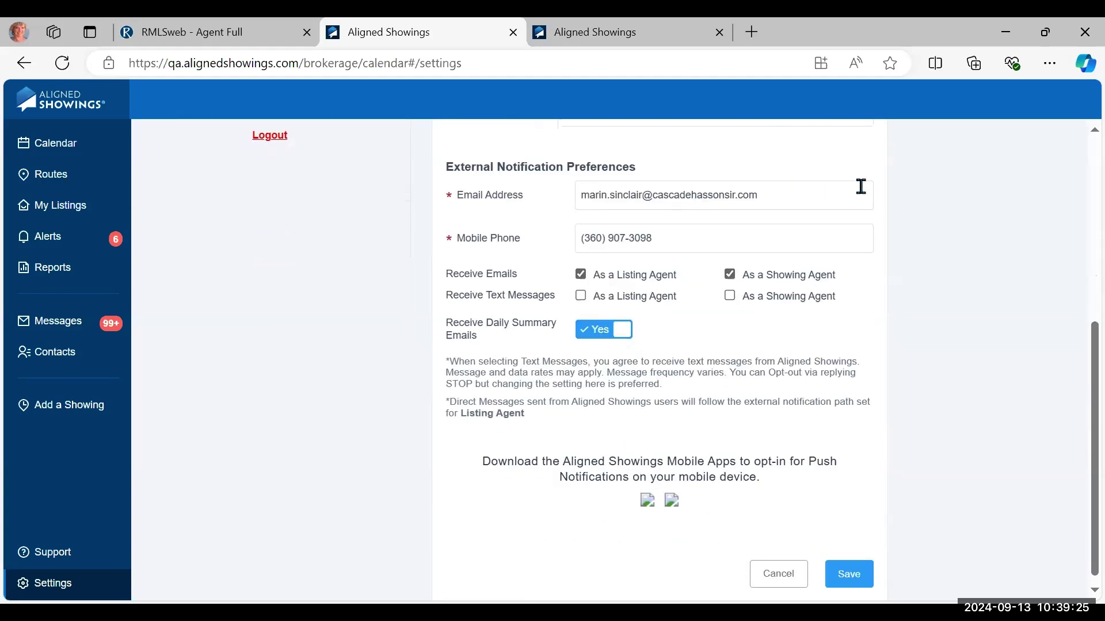
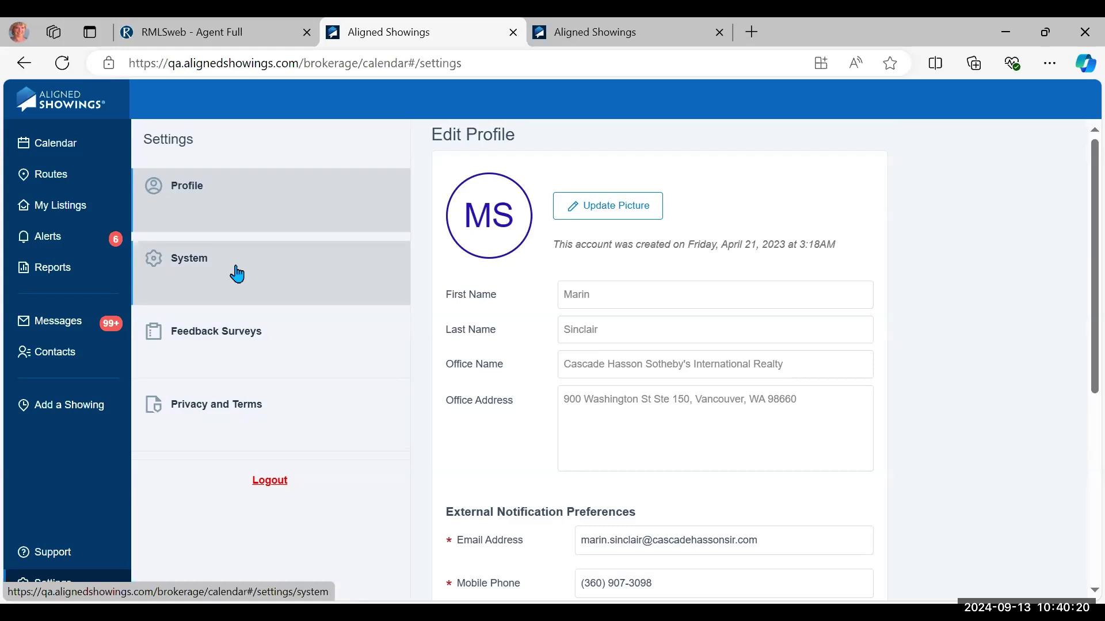
- Open the System settings' Default Time/Date Restrictions page
click(238, 274)
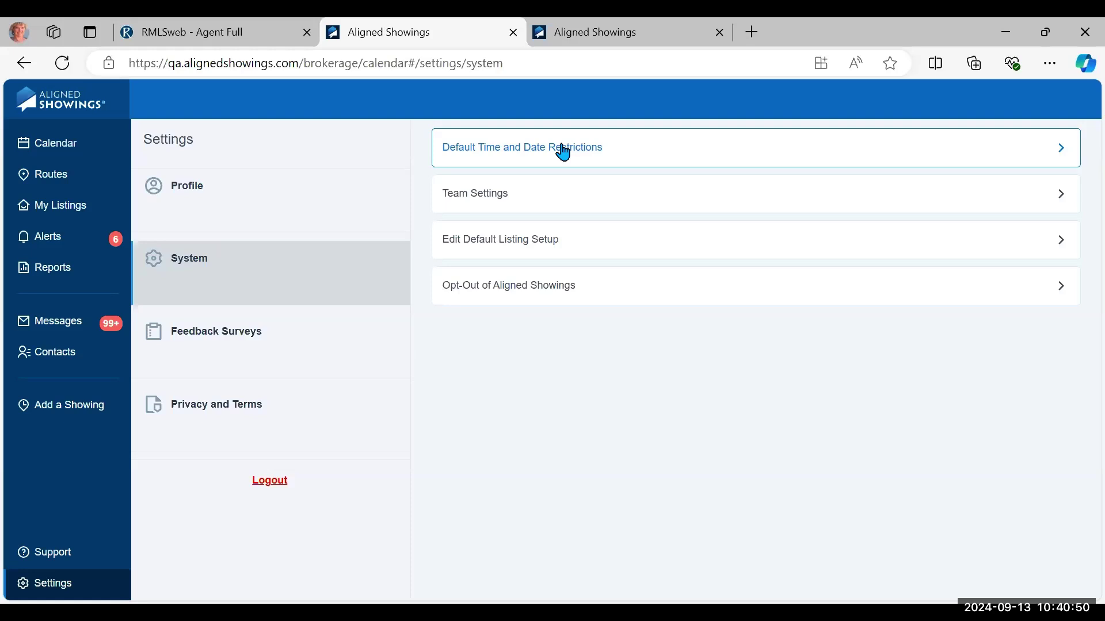
click(563, 152)
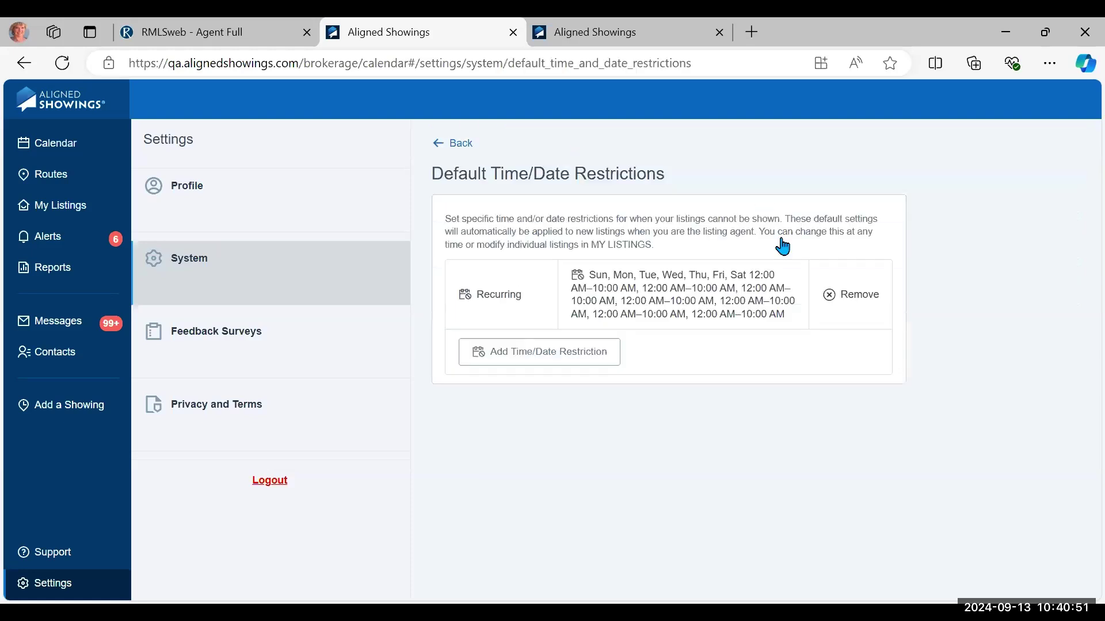
- Remove the existing 12:00 AM–10:00 AM recurring restriction and start a new restriction
click(849, 299)
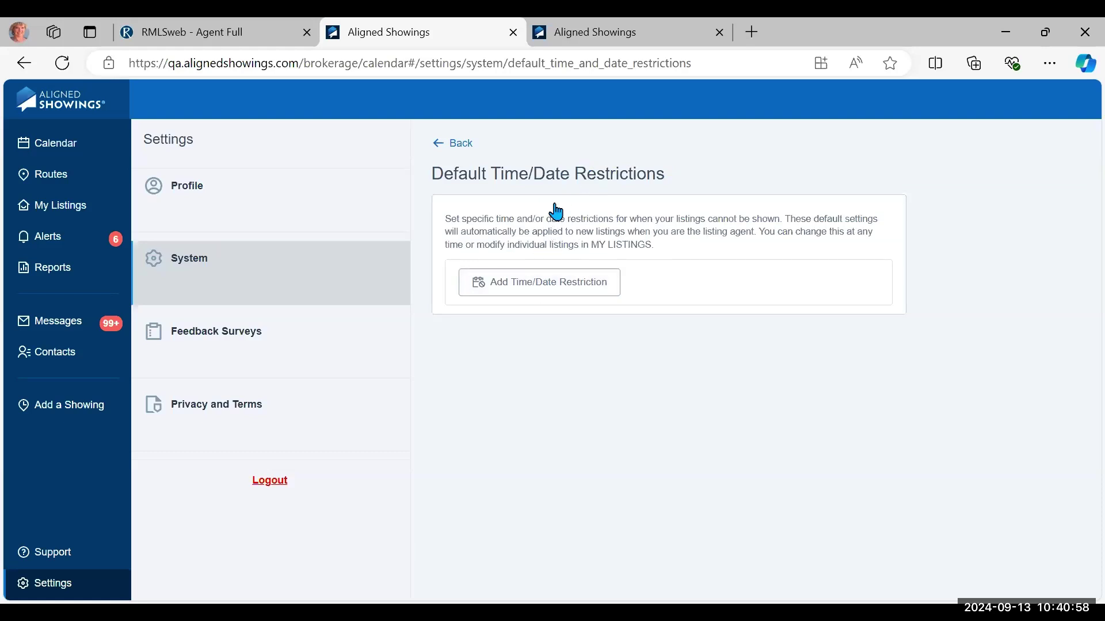
click(547, 288)
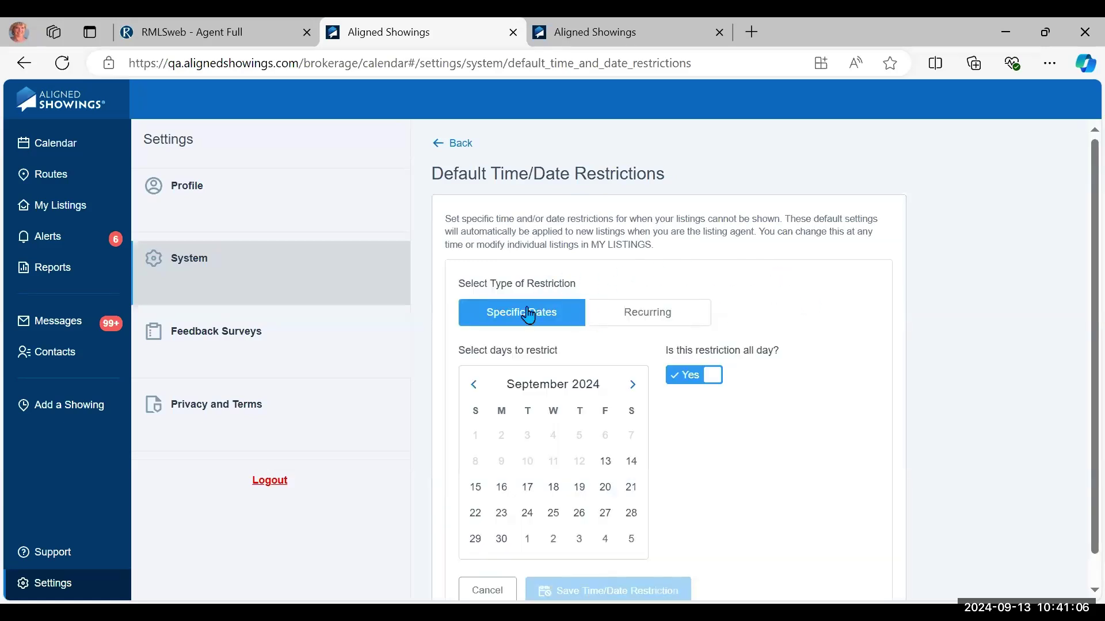
- Make the new restriction recurring on all seven days, Sunday through Saturday
click(640, 316)
scroll(876, 365, down, 2)
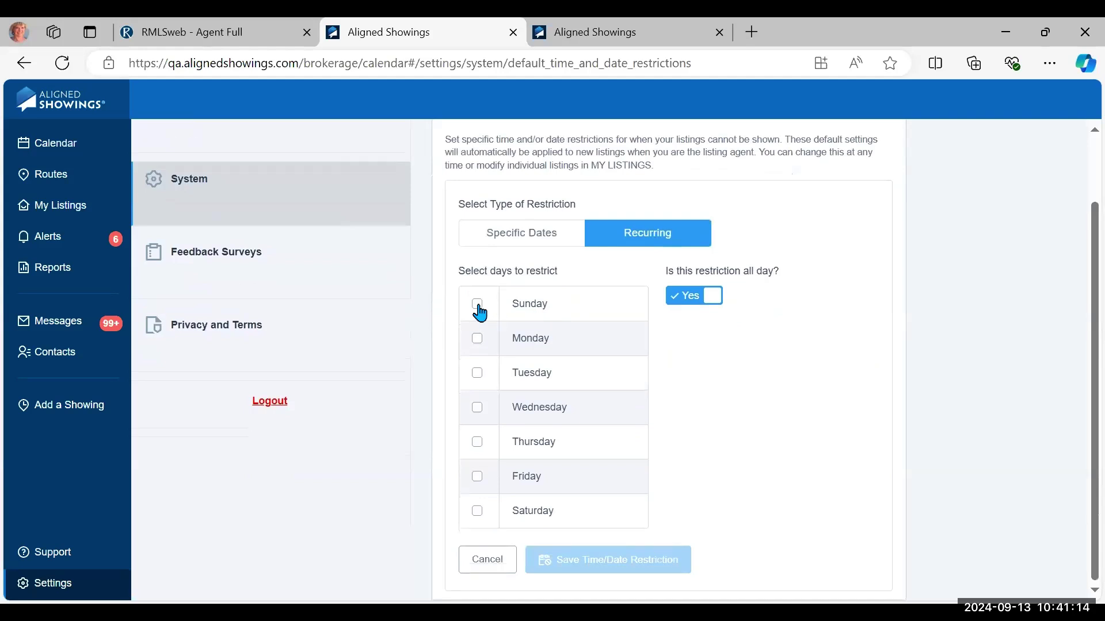
click(478, 305)
click(477, 338)
click(477, 374)
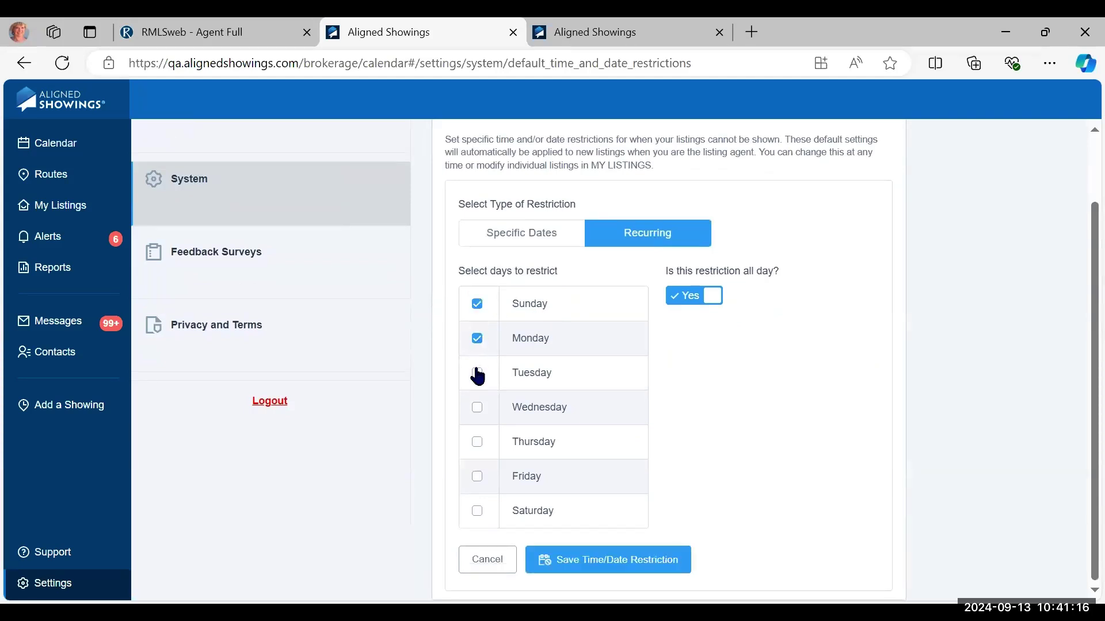
click(477, 408)
click(476, 442)
click(475, 476)
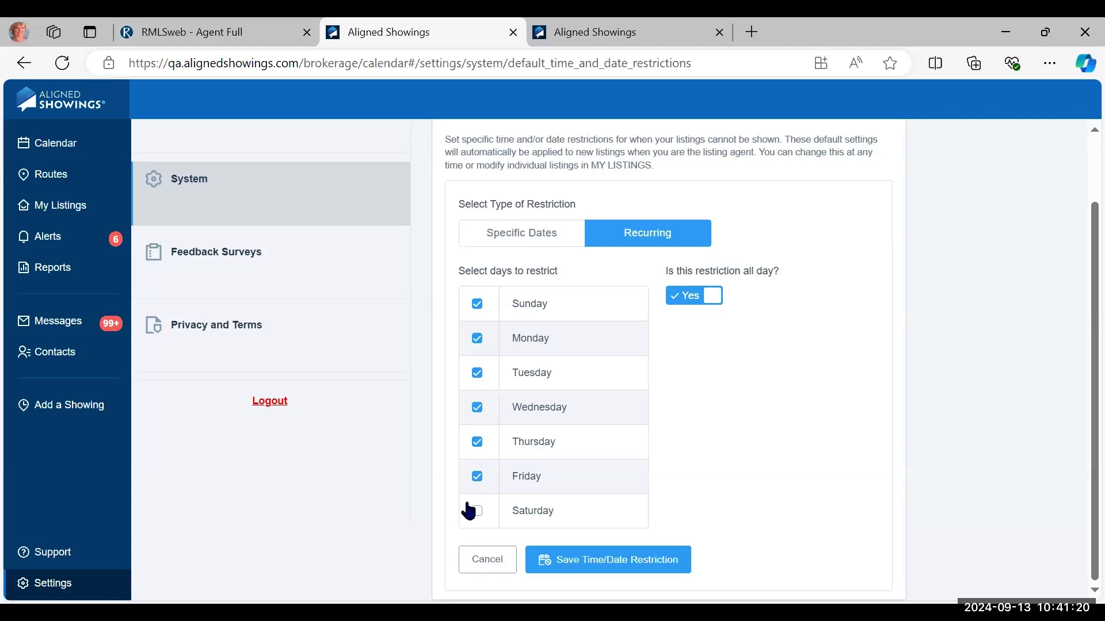
click(476, 511)
- Limit the restriction to 12:00 AM–10:00 AM, save it, and return to the System list
click(681, 301)
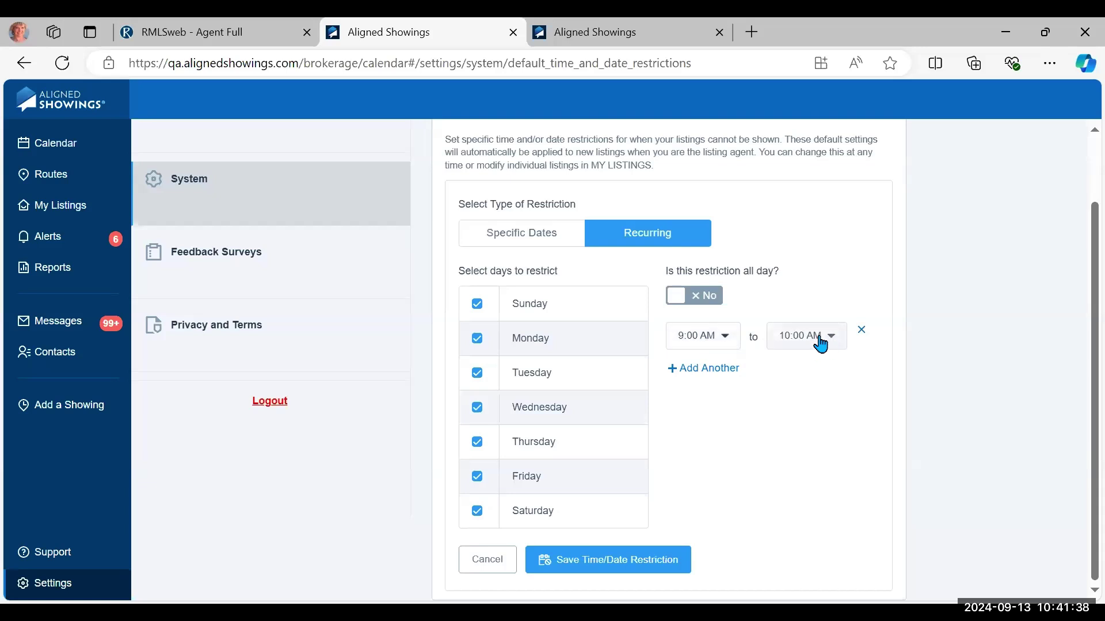
click(728, 340)
drag(752, 439, 754, 382)
click(716, 365)
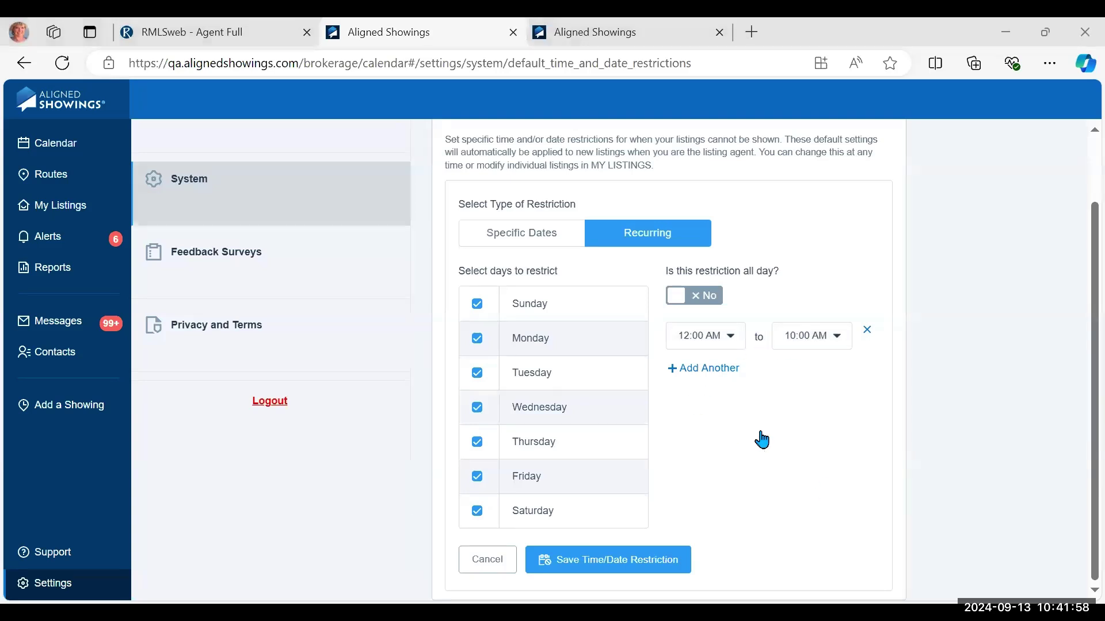
click(627, 565)
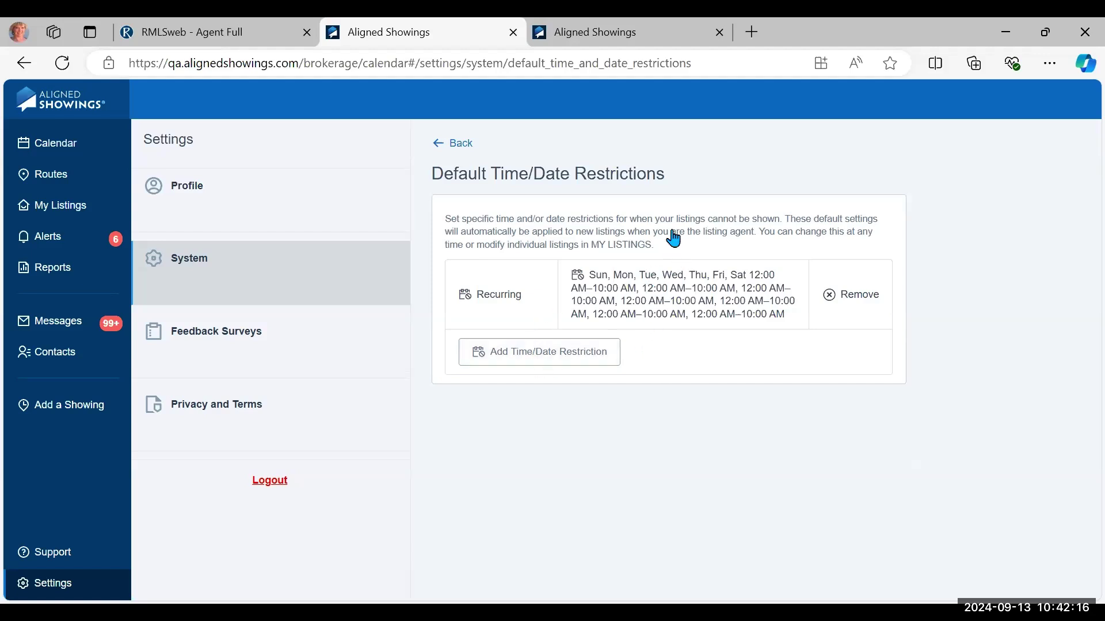
click(451, 148)
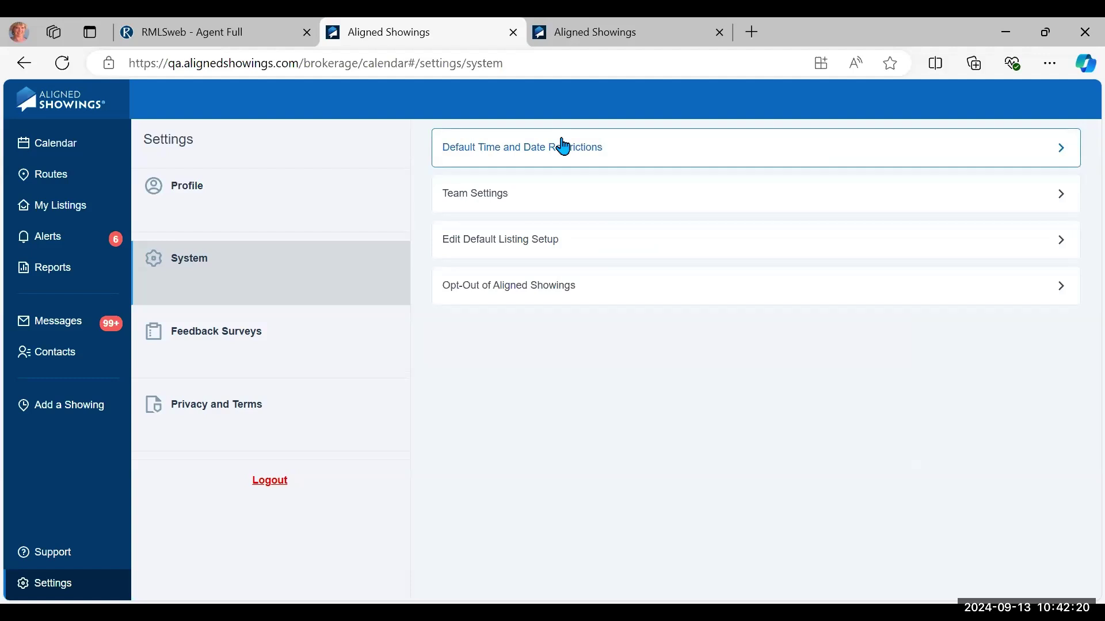
- In Team Settings, remove the fourth member, the last listing agent
click(483, 199)
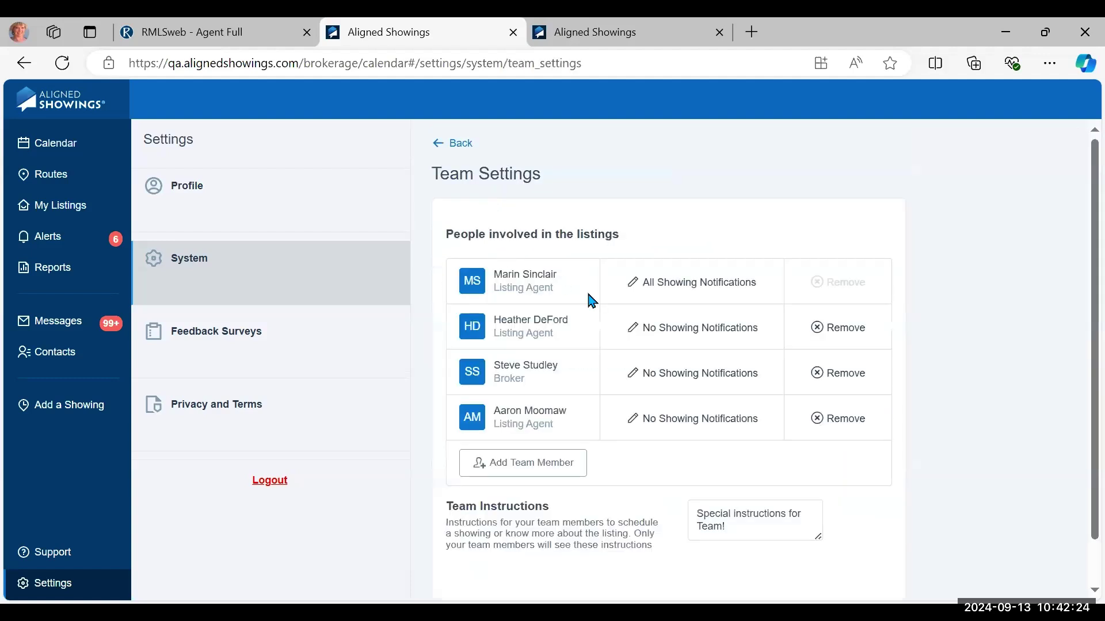
click(839, 420)
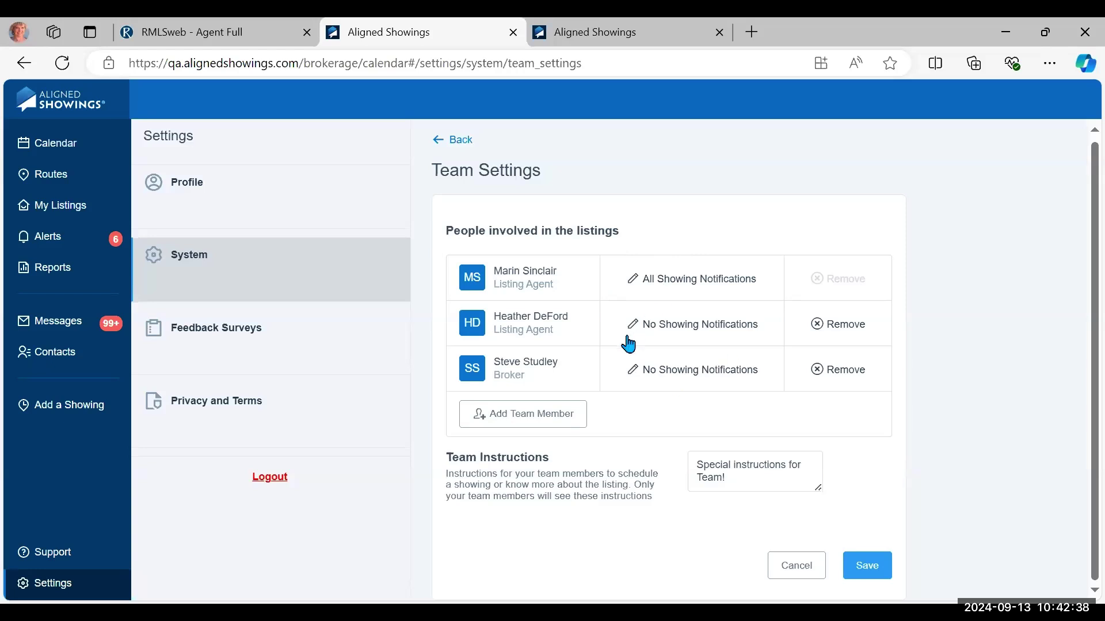
- Add a team member by searching for the removed agent and picking the suggestion
click(521, 417)
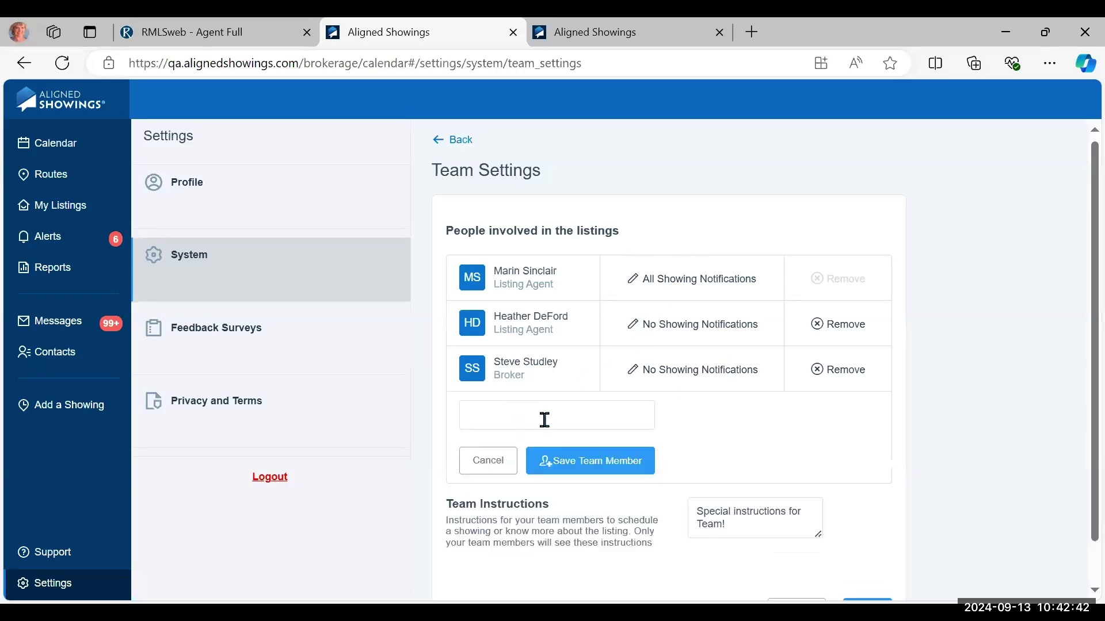
text(aar)
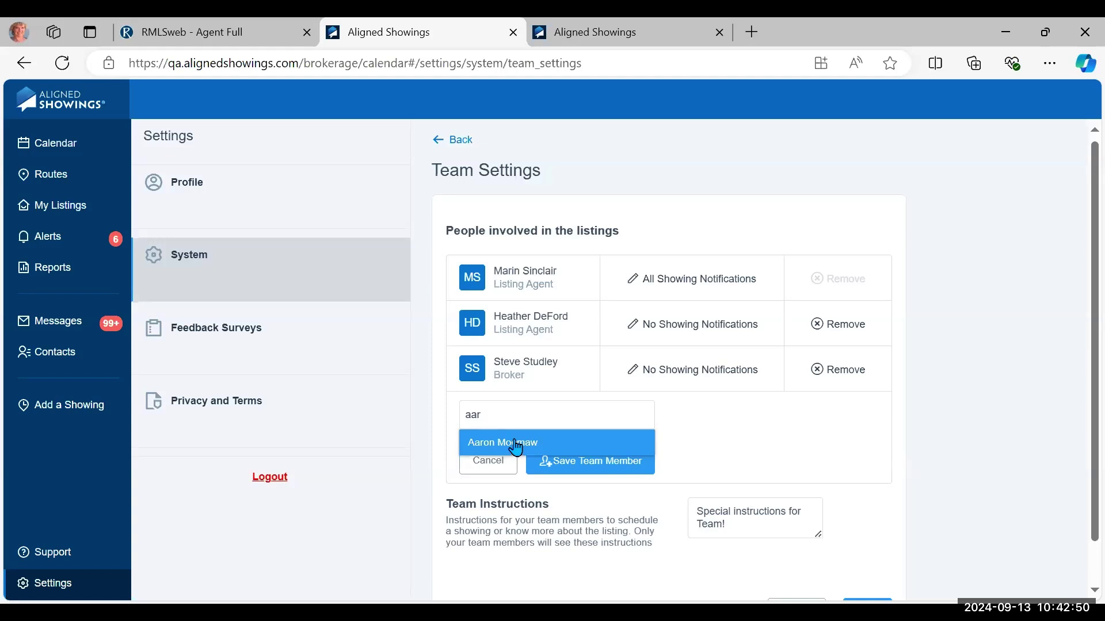
click(516, 446)
scroll(965, 419, down, 2)
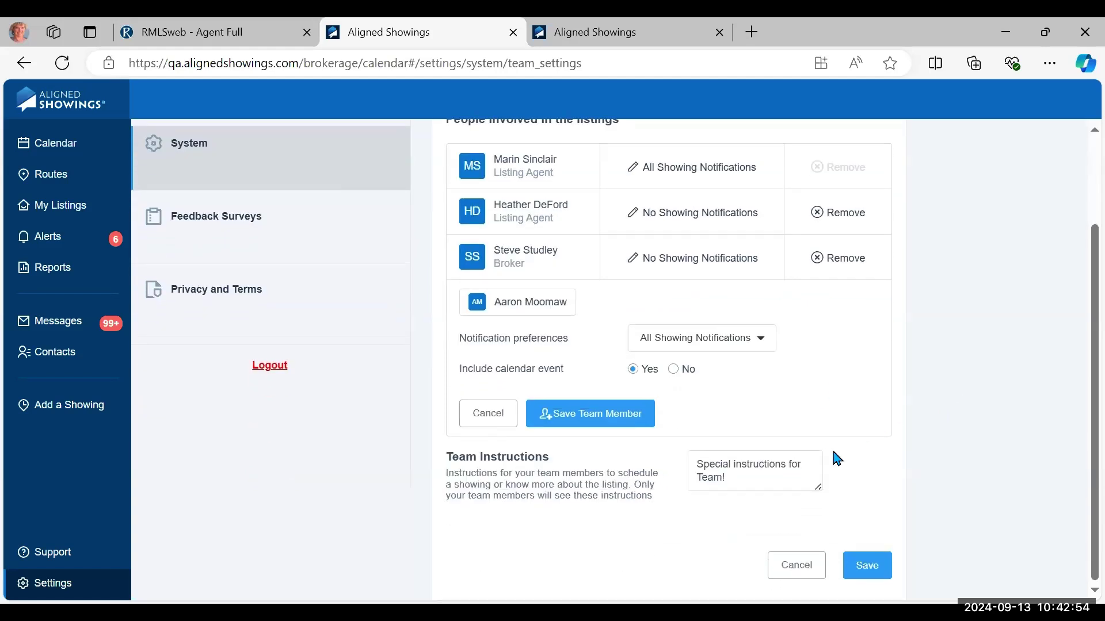
- Set the new member to No Showing Notifications, add them, and save the team settings
click(753, 344)
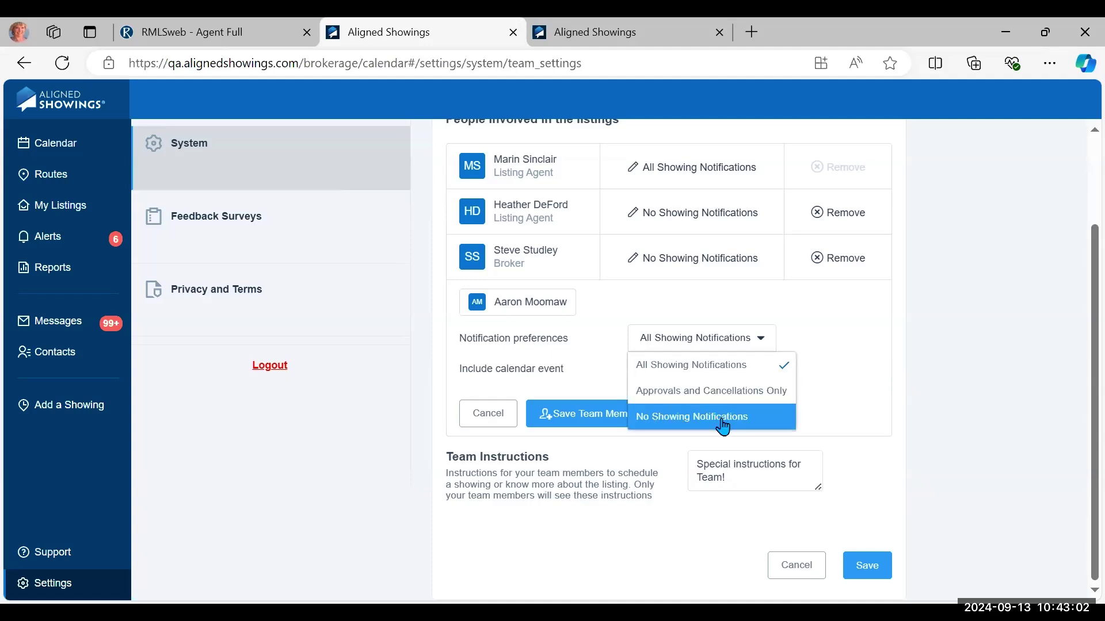
click(855, 358)
click(758, 343)
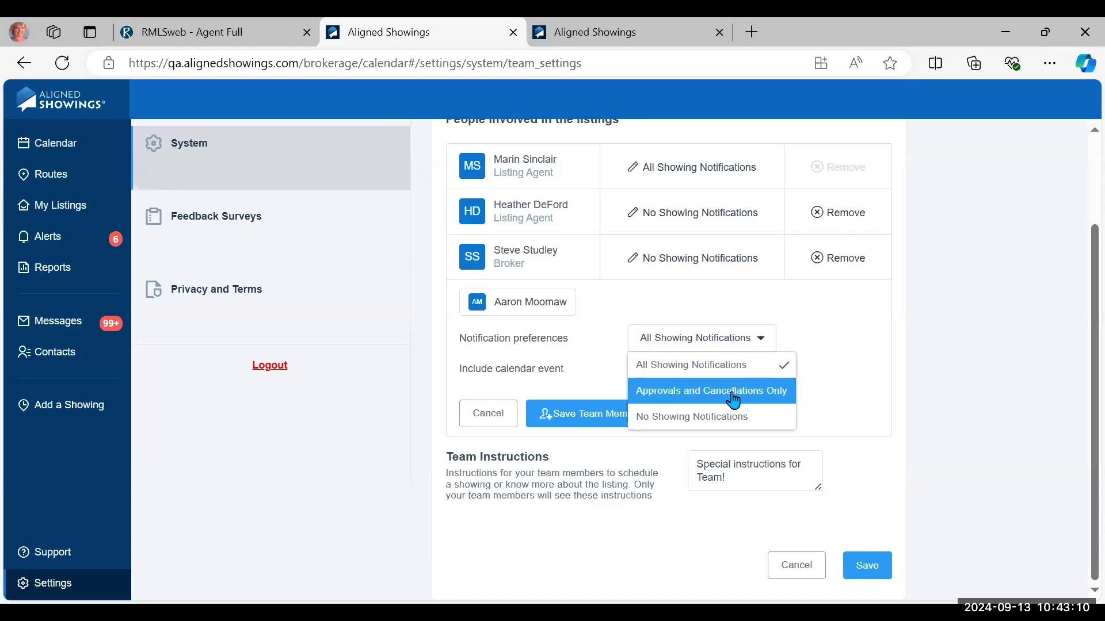
click(851, 363)
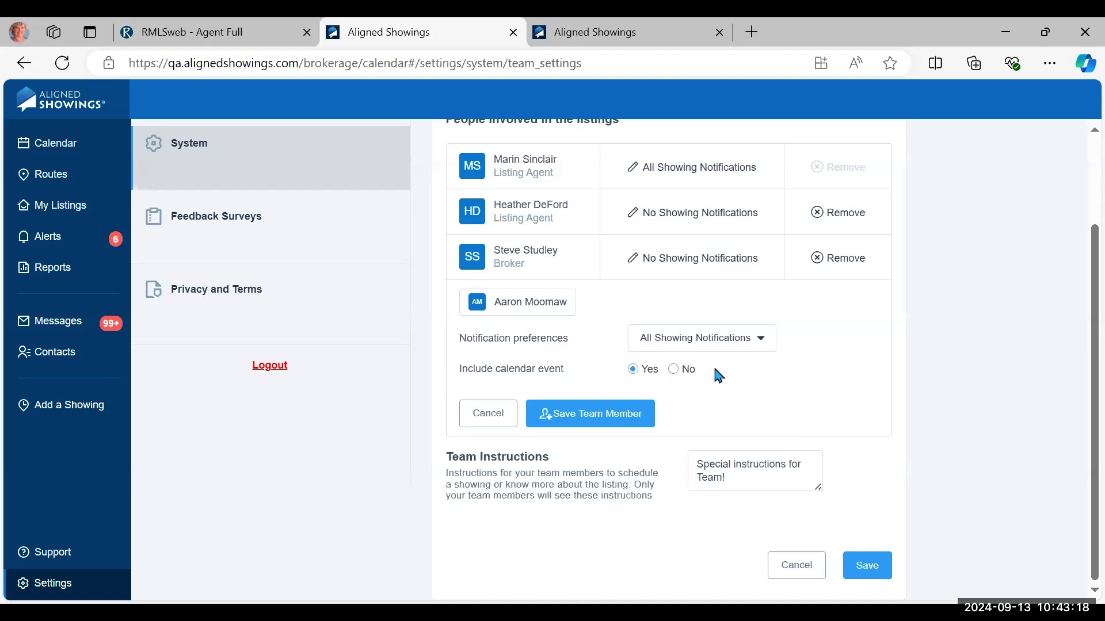
click(733, 344)
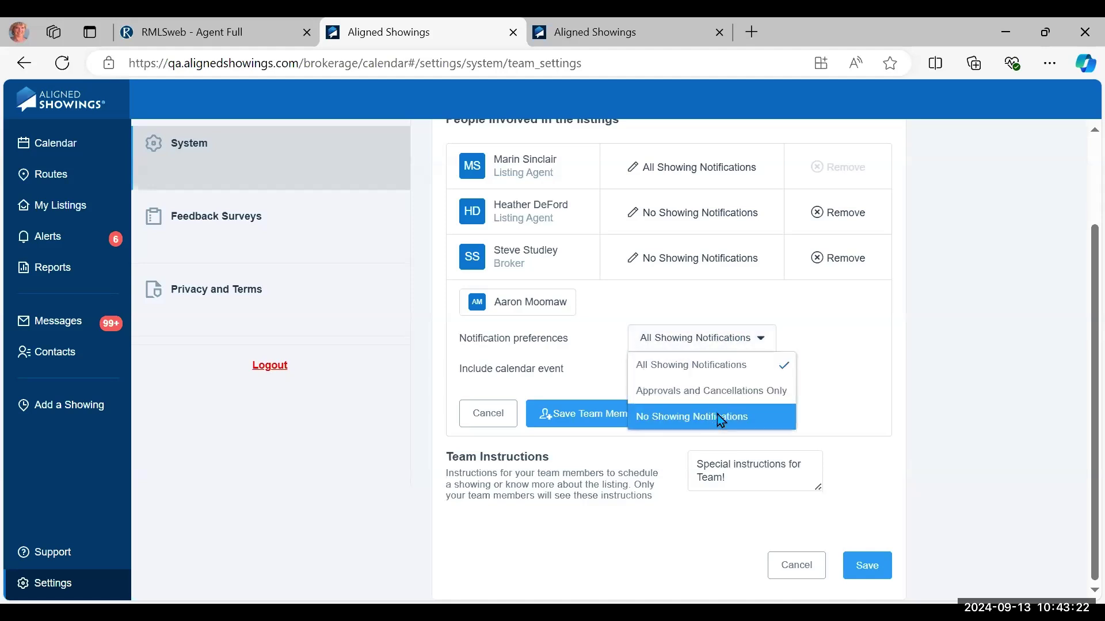
click(719, 419)
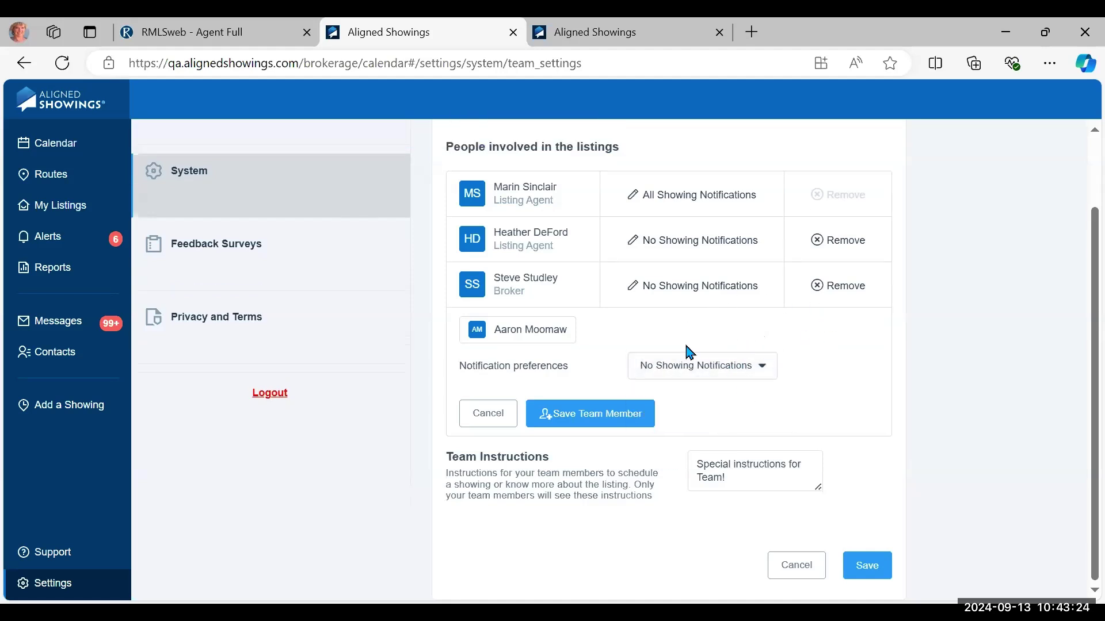
click(588, 418)
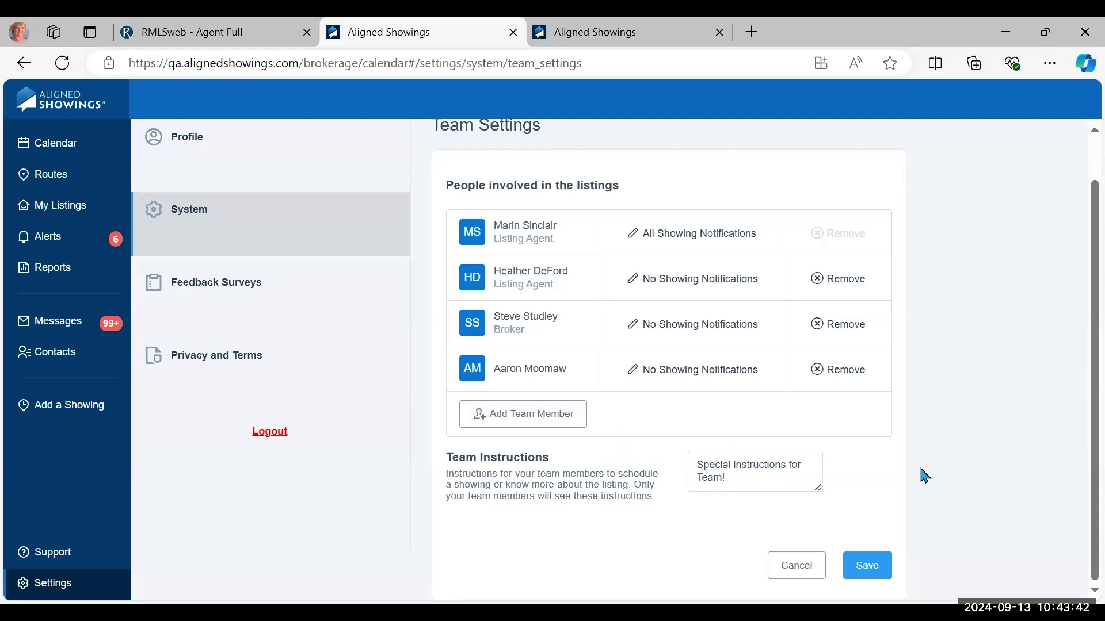
click(869, 566)
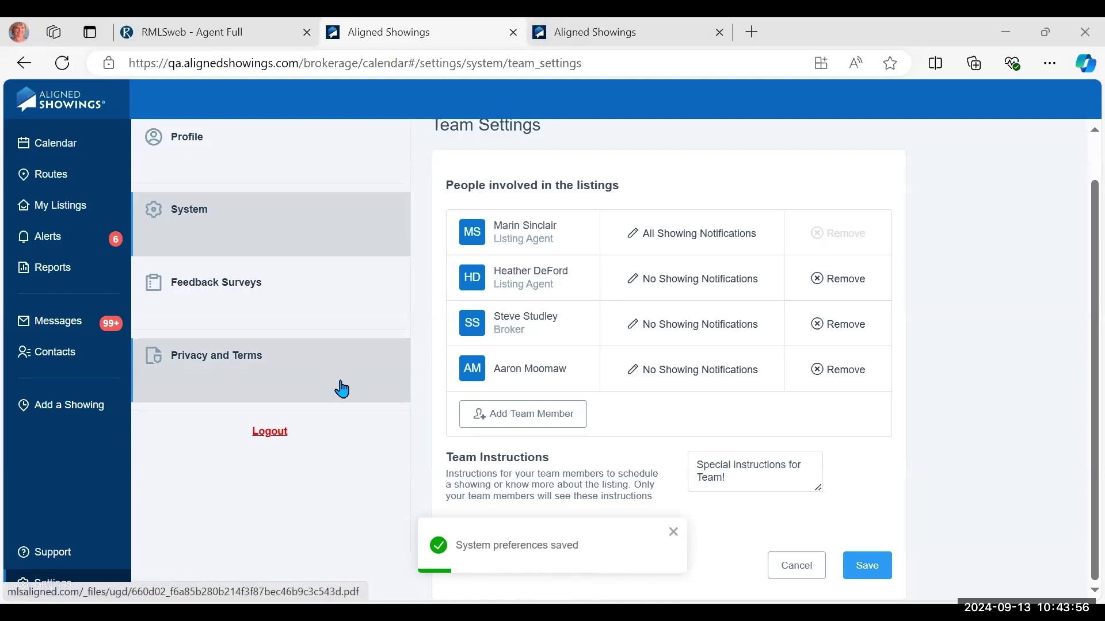
scroll(652, 288, up, 2)
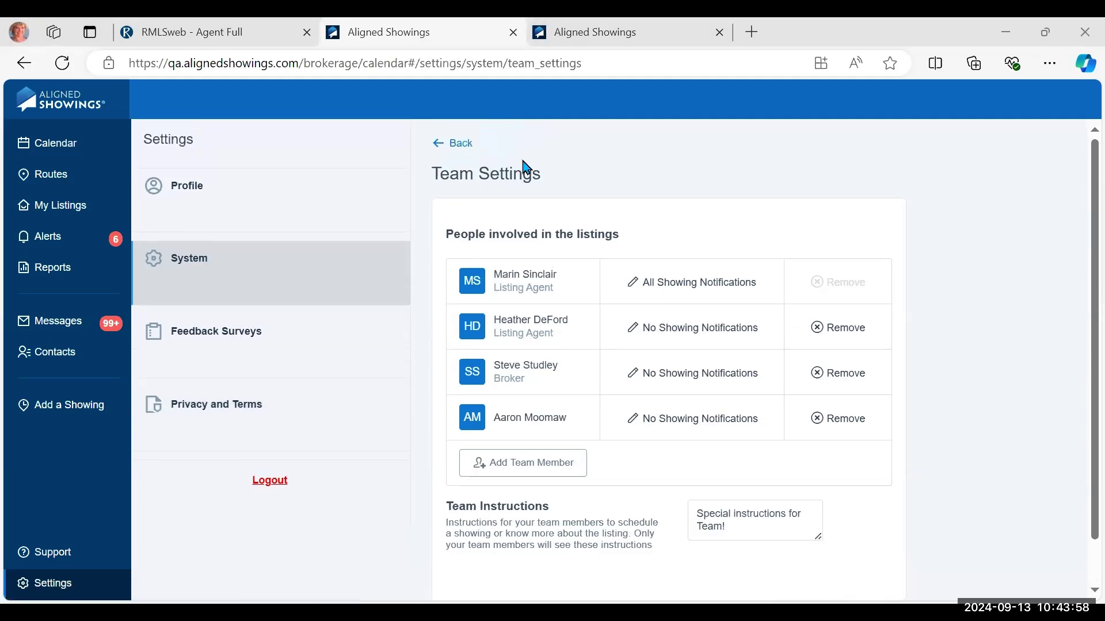
- Go back to the System list and open Edit Default Listing Setup
click(453, 143)
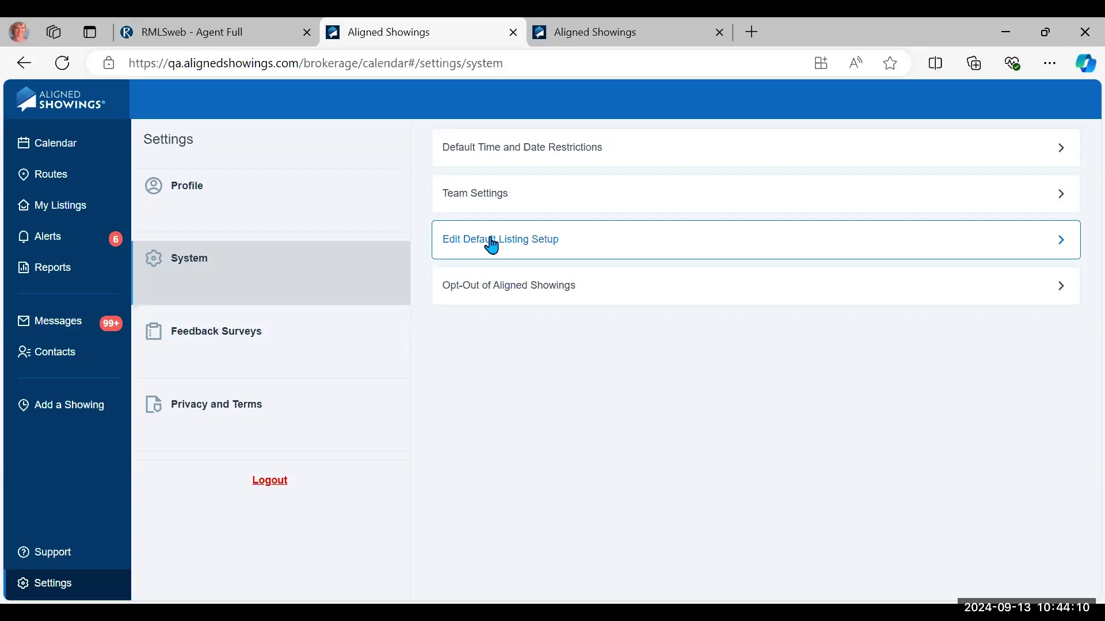
click(499, 244)
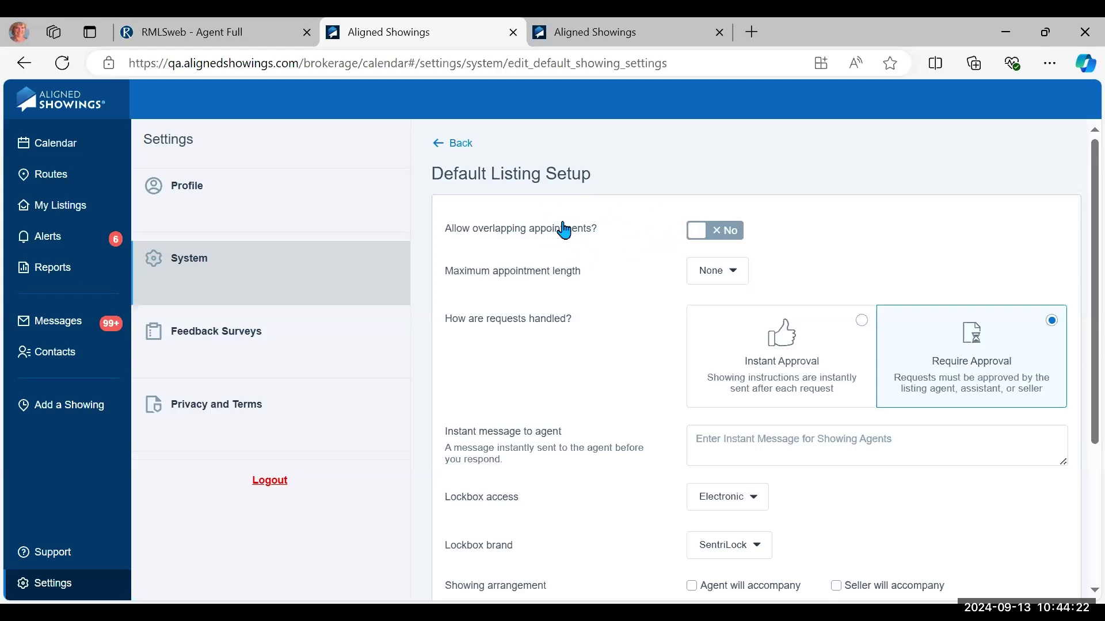
click(732, 236)
click(766, 273)
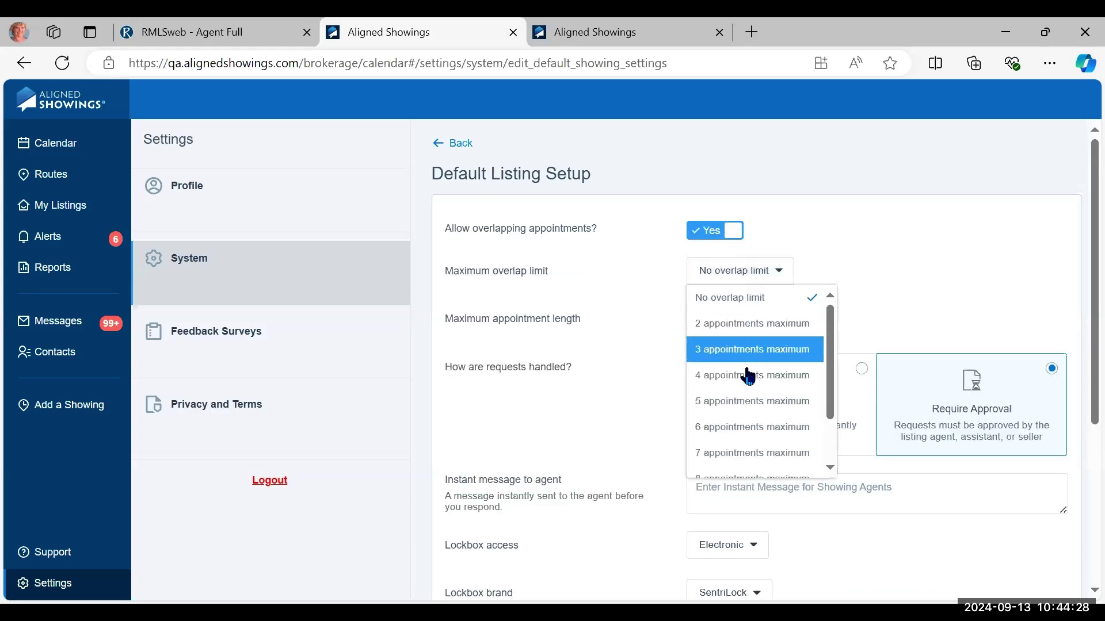
scroll(801, 374, down, 1)
scroll(802, 374, up, 1)
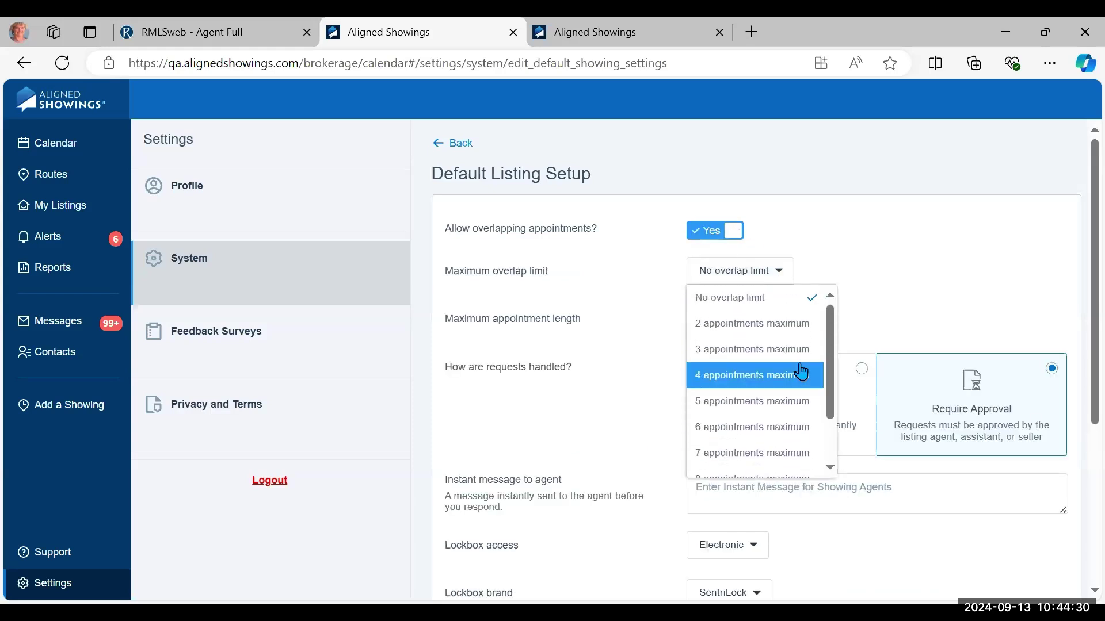
click(873, 254)
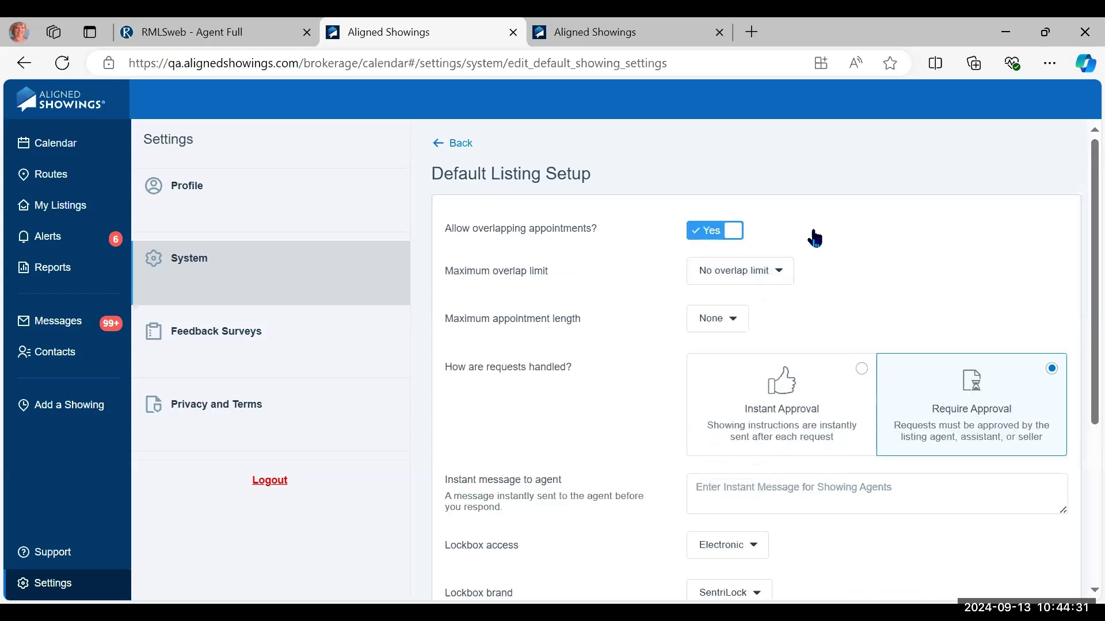
click(704, 235)
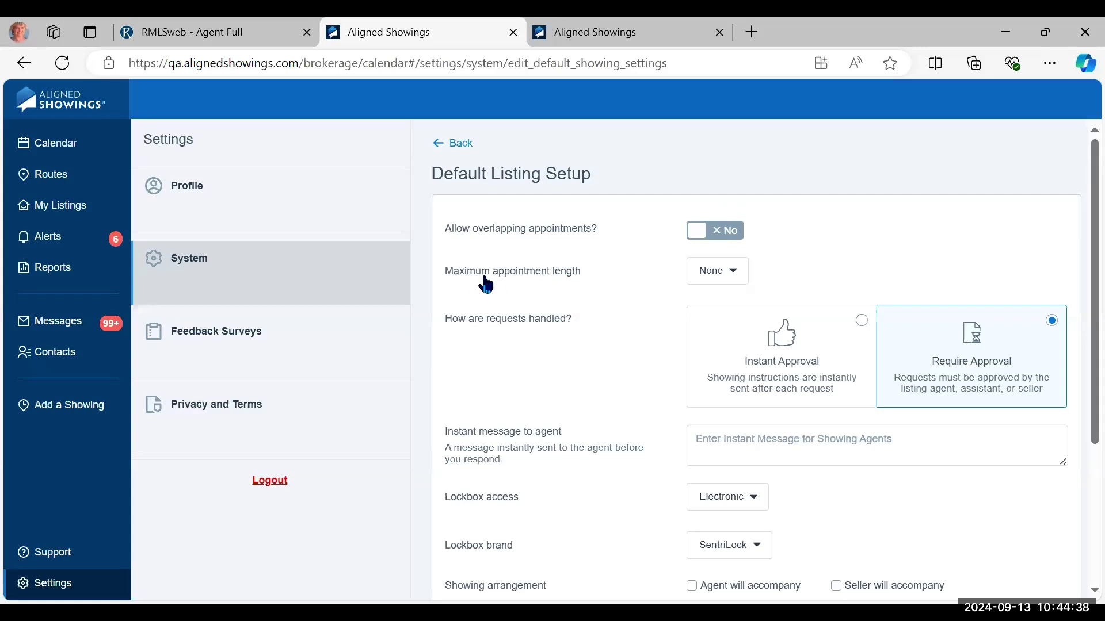
click(739, 278)
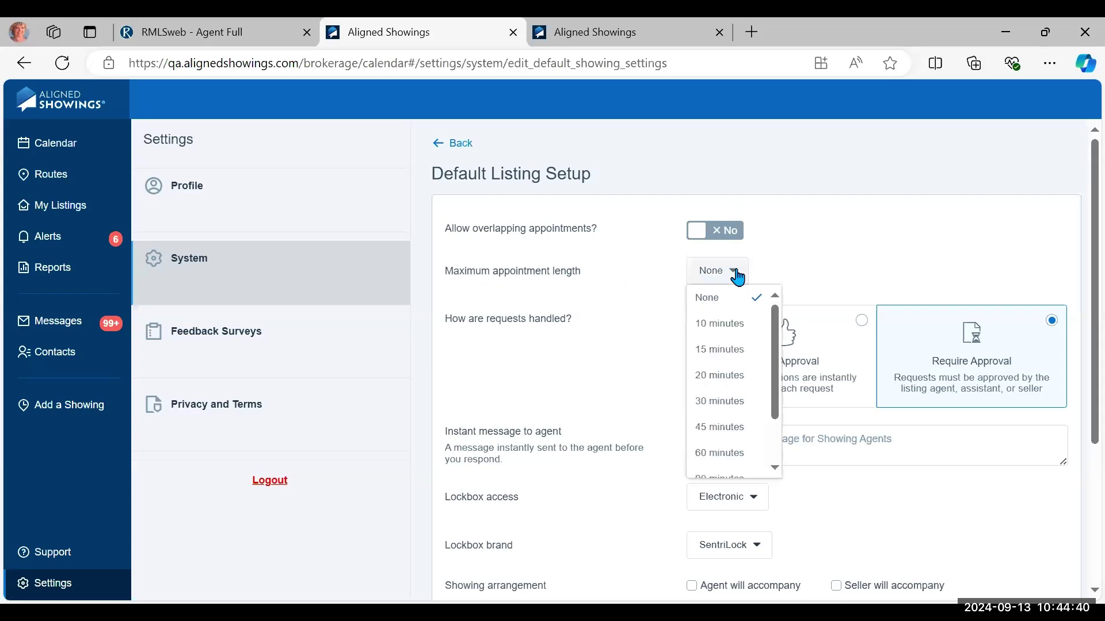
drag(781, 334, 778, 406)
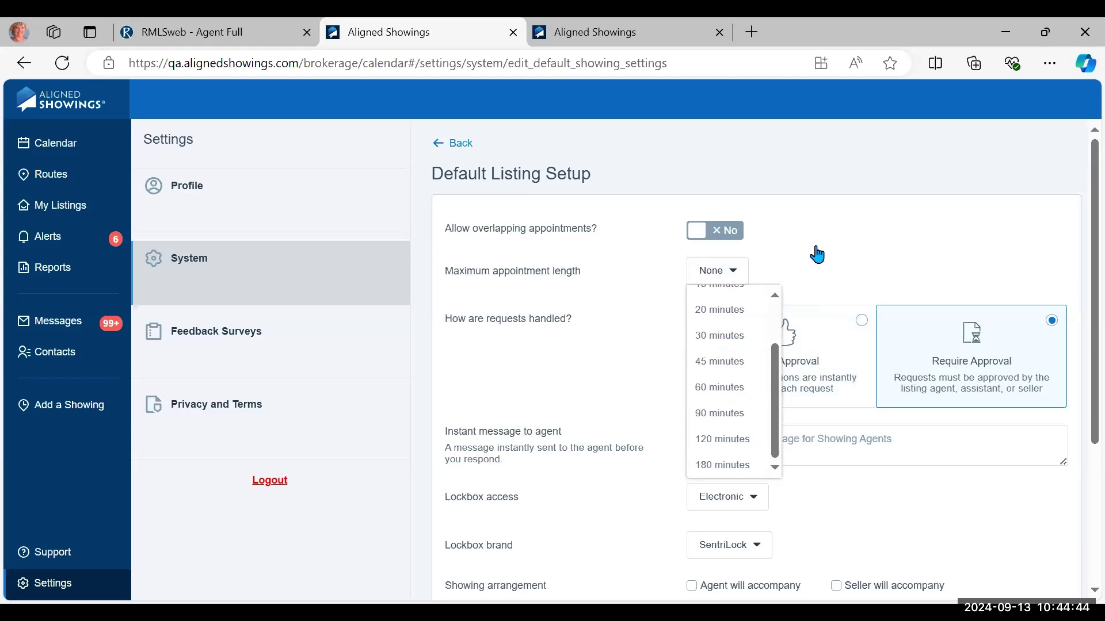
click(803, 259)
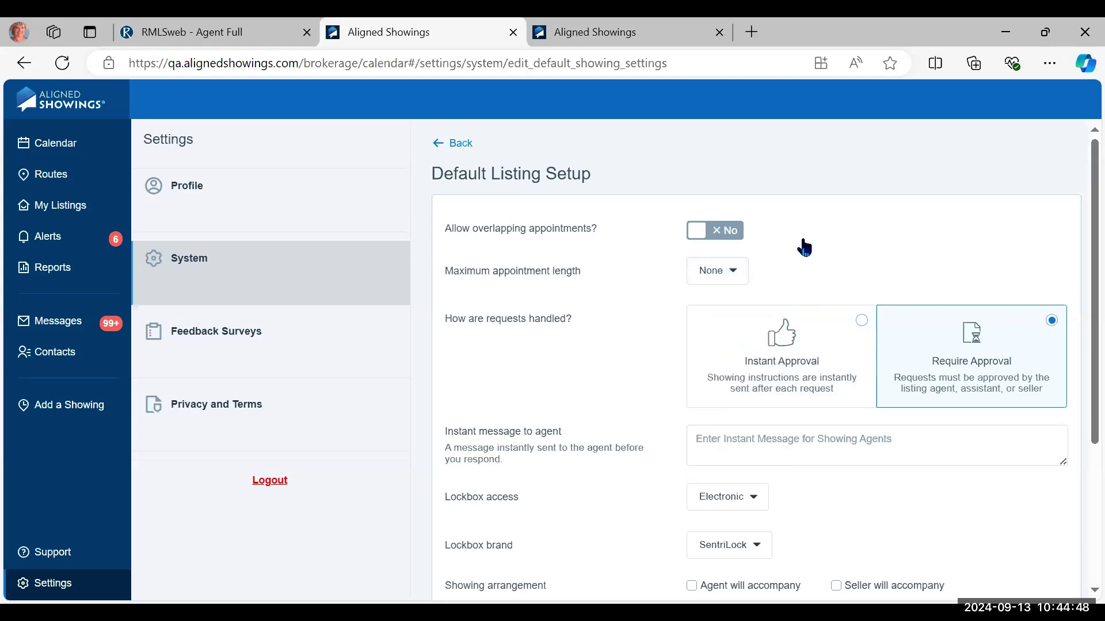
click(730, 273)
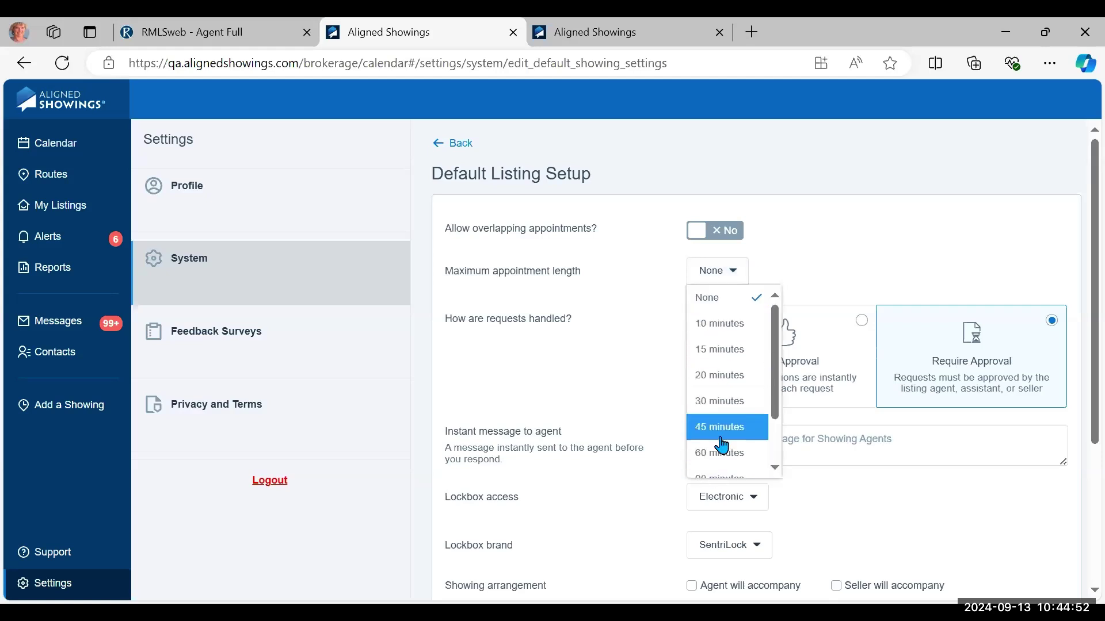
click(835, 245)
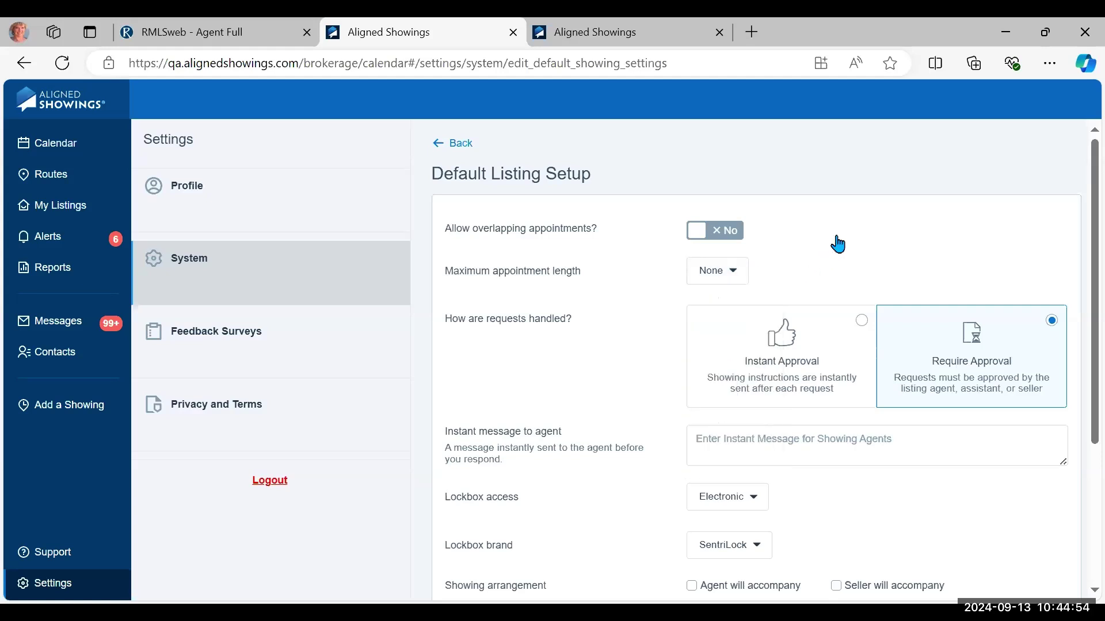
click(733, 278)
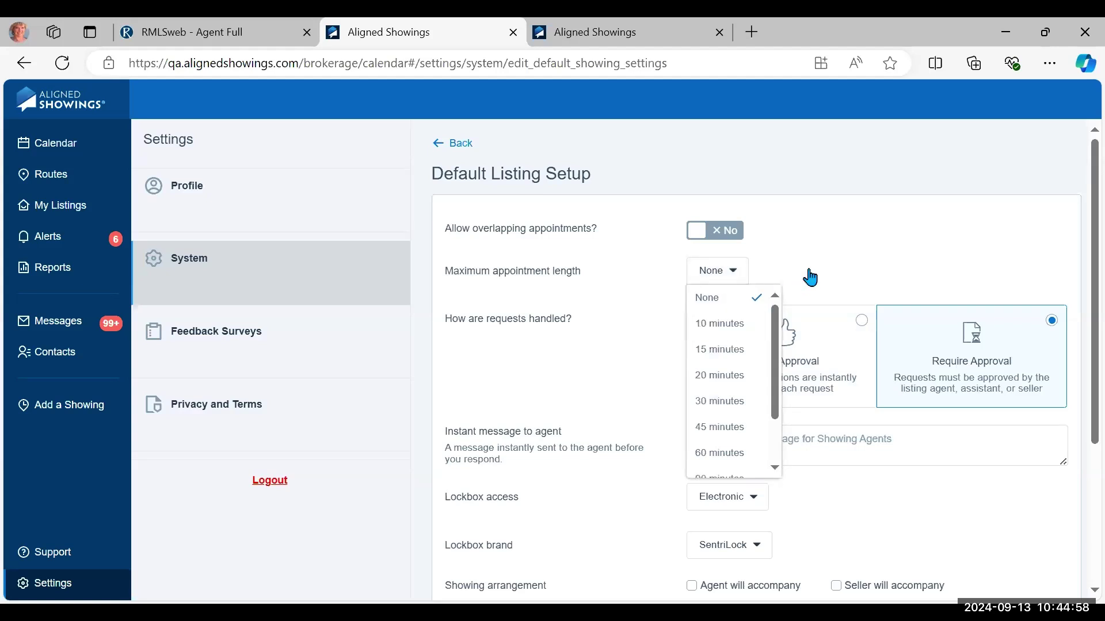
click(838, 254)
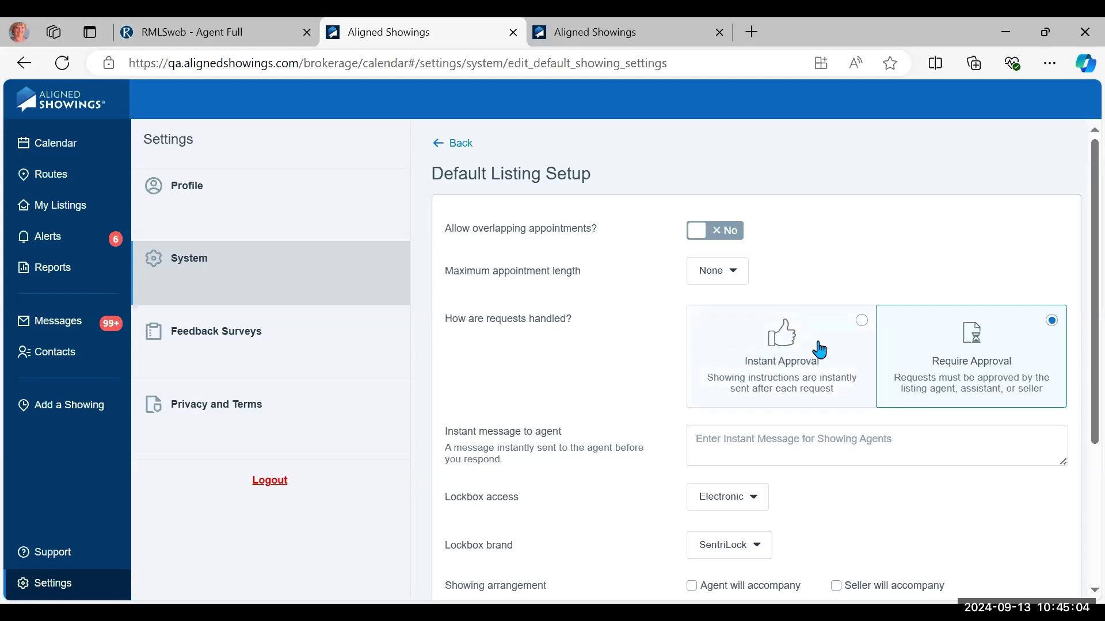
click(861, 320)
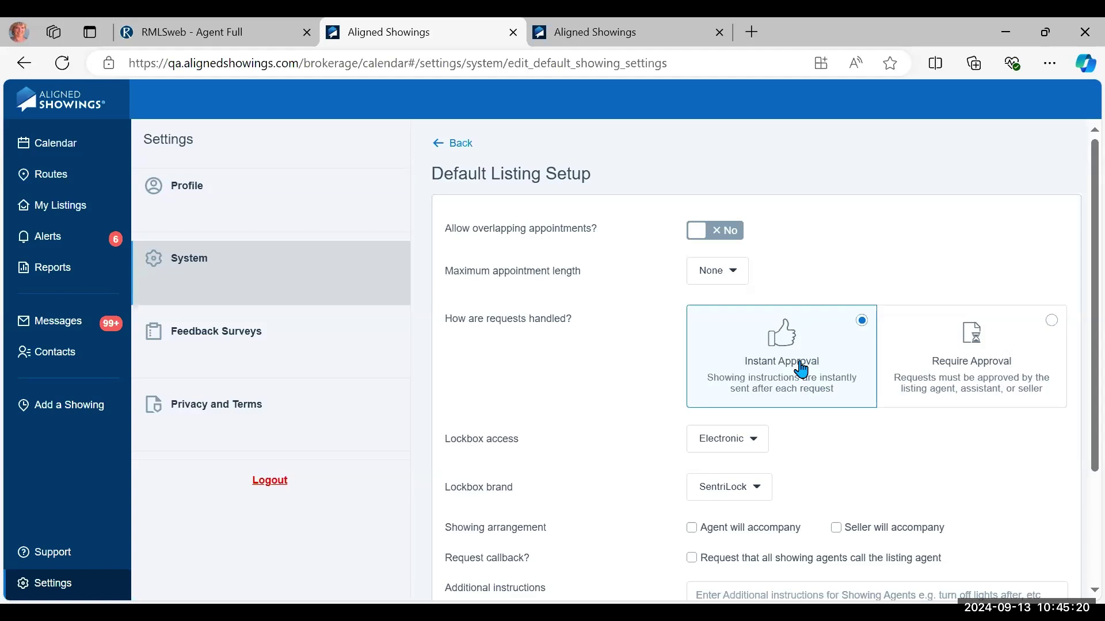
click(1052, 321)
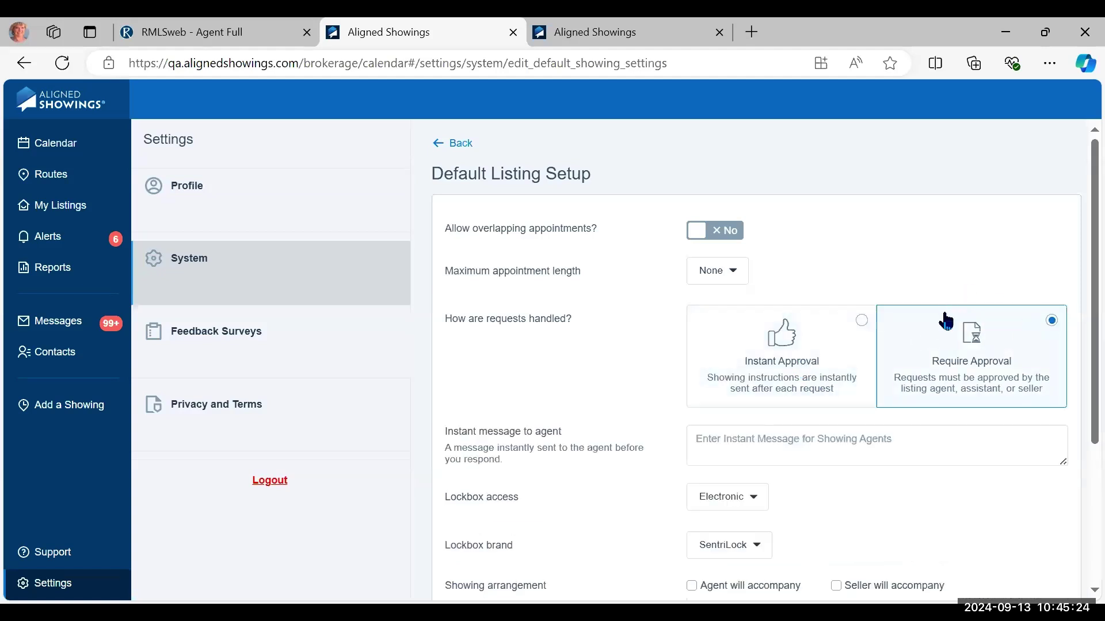
scroll(949, 305, down, 4)
scroll(944, 332, up, 2)
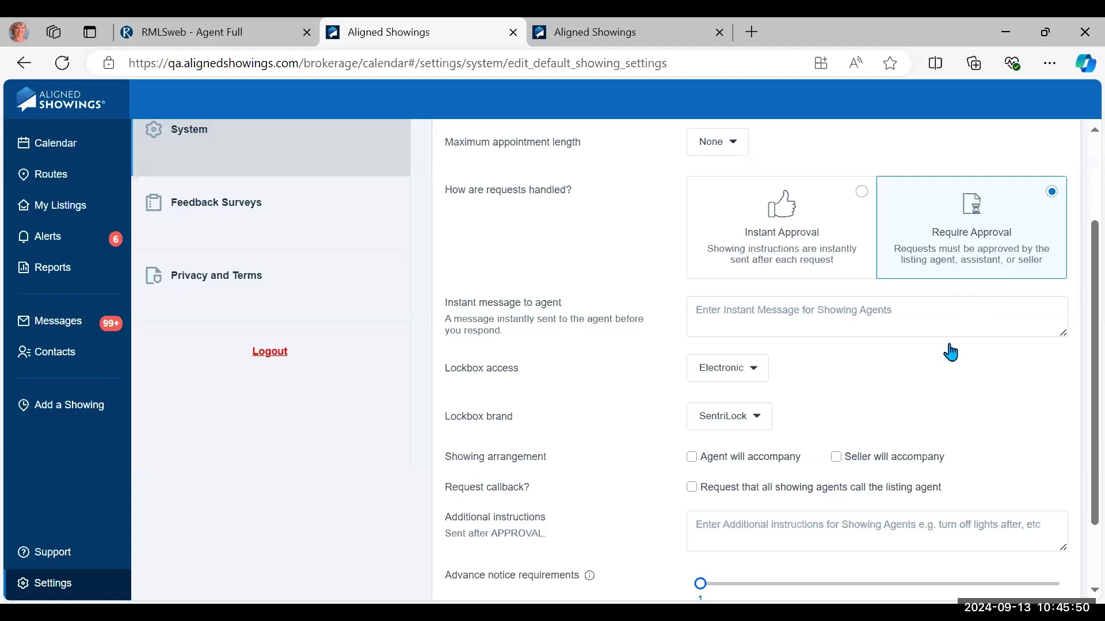
- Set lockbox access to None and back to Electronic, keeping SentriLock as the brand
click(738, 376)
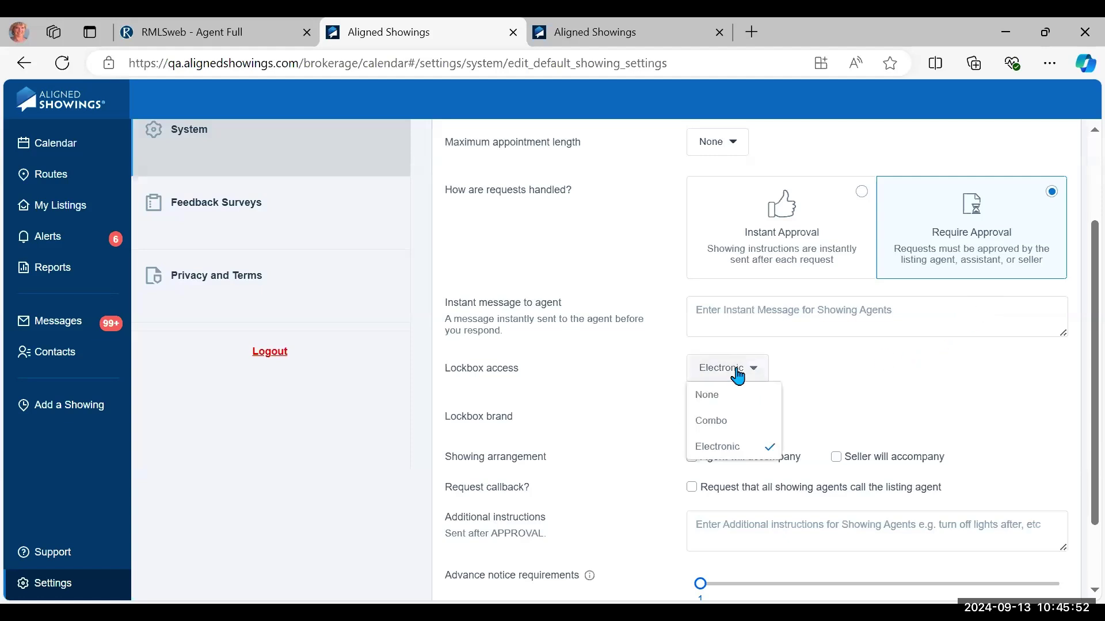
click(729, 397)
click(734, 380)
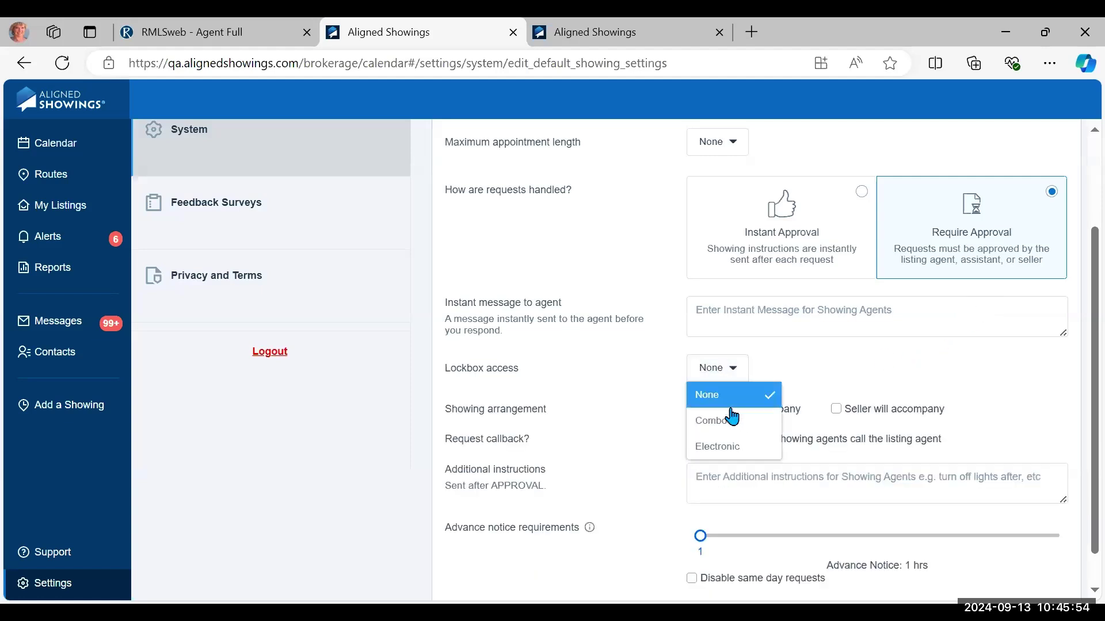
click(730, 447)
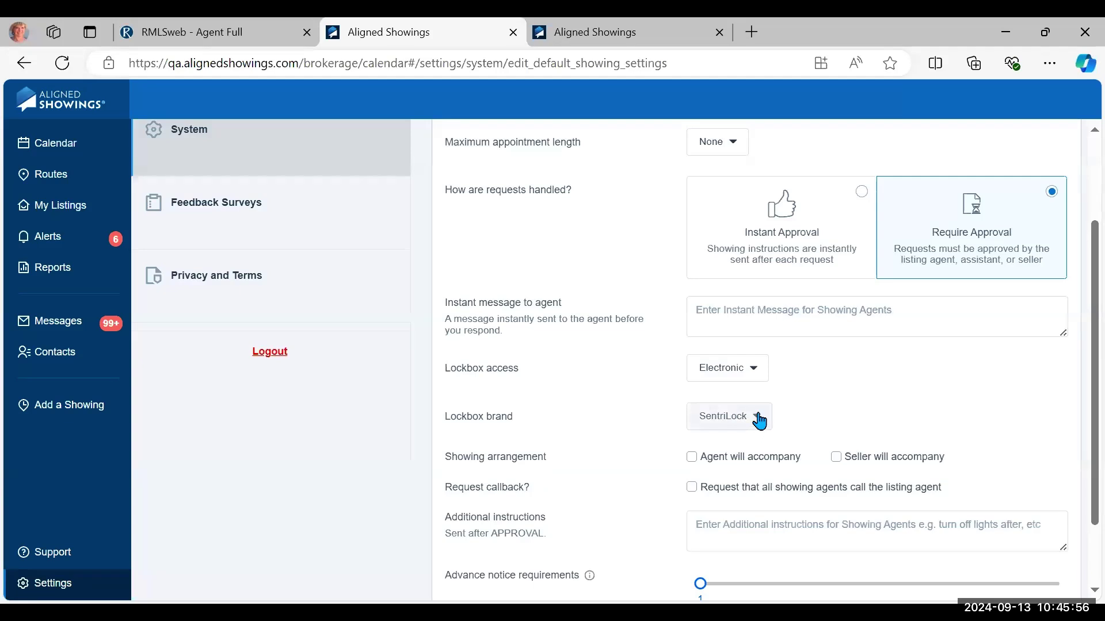
click(758, 420)
click(740, 513)
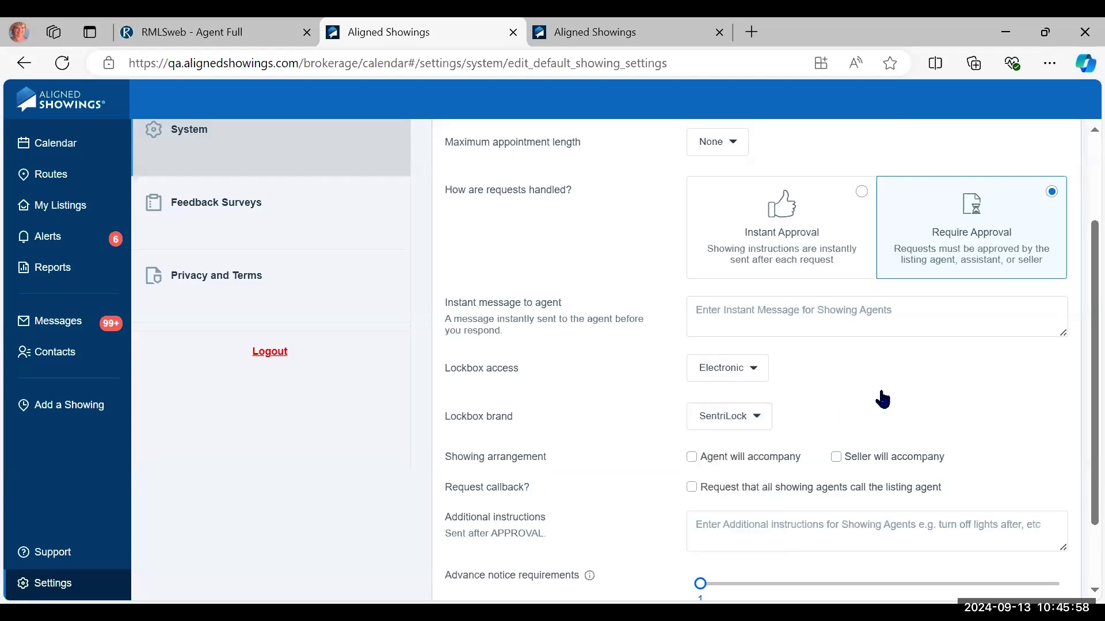
- Keep the advance notice at 1 hour and save the default listing setup
scroll(900, 387, down, 2)
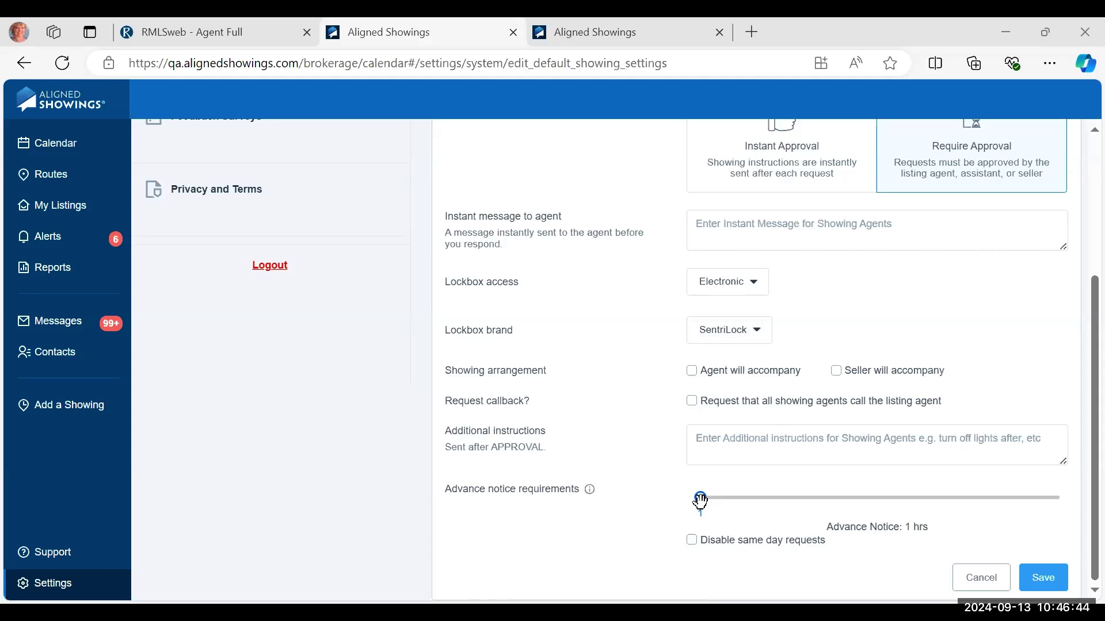
mouse_move(700, 498)
mouse_down()
mouse_move(729, 497)
mouse_move(700, 502)
mouse_up()
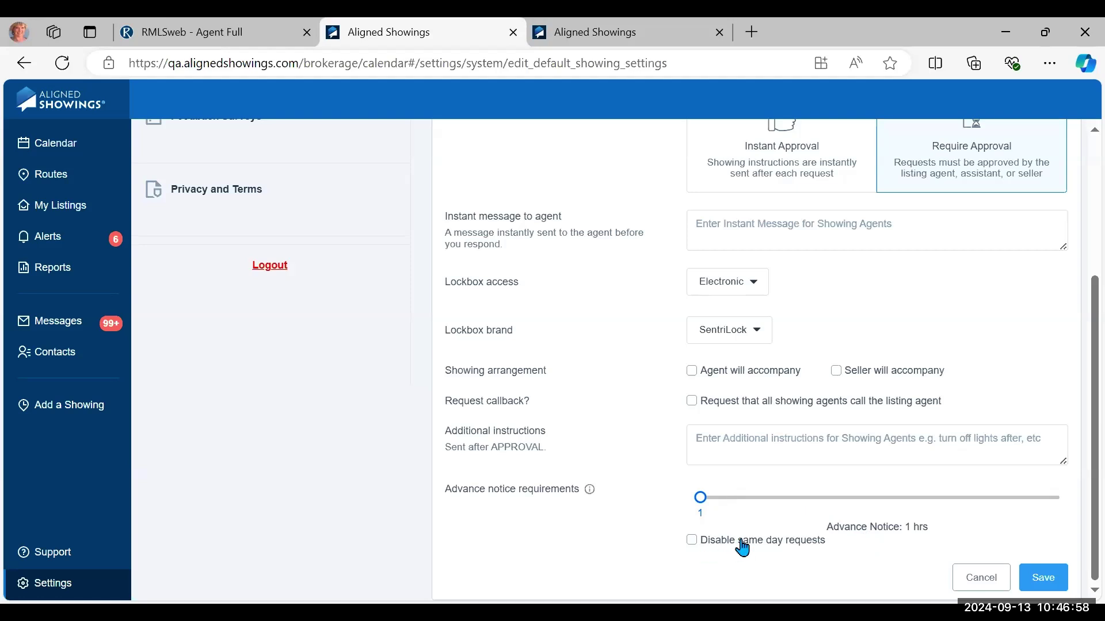
click(1046, 580)
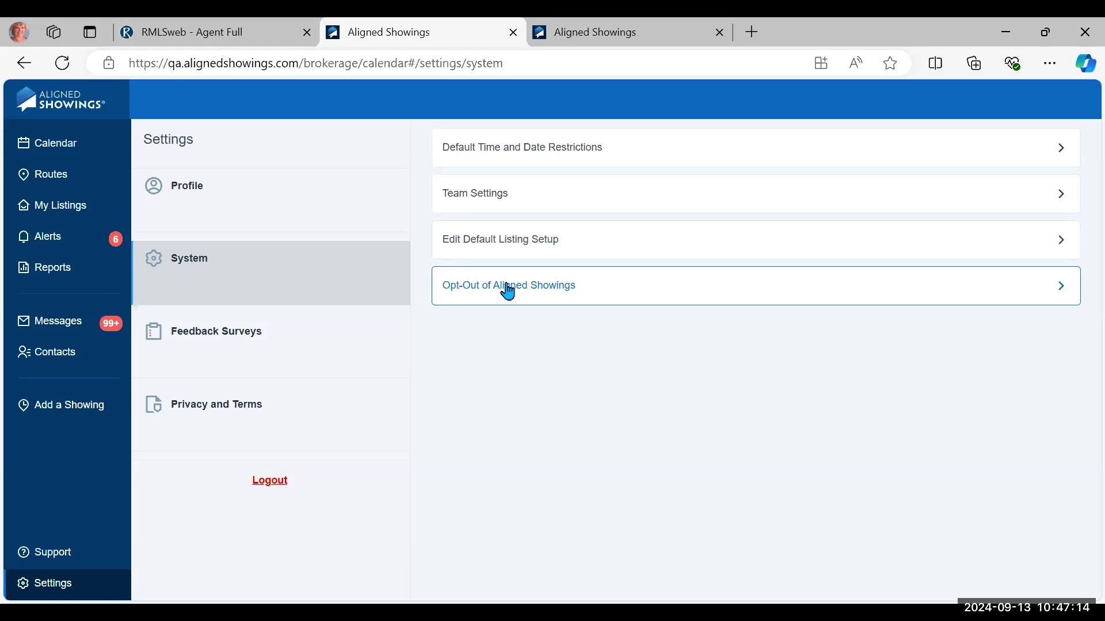
click(508, 293)
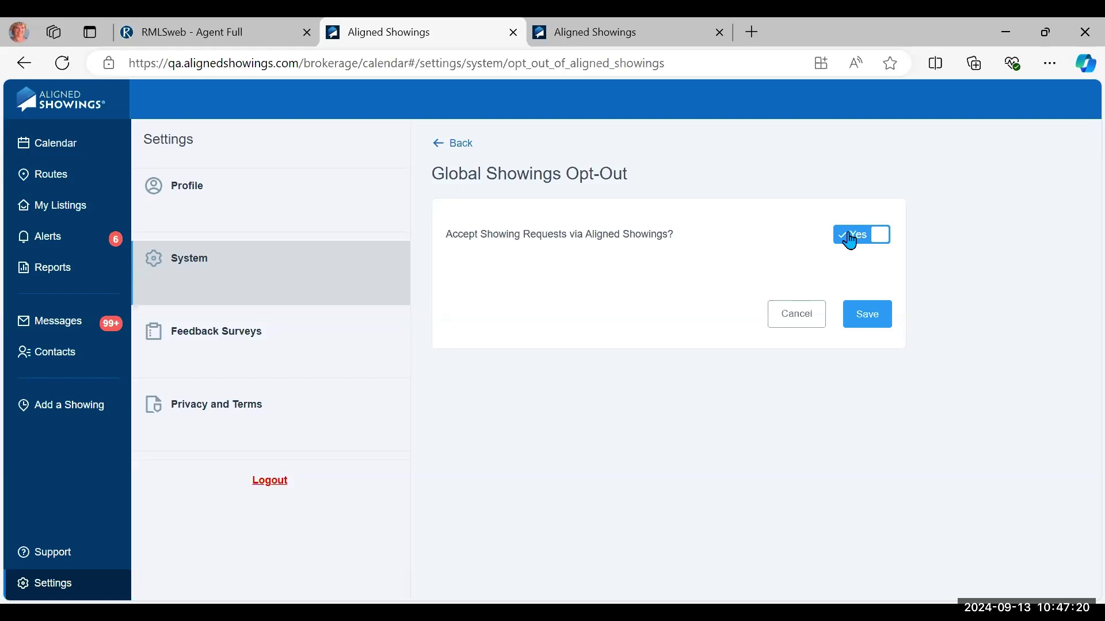
click(858, 315)
click(460, 144)
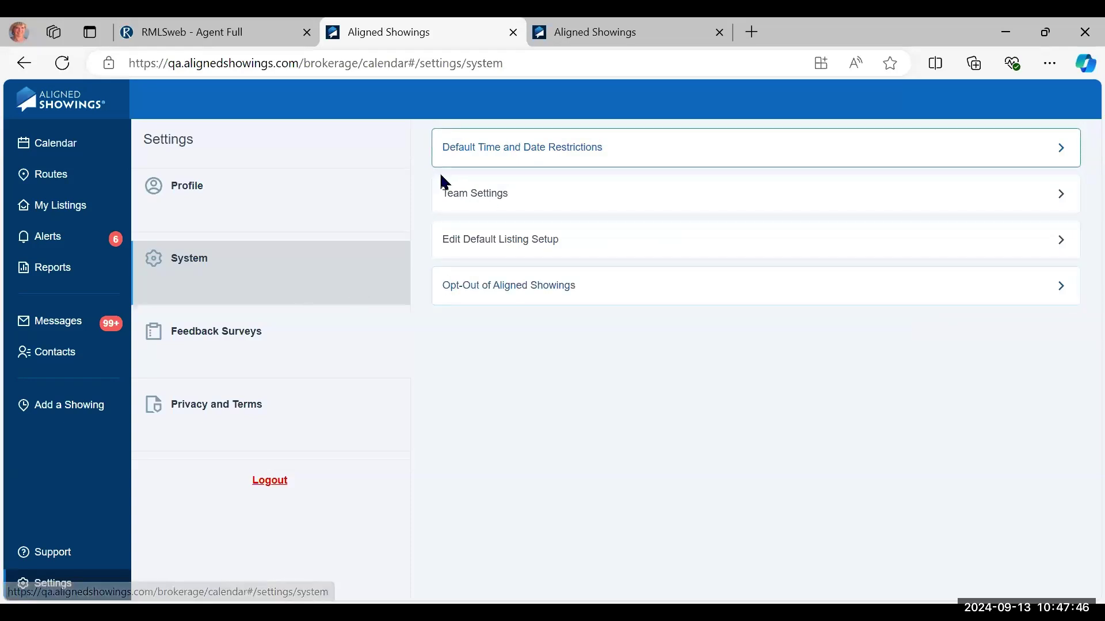
- Open Manage Surveys, look at the New Survey form's response types, then discard it
click(229, 349)
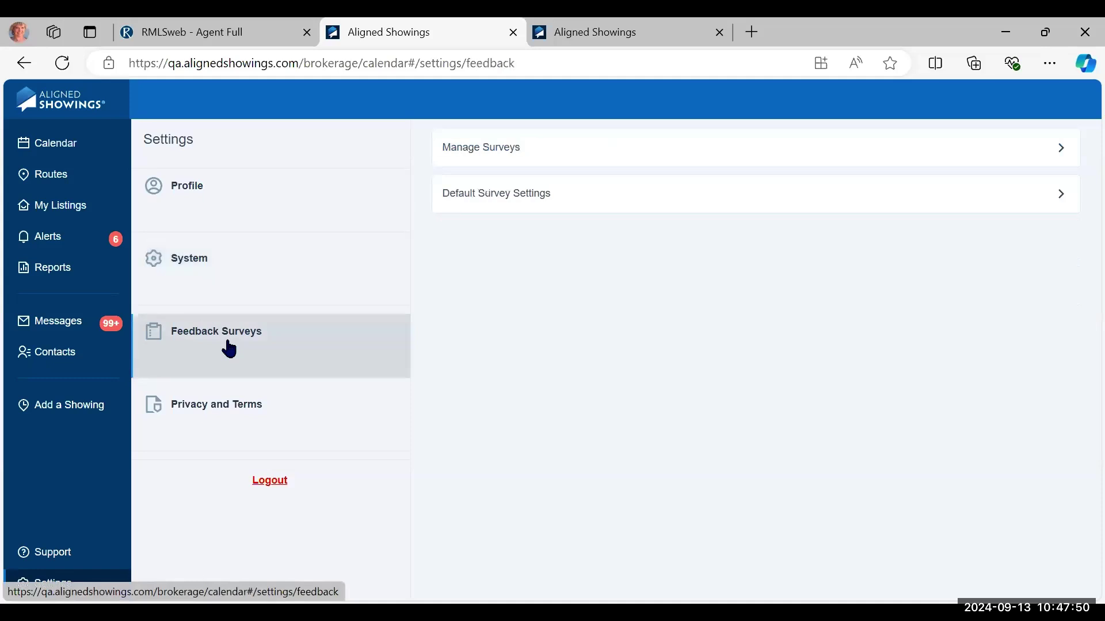
click(495, 154)
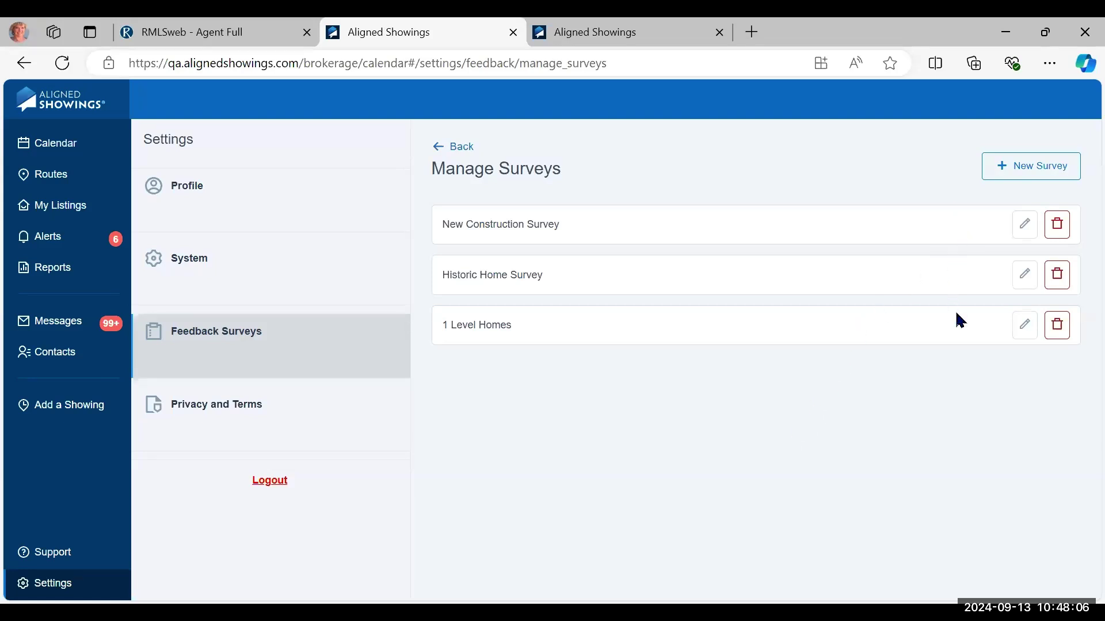
click(1026, 173)
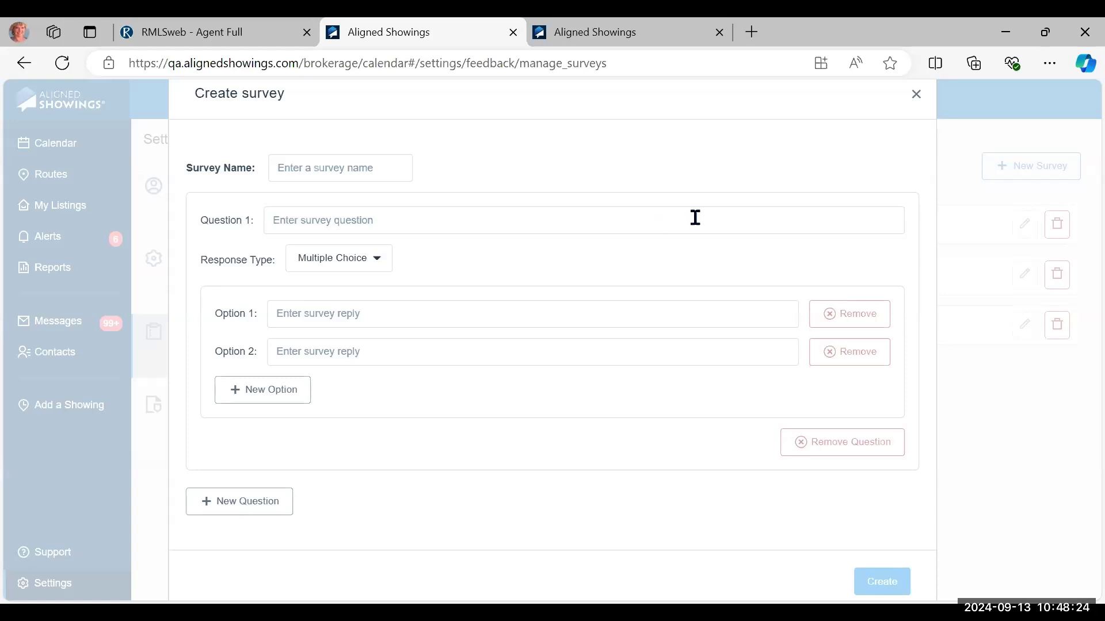
click(380, 262)
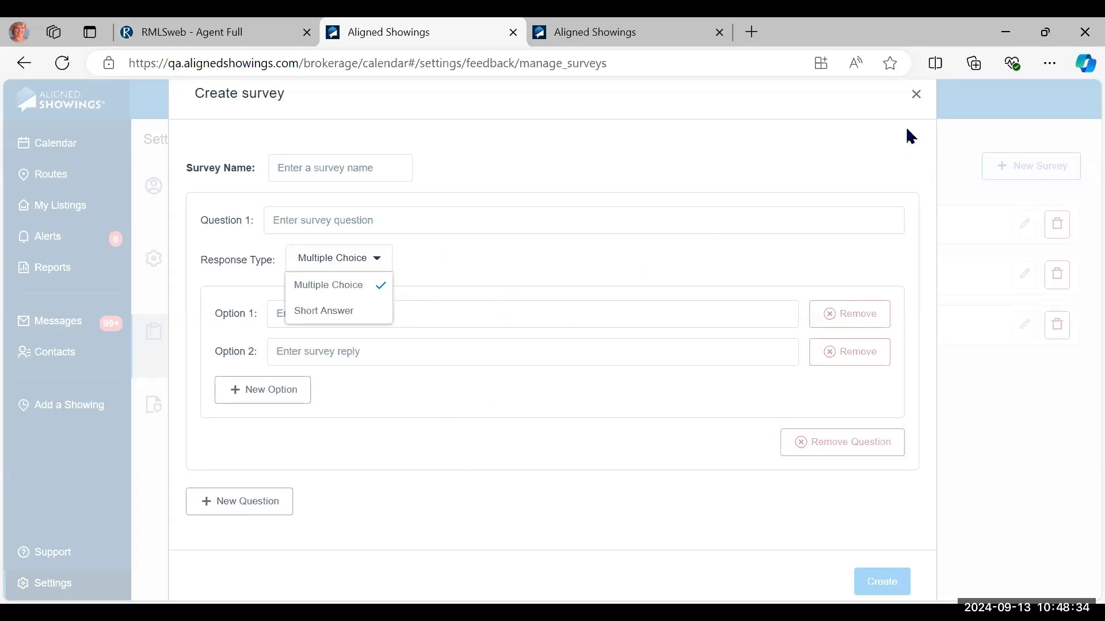
click(919, 95)
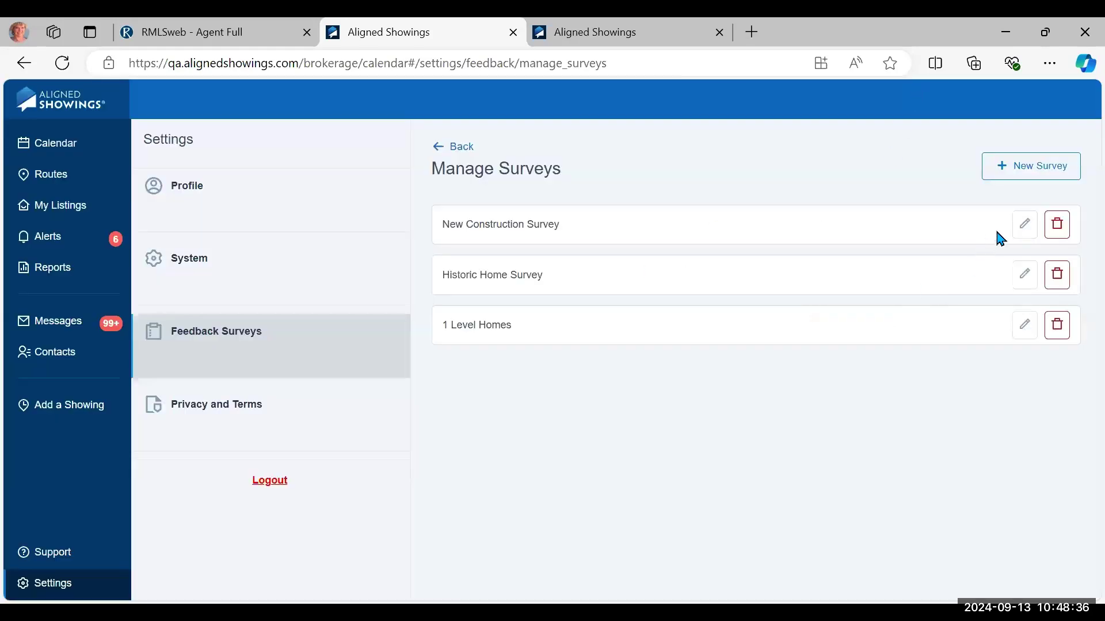
- Review the New Construction Survey in the editor and close it without saving
click(1024, 224)
scroll(734, 343, down, 4)
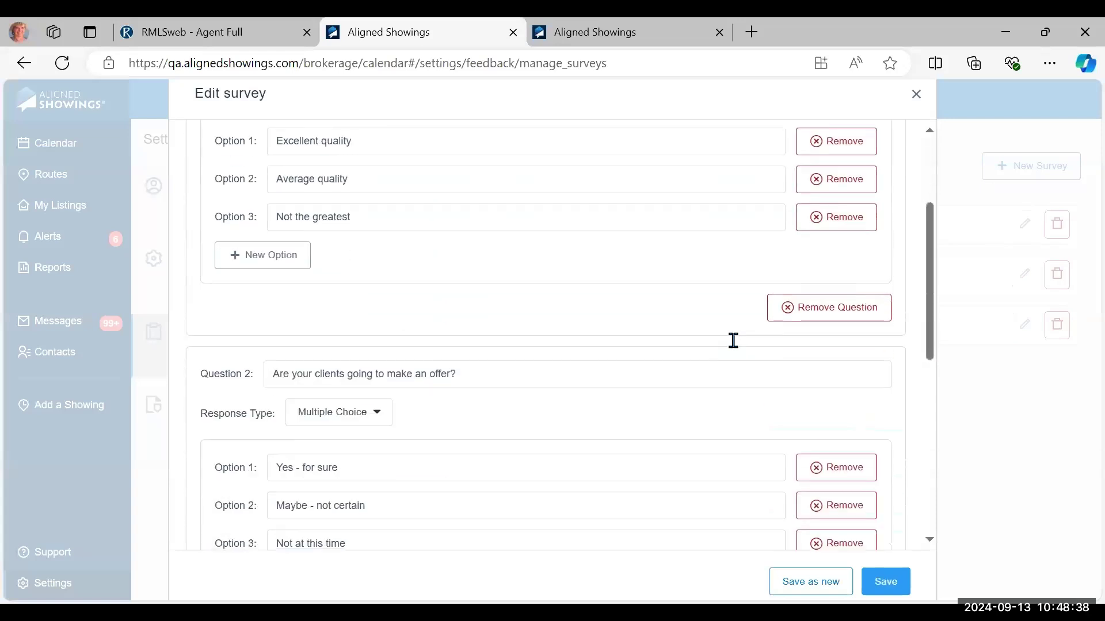
scroll(738, 350, up, 3)
scroll(737, 350, down, 3)
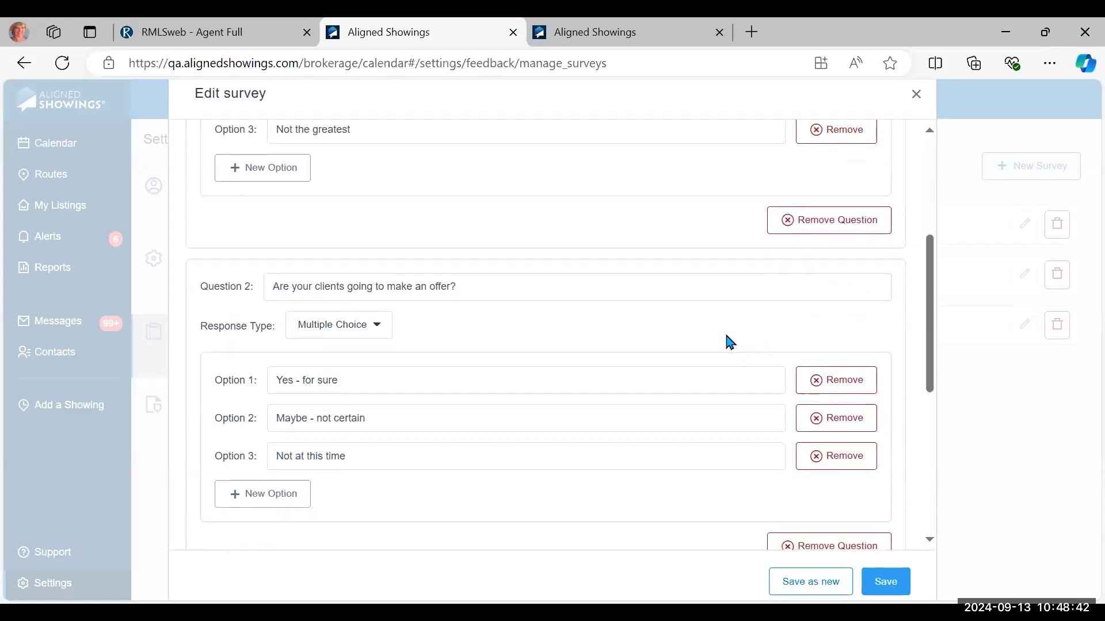
scroll(728, 340, down, 5)
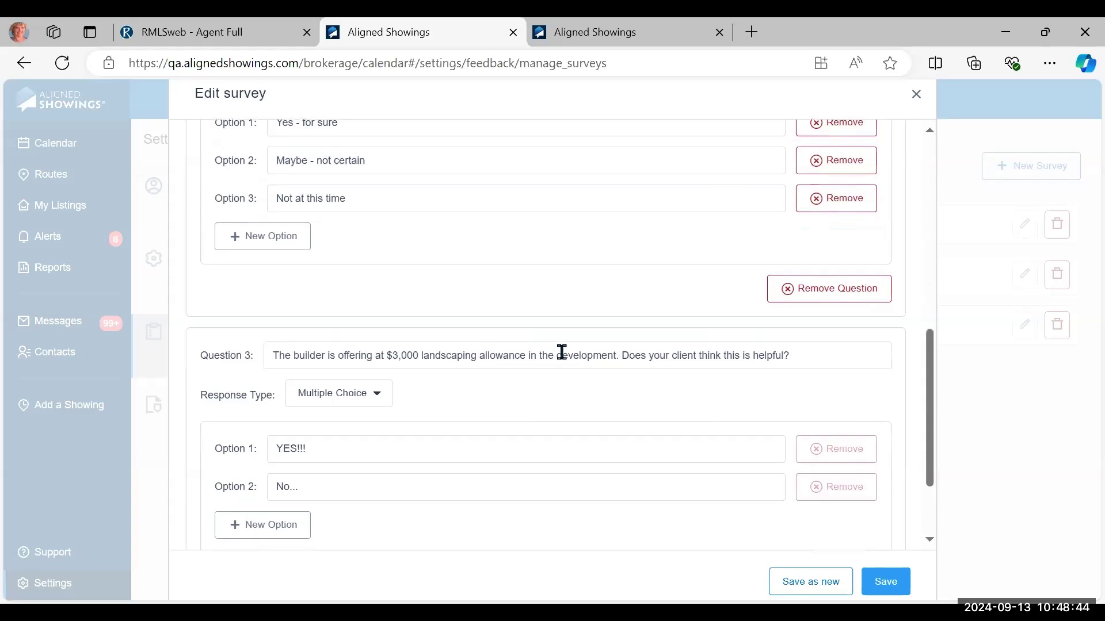
scroll(676, 324, up, 8)
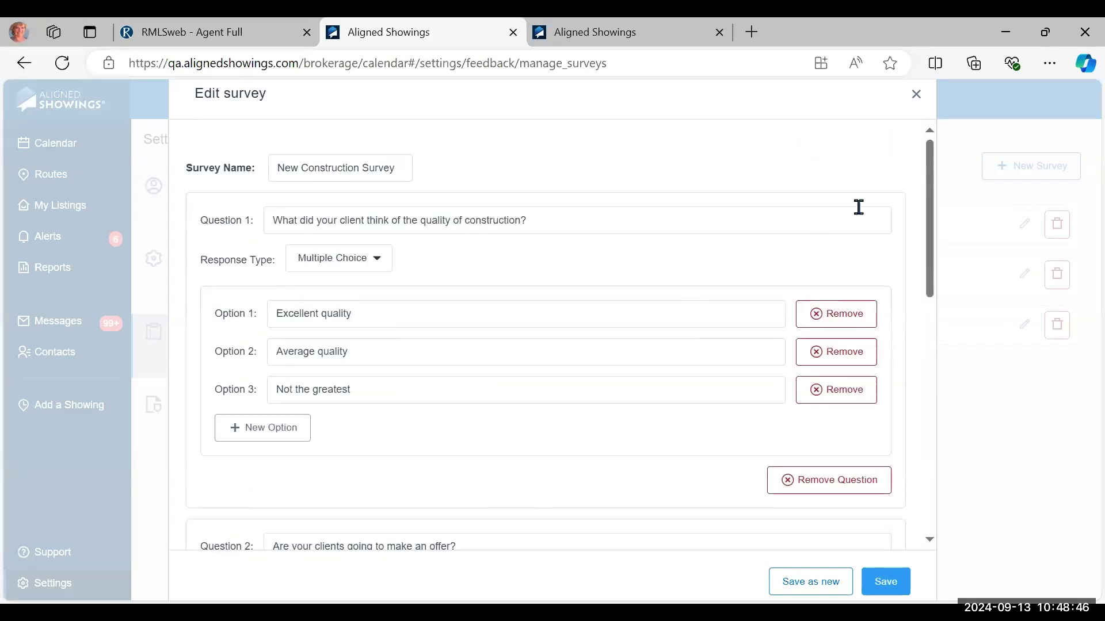
click(916, 93)
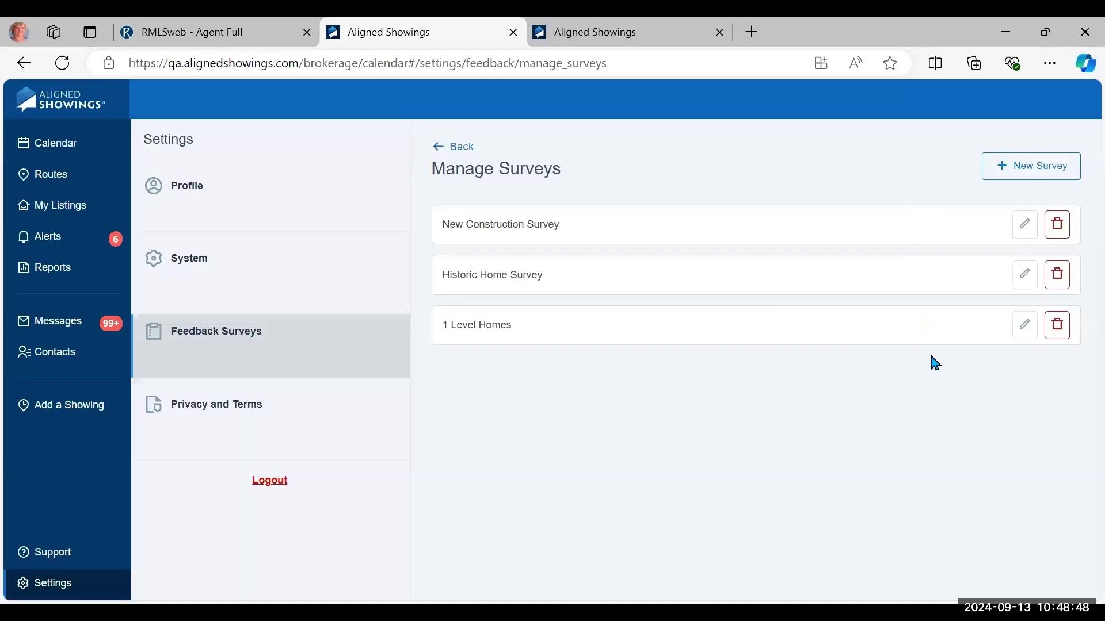
- Open Default Survey Settings and preview the default feedback survey's questions
click(453, 151)
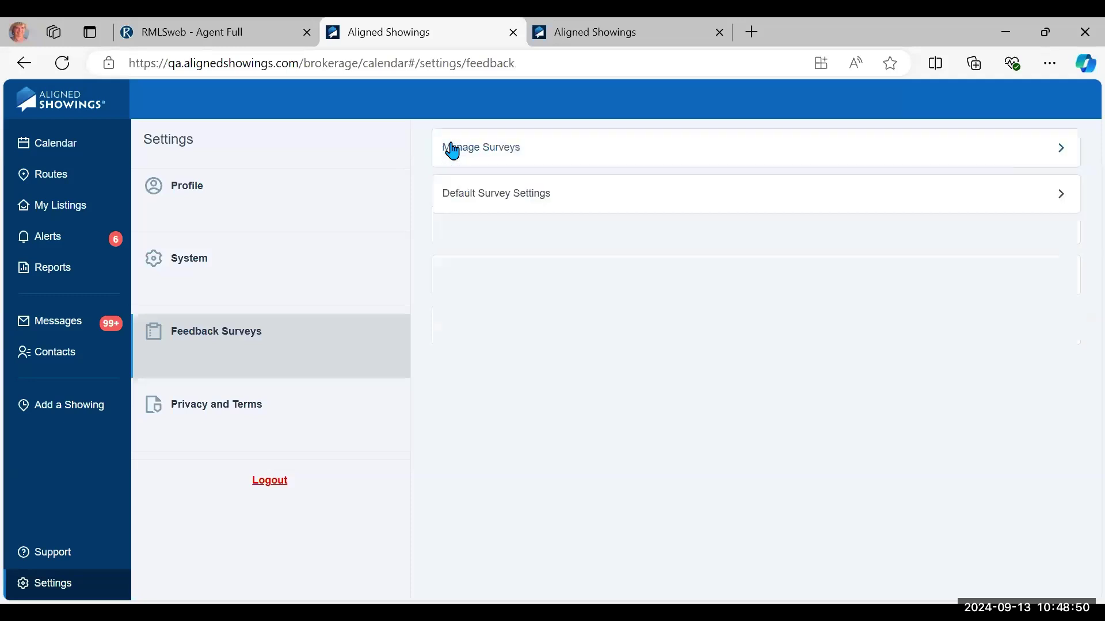
click(500, 199)
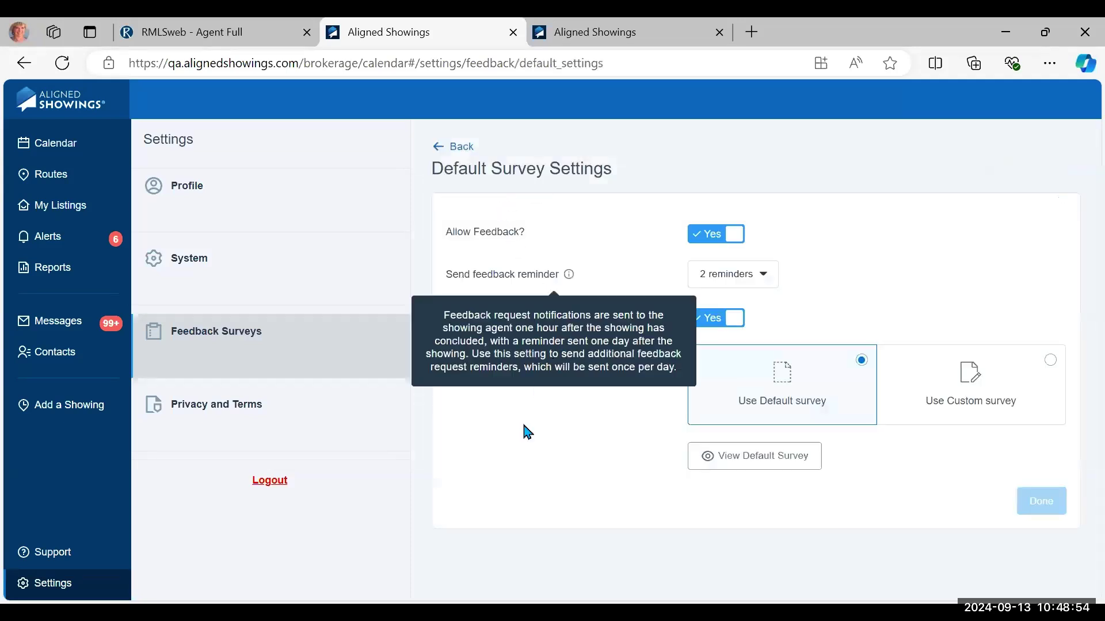
click(749, 465)
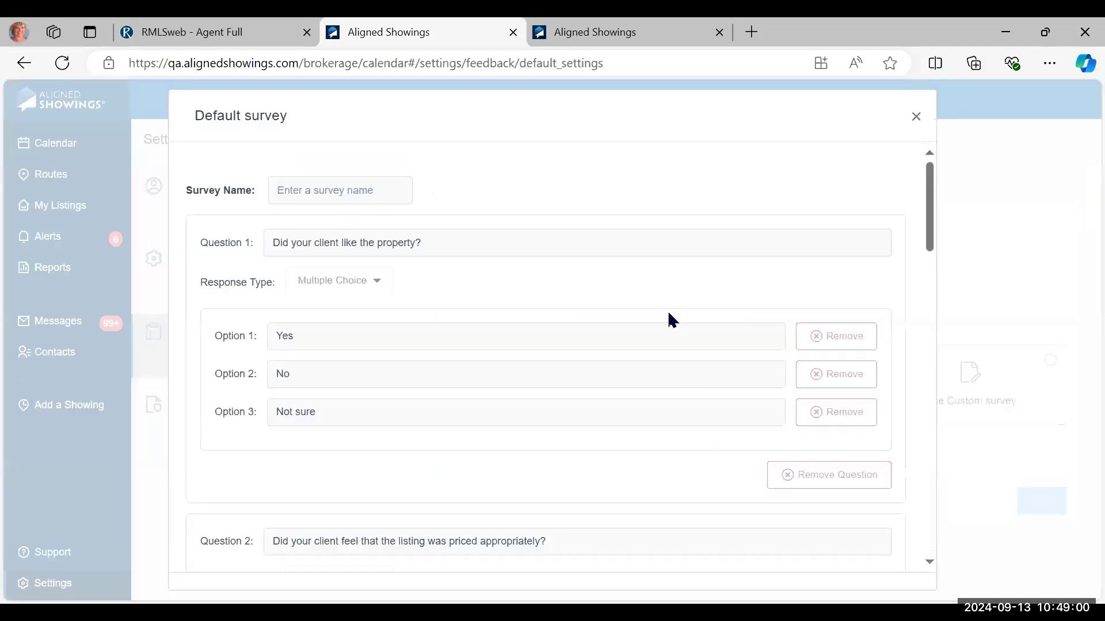
- Scroll through all the default survey questions, then close the preview
scroll(670, 316, down, 2)
scroll(658, 289, down, 3)
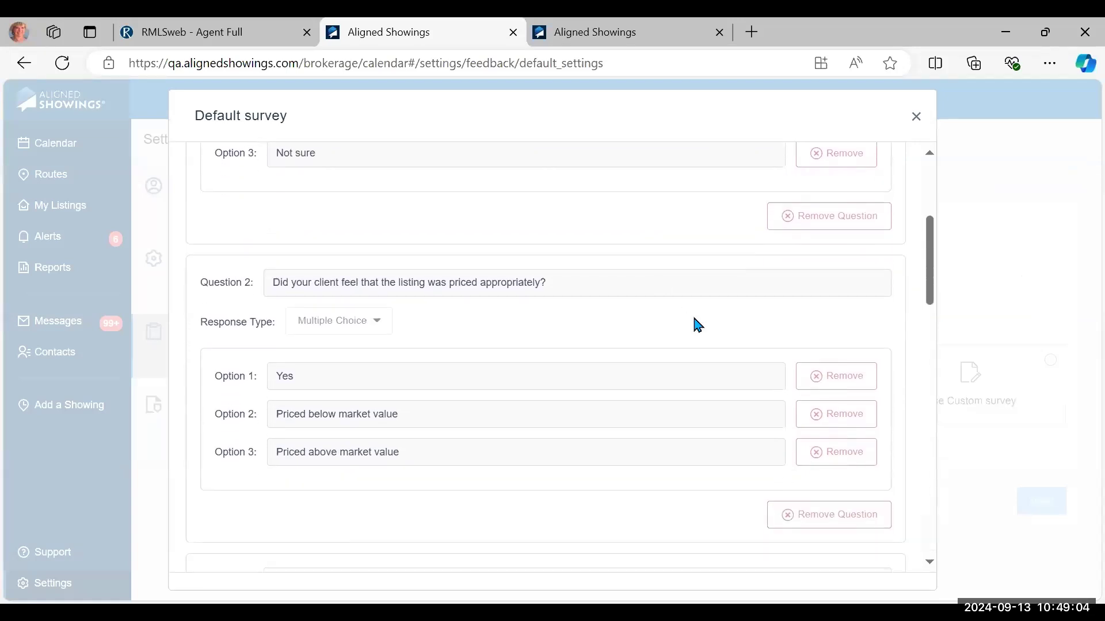
scroll(696, 324, down, 5)
scroll(678, 343, down, 3)
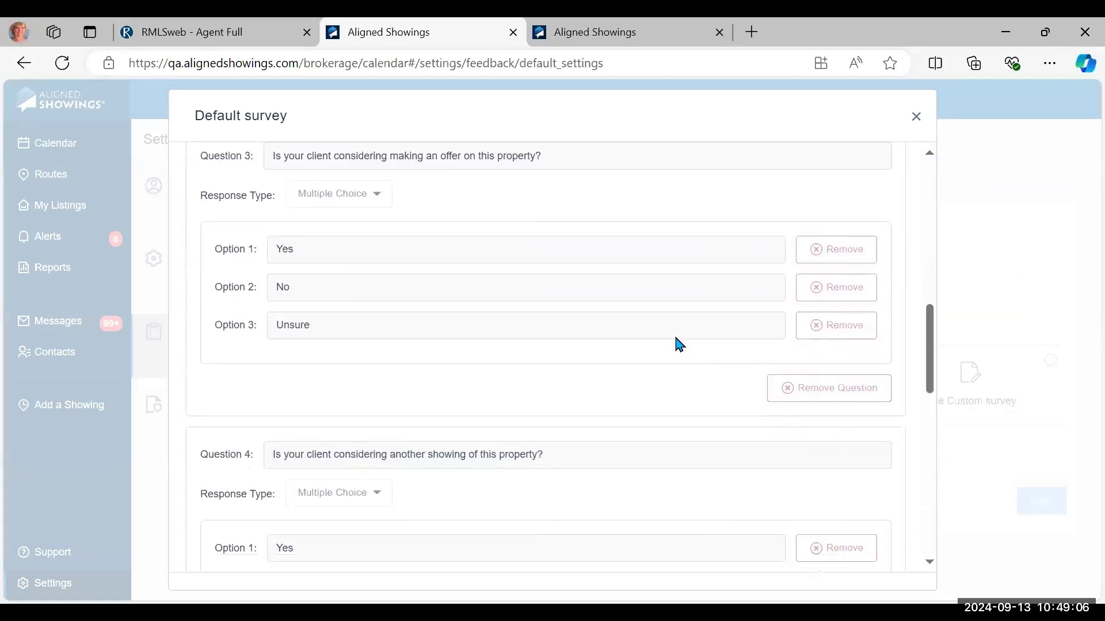
scroll(681, 337, down, 3)
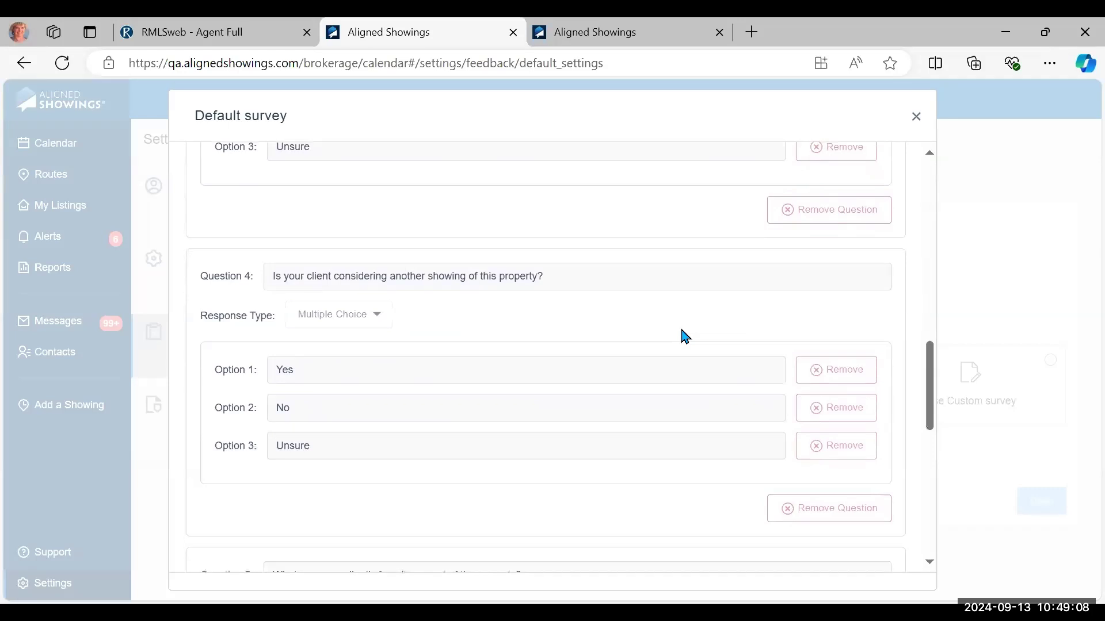
scroll(684, 336, down, 3)
scroll(685, 337, up, 2)
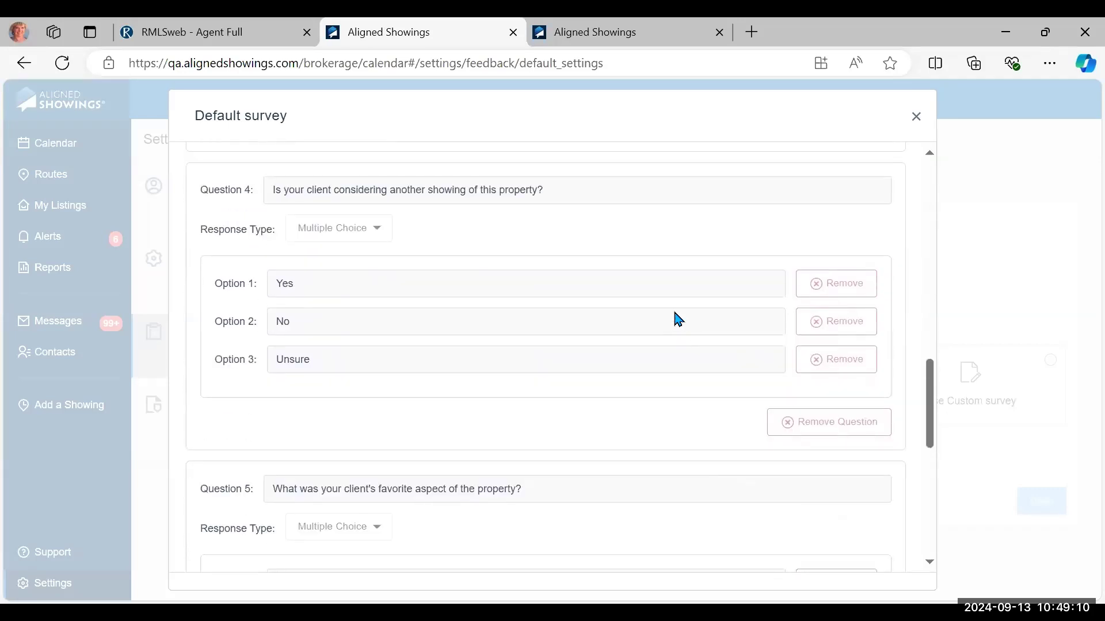
scroll(613, 196, down, 3)
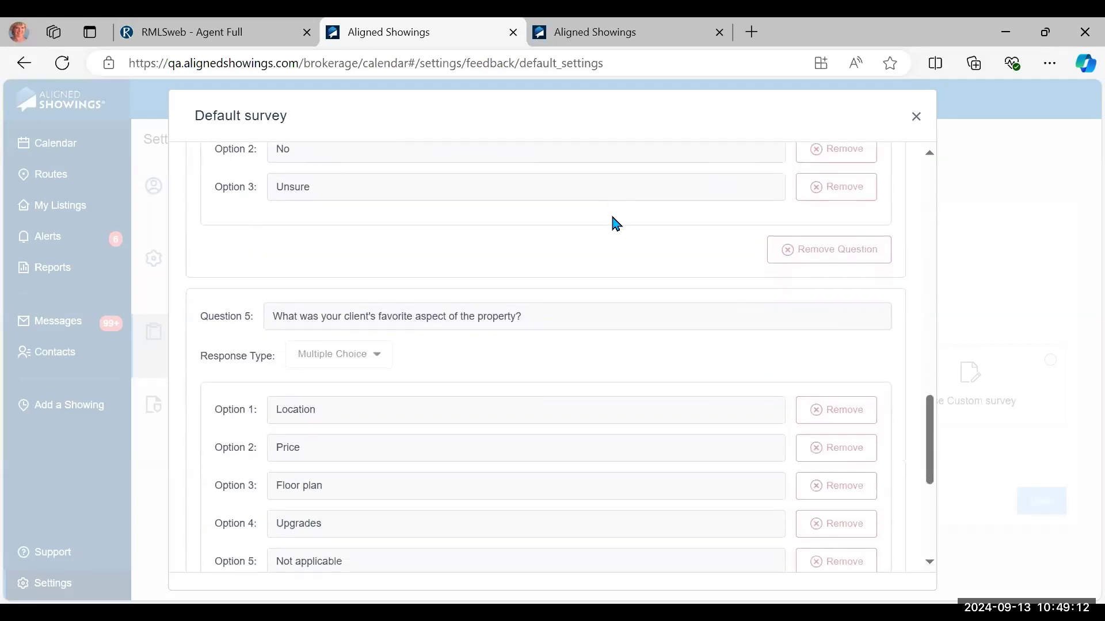
scroll(616, 225, down, 3)
scroll(649, 230, down, 3)
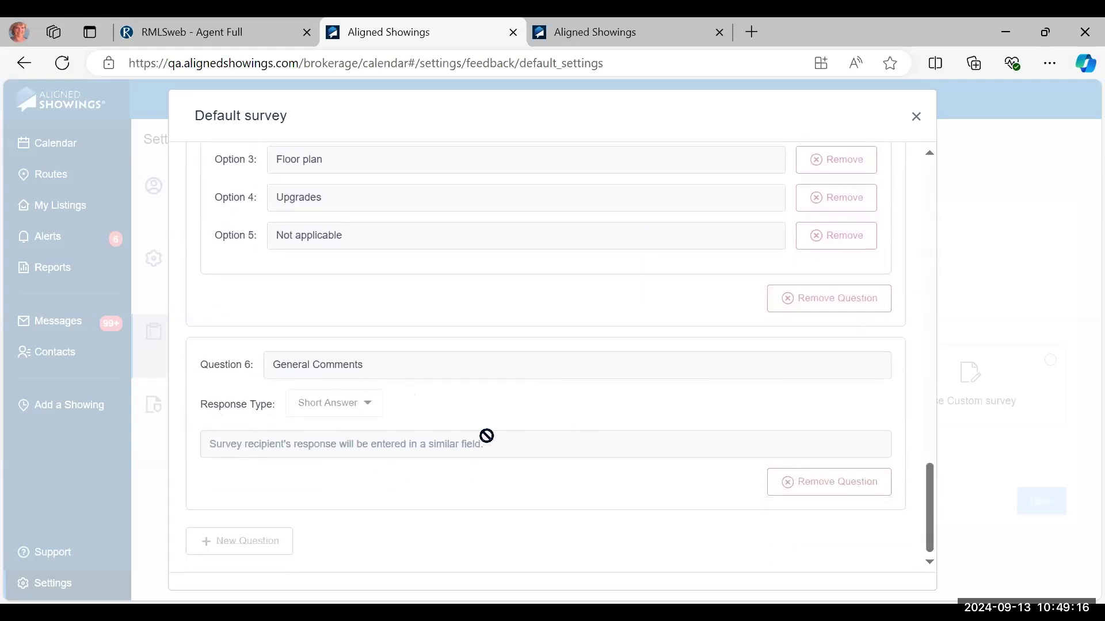
click(917, 119)
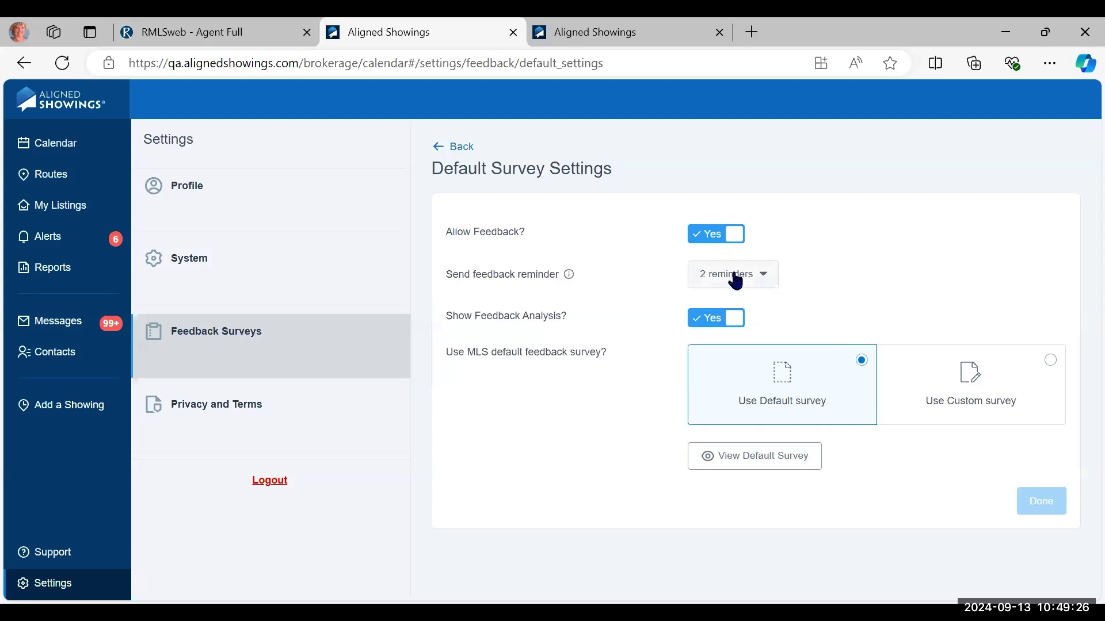
- Check reminder and custom survey options, keeping 2 reminders and the default MLS survey, then go back
click(762, 275)
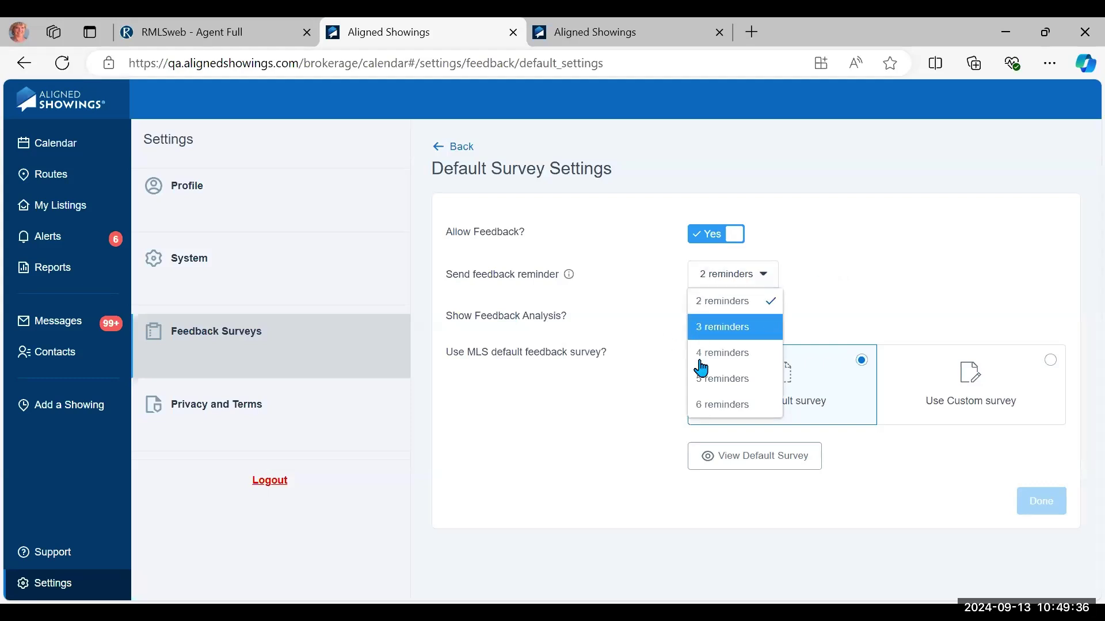
click(832, 277)
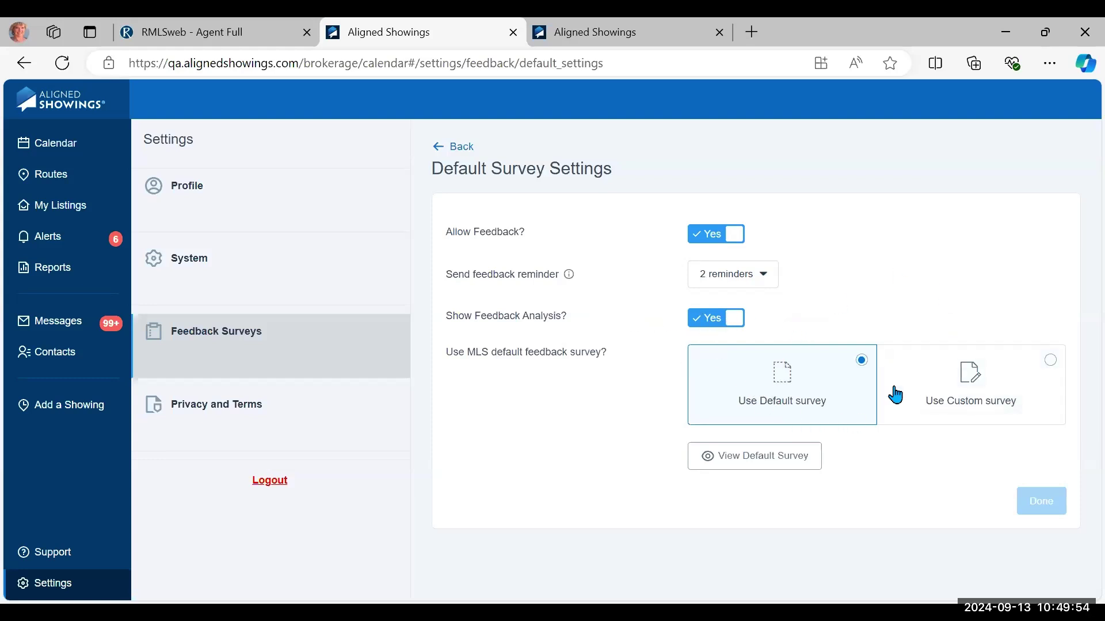
click(1051, 364)
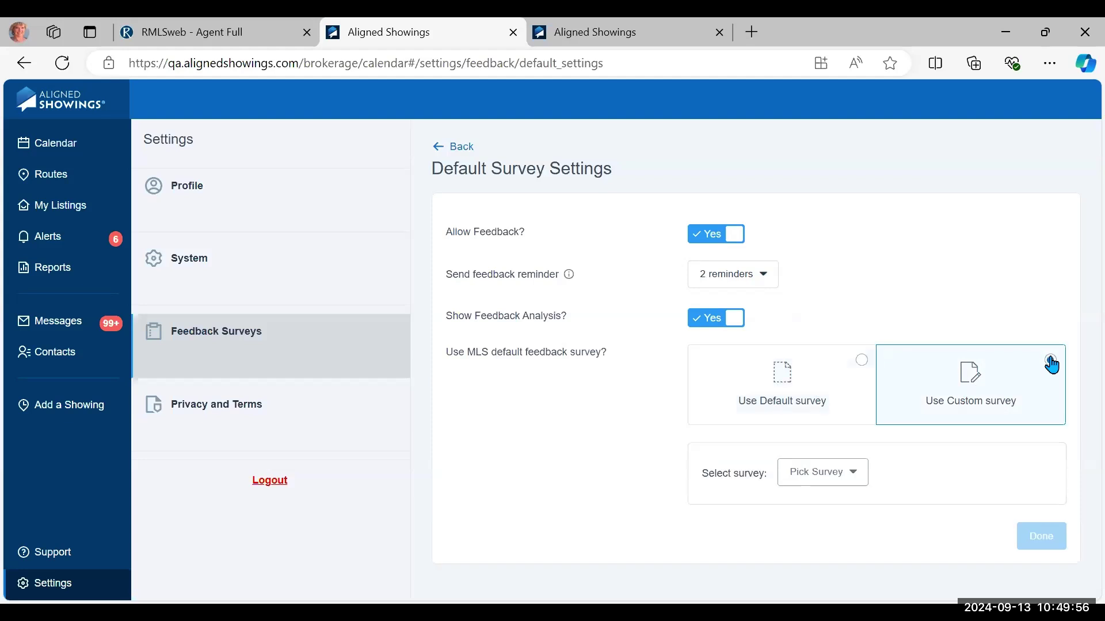
click(863, 471)
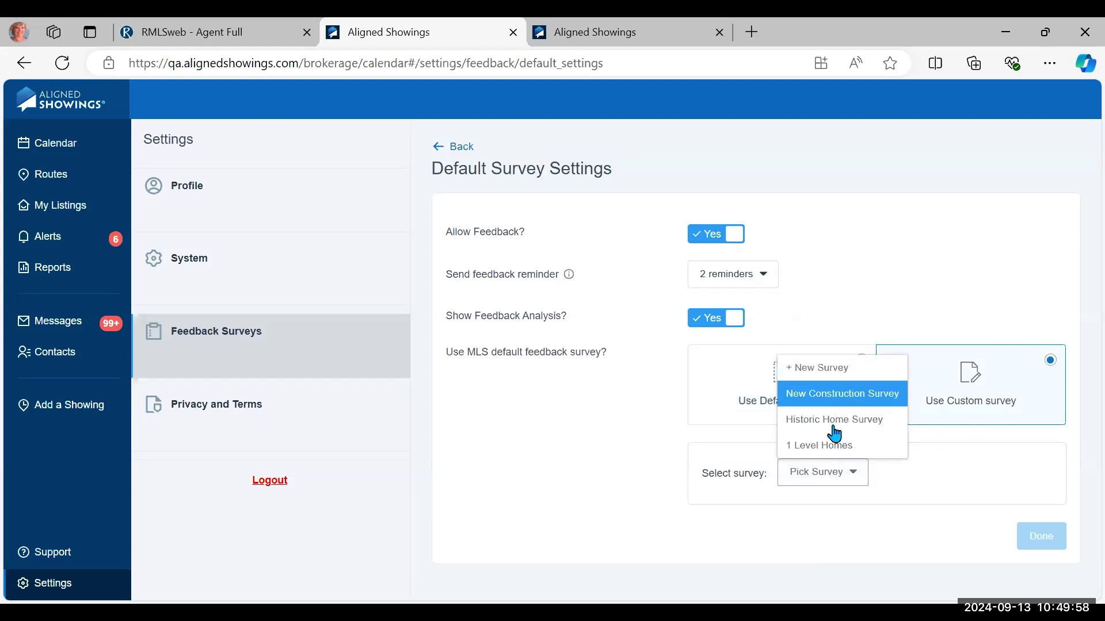
click(913, 278)
click(860, 363)
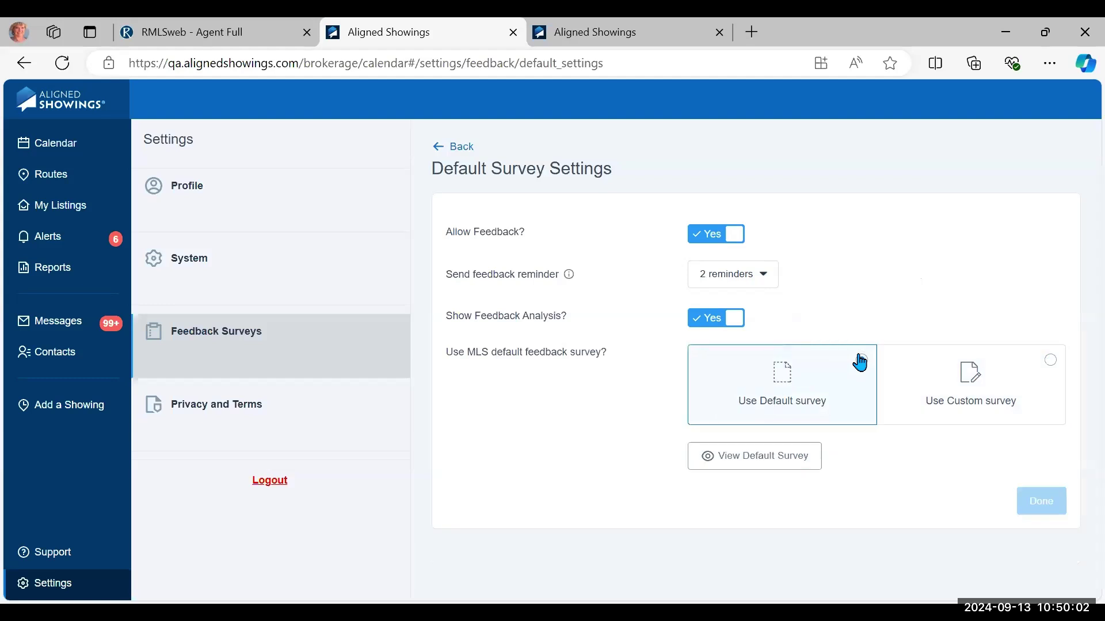
click(458, 150)
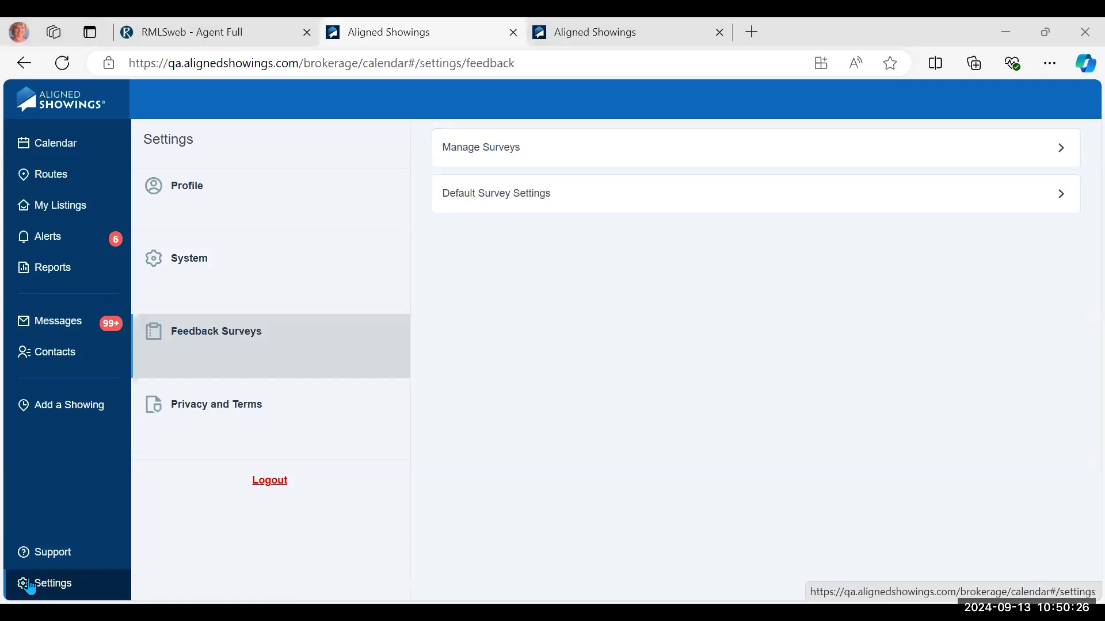
- Visit the Support contact page, then go to the September 2024 showings calendar
click(47, 554)
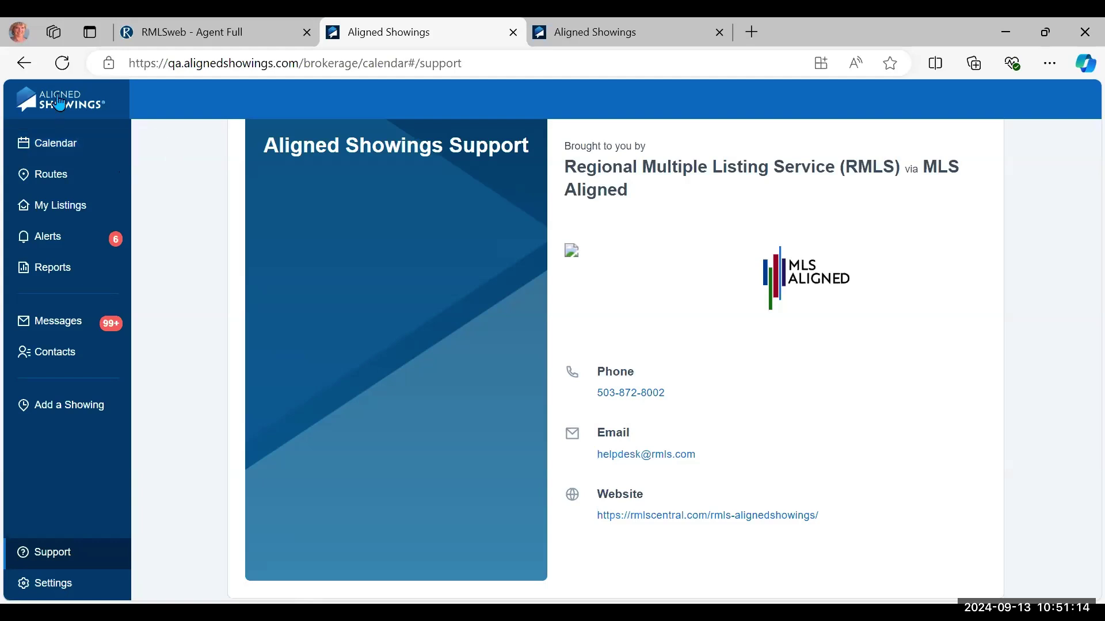
click(53, 150)
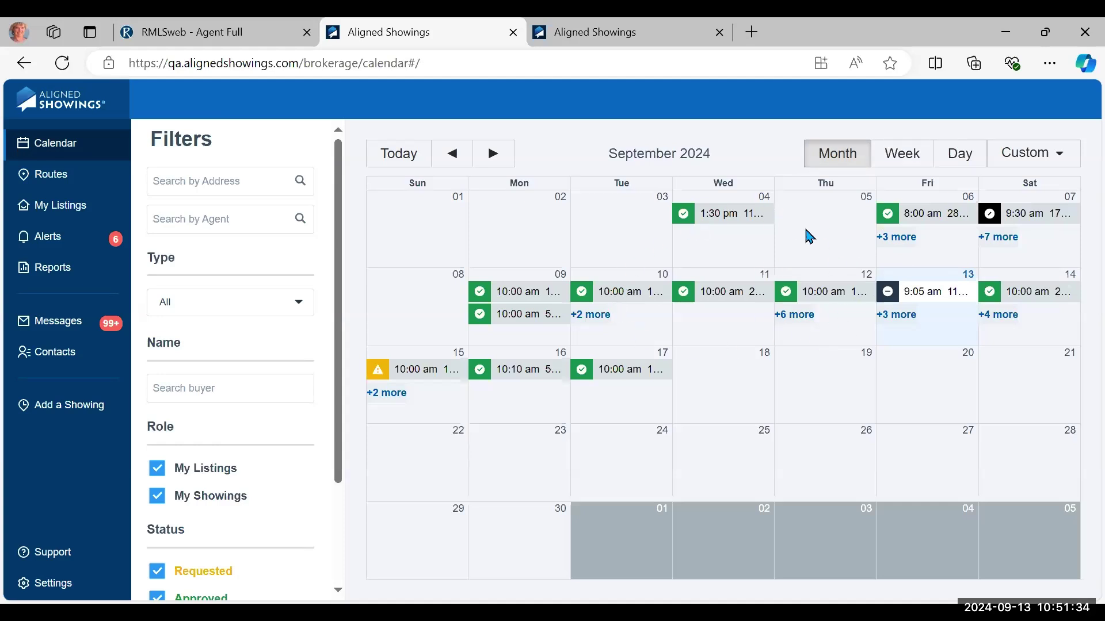
click(908, 159)
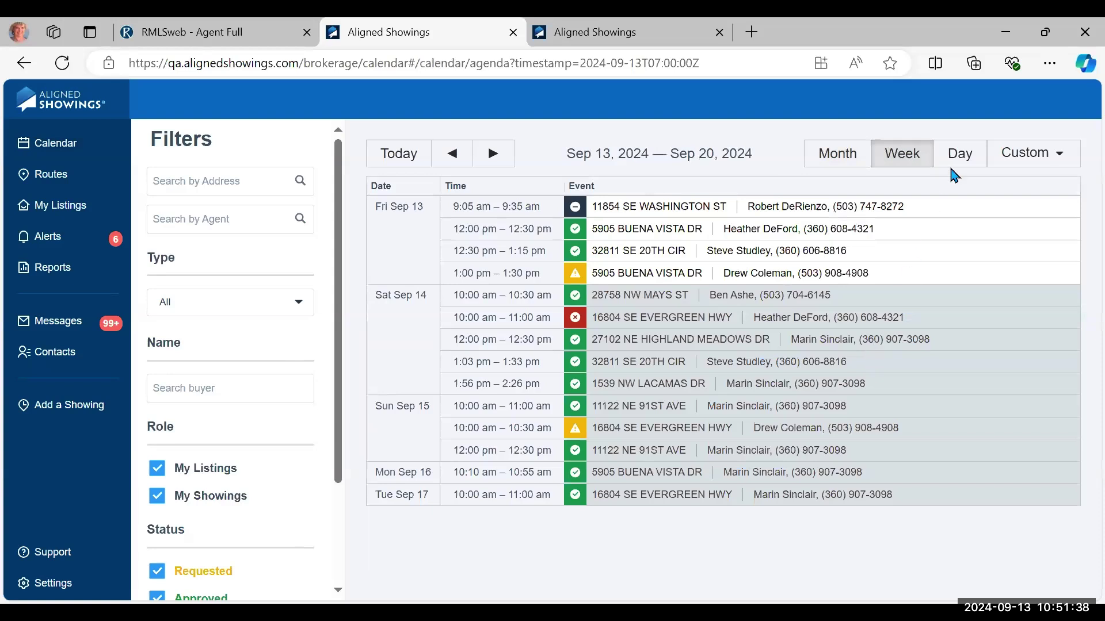
click(963, 158)
scroll(819, 320, down, 6)
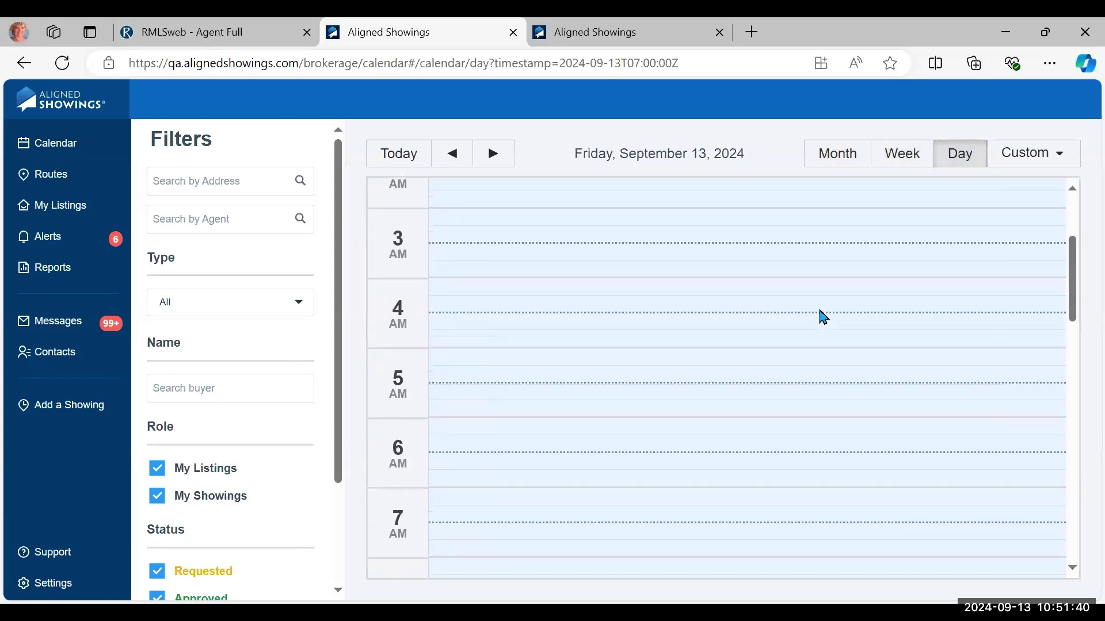
scroll(822, 316, down, 5)
scroll(1010, 188, up, 2)
scroll(1010, 188, up, 2)
click(1028, 153)
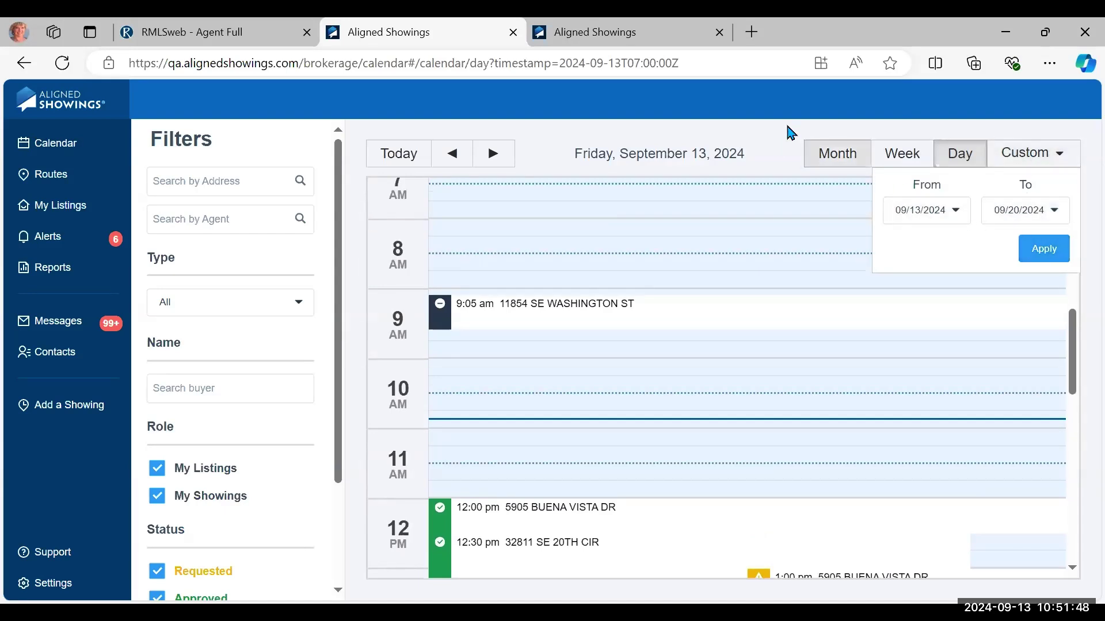
click(827, 164)
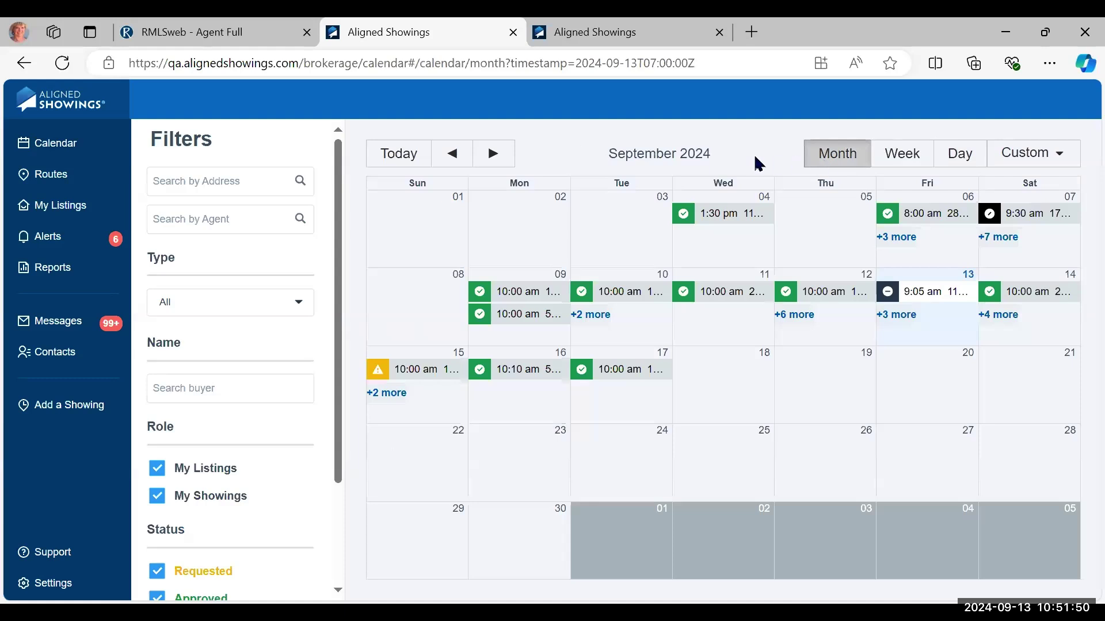
click(453, 157)
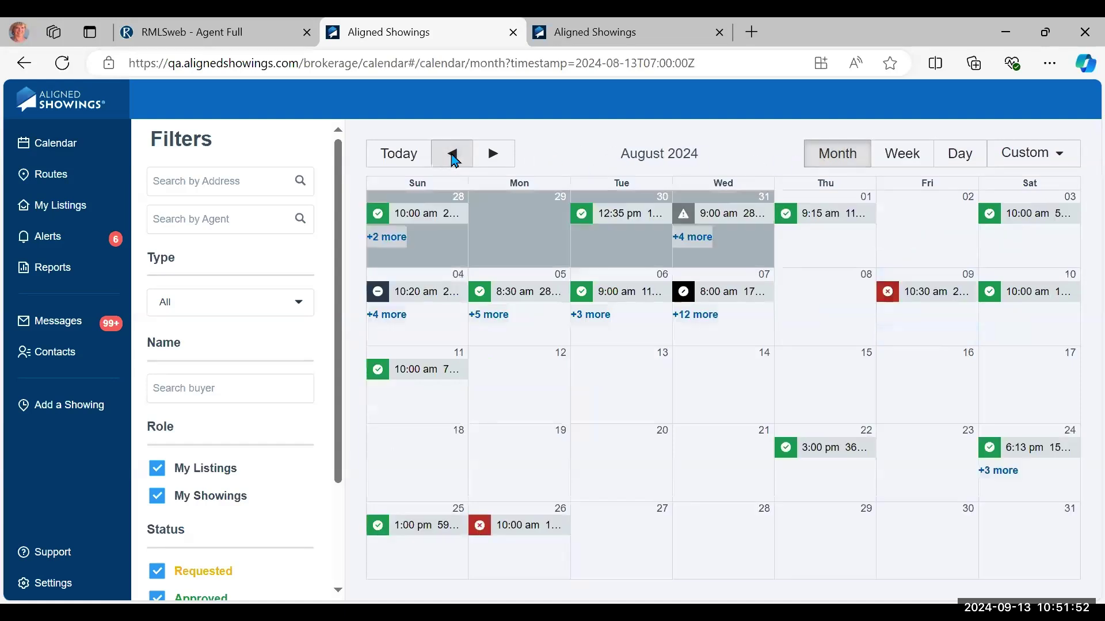
click(454, 155)
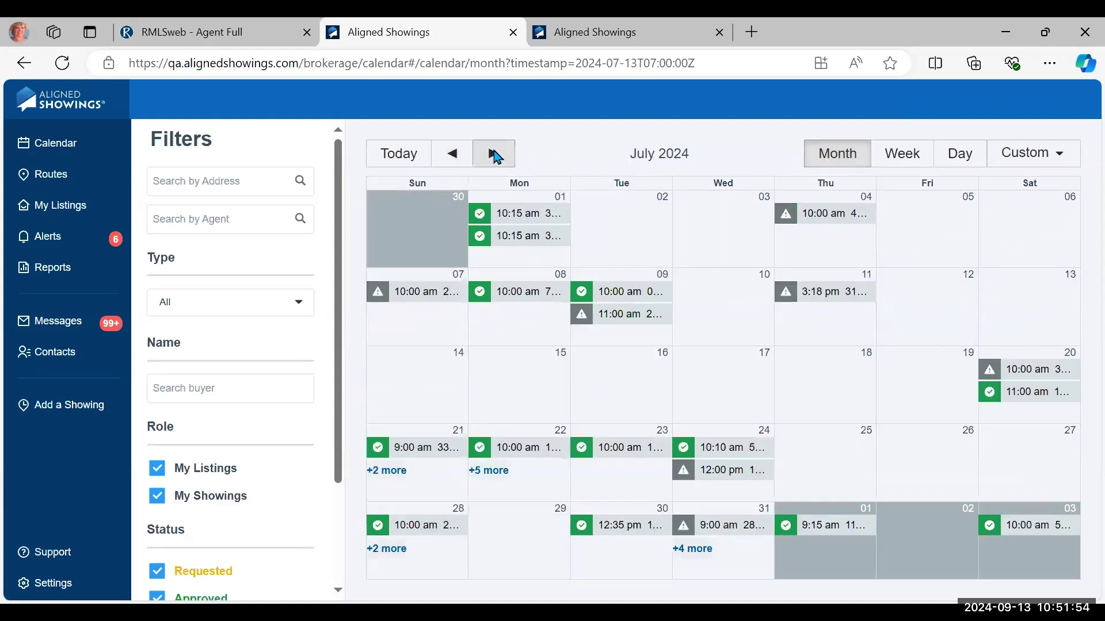
click(496, 156)
click(496, 156)
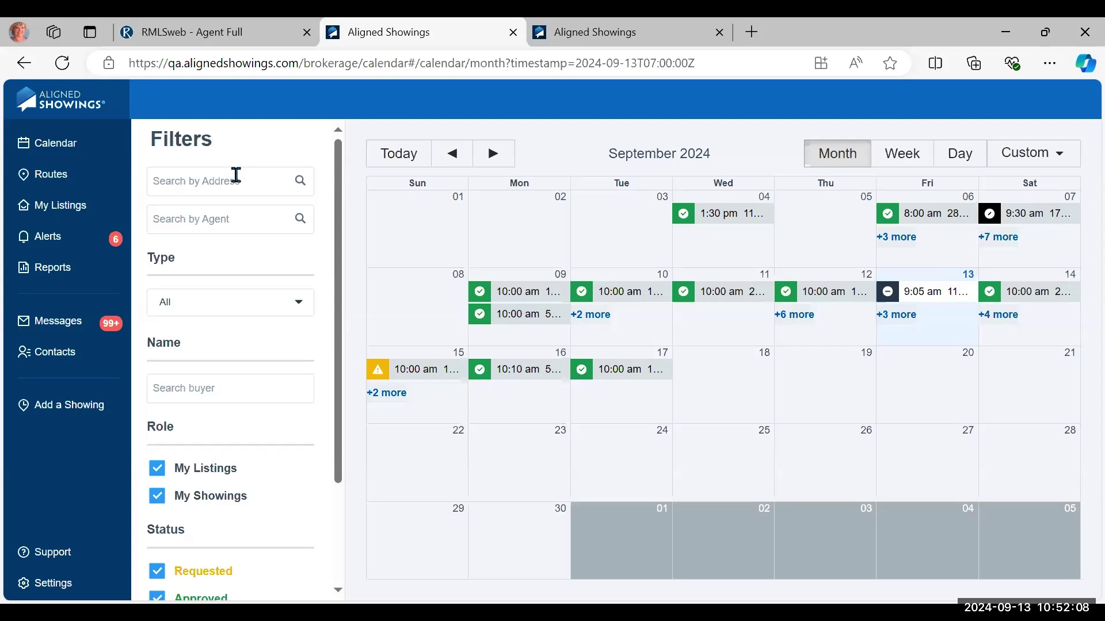
- Try an address search for 'everg', then clear it
click(184, 177)
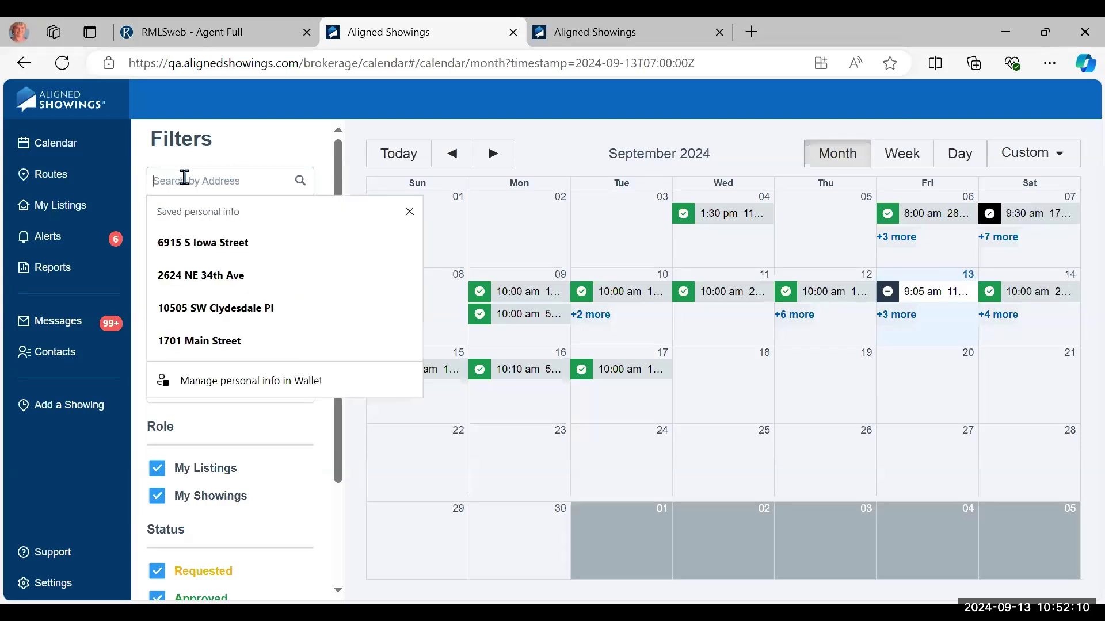
text(eve)
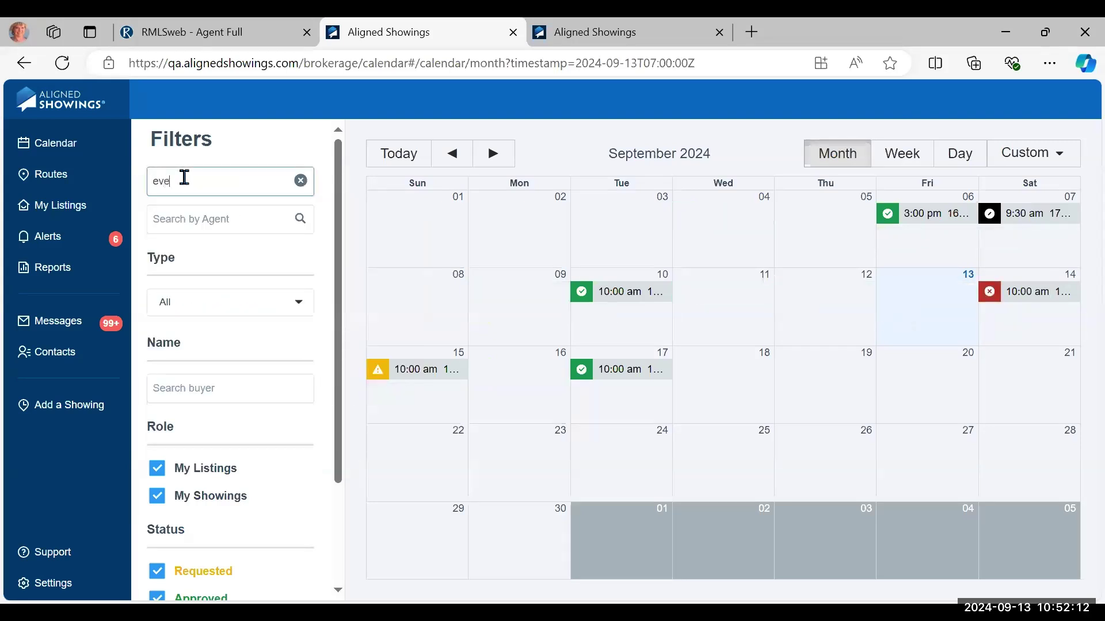
text(rg)
click(301, 185)
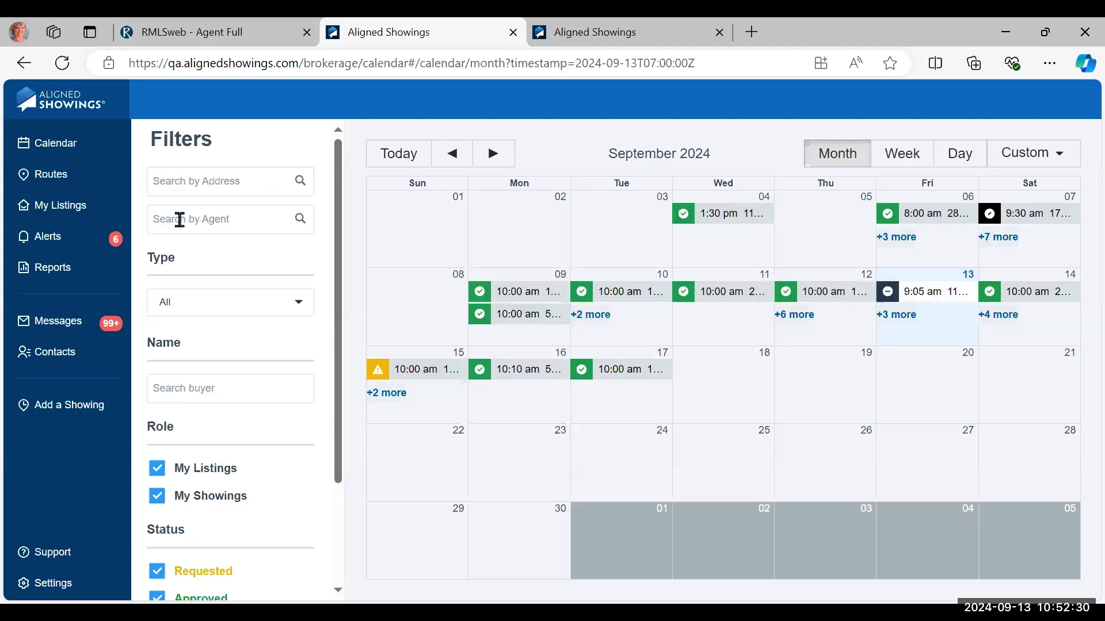
- Try an agent search for 'ash', clear it, and view the event type choices
click(180, 220)
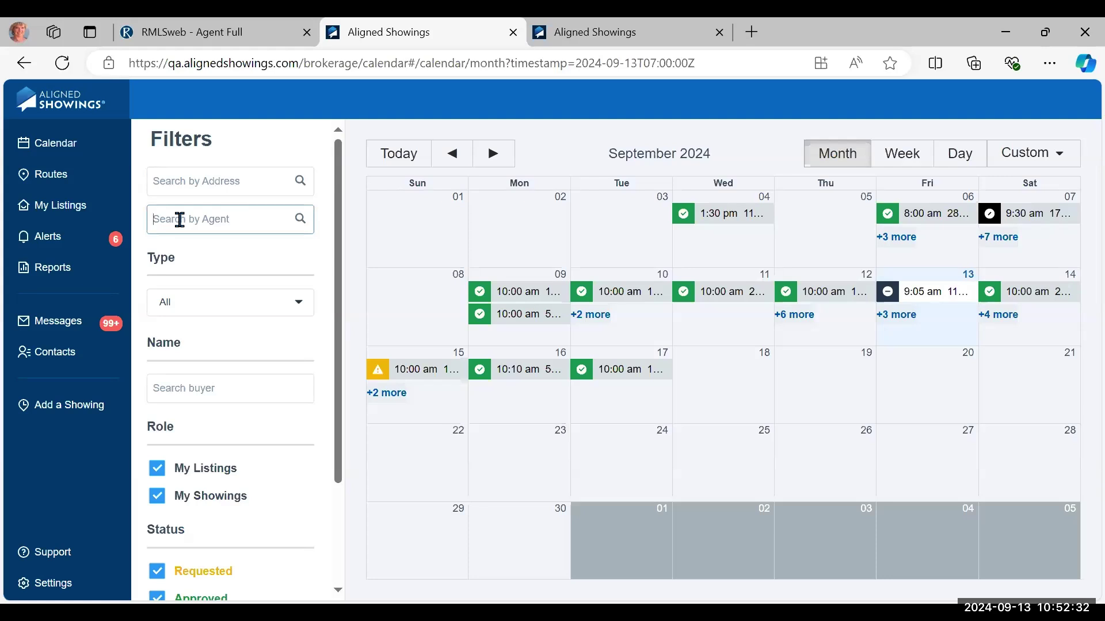
text(as)
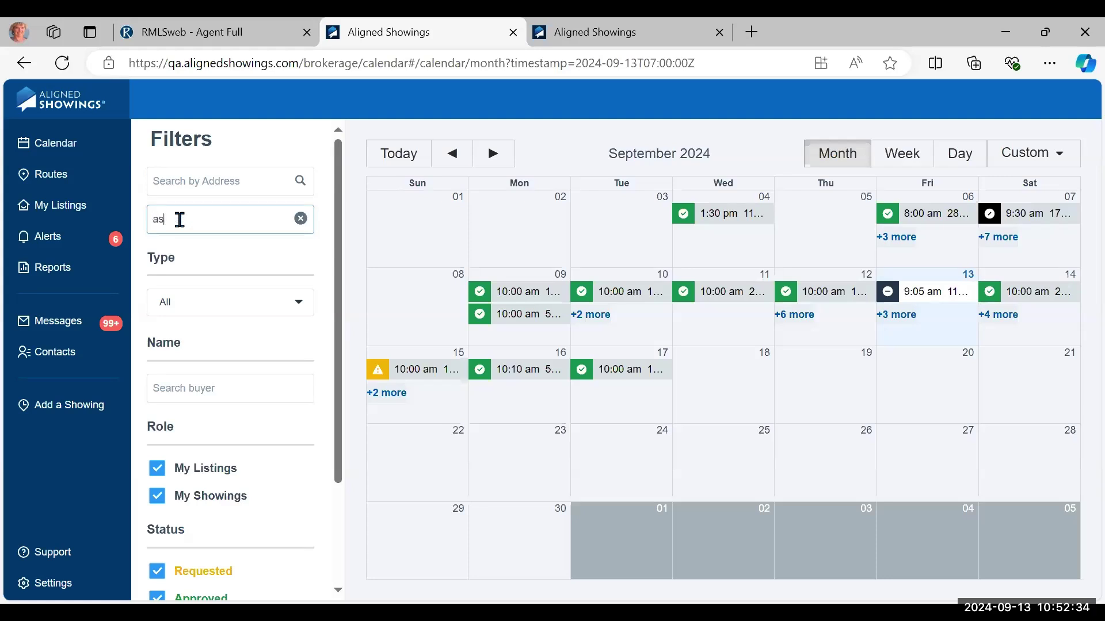
text(h)
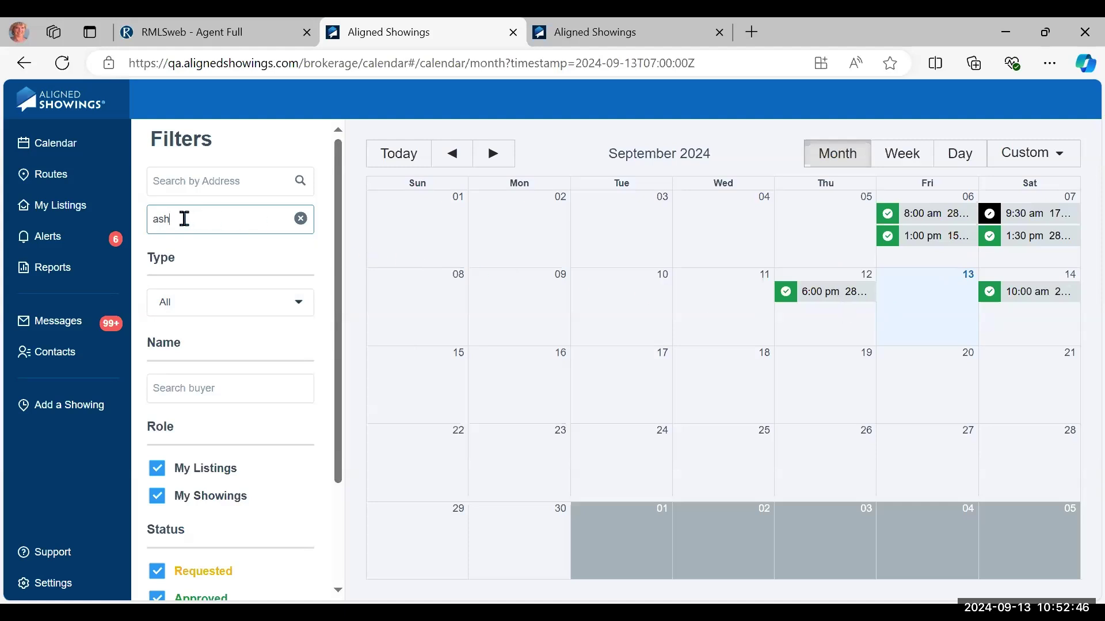
click(300, 219)
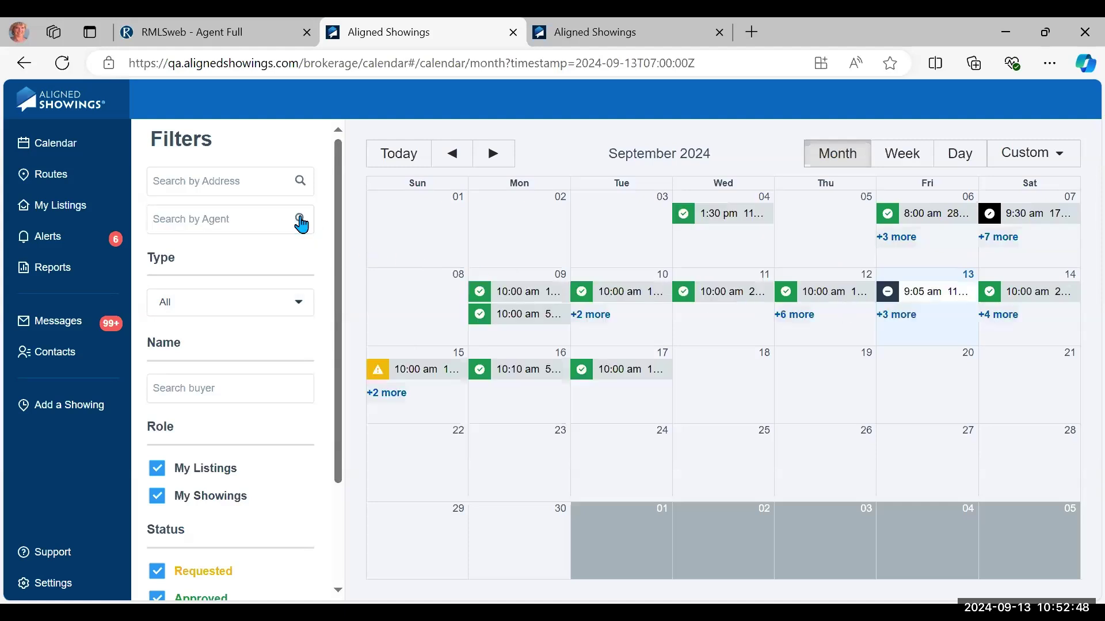
click(215, 309)
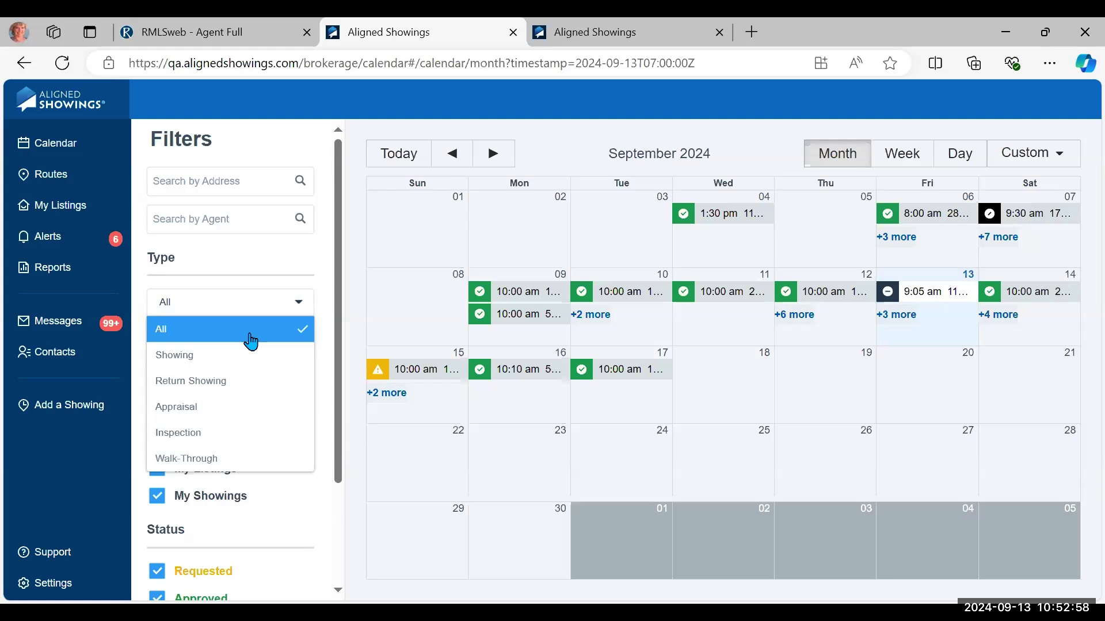
- Filter events by Showing, then Return Showing, then return the type filter to All
click(191, 361)
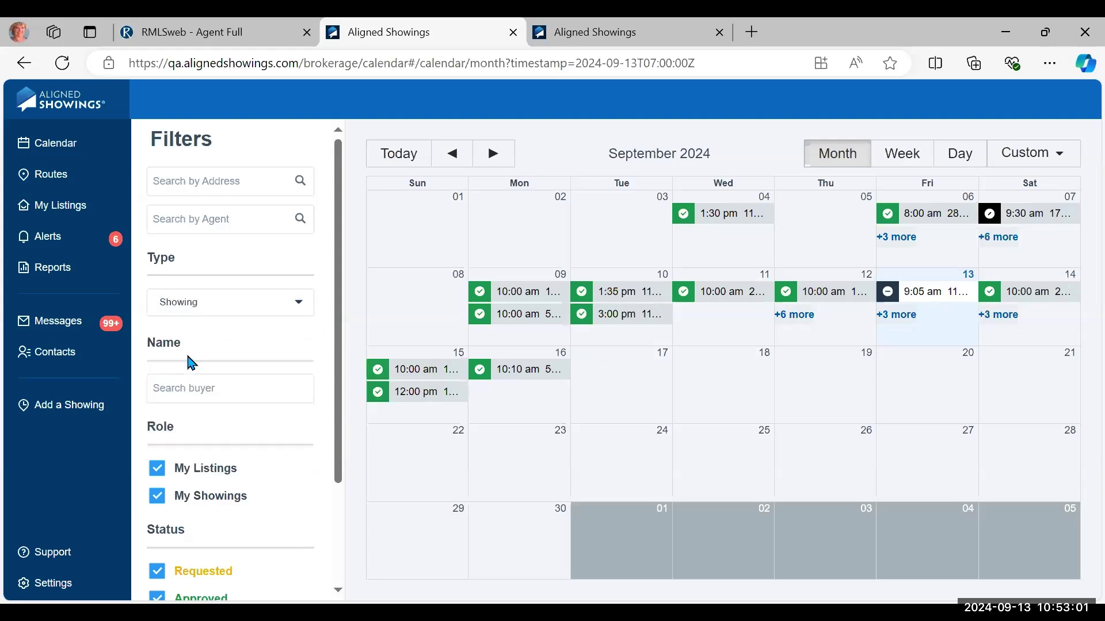
click(278, 307)
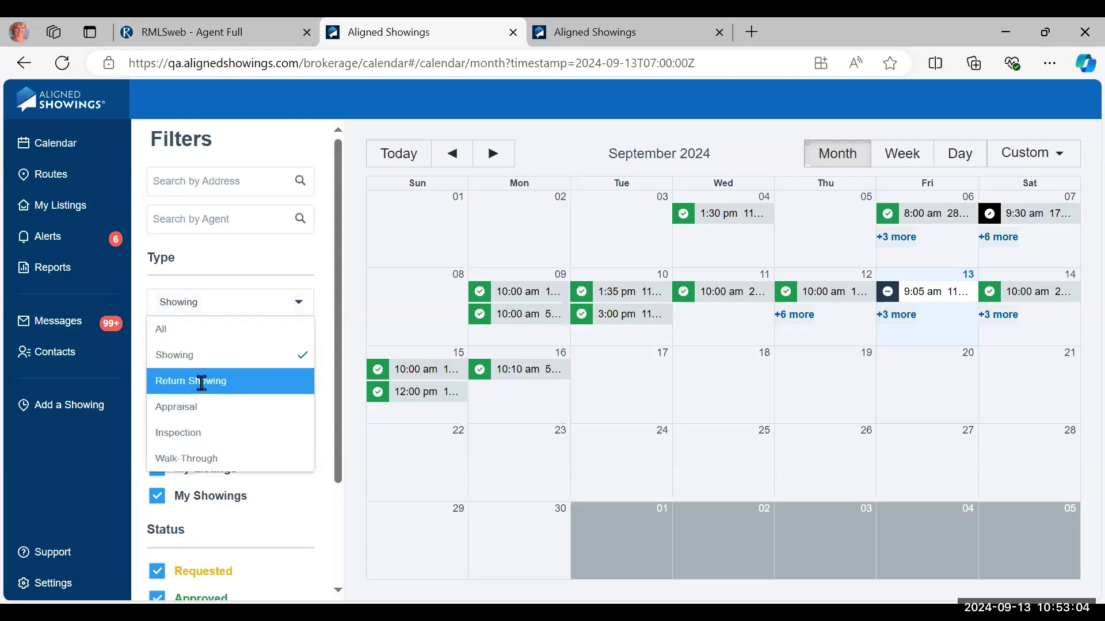
click(203, 383)
click(276, 309)
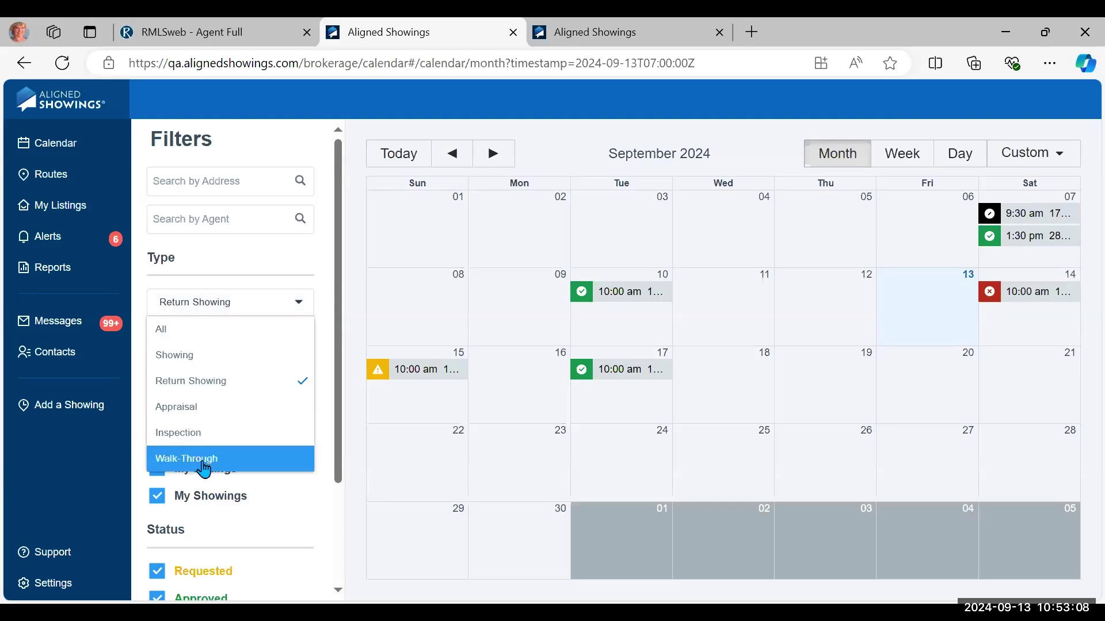
click(206, 332)
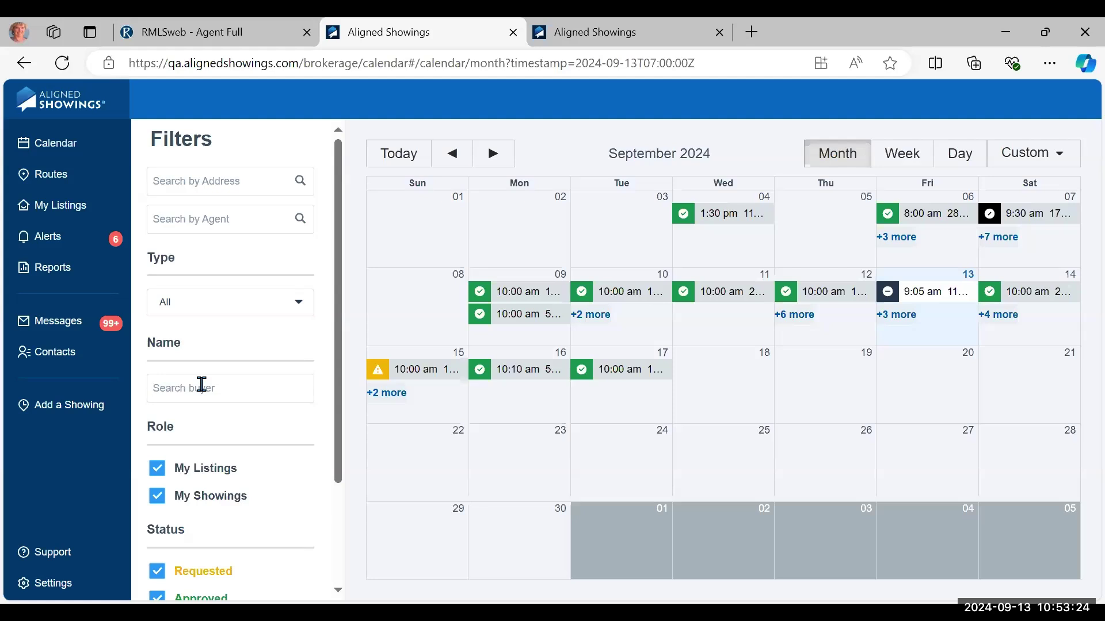
text(har)
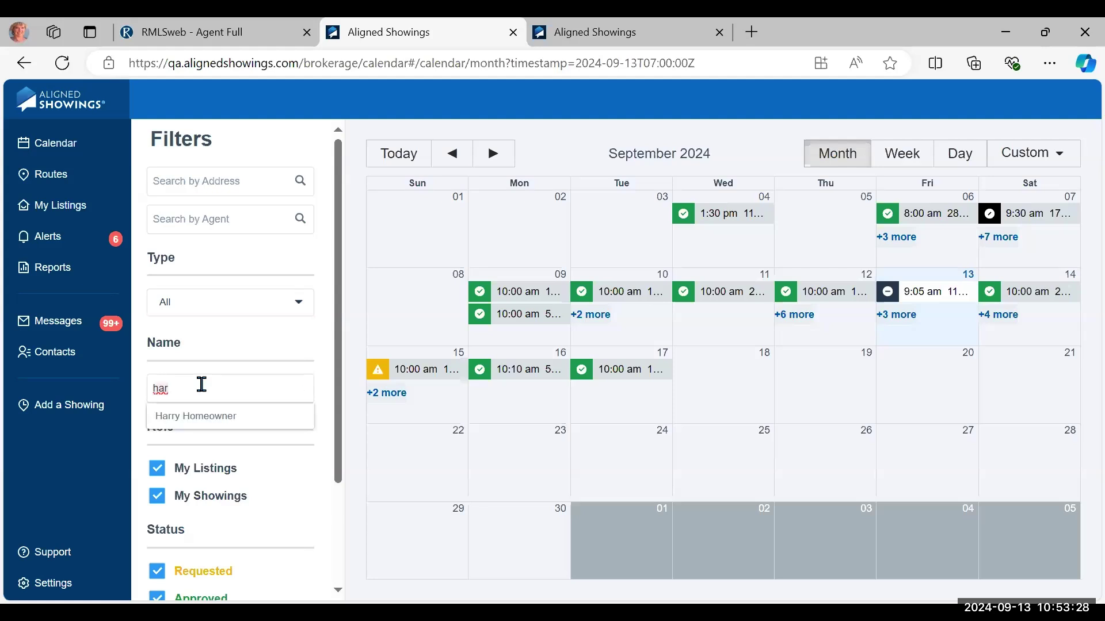
click(213, 420)
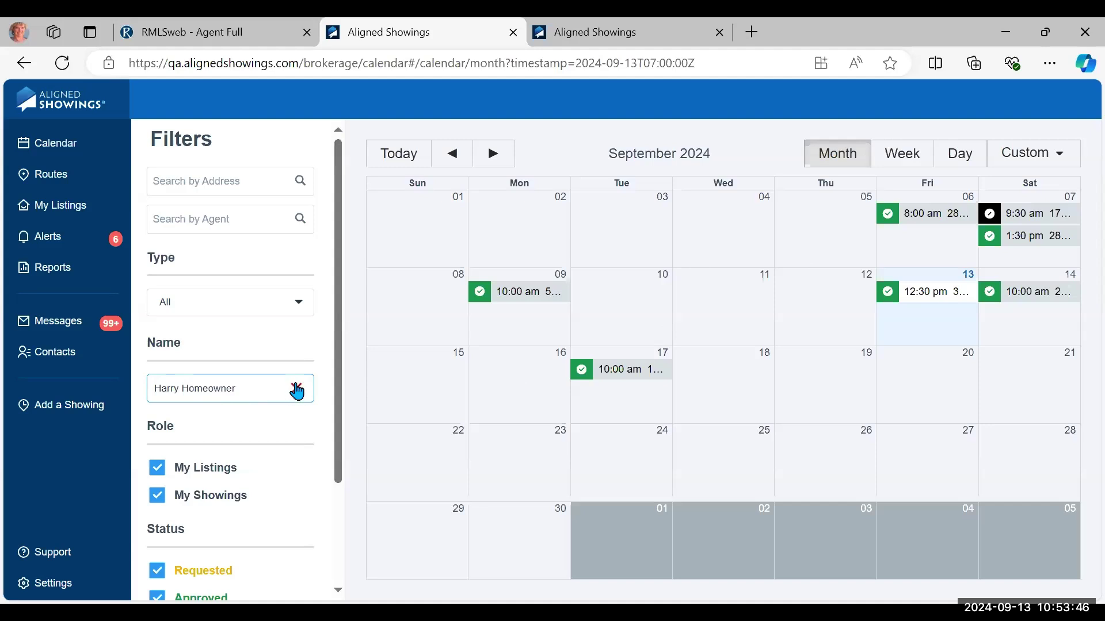
click(297, 392)
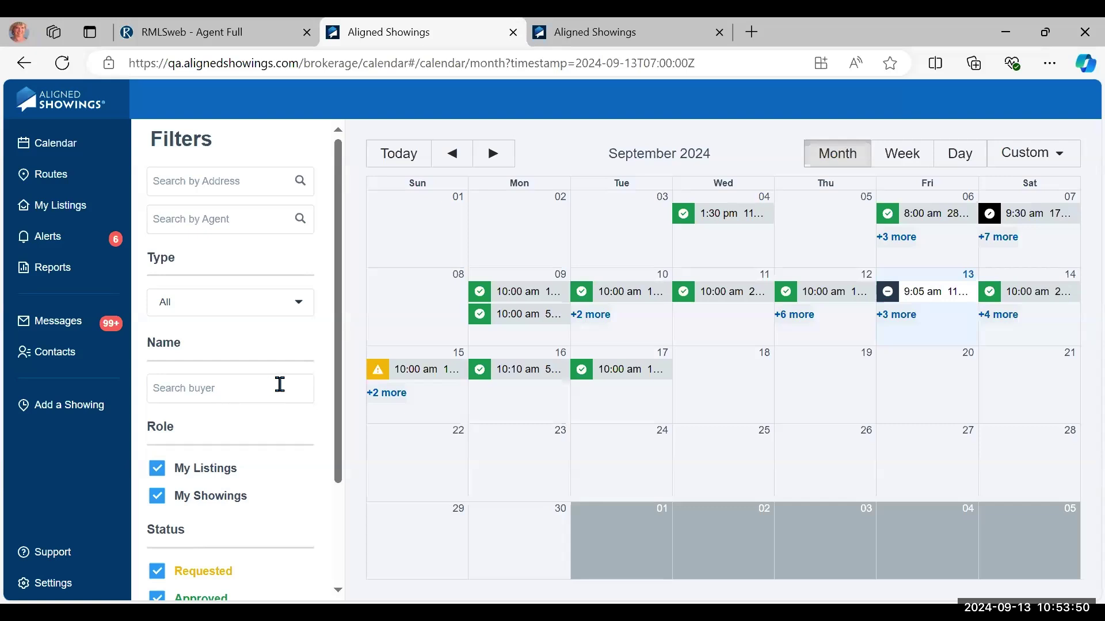
- Uncheck My Showings under Role in the calendar filters
scroll(296, 394, down, 1)
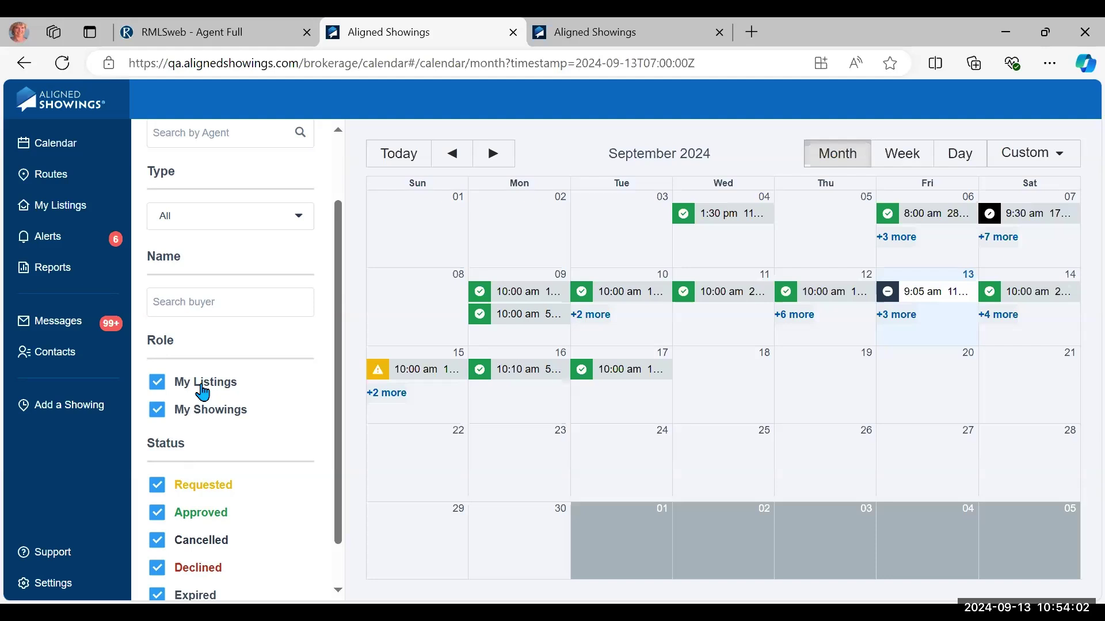
click(158, 415)
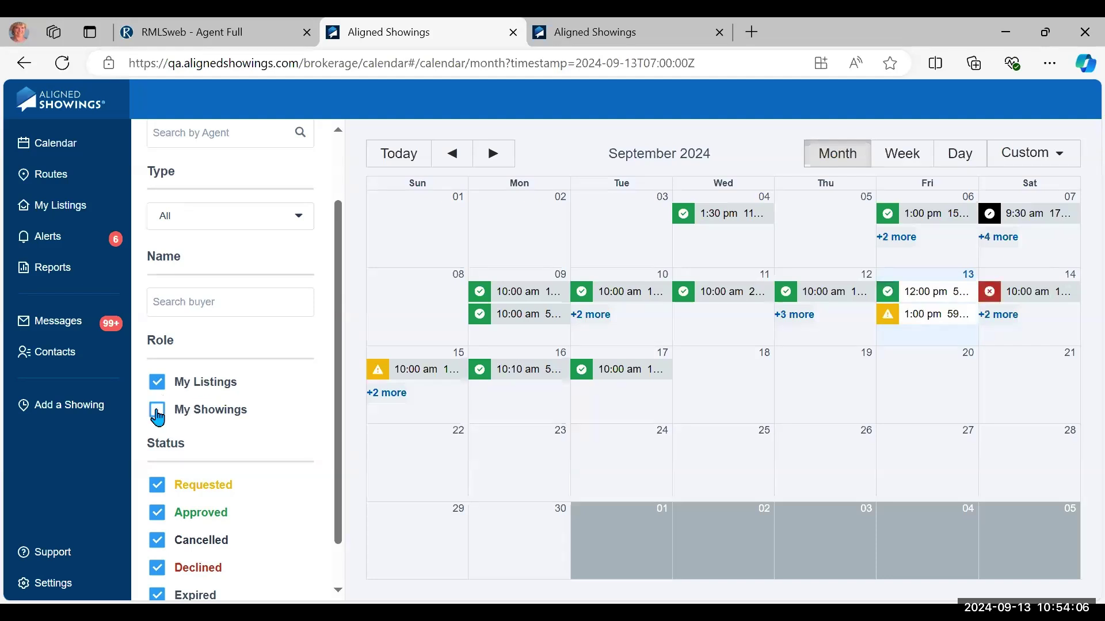
scroll(251, 450, down, 2)
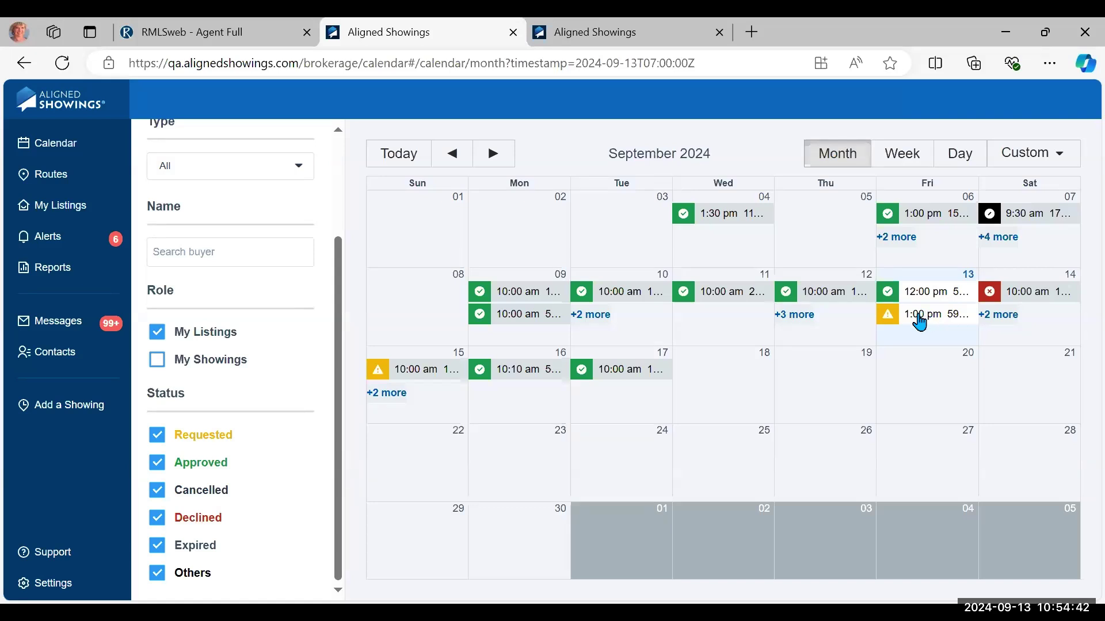
- Approve the Sep 13 1:00 pm Buena Vista showing with Electronic SentriLock access and send instructions
click(921, 315)
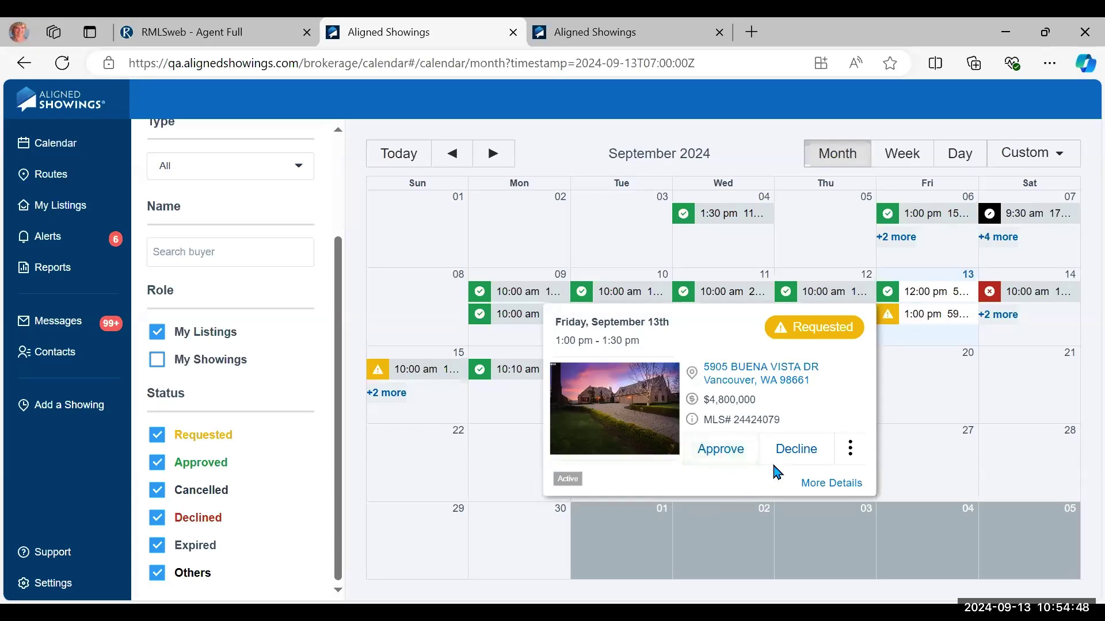
click(853, 452)
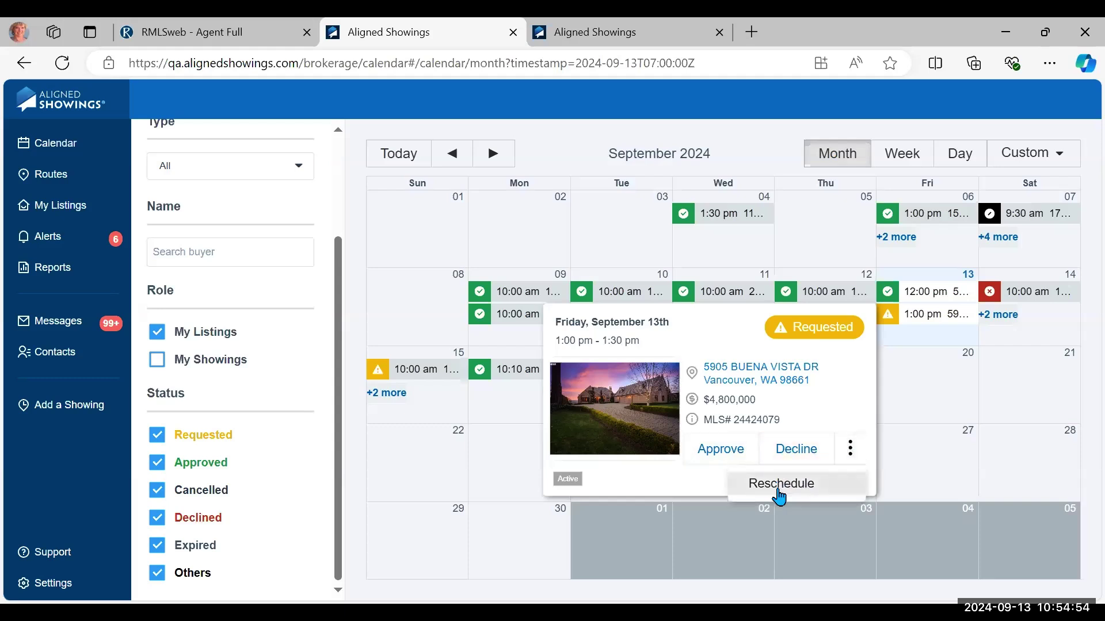
click(826, 402)
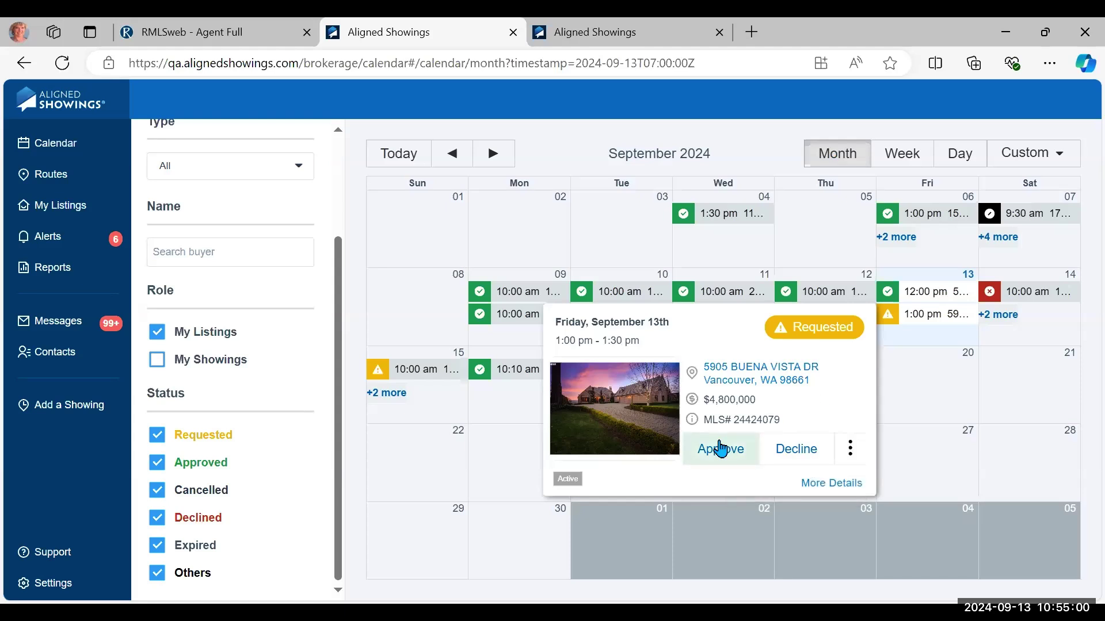
click(721, 450)
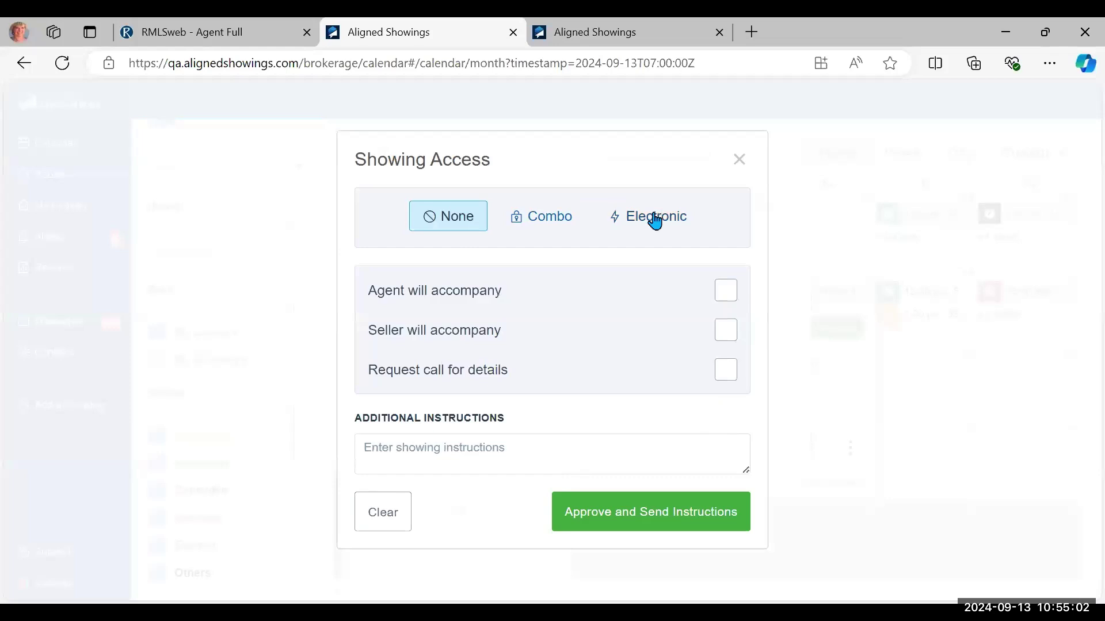
click(655, 222)
click(707, 247)
click(708, 349)
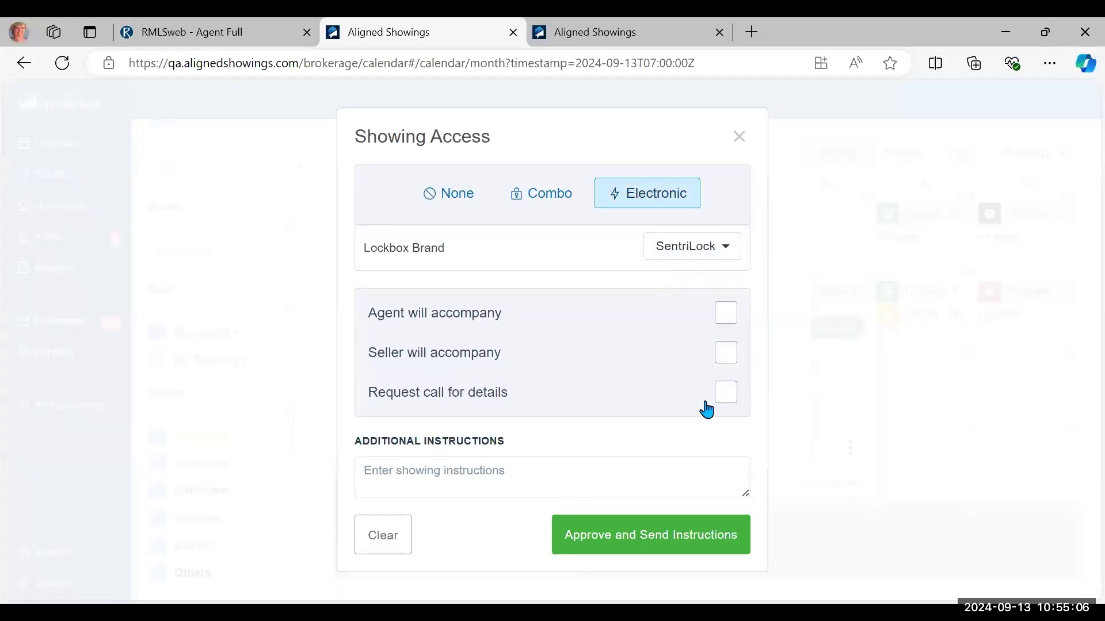
click(668, 540)
click(665, 541)
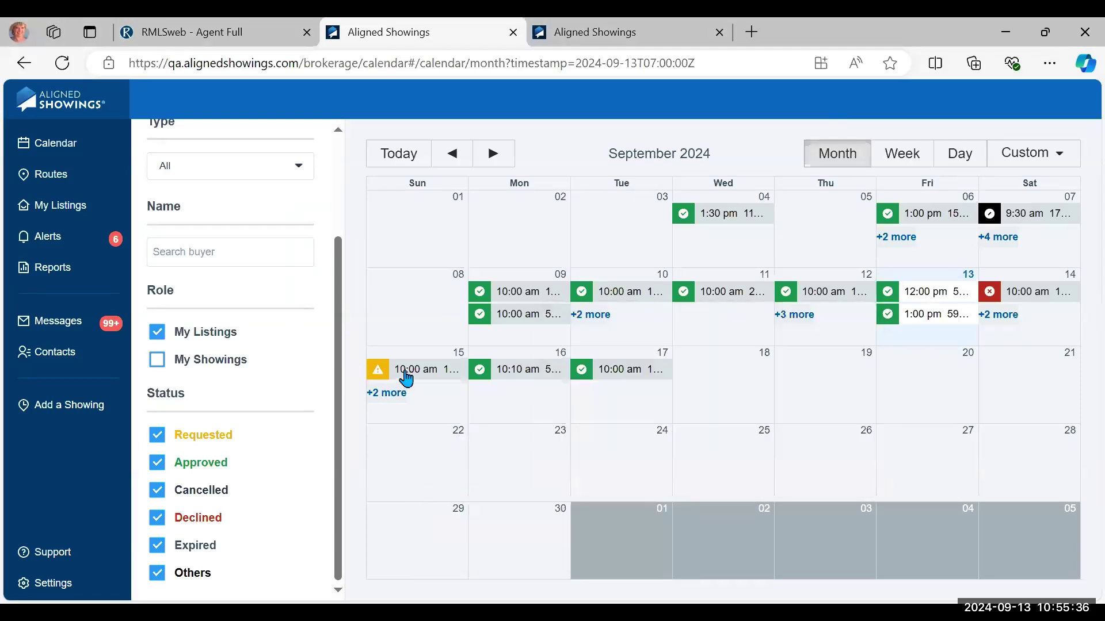
- Approve the Sep 15 10:00 am Evergreen Hwy showing and send instructions
mouse_move(406, 378)
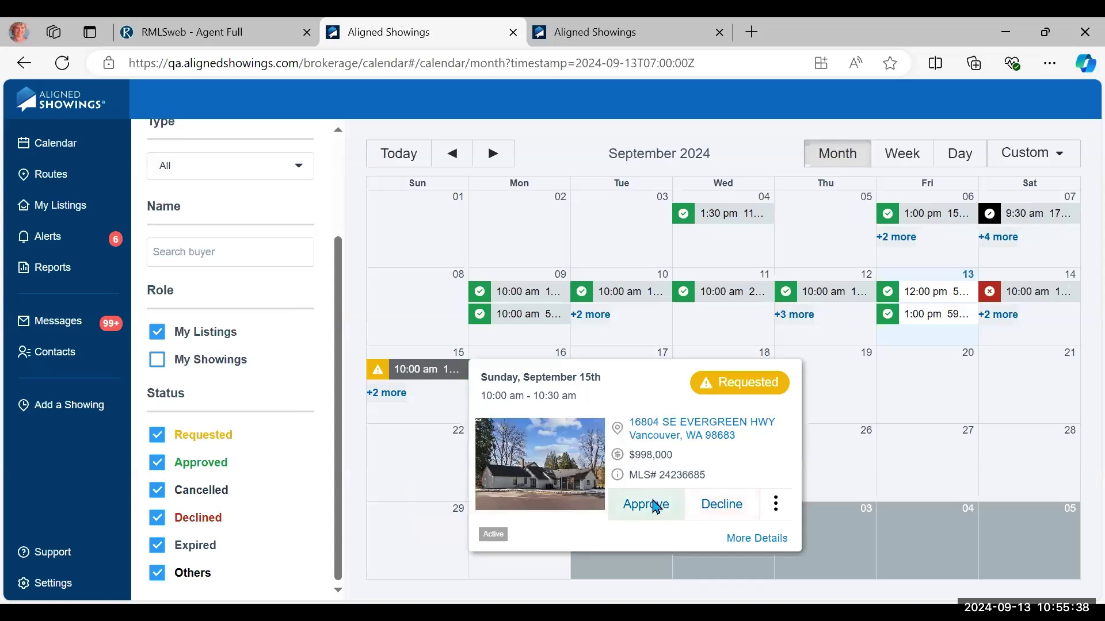
click(654, 506)
click(683, 513)
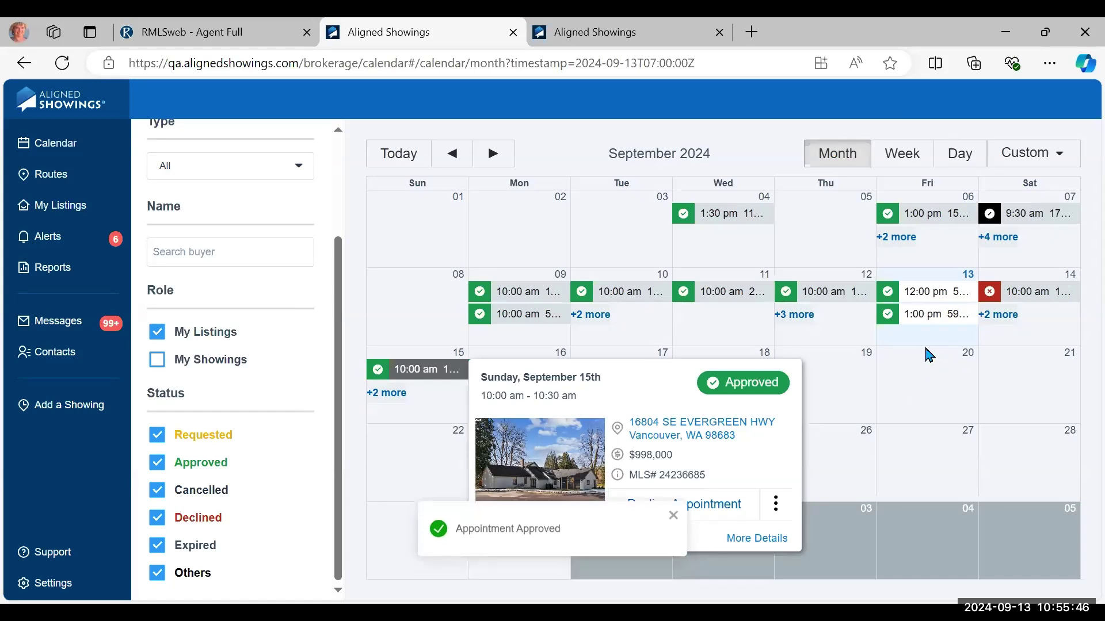
click(439, 397)
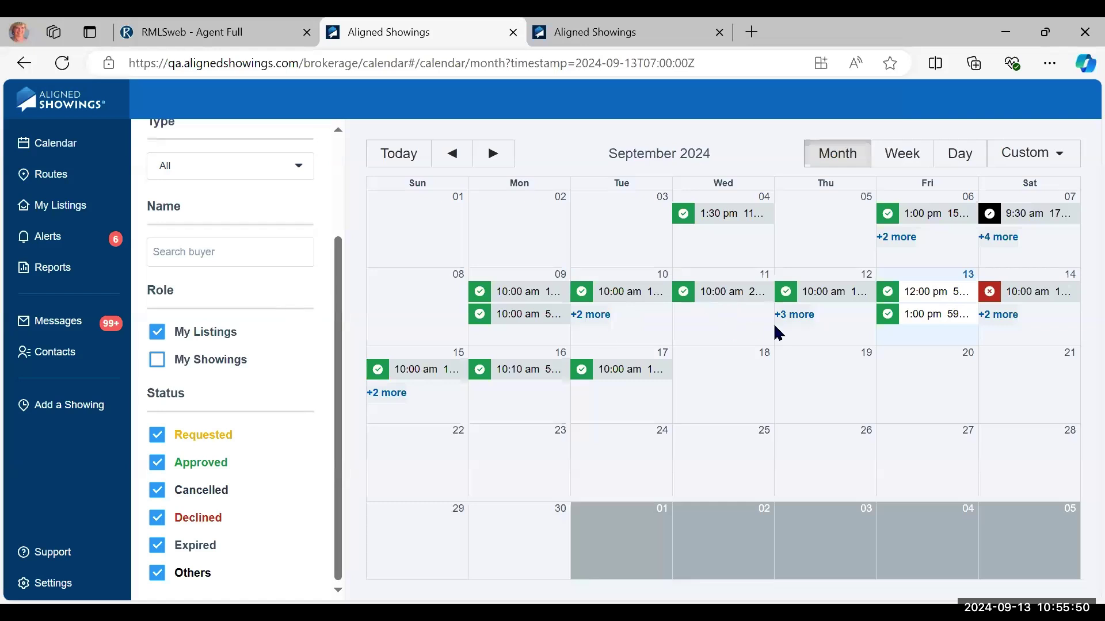
- Review the Sep 12 and Sep 14 showing lists and the declined Sep 14 showing
click(791, 317)
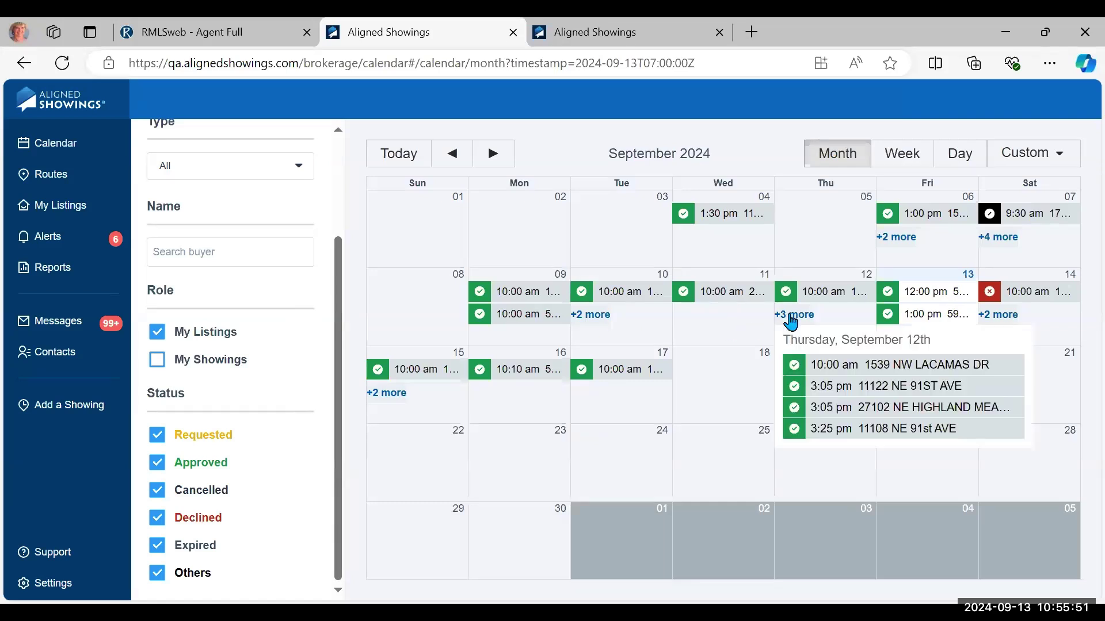
click(988, 317)
click(796, 400)
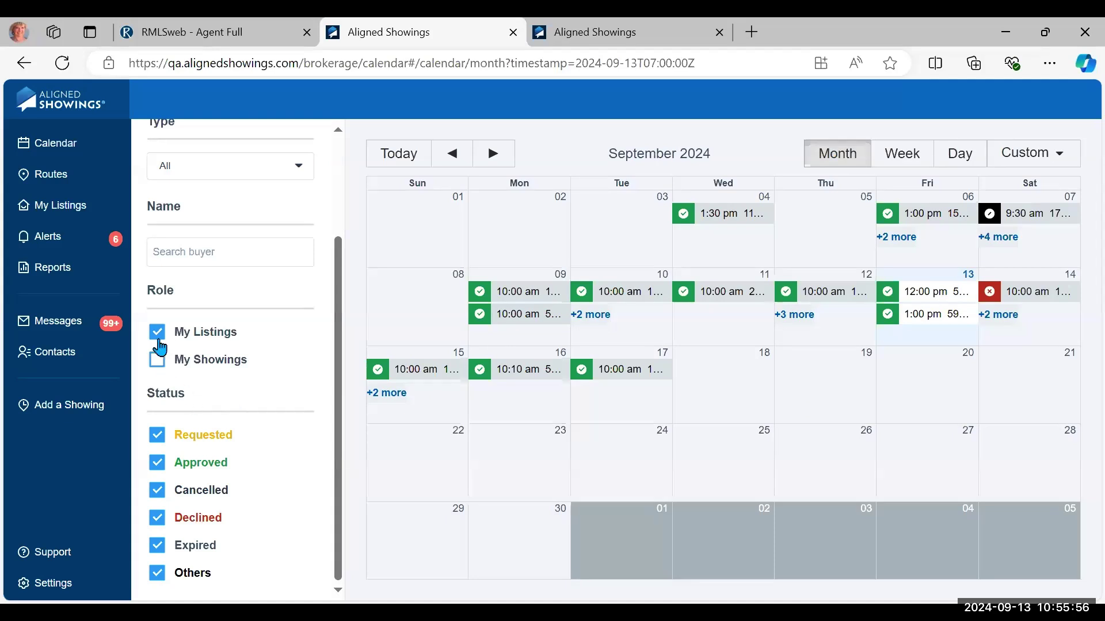
click(1013, 297)
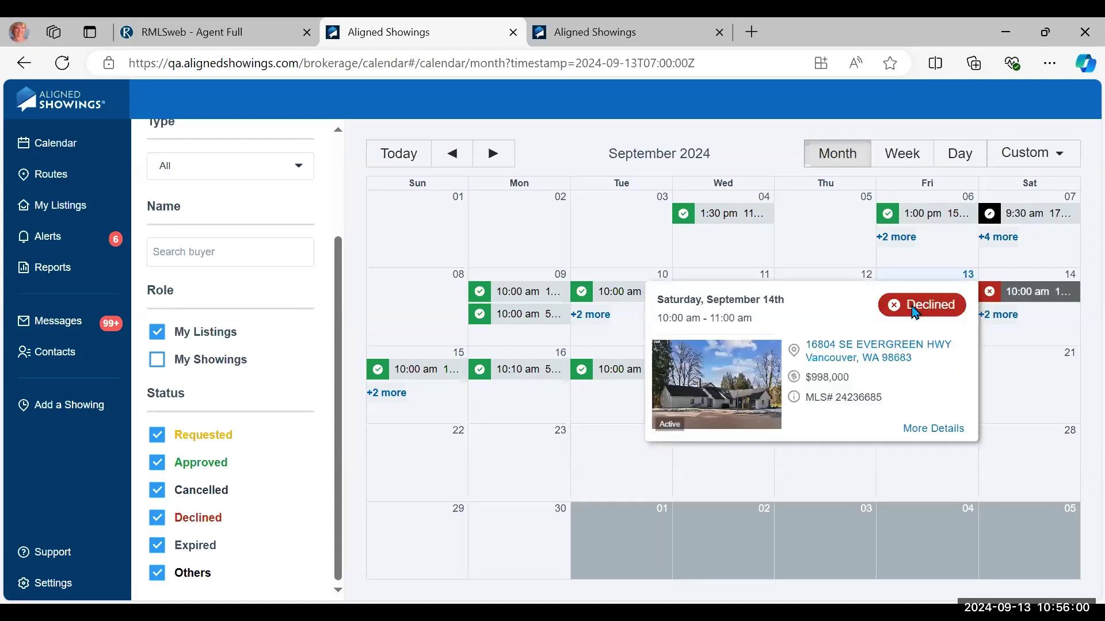
click(1001, 379)
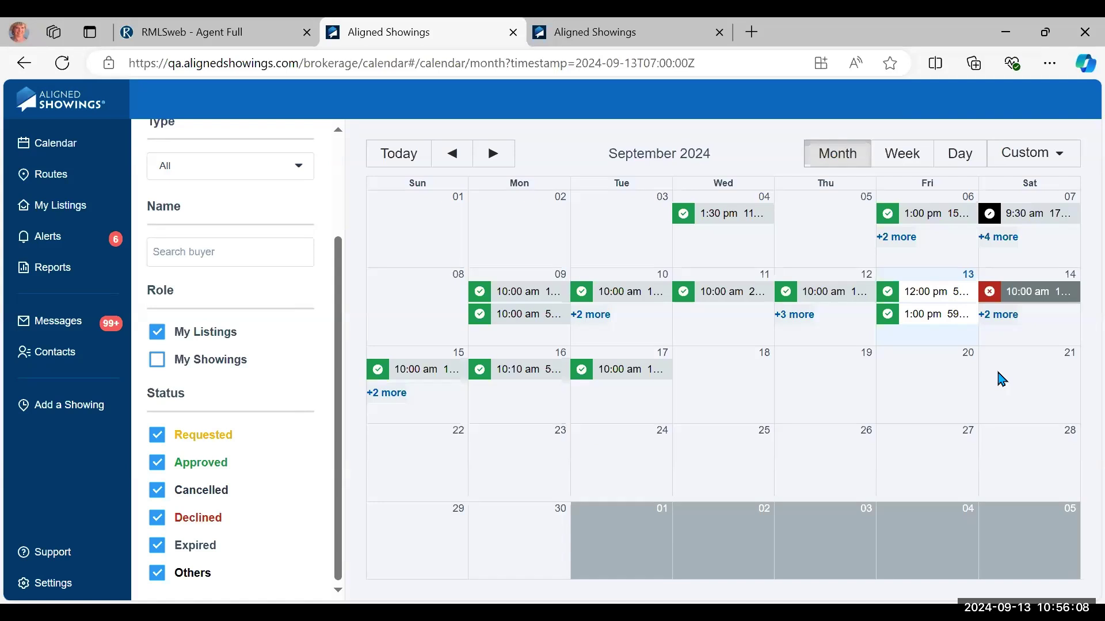
- Decline the Sep 14 12:00 pm showing on the $1,299,000 listing, then recheck Friday's Buena Vista showing
click(1000, 315)
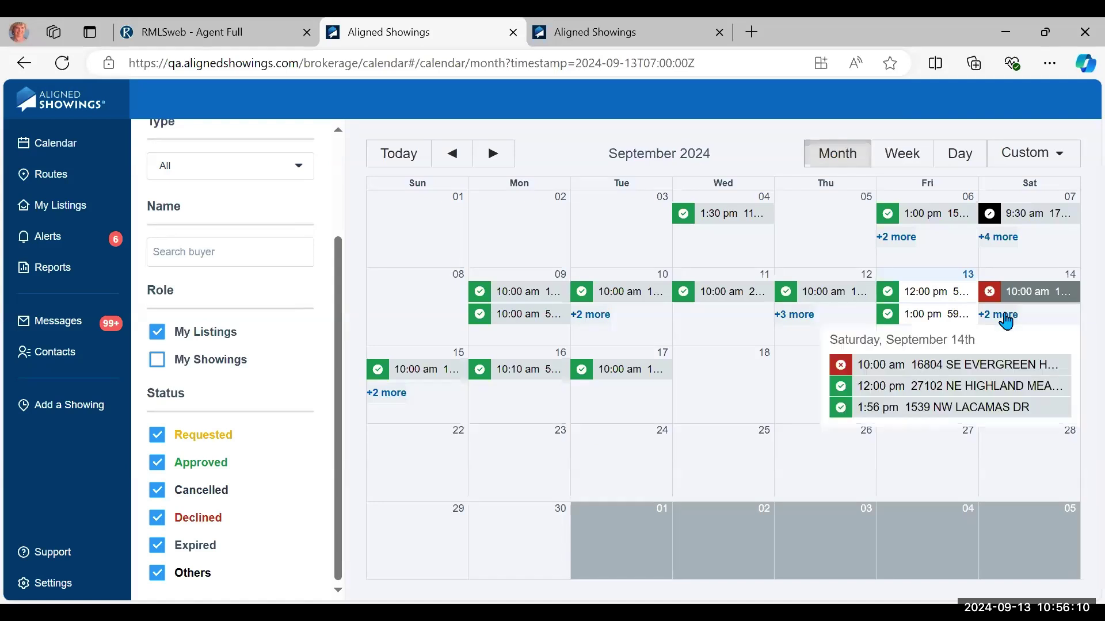
click(951, 390)
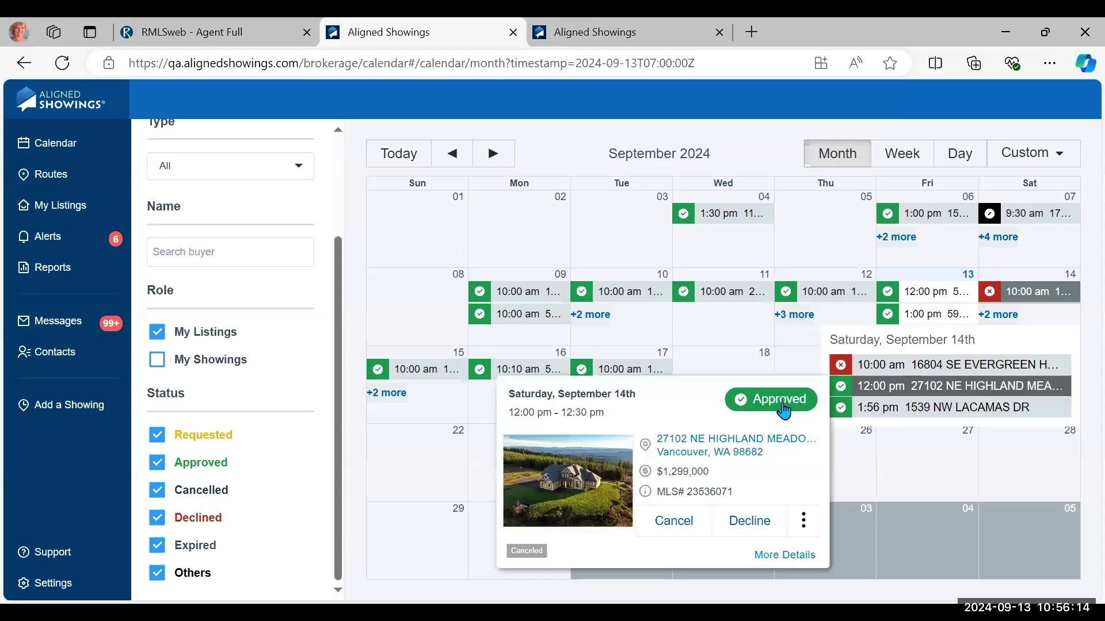
click(754, 523)
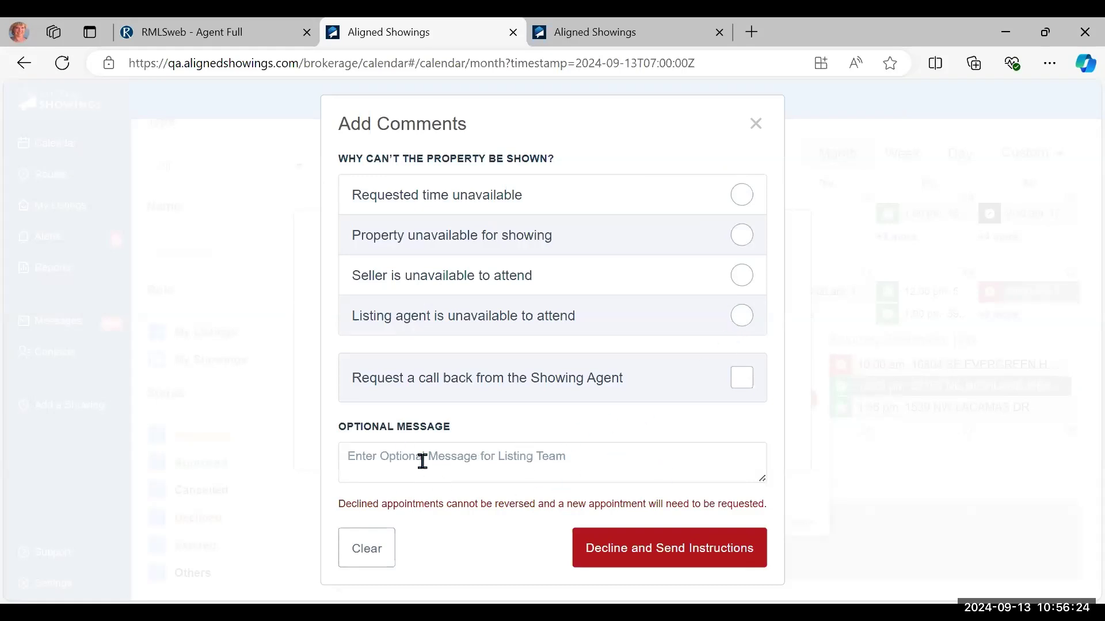
click(740, 552)
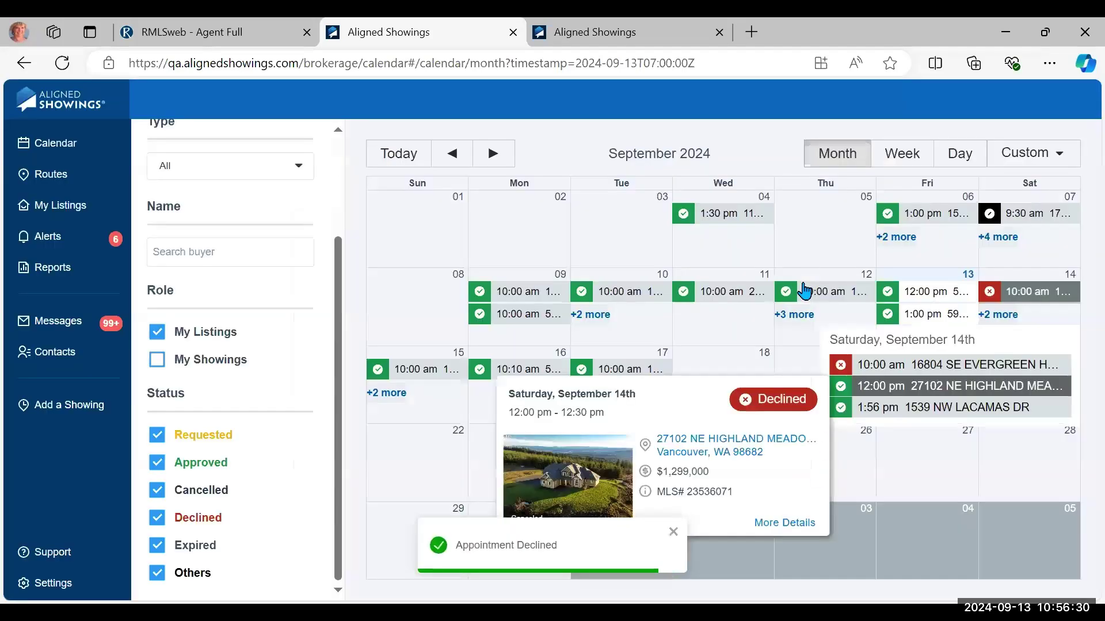
click(924, 316)
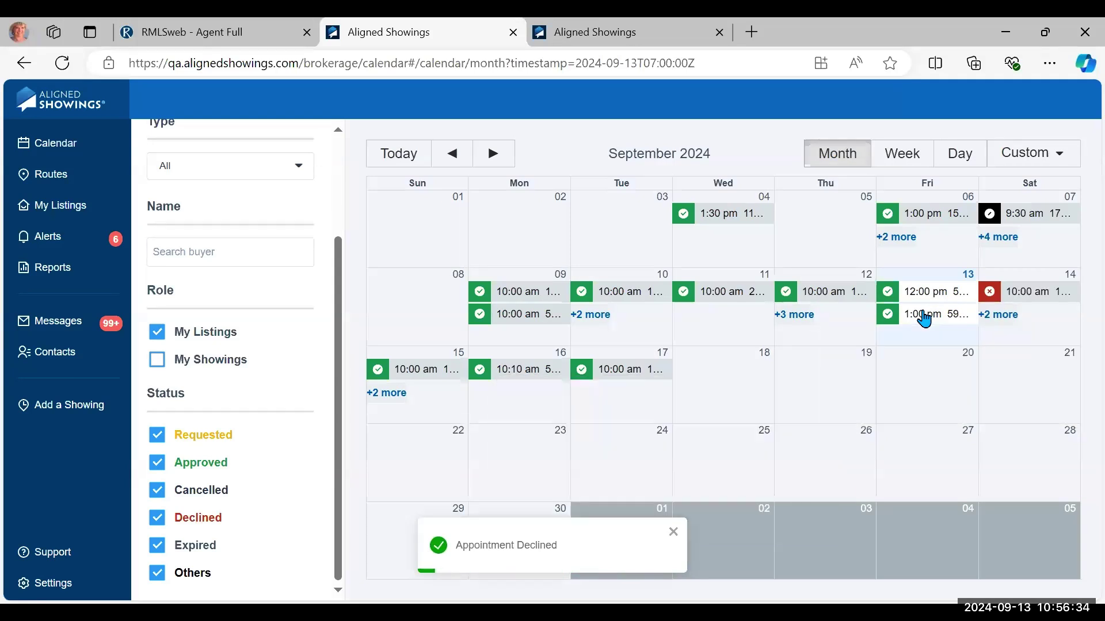
click(850, 450)
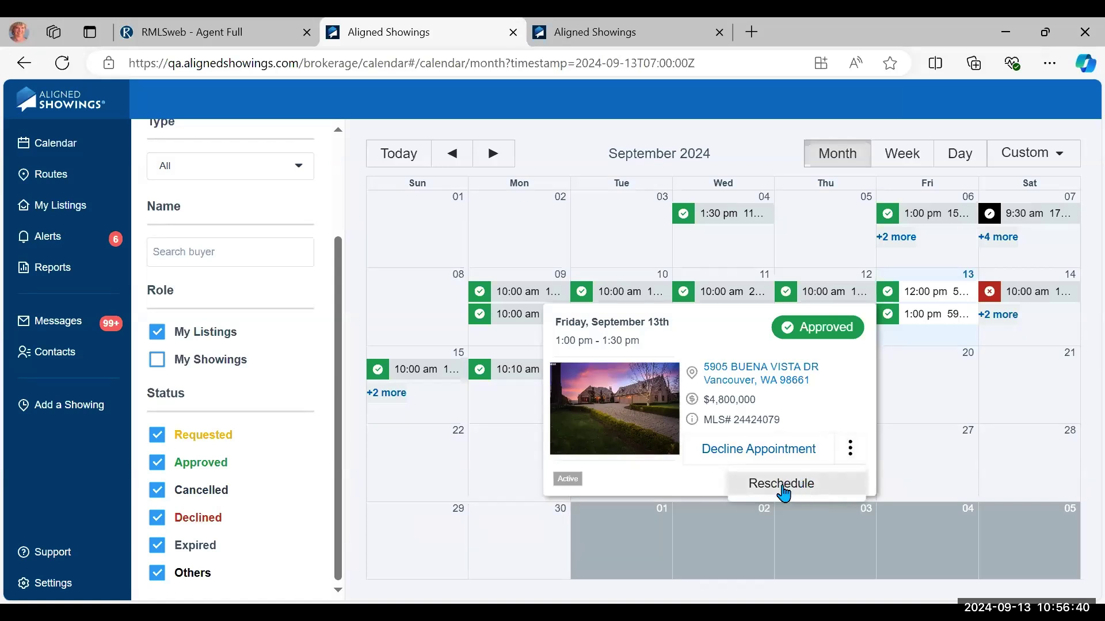
- Switch Role filters to My Showings only, then open the Sep 13 12:30 pm showing's details
click(920, 382)
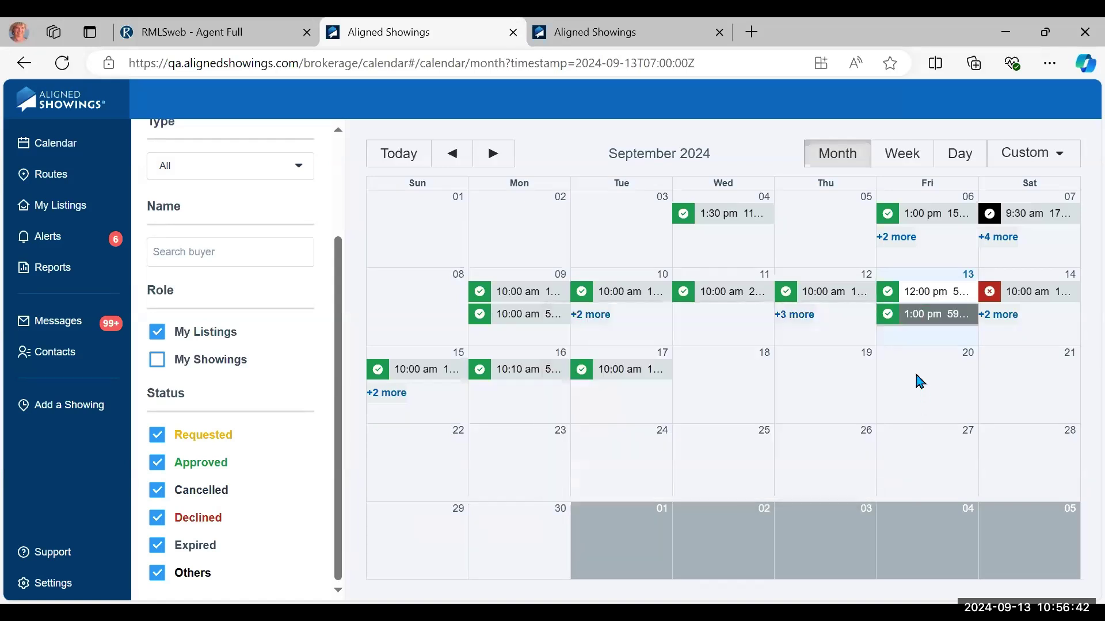
click(159, 361)
click(157, 331)
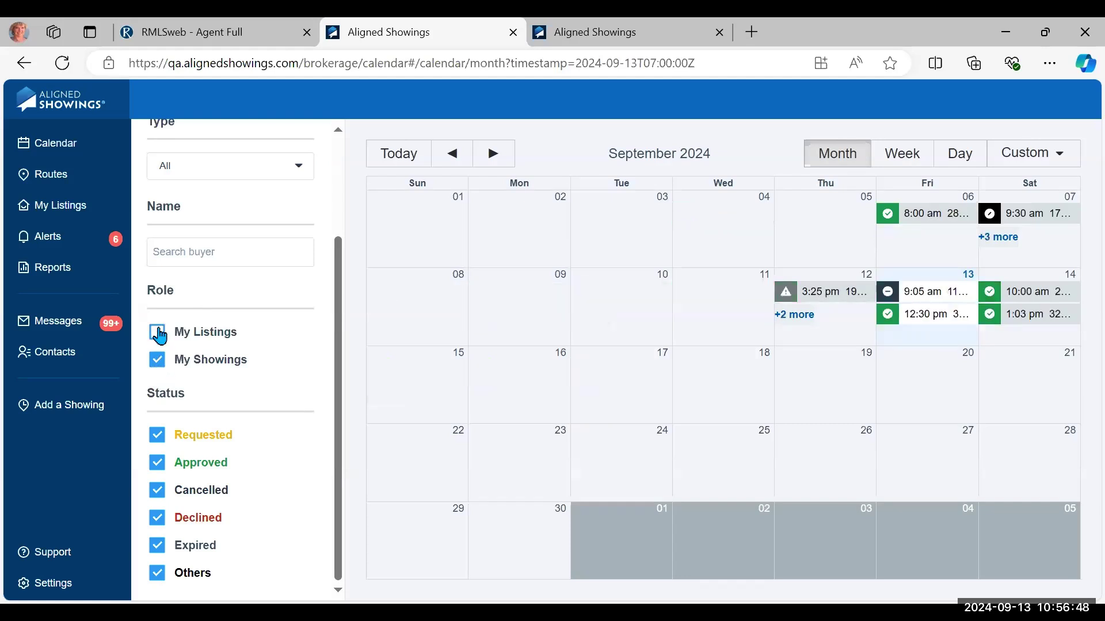
click(803, 316)
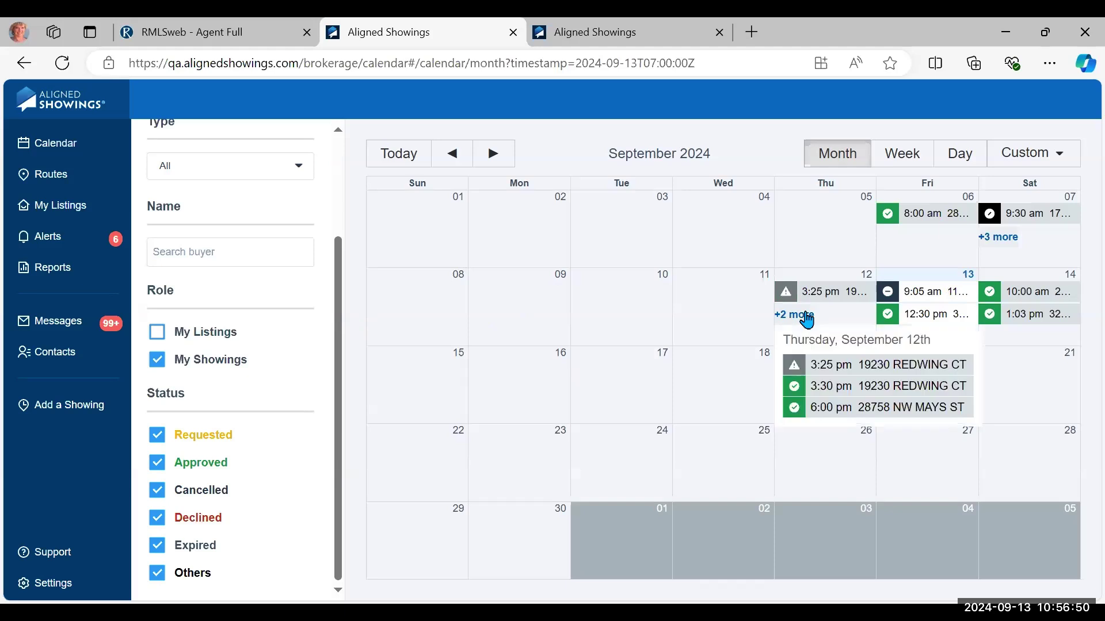
click(1015, 395)
click(946, 326)
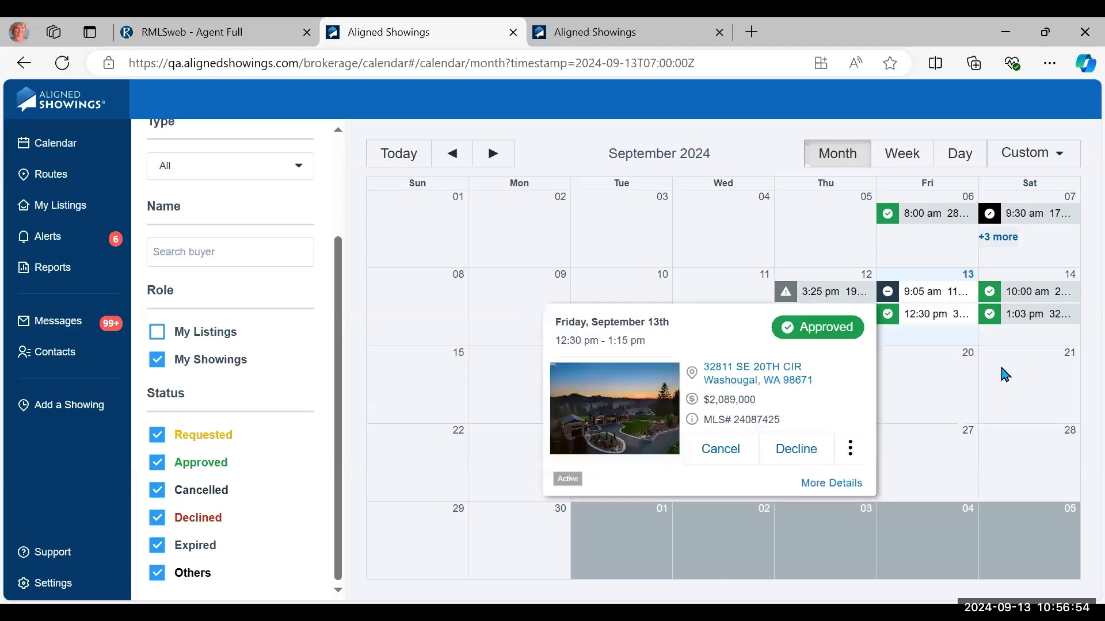
- Browse the 12:30 pm appointment's Contacts, History and Details tabs, then close it
click(836, 486)
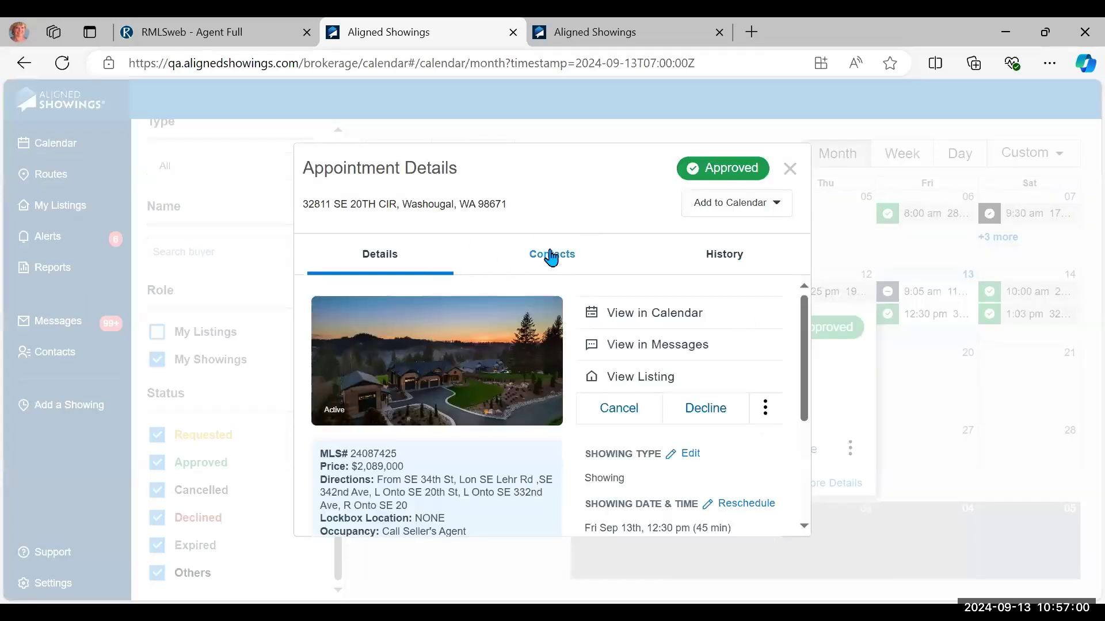
click(551, 256)
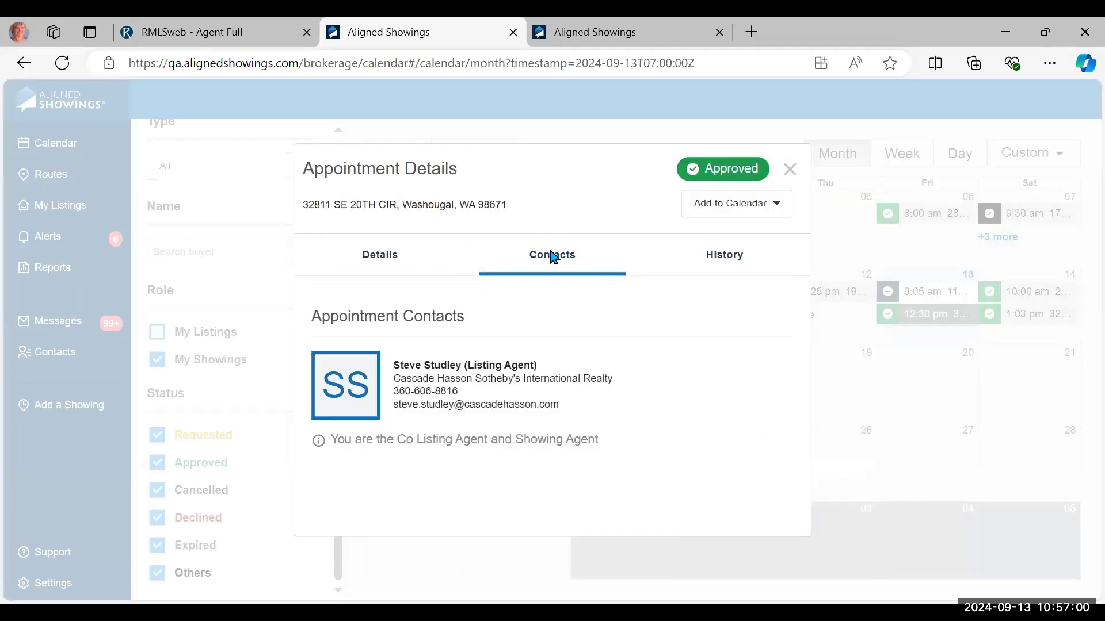
click(731, 261)
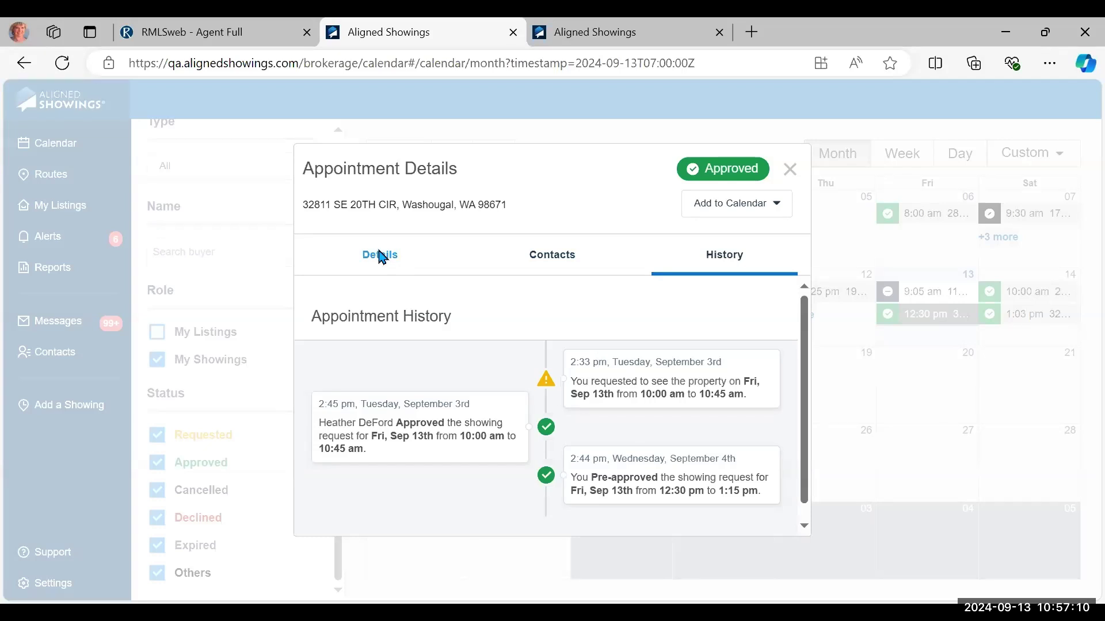
click(381, 257)
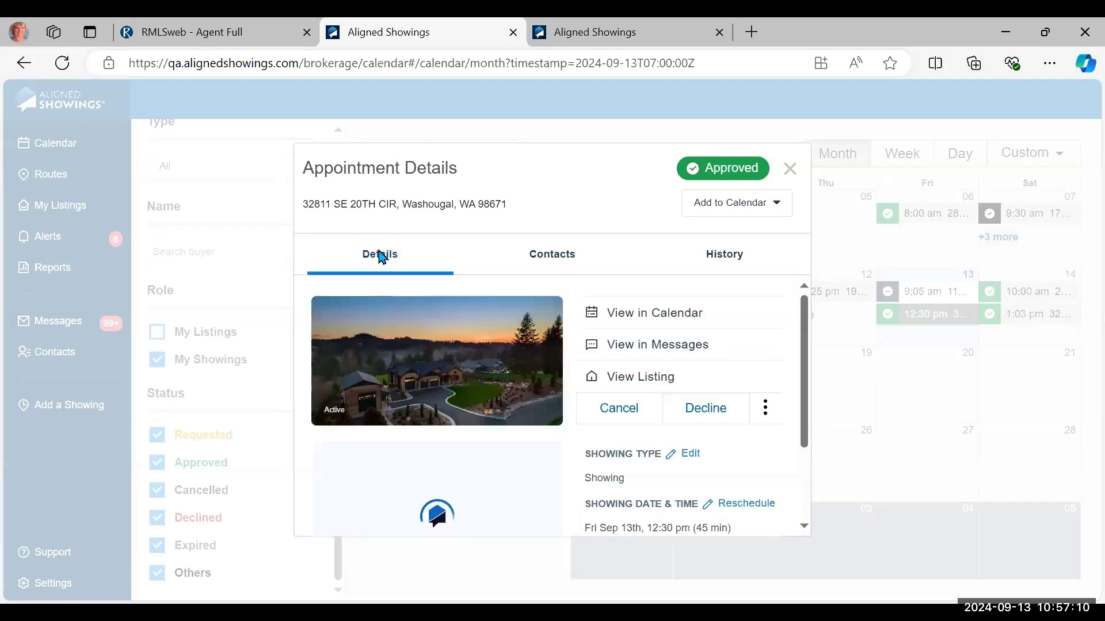
click(791, 170)
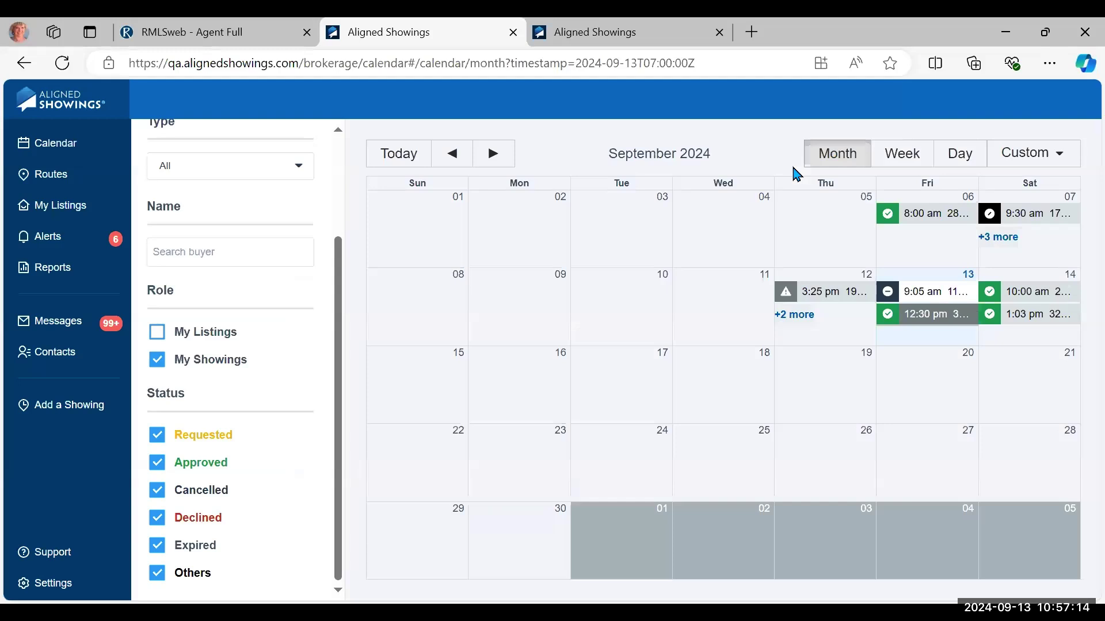
- Re-check My Listings under Role so listing showings appear alongside booked ones
click(157, 332)
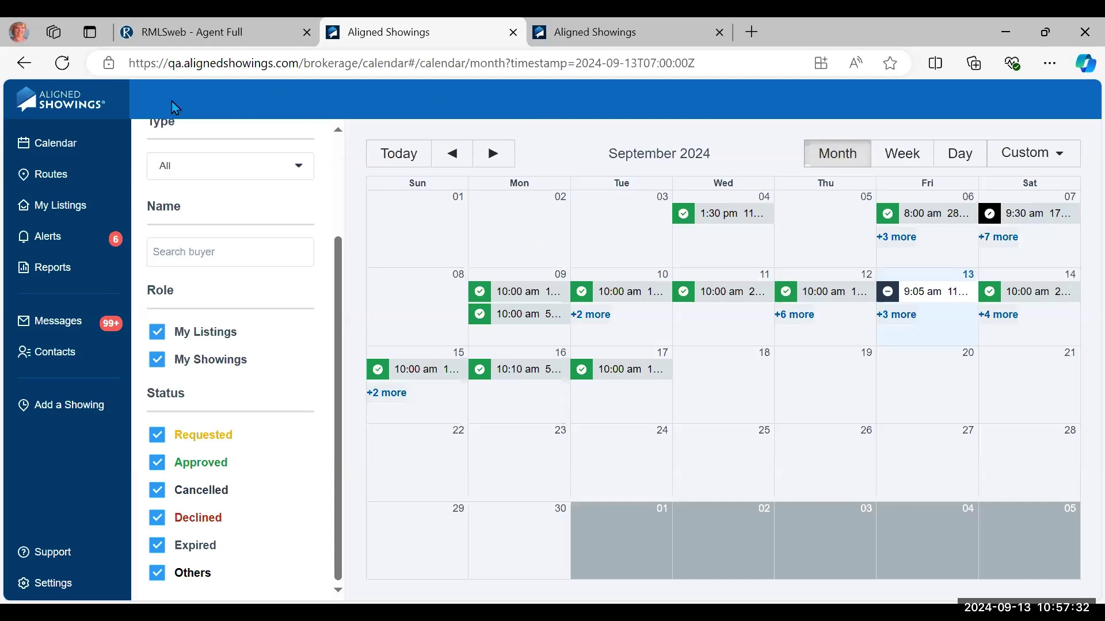
click(69, 144)
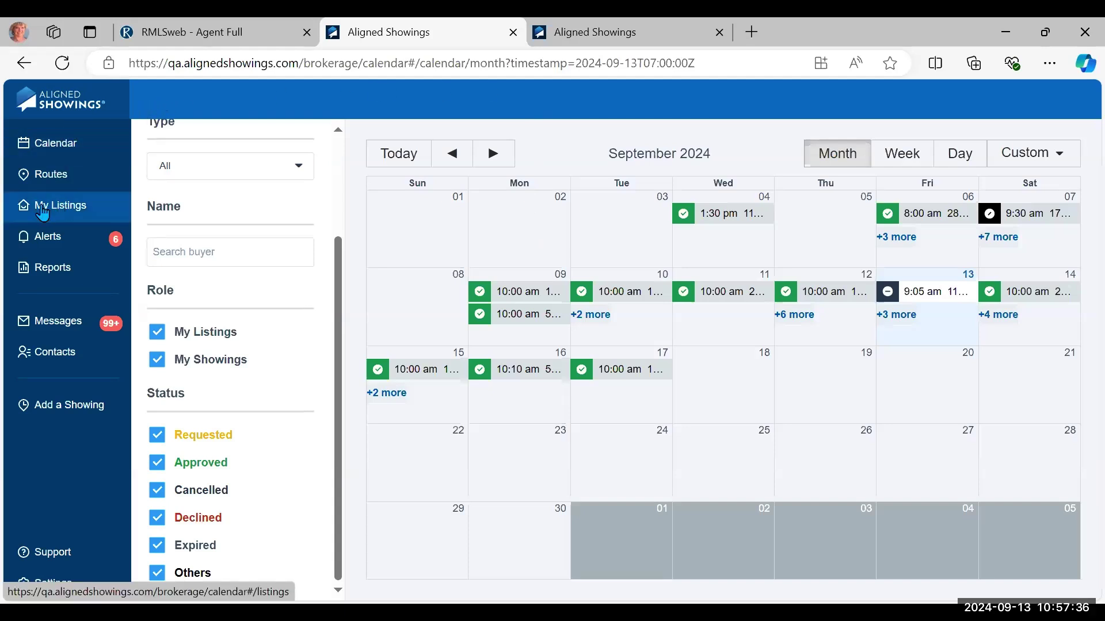
click(69, 211)
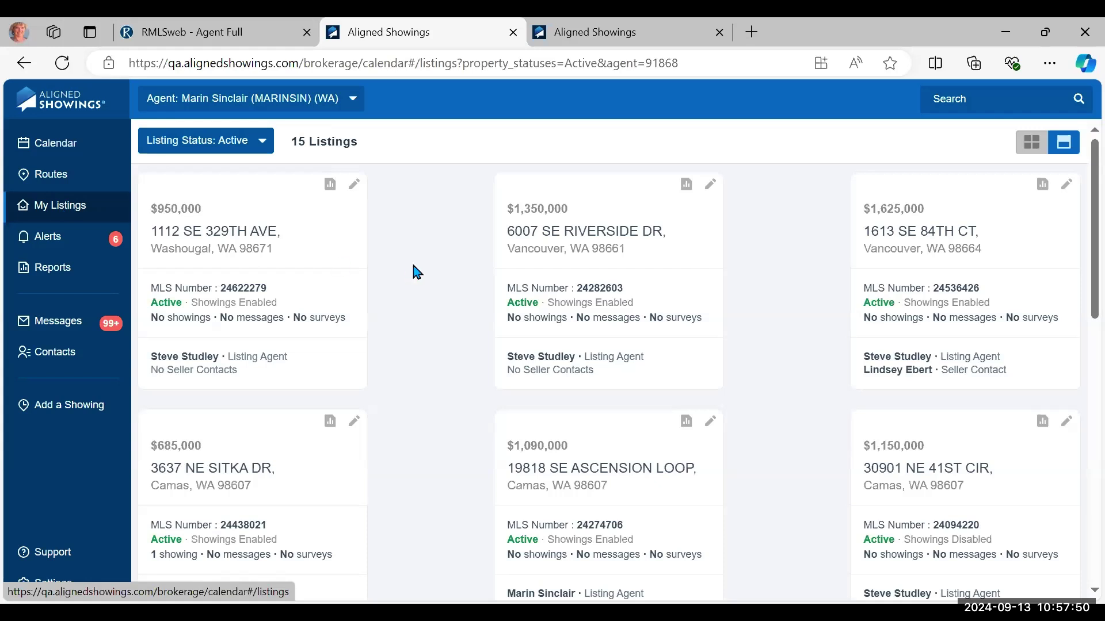
scroll(767, 328, down, 8)
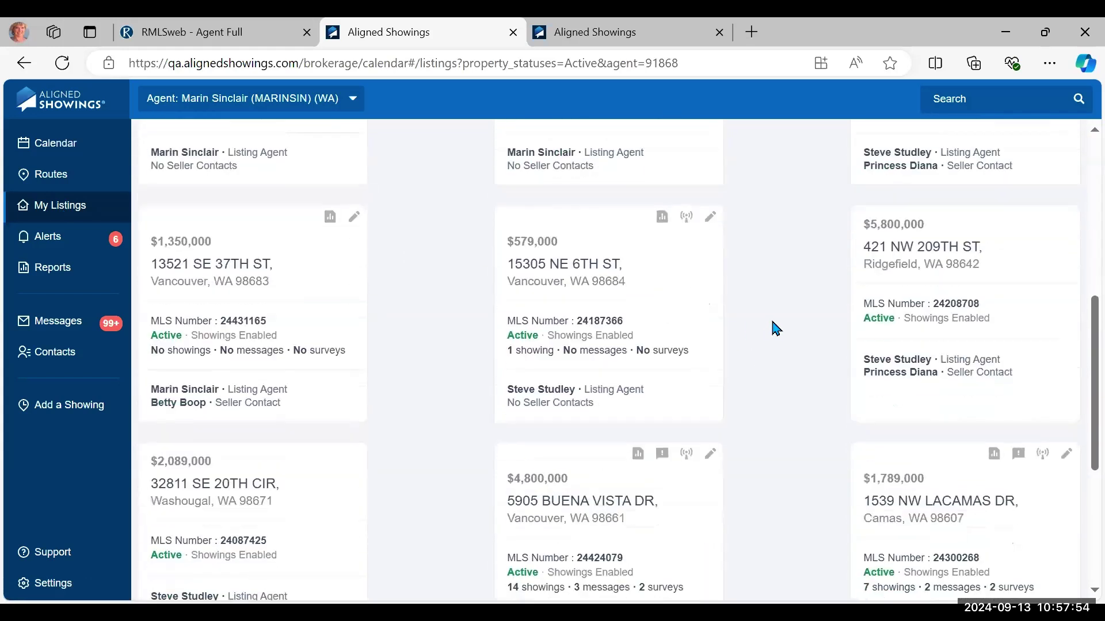
scroll(776, 328, down, 3)
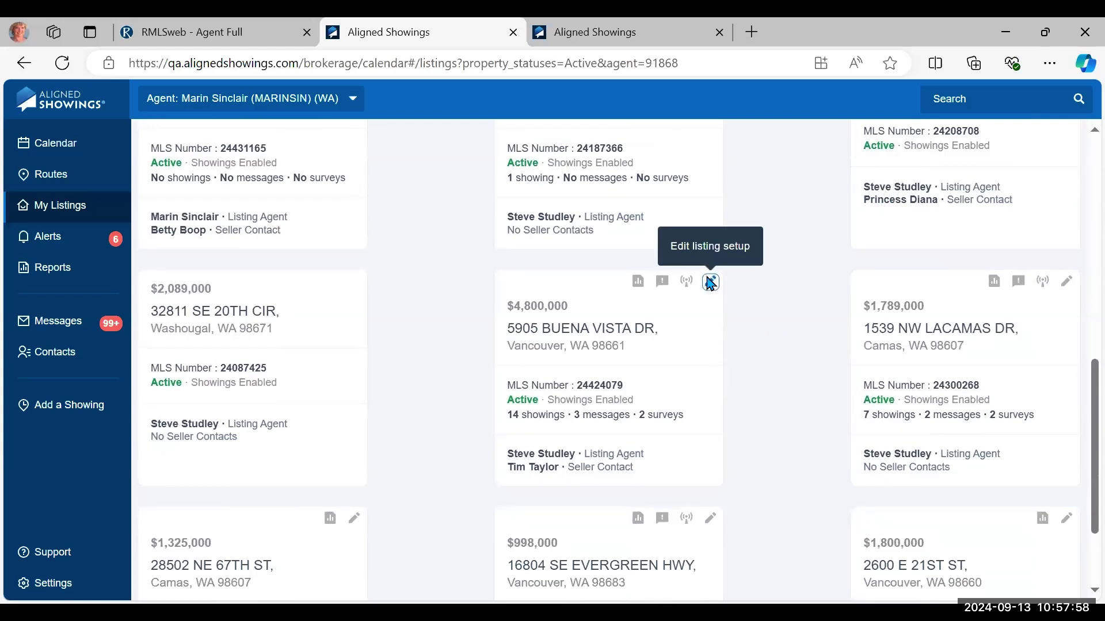
click(711, 282)
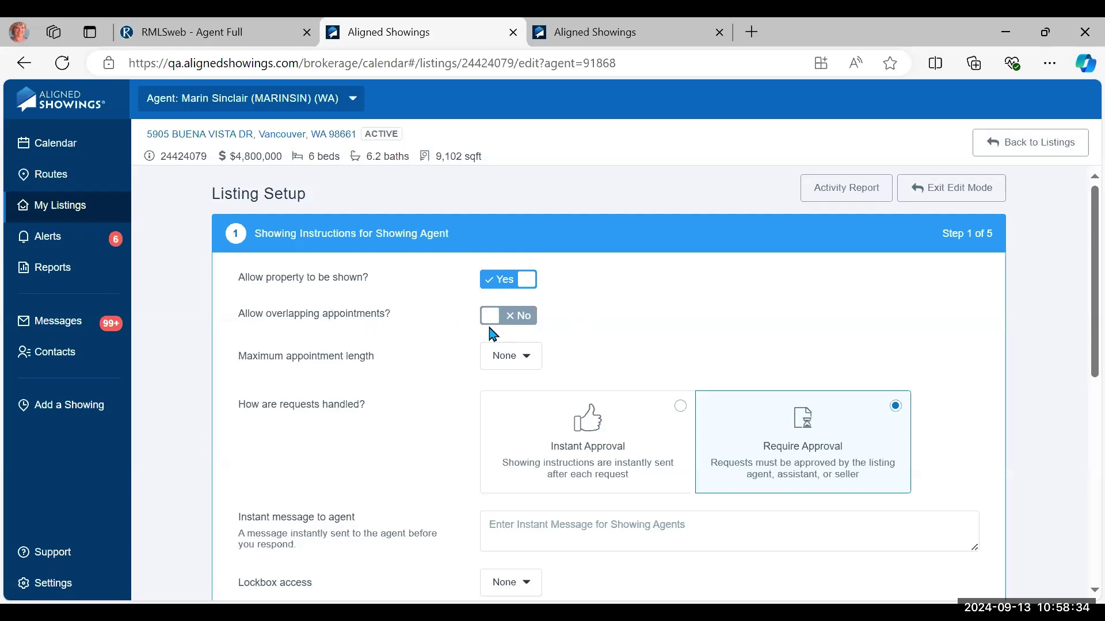
- Try allowing overlapping appointments, then turn overlap back off
click(523, 324)
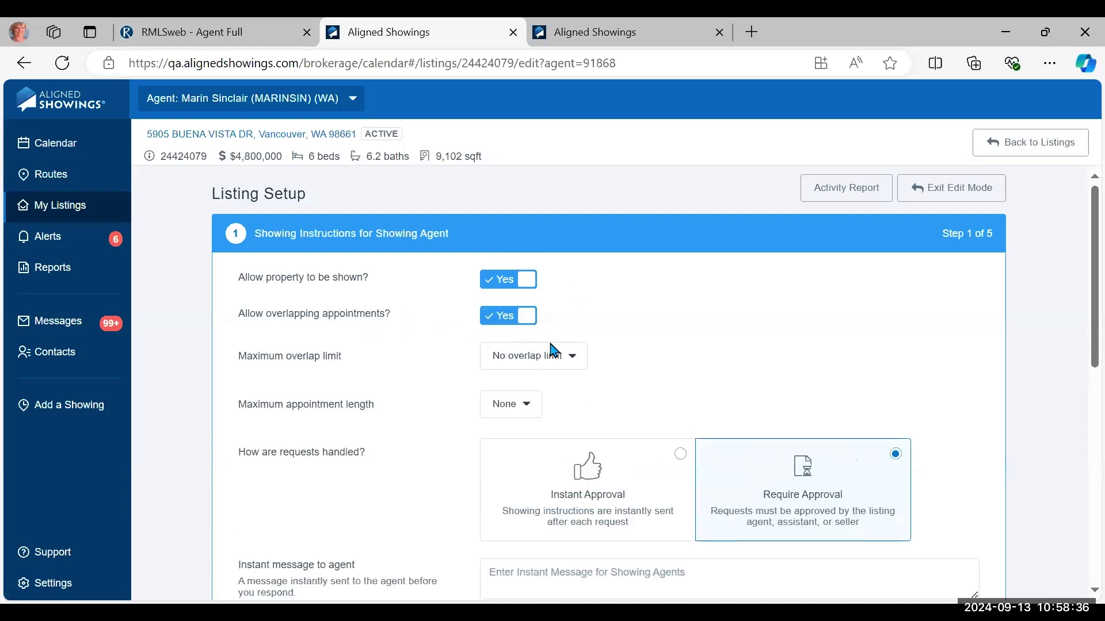
click(572, 355)
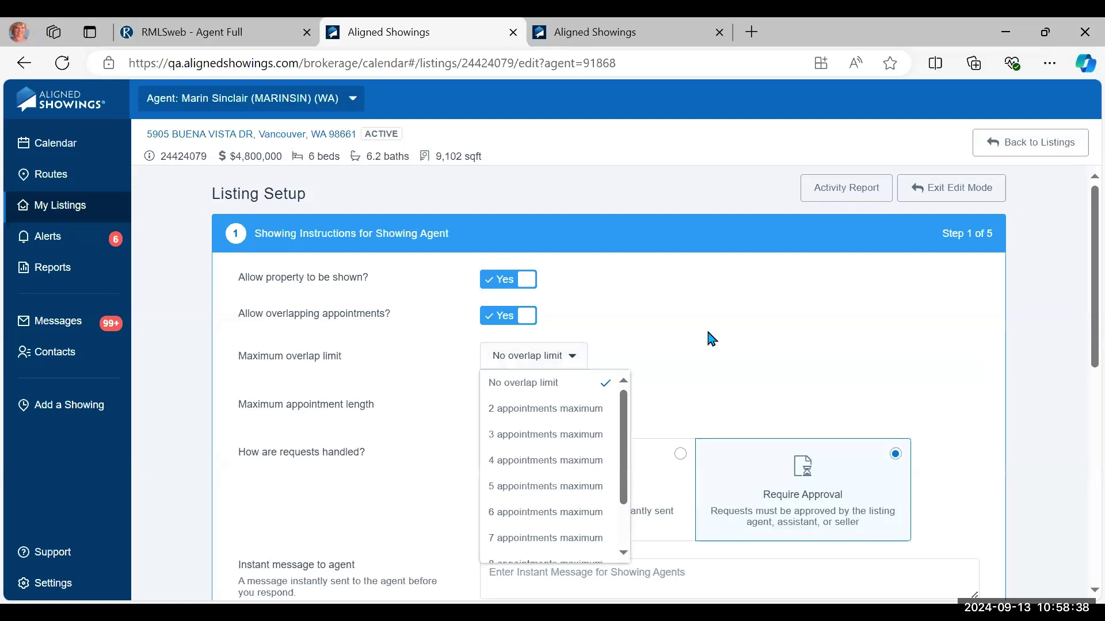
click(712, 340)
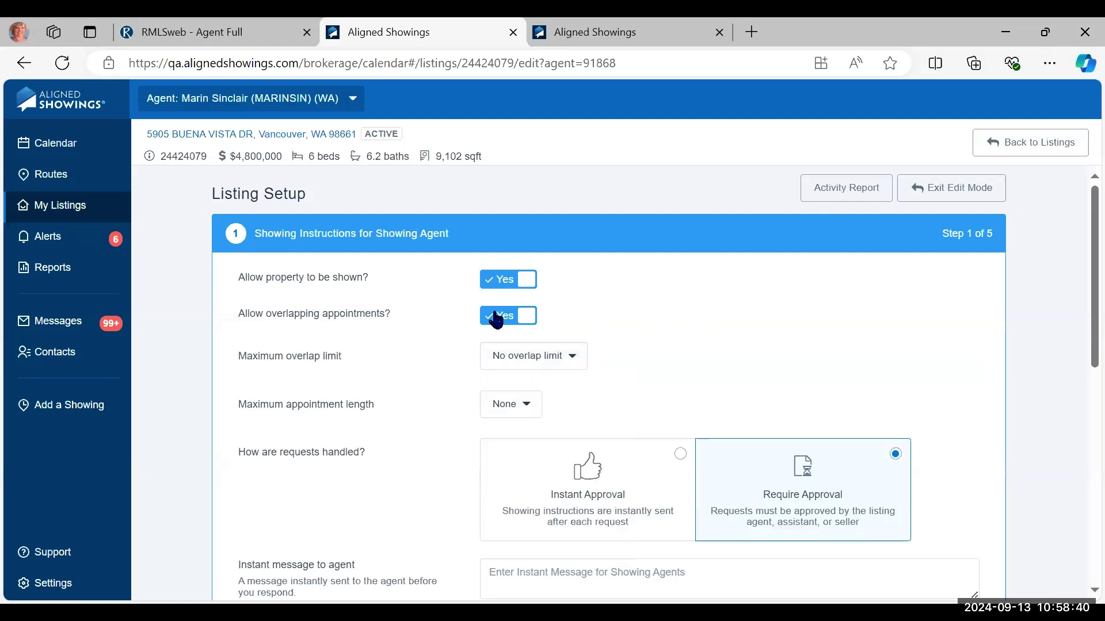
click(496, 320)
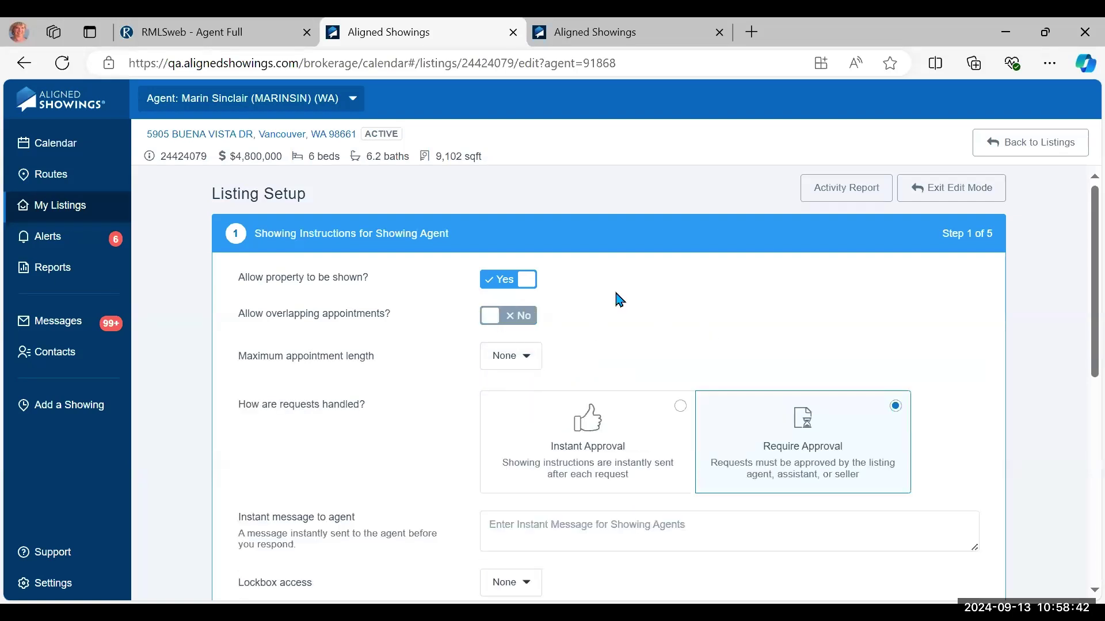
- Set the maximum appointment length to 60 minutes
click(524, 357)
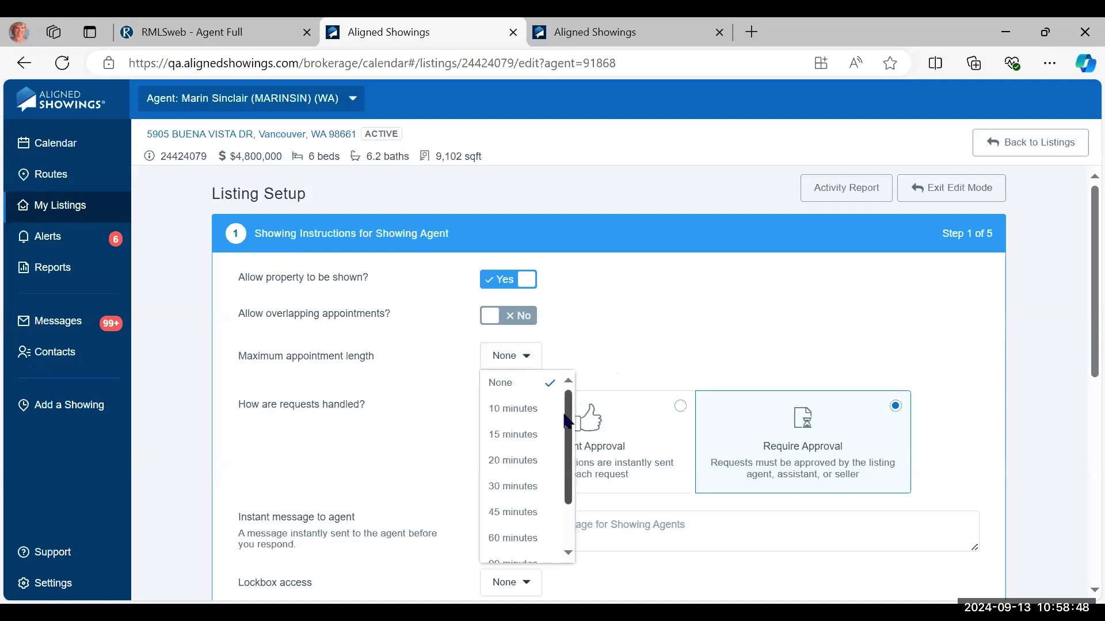
scroll(543, 506, down, 1)
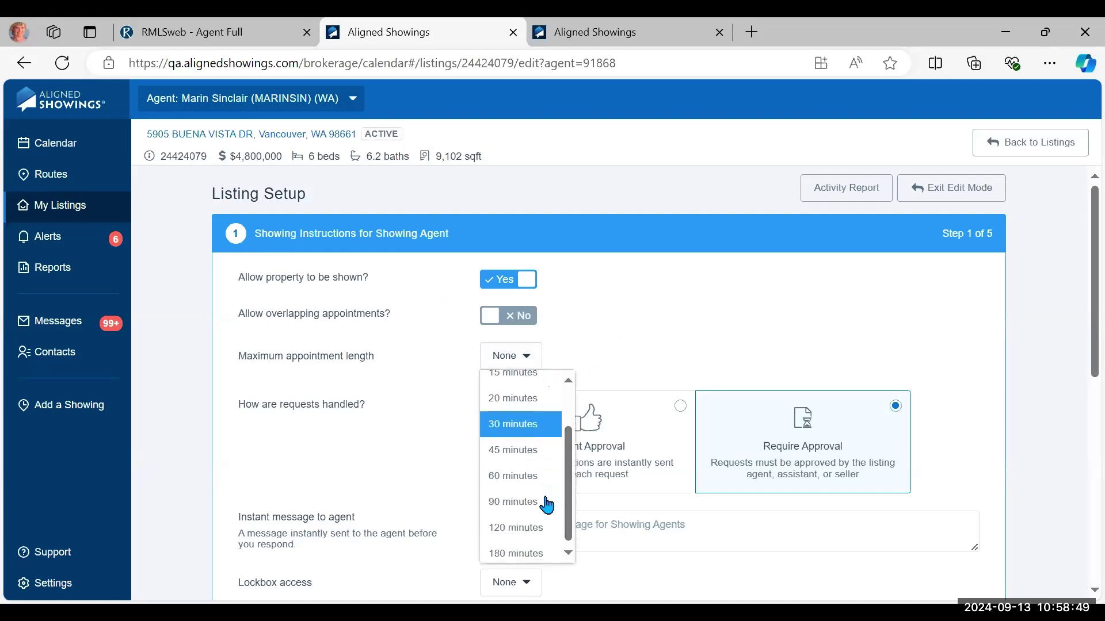
click(510, 475)
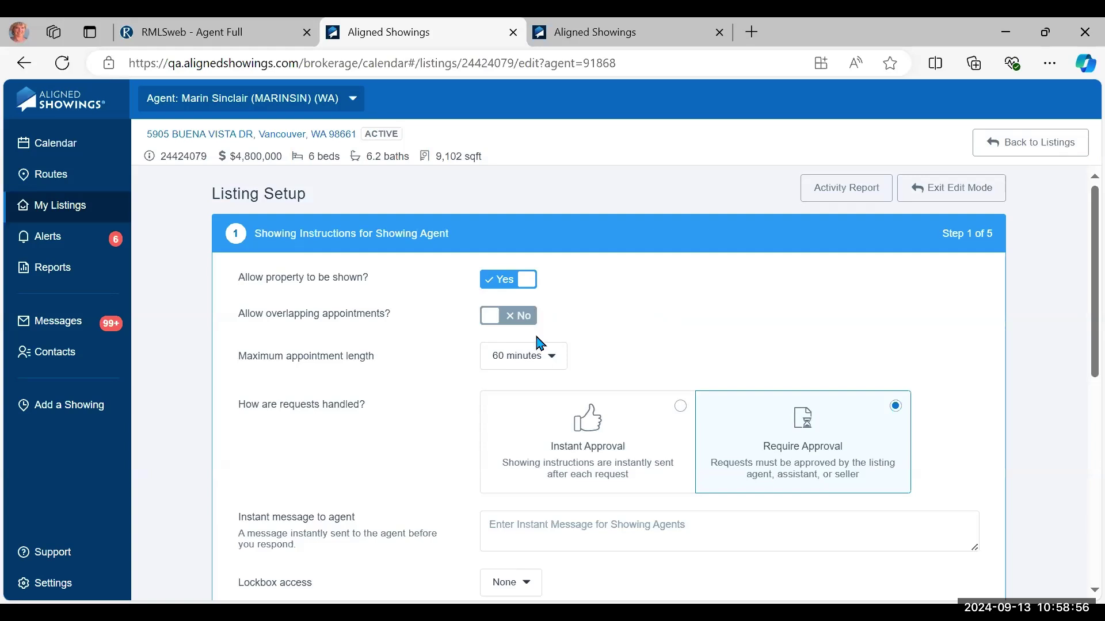
click(548, 364)
scroll(546, 403, down, 3)
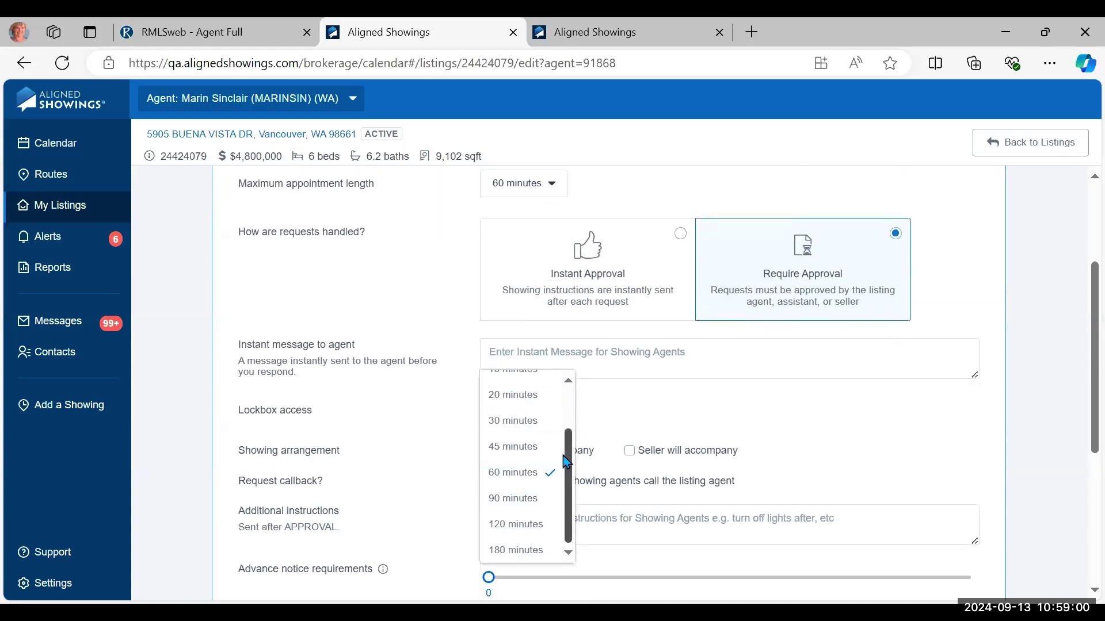
click(653, 187)
scroll(658, 214, up, 3)
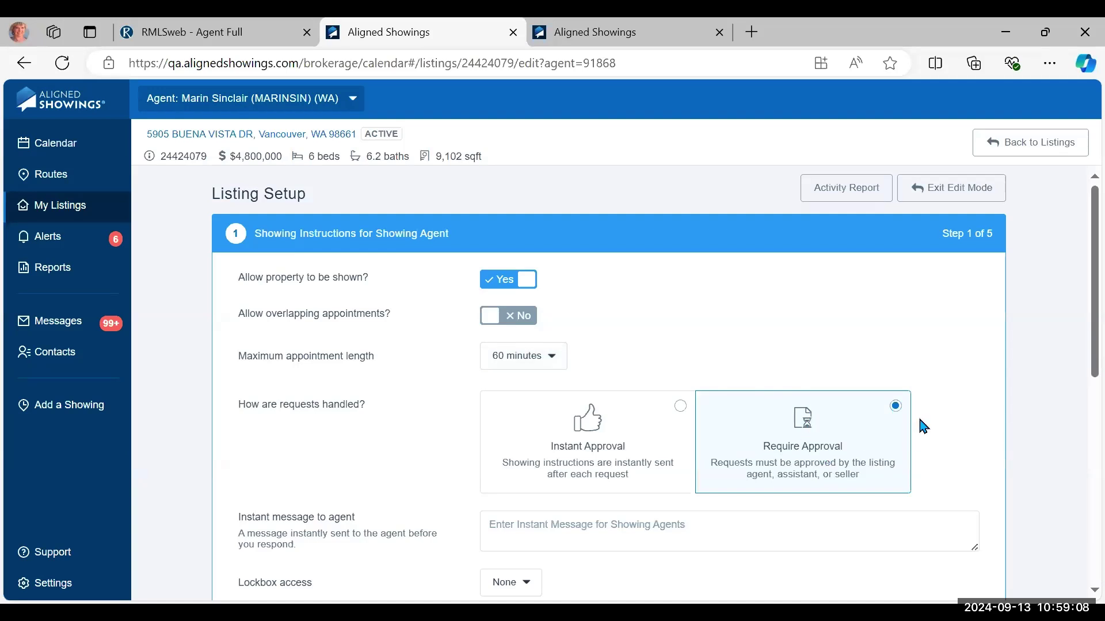
scroll(925, 416, down, 1)
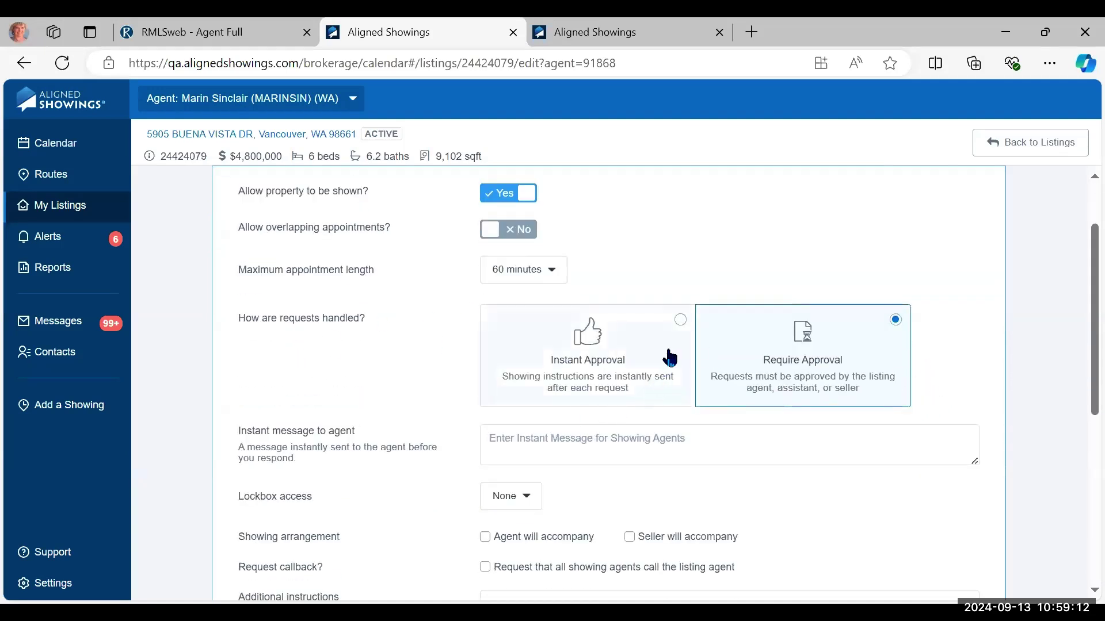
- Try Instant Approval, then revert to Require Approval for showing requests
click(680, 324)
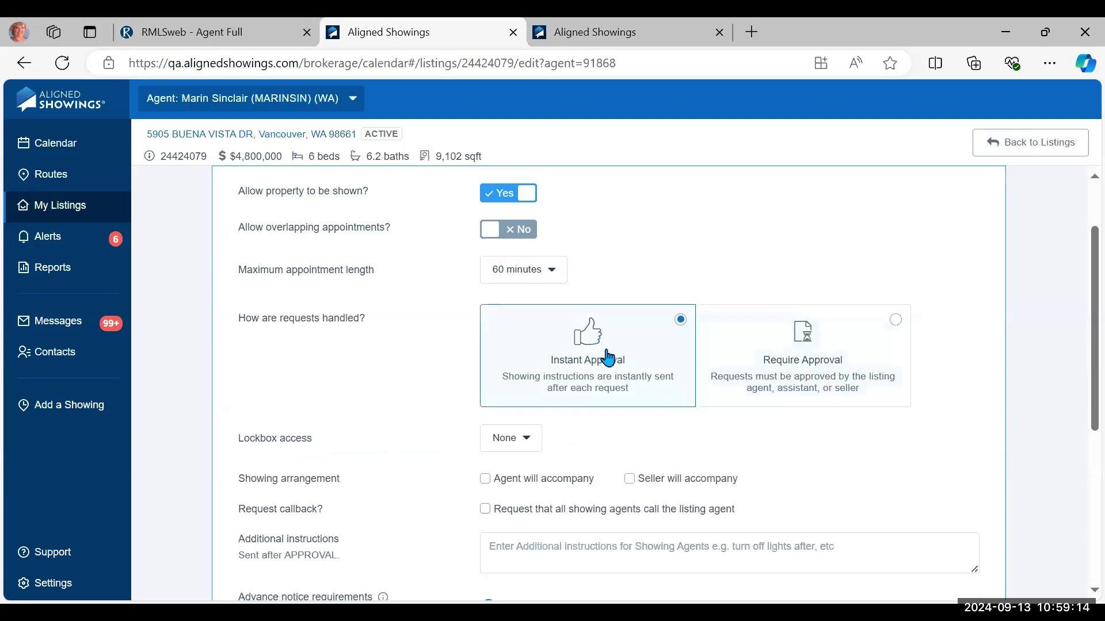
click(896, 326)
scroll(943, 351, down, 1)
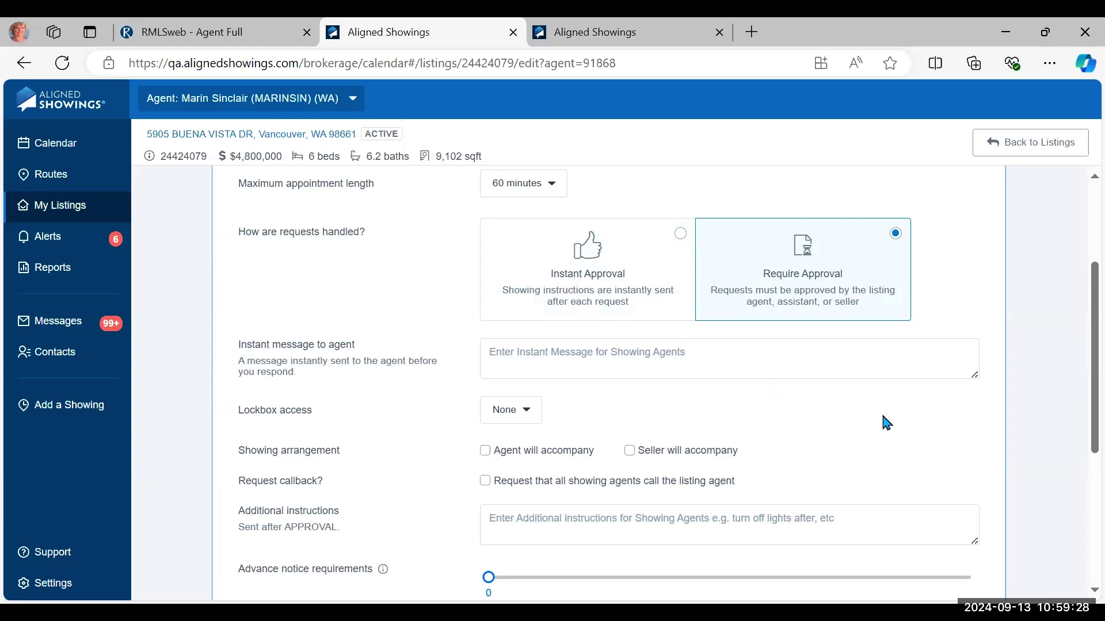
- Set lockbox access to Electronic with the SentriLock brand
scroll(883, 422, down, 2)
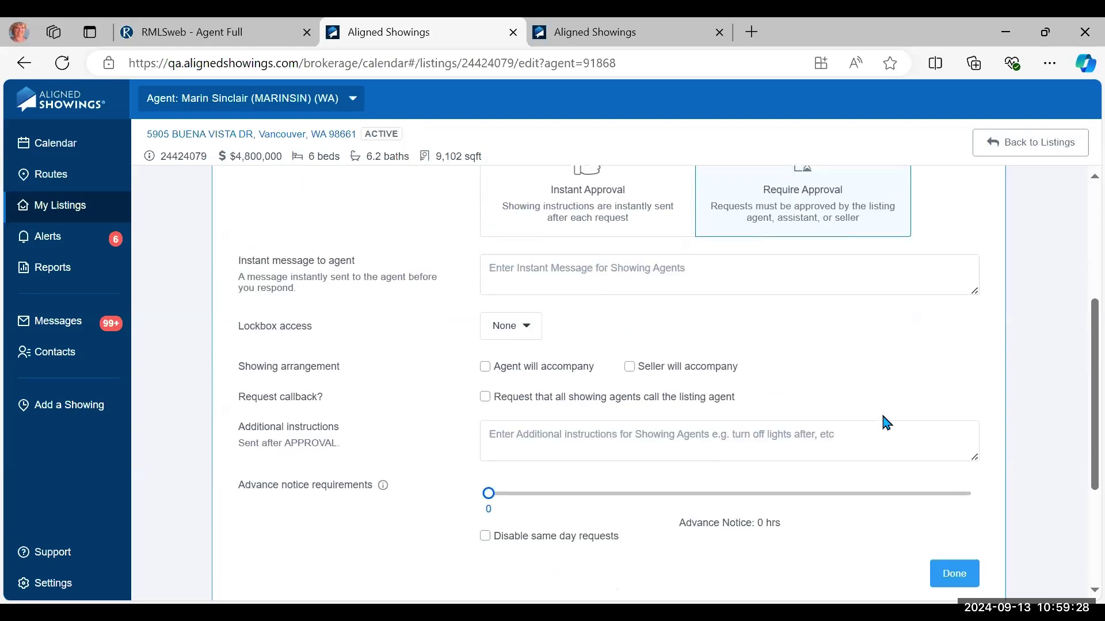
click(506, 324)
click(515, 405)
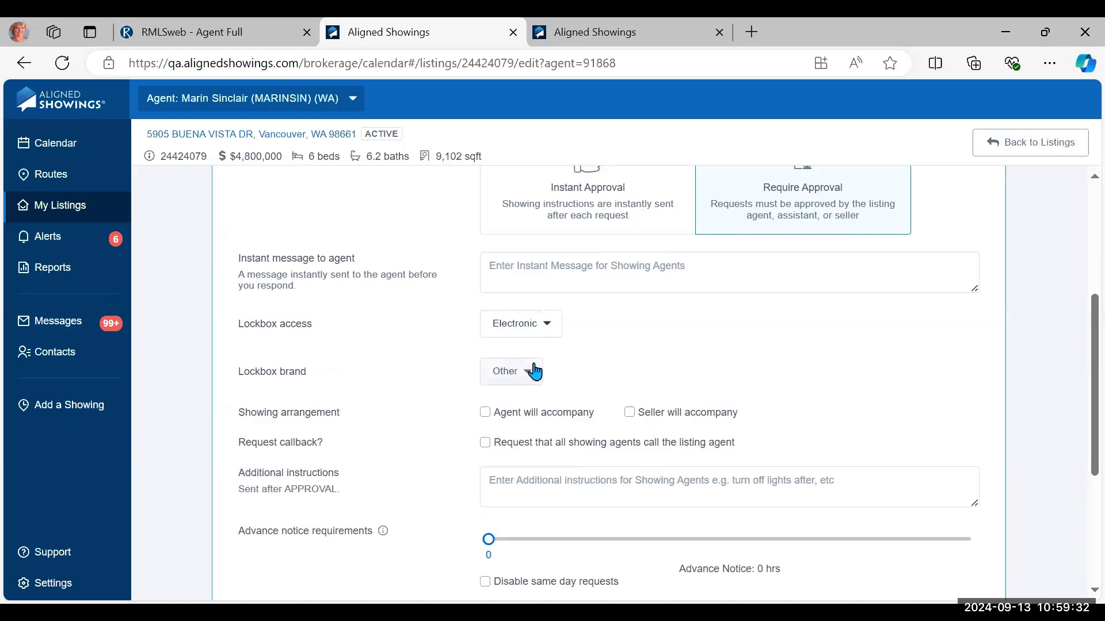
click(525, 371)
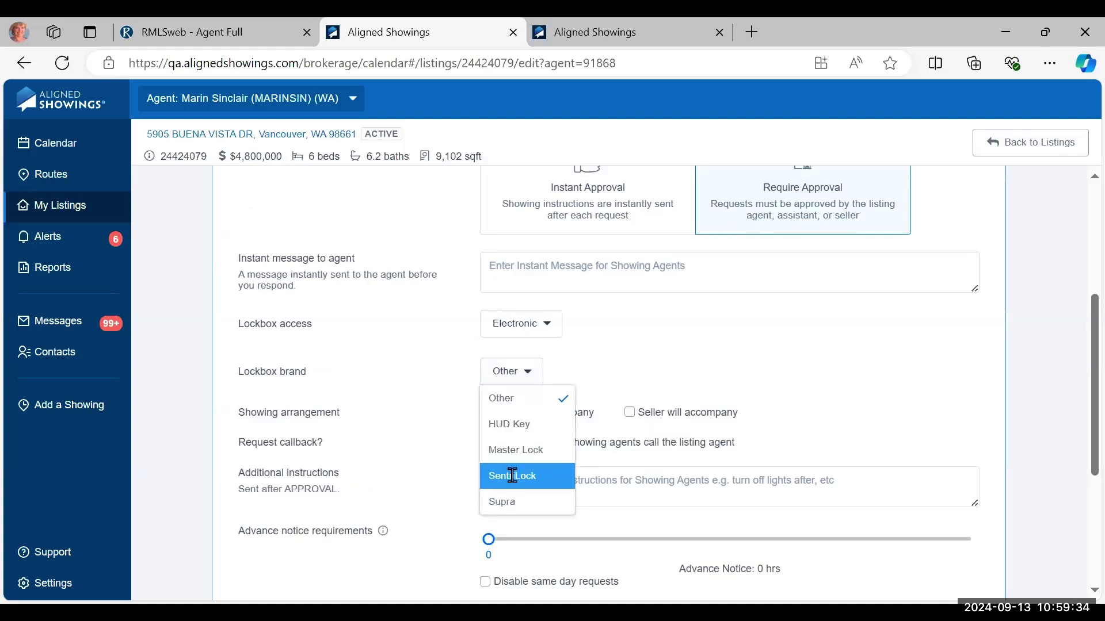
click(514, 477)
- Raise the advance notice for showings from 1 to 2.5 hours
scroll(873, 349, down, 3)
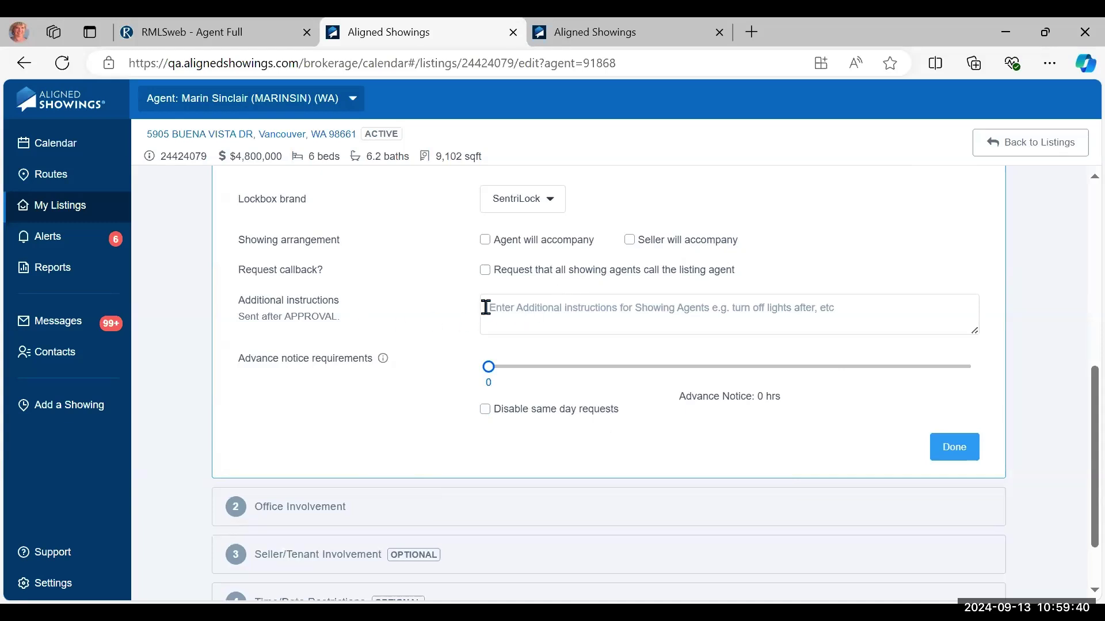
mouse_move(384, 363)
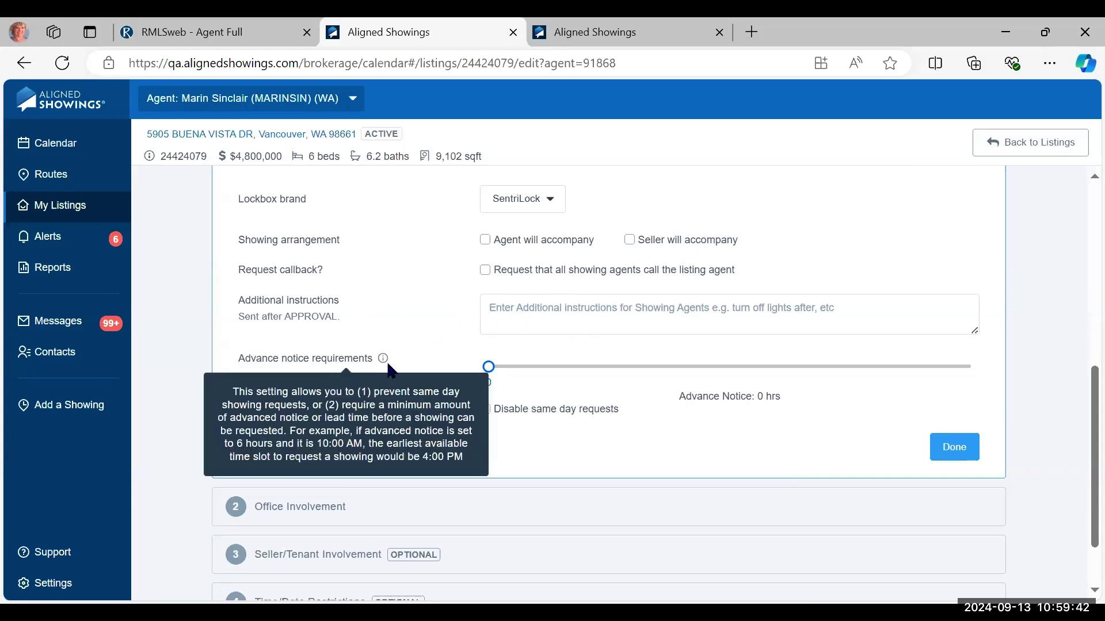
drag(490, 371, 504, 366)
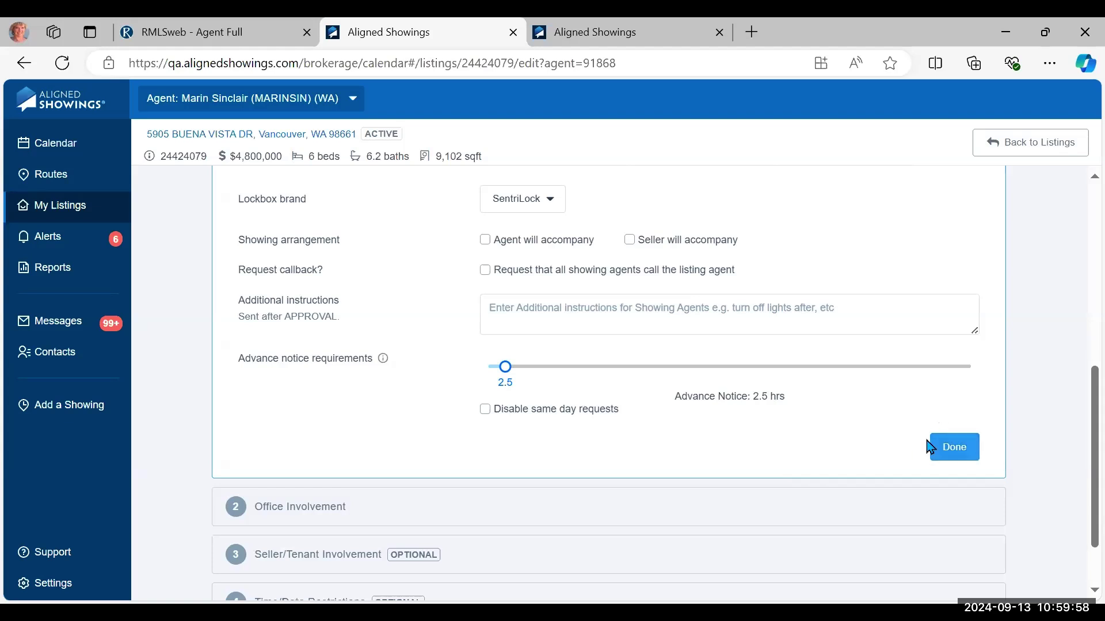
- Complete step 1 and add the suggested colleague as a new team member
click(958, 453)
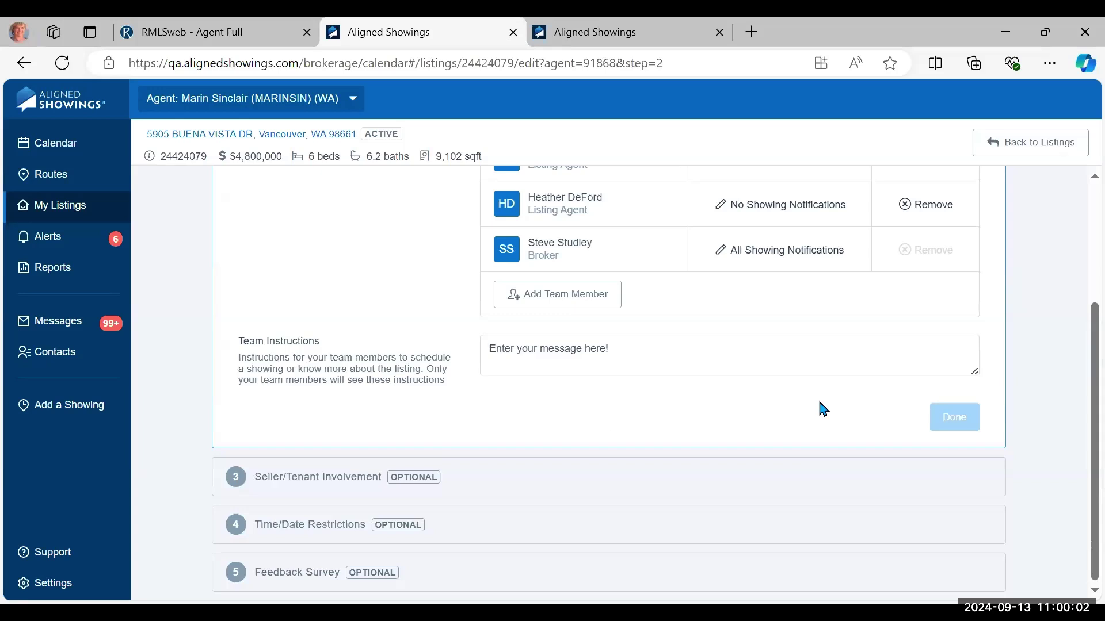
scroll(824, 406, up, 3)
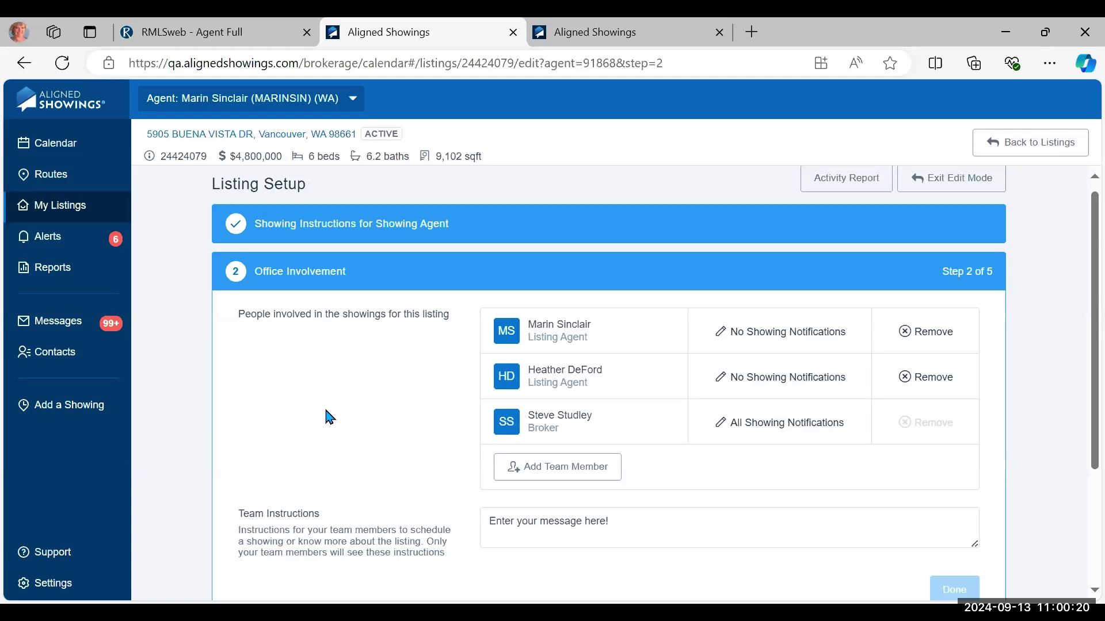
click(574, 466)
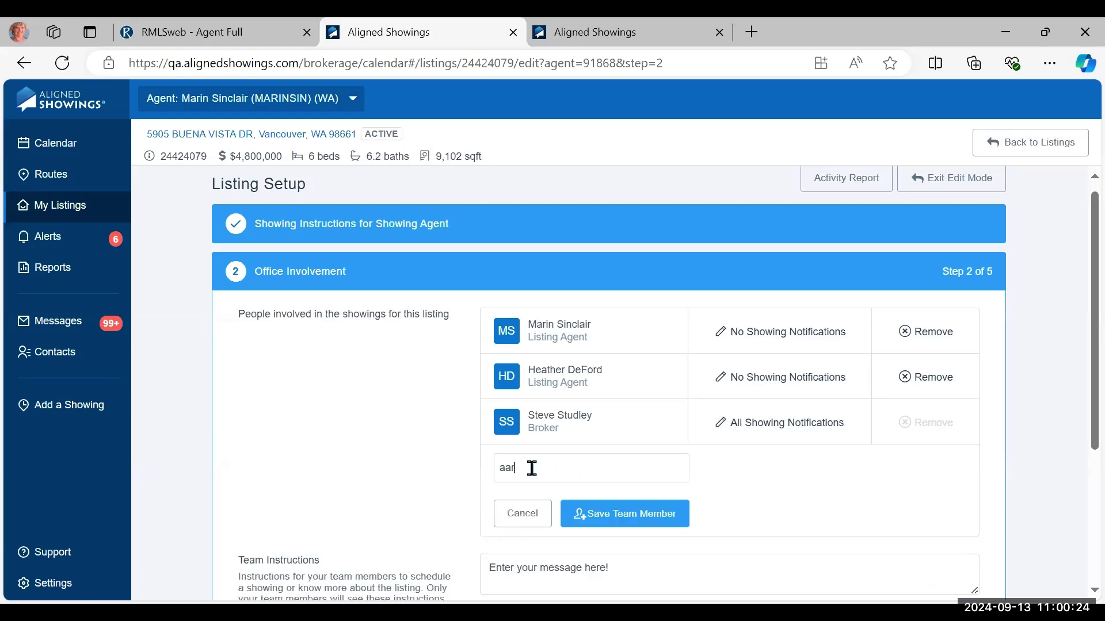
click(535, 493)
scroll(842, 465, down, 2)
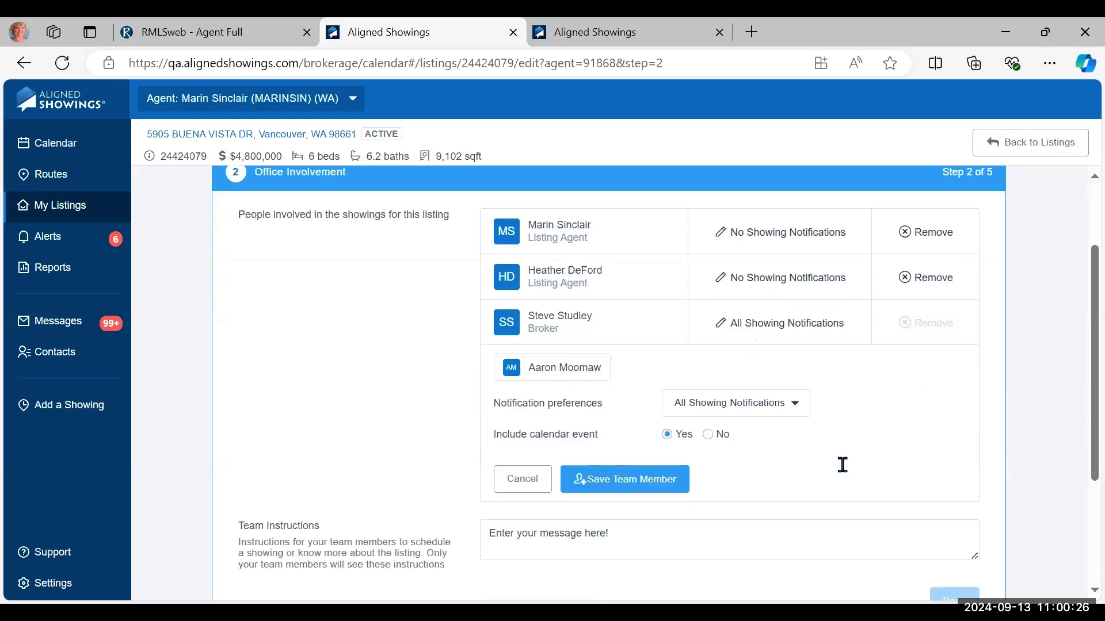
- Set the new member to No Showing Notifications, save them, and finish Office Involvement
click(790, 331)
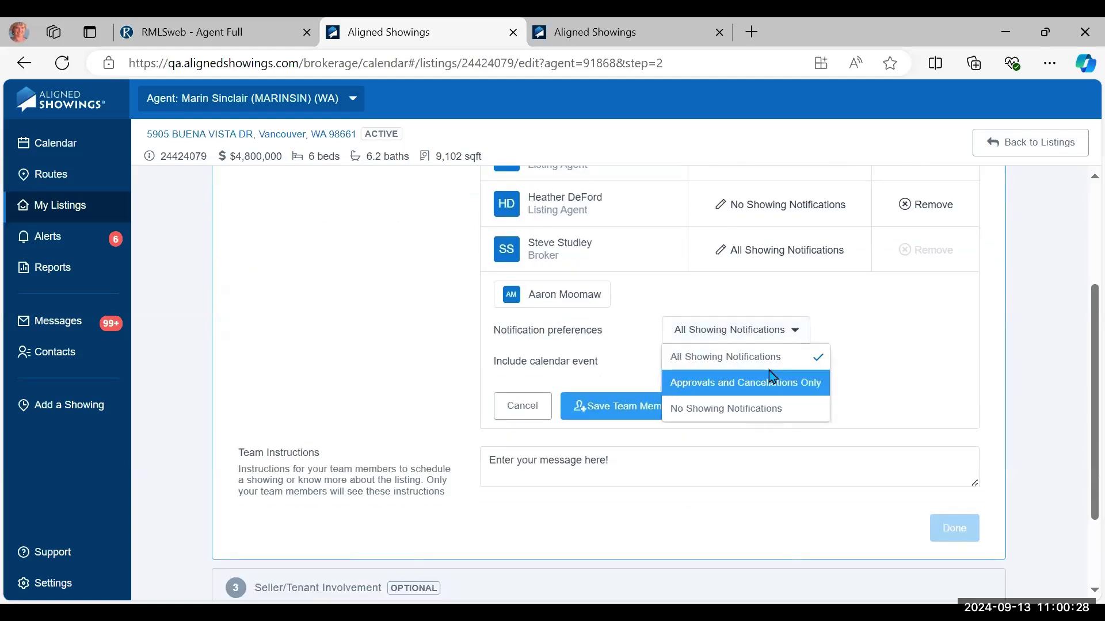
click(763, 414)
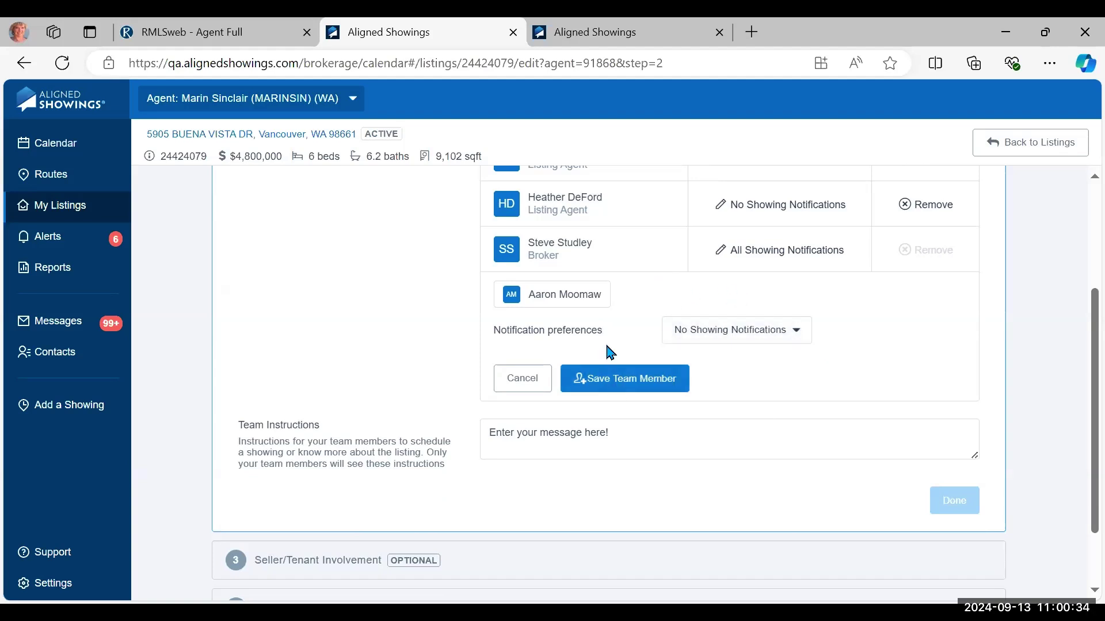
click(631, 381)
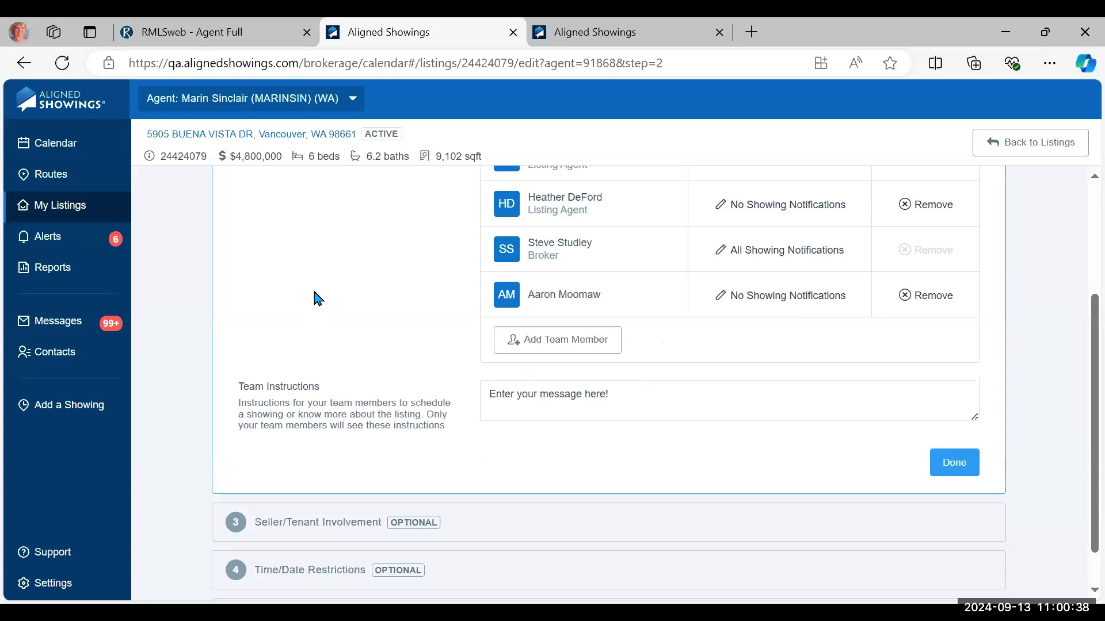
scroll(476, 424, down, 1)
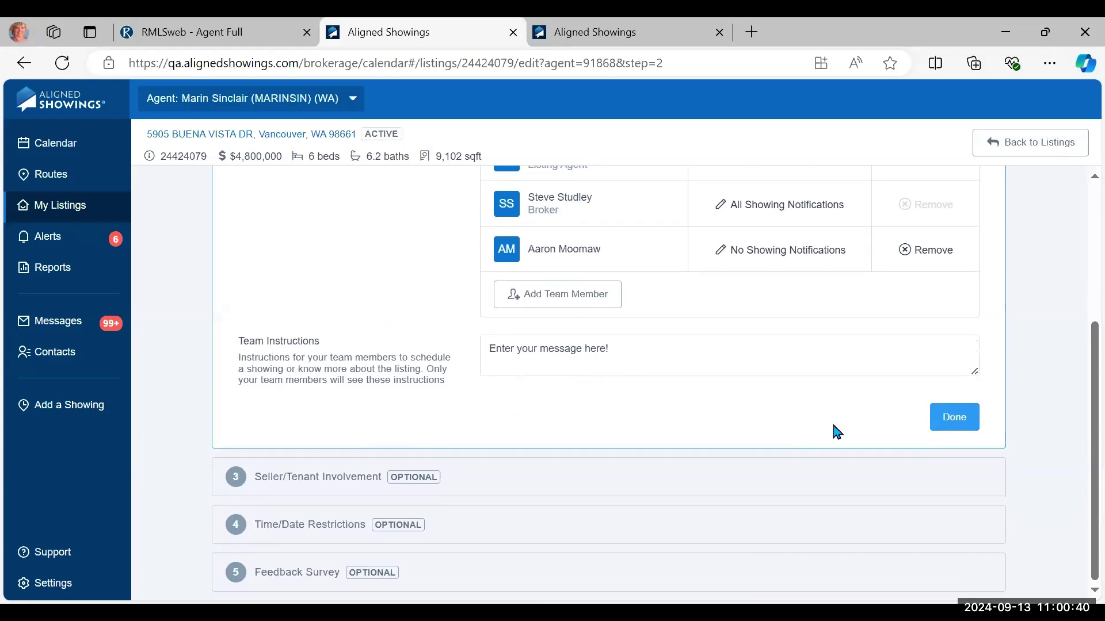
click(955, 418)
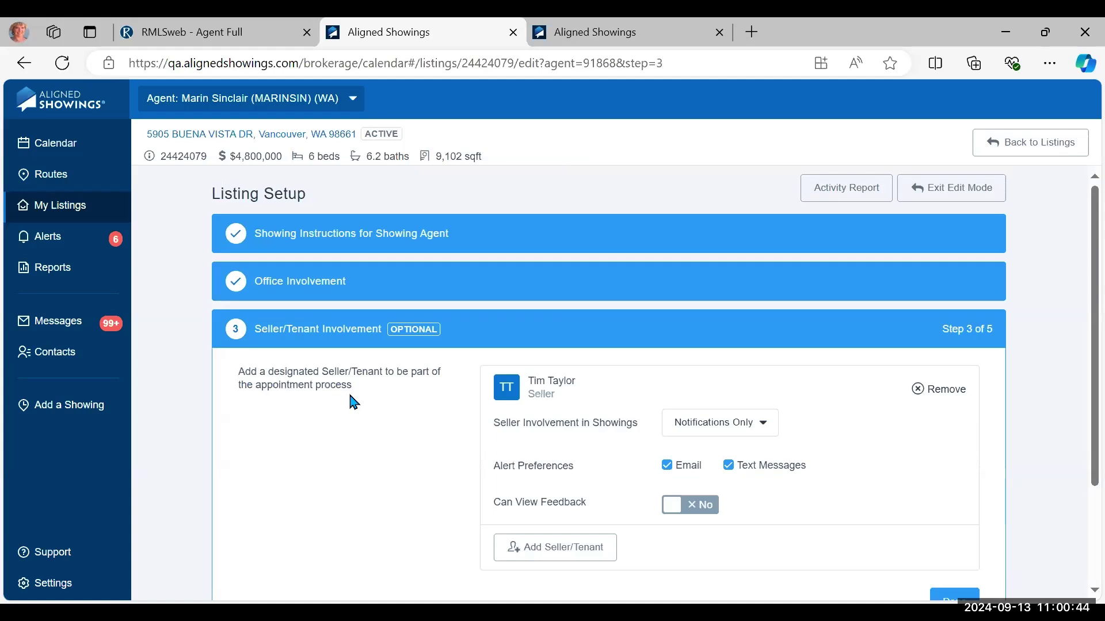
- Remove the existing seller and search for a new seller by the start of their name
scroll(359, 397, down, 2)
scroll(359, 397, up, 2)
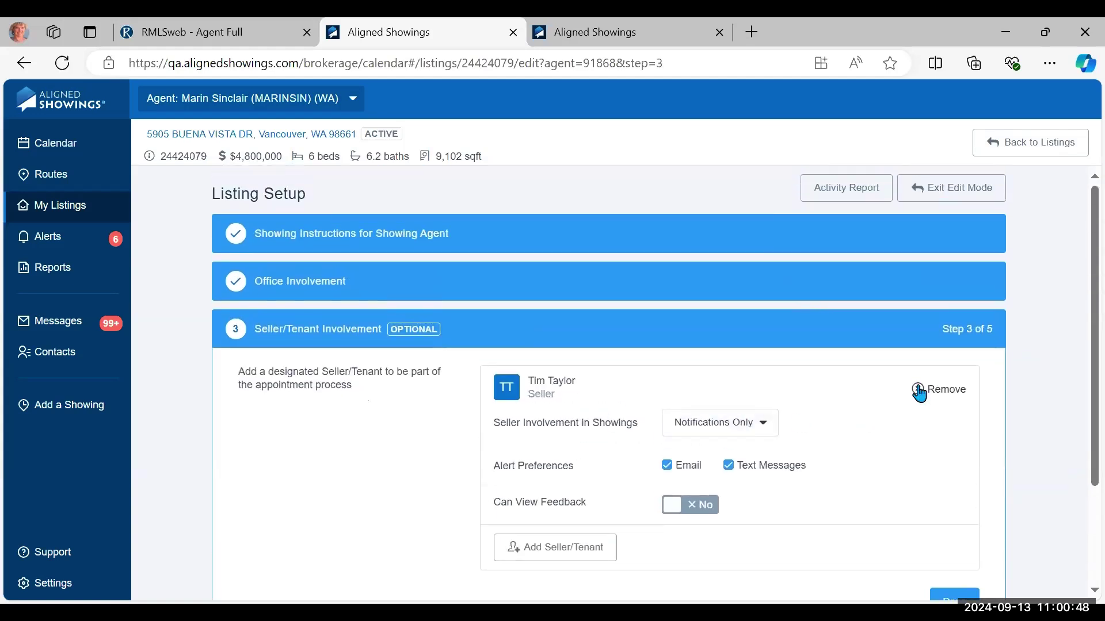
click(920, 392)
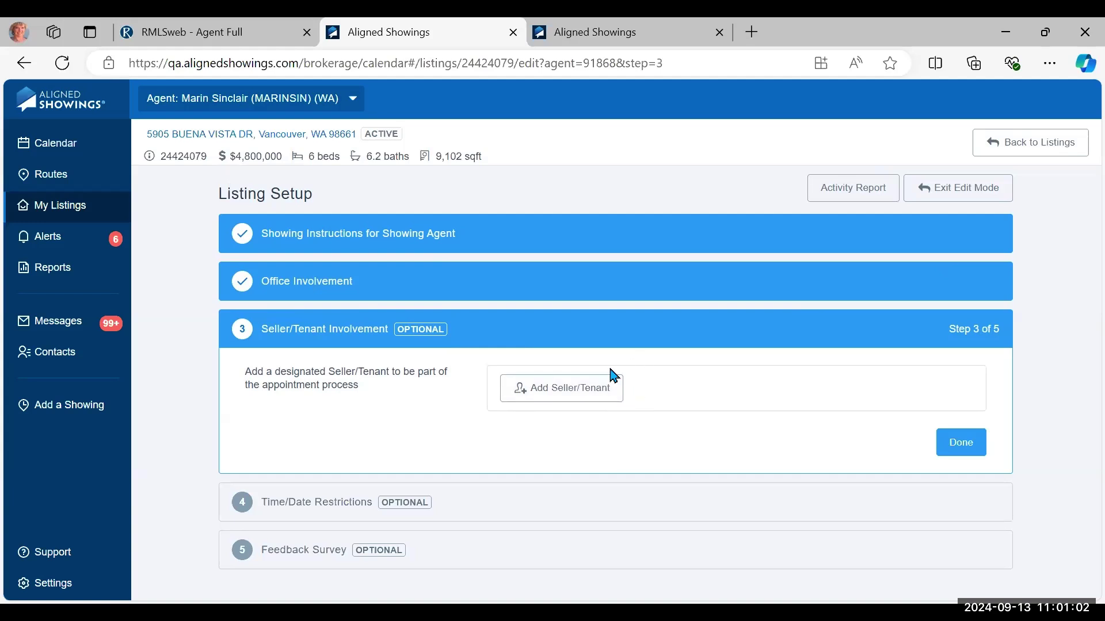
click(565, 386)
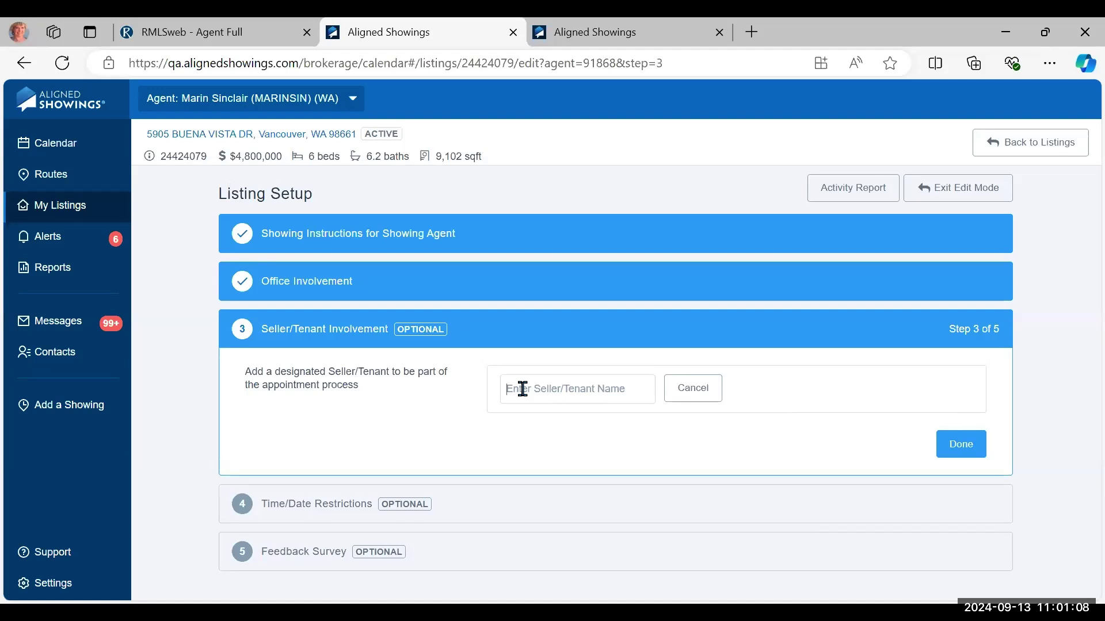
text(bet)
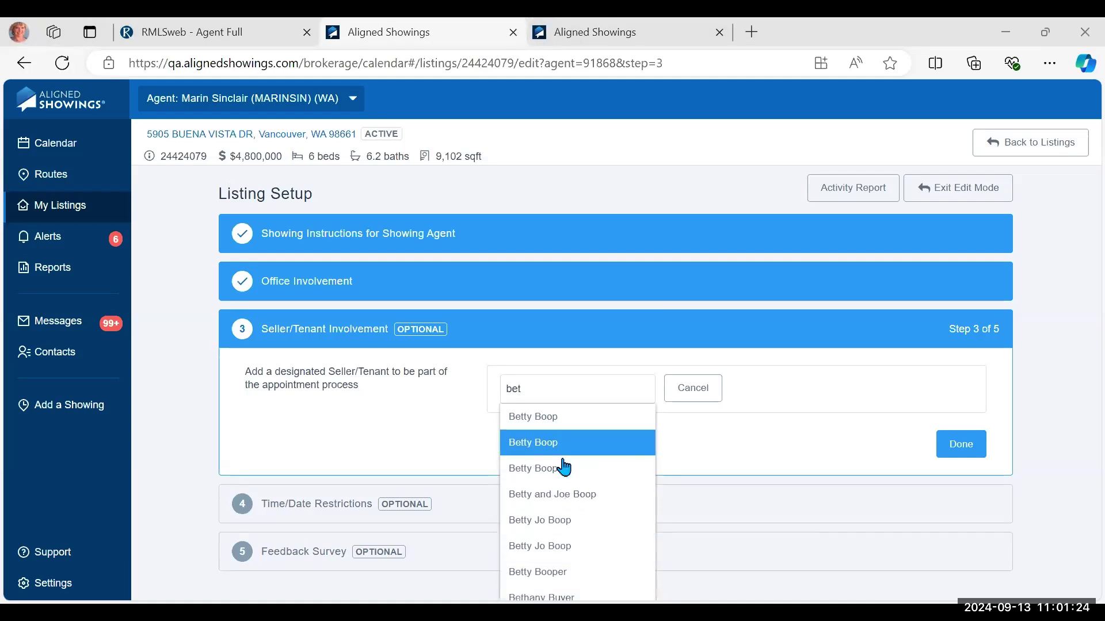
- Add the first matching contact as seller with Can Approve Showings with No Comments, then finish the step
click(542, 422)
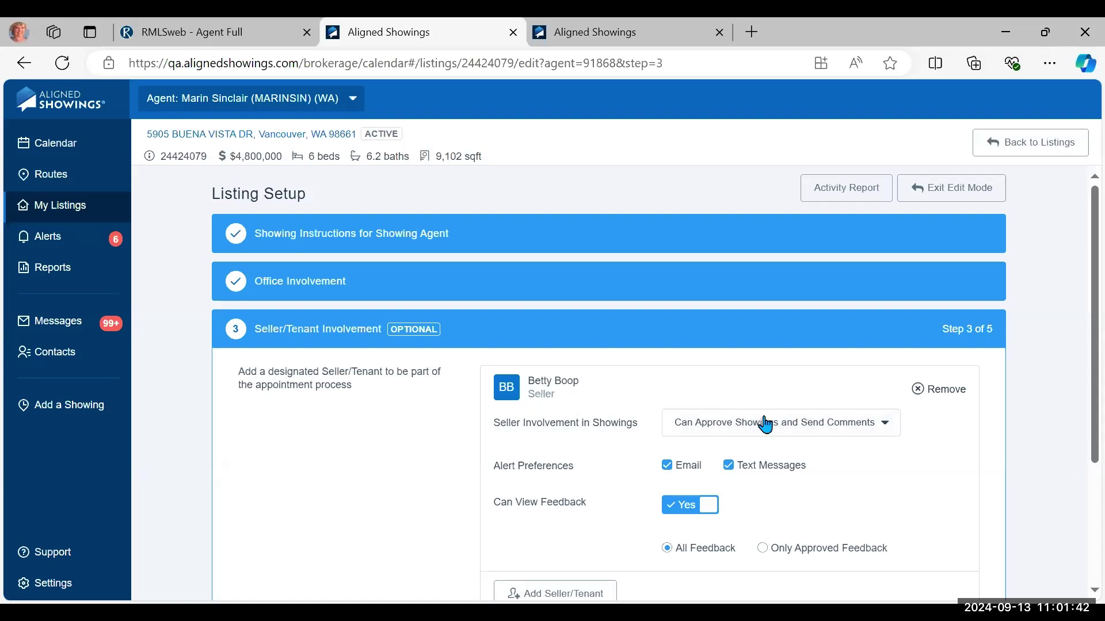
click(852, 430)
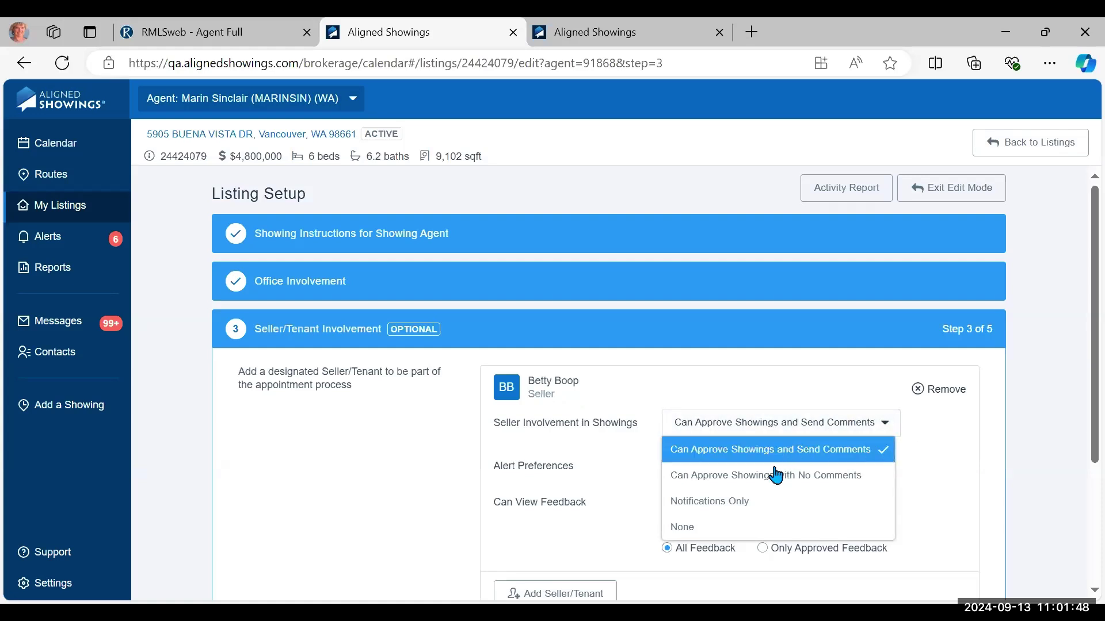
click(806, 481)
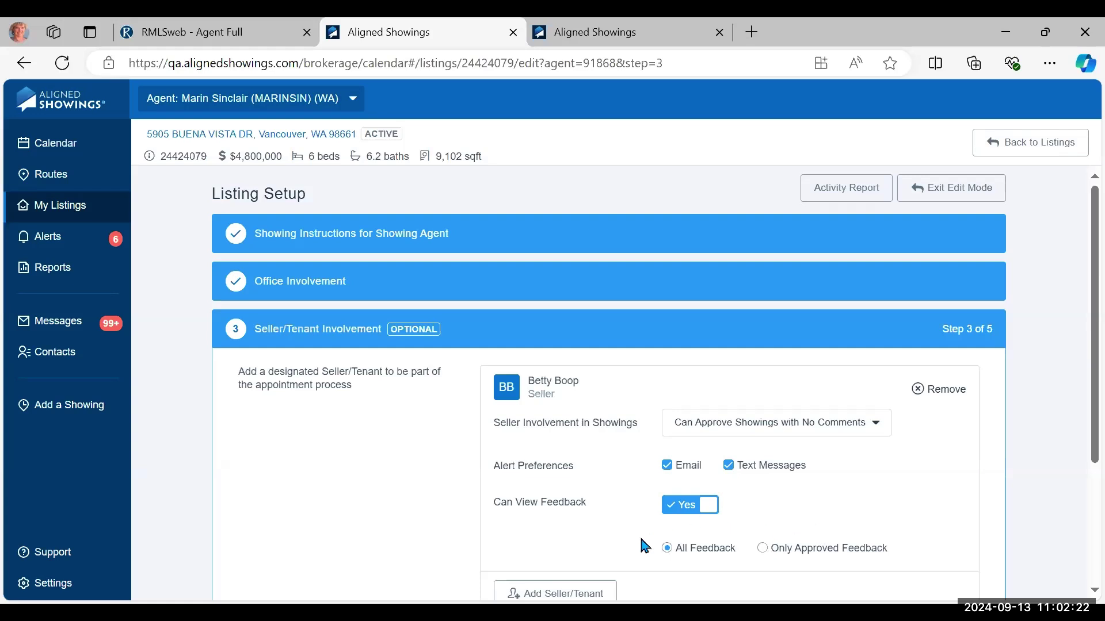
scroll(1079, 371, down, 2)
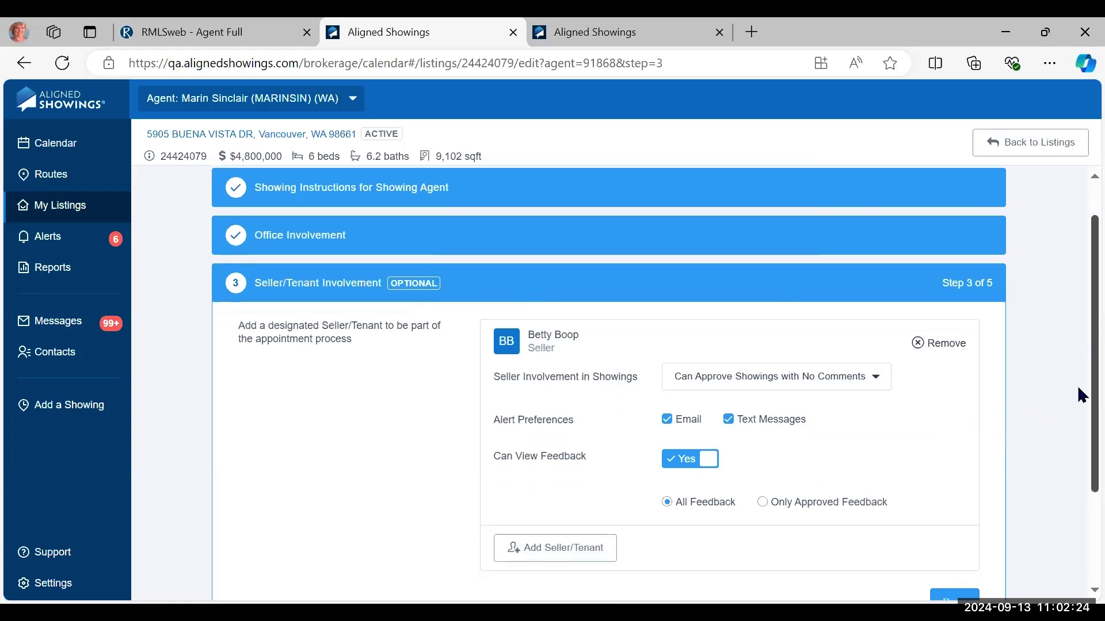
scroll(1082, 416, down, 1)
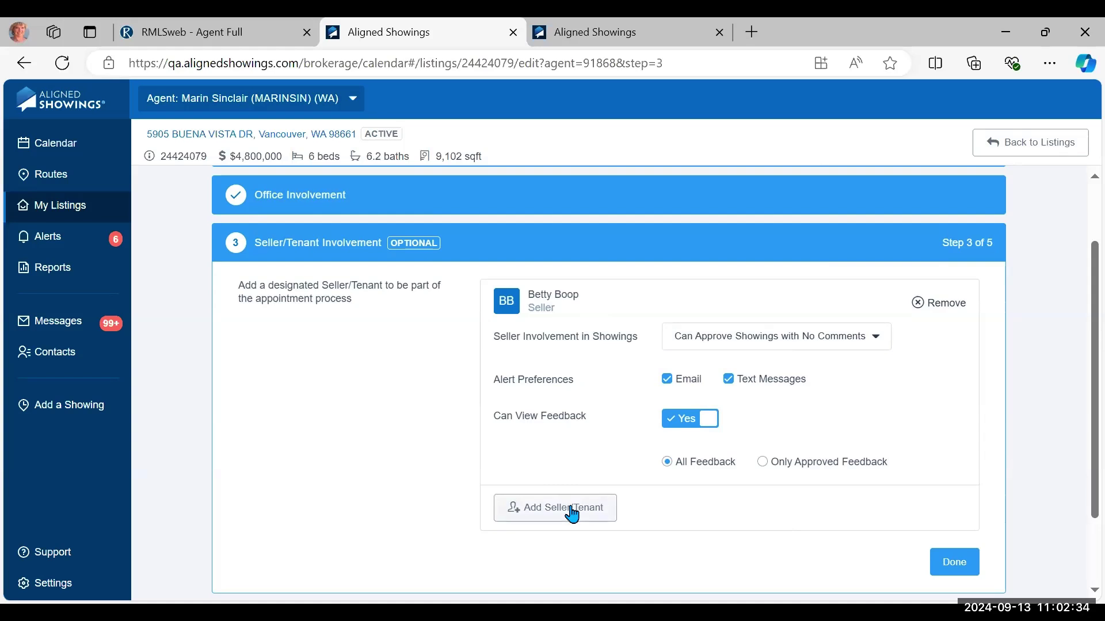
click(868, 337)
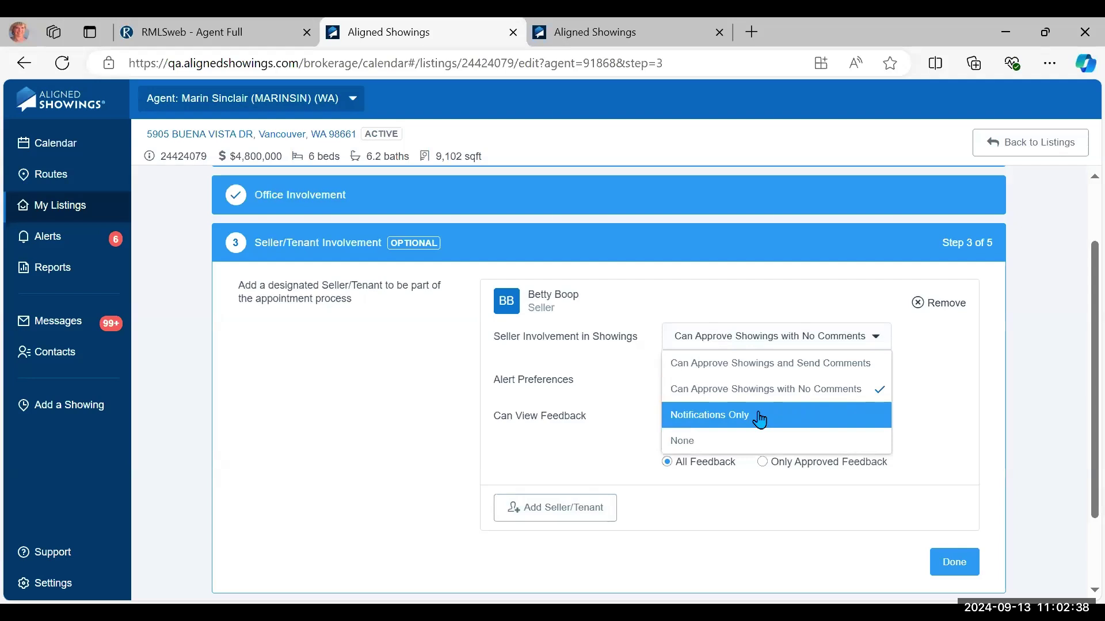
click(932, 366)
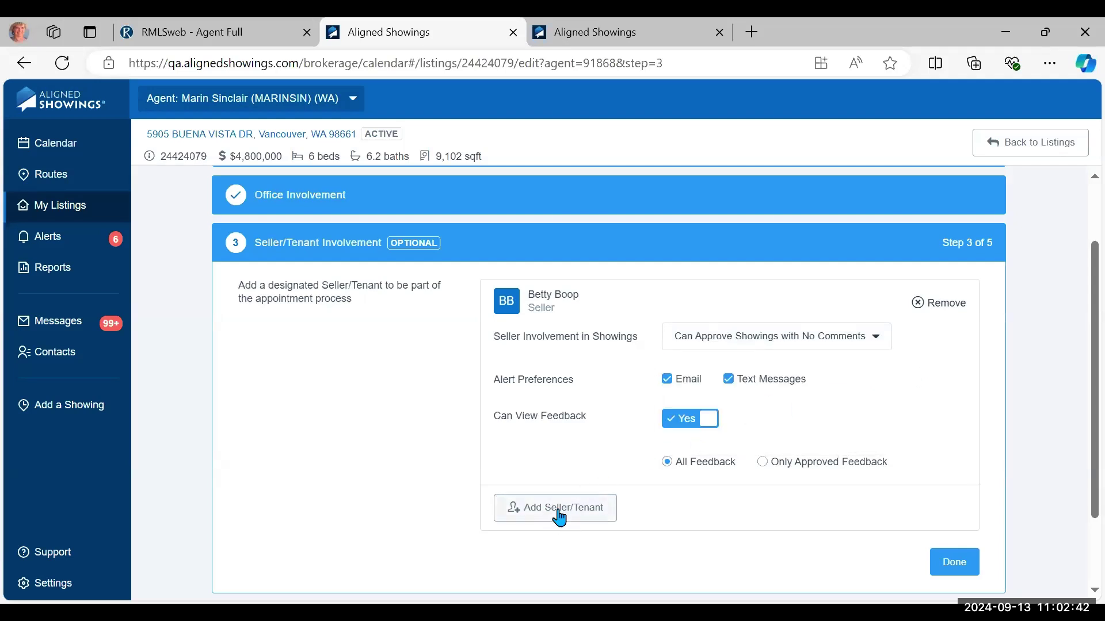
click(964, 567)
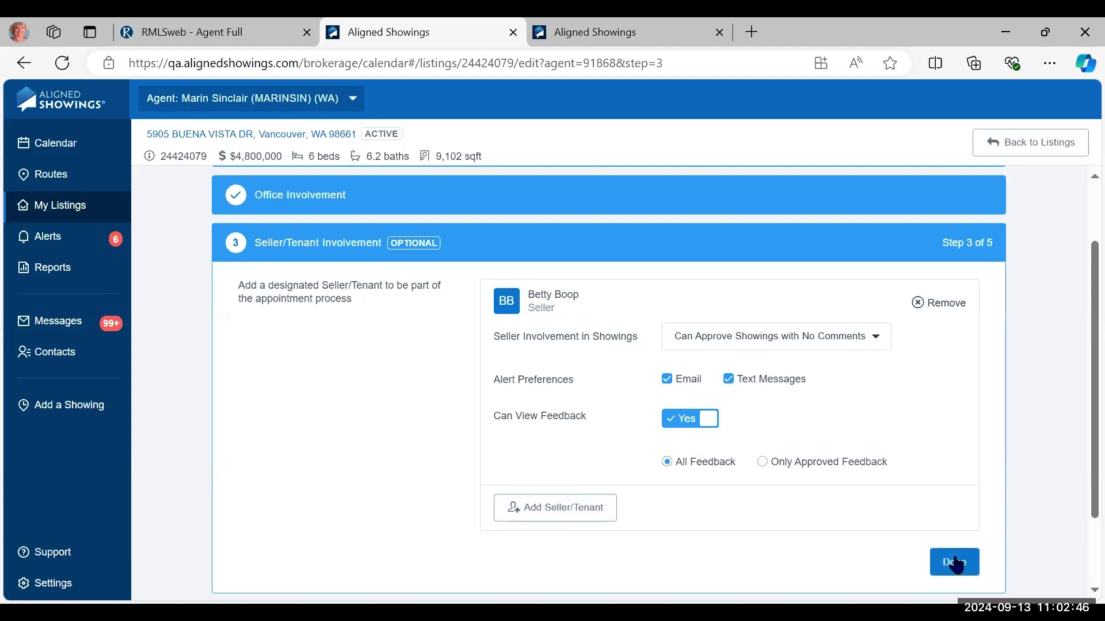
click(957, 566)
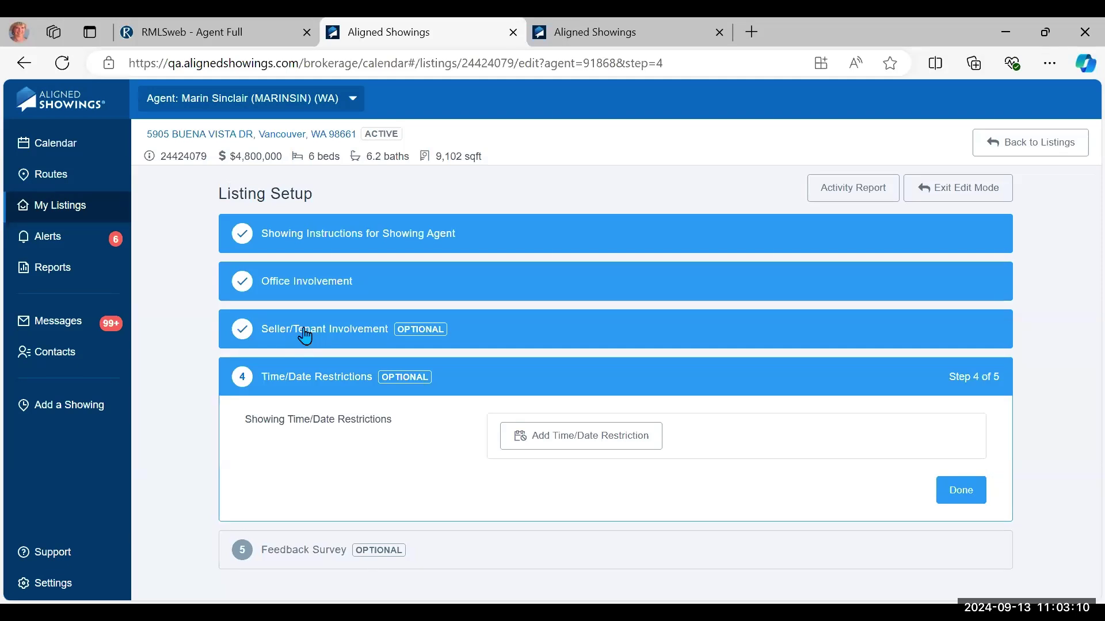
- Switch to the seller's appointment page and check its Approved Appointments list
click(626, 34)
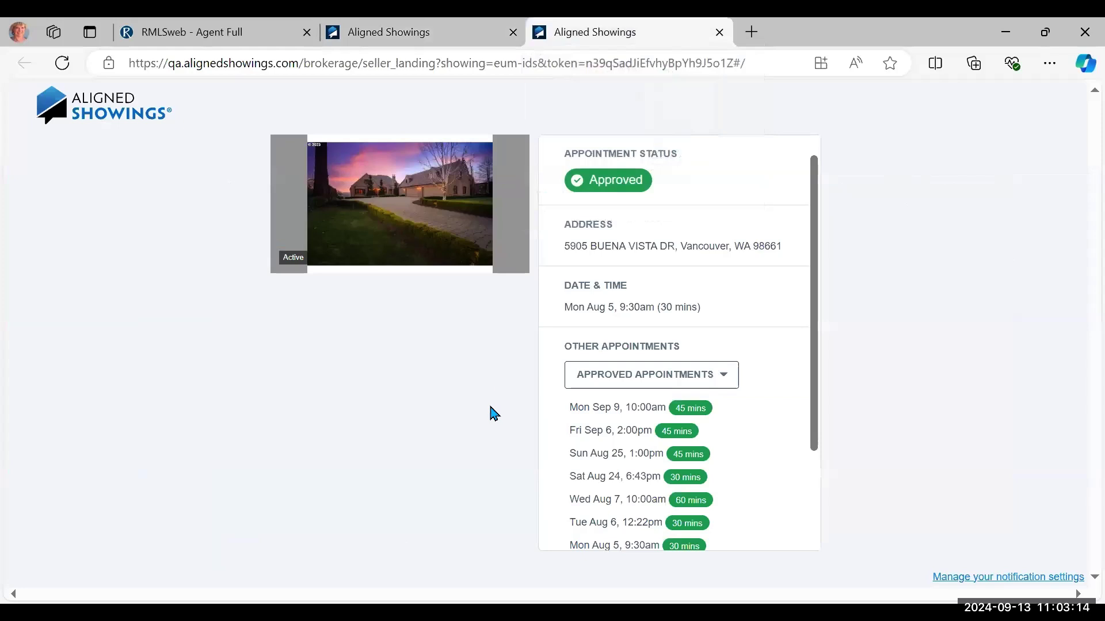
click(693, 378)
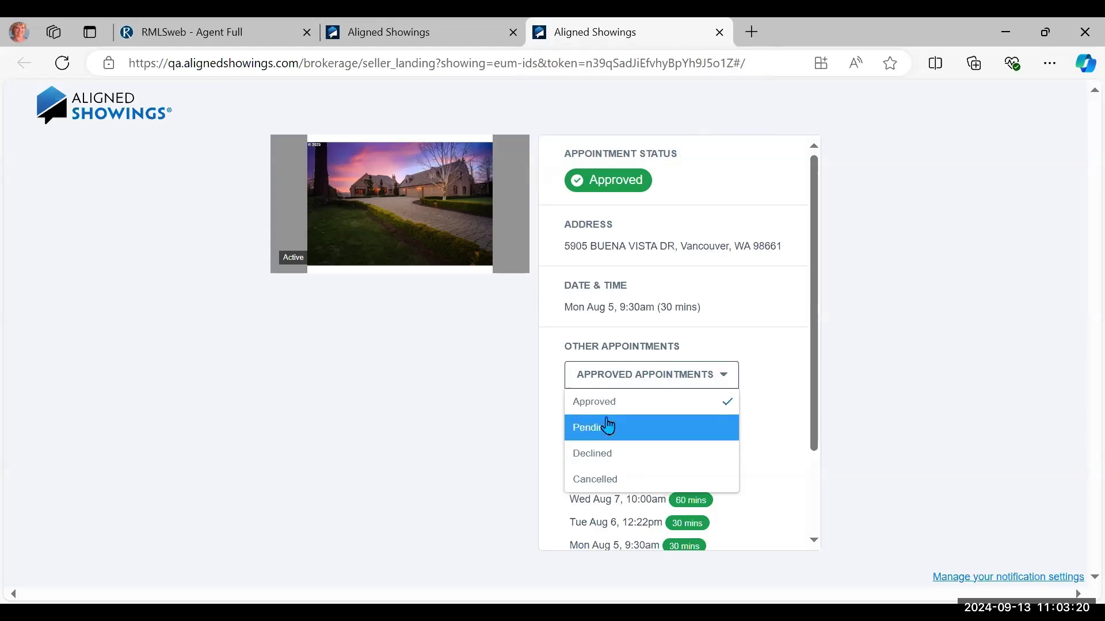
click(458, 442)
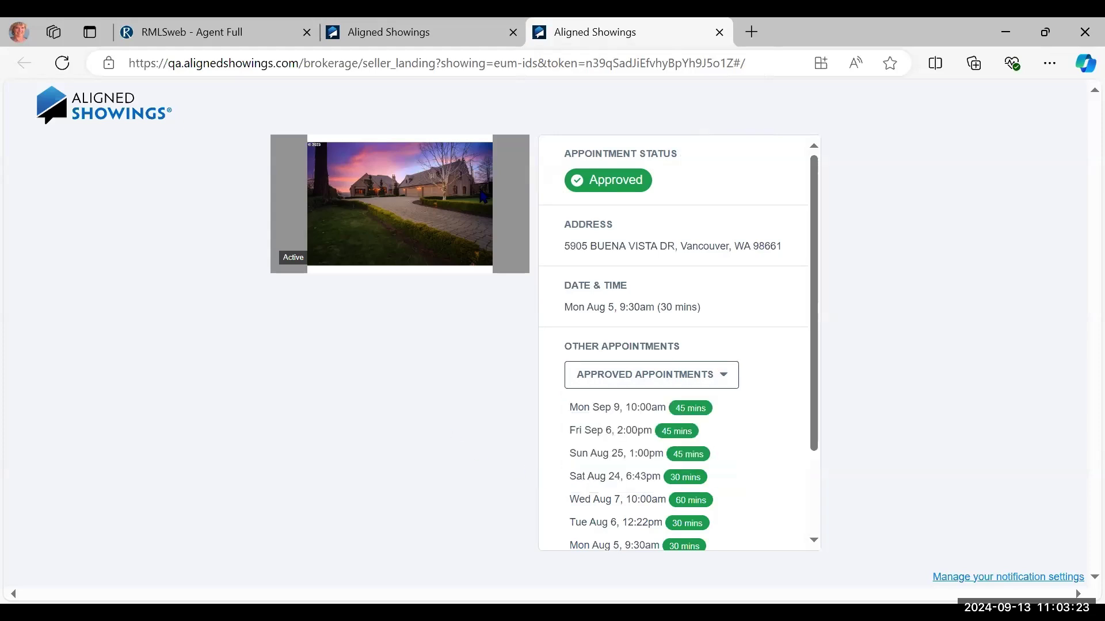
- Return to the listing setup tab at the Time/Date Restrictions step
click(438, 37)
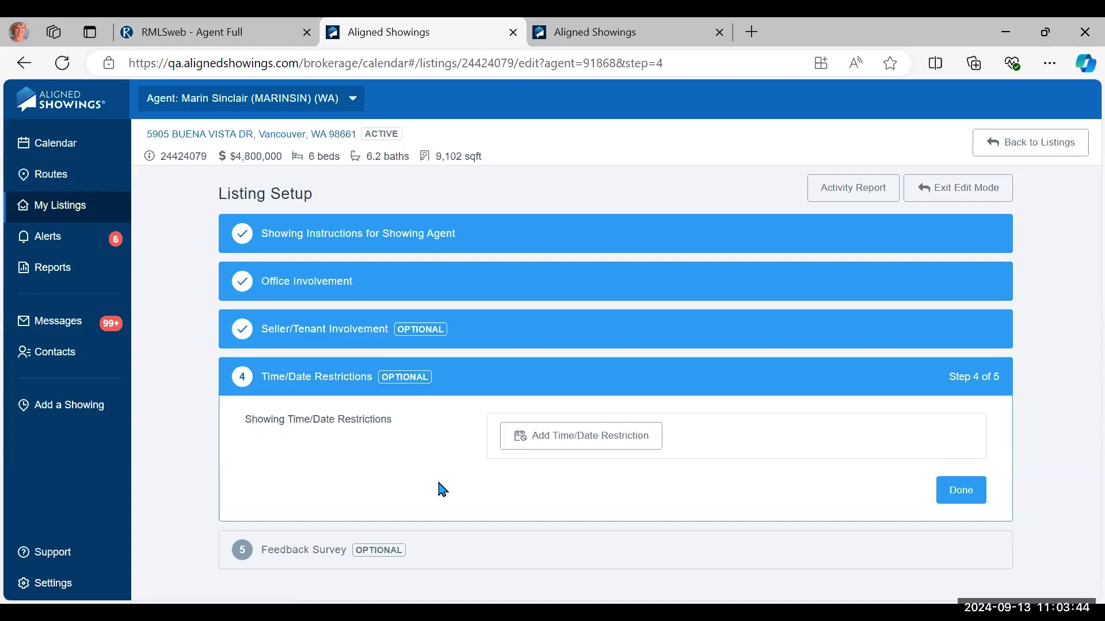
- Add and save an all-day Specific Dates restriction for September 14, 2024
click(571, 440)
scroll(690, 470, down, 3)
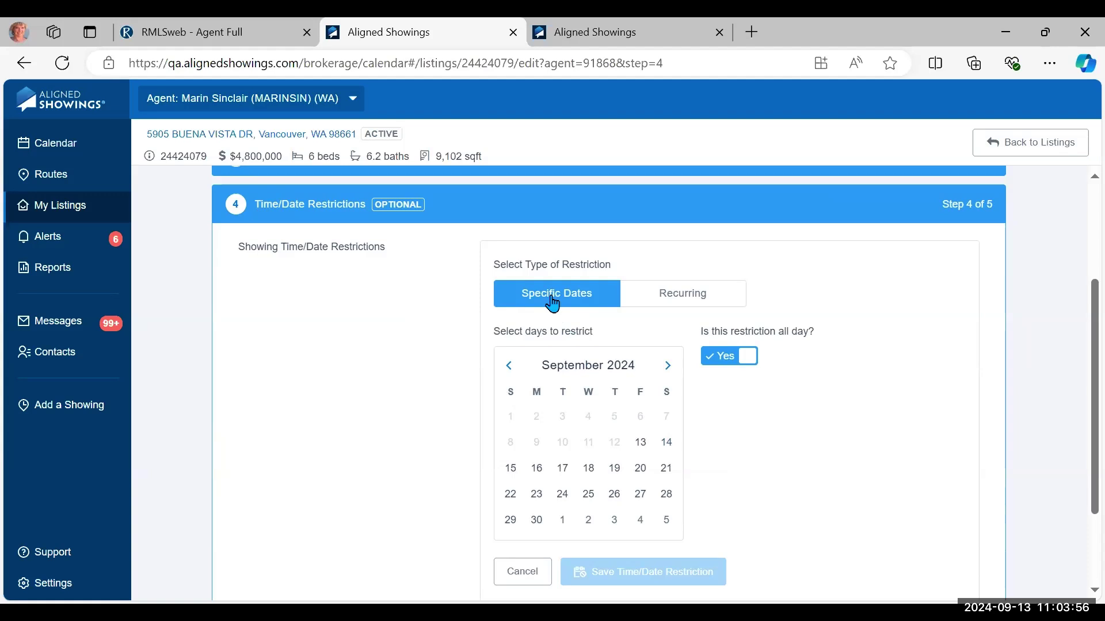
click(666, 444)
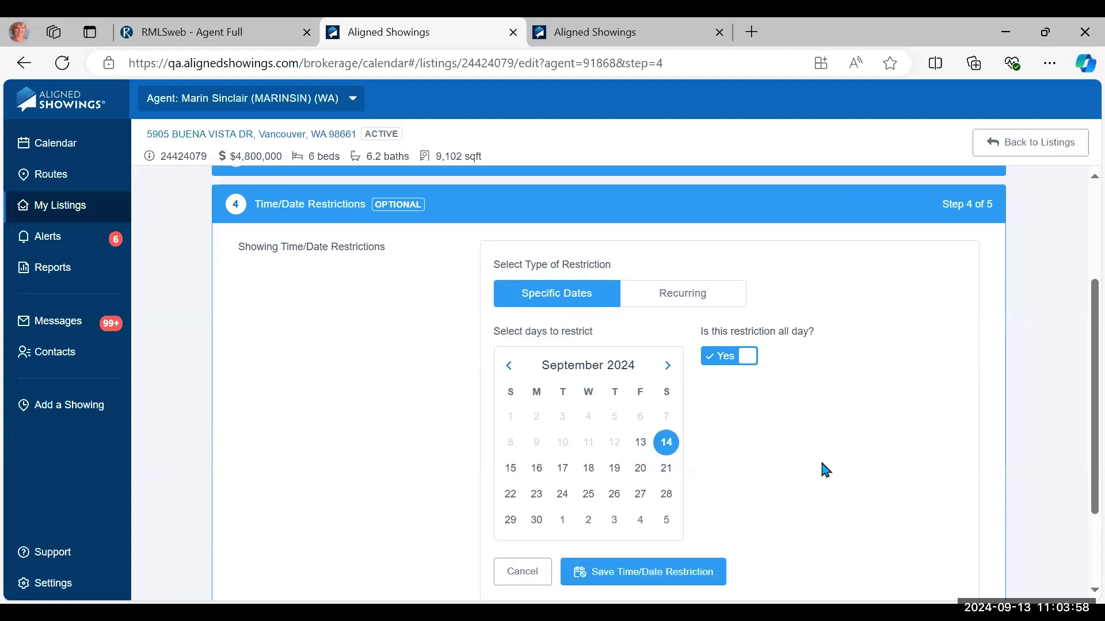
scroll(767, 461, down, 1)
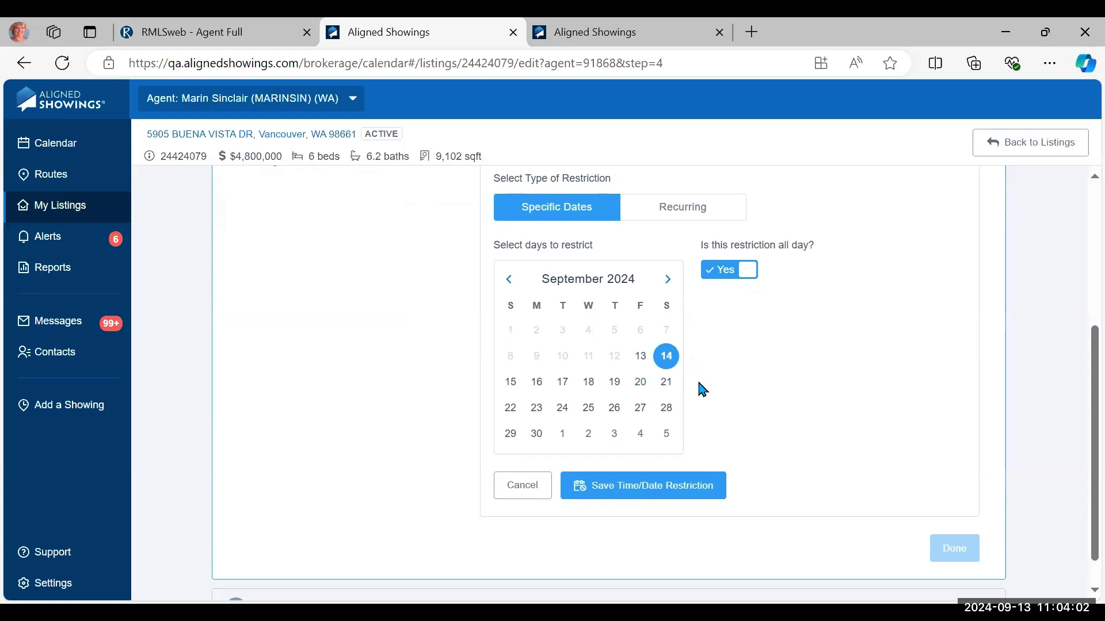
click(640, 492)
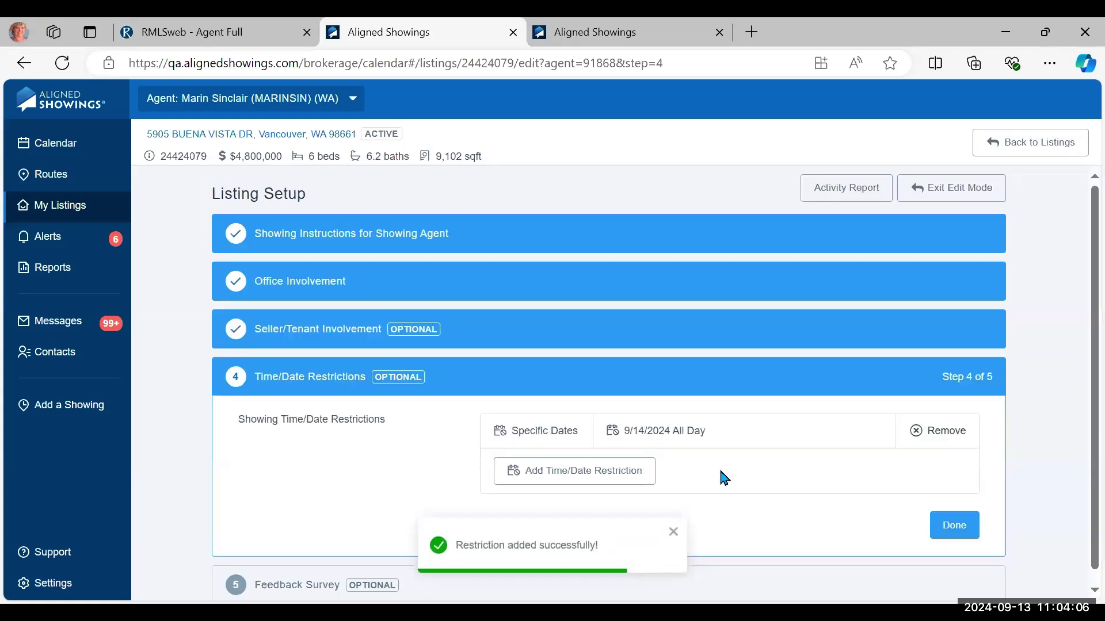
- Start another Specific Dates restriction and pick September 15
click(561, 476)
scroll(671, 471, down, 2)
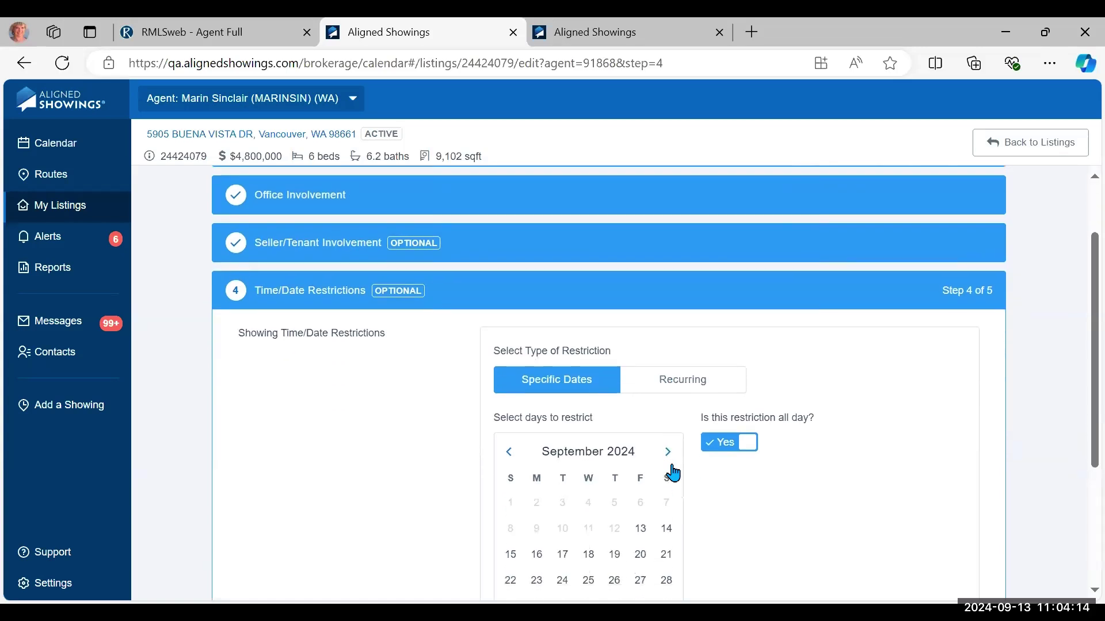
click(685, 383)
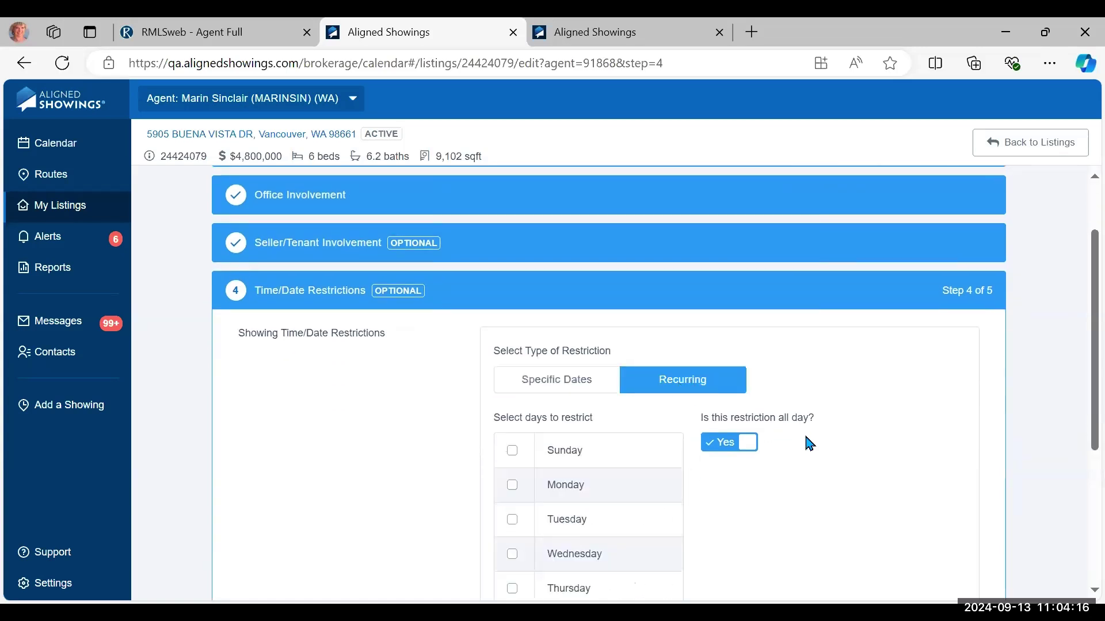
scroll(805, 443, down, 3)
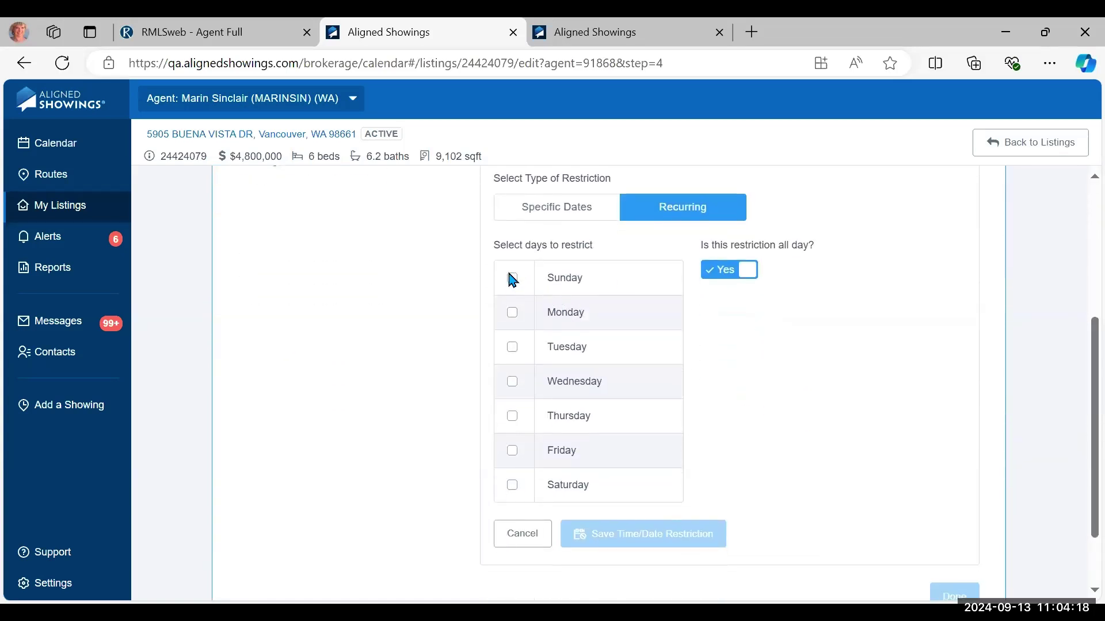
click(563, 207)
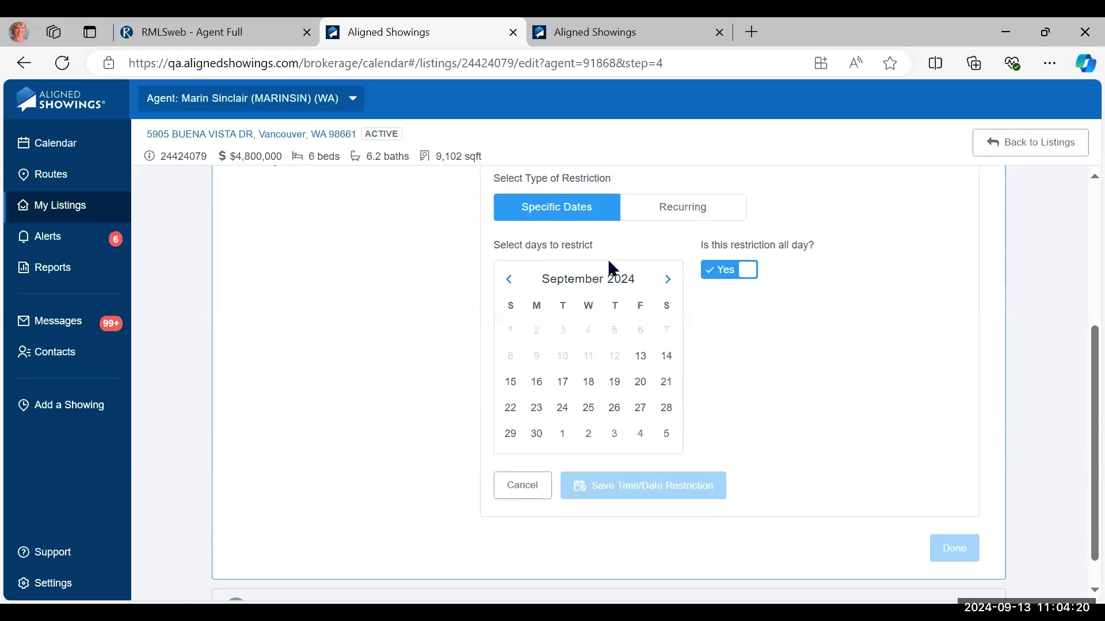
click(514, 384)
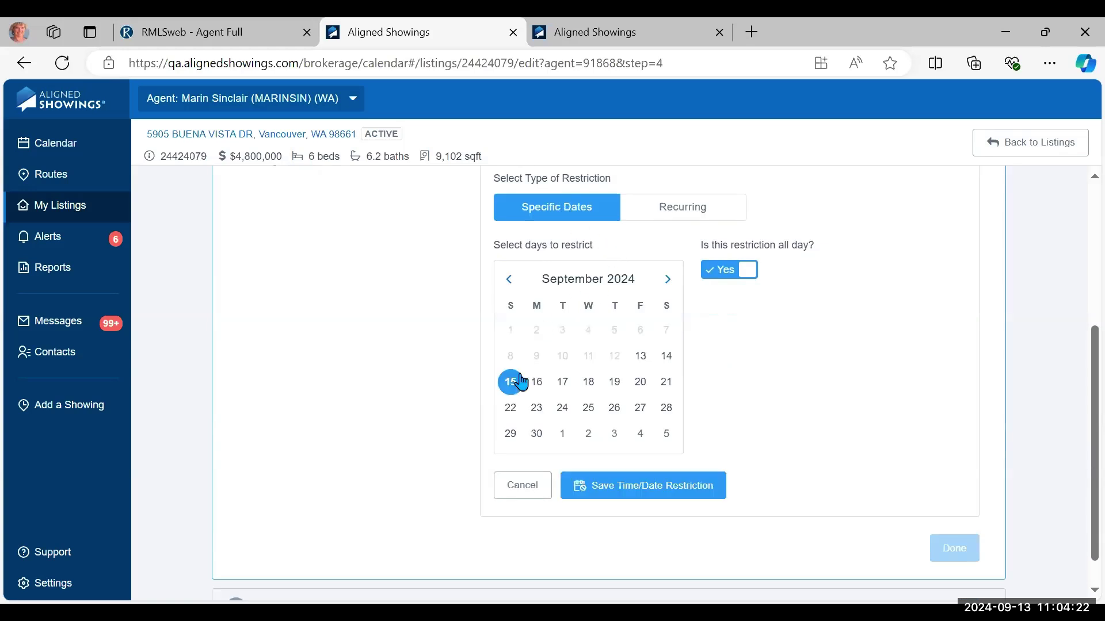
- Limit the 9/15 restriction to 12:30 PM–4:30 PM and save it
click(723, 275)
click(759, 311)
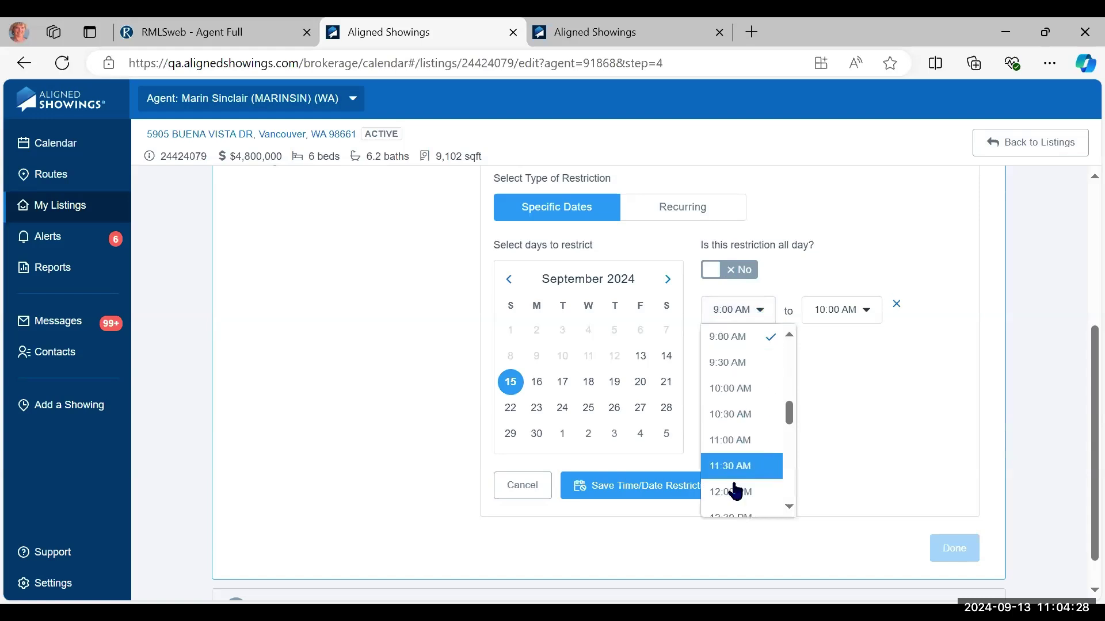
scroll(739, 483, down, 2)
click(740, 437)
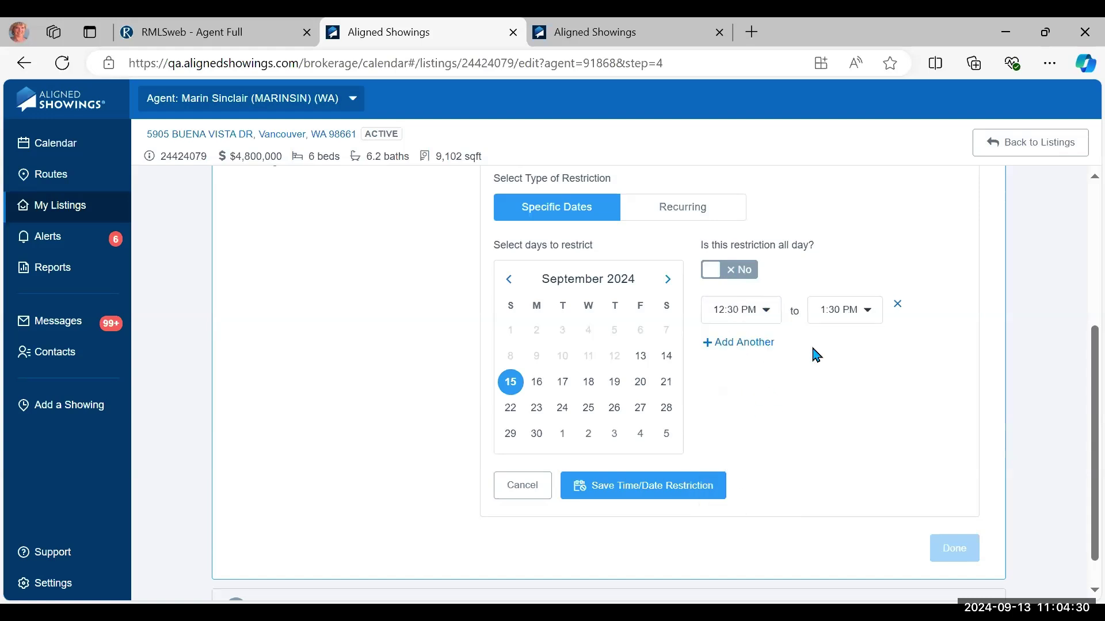
click(870, 314)
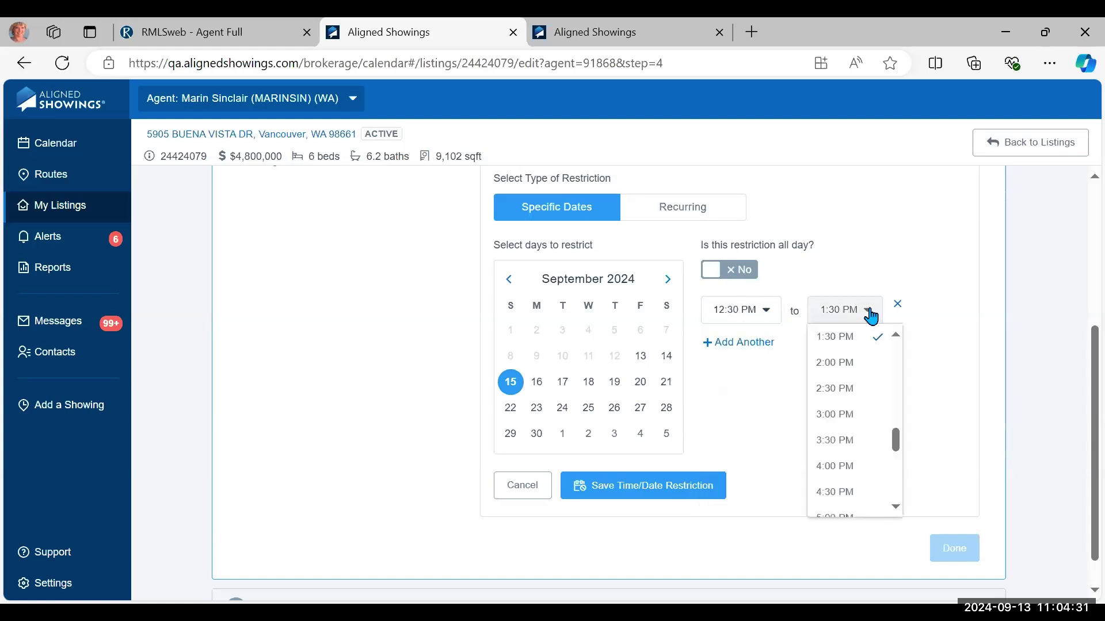
click(842, 492)
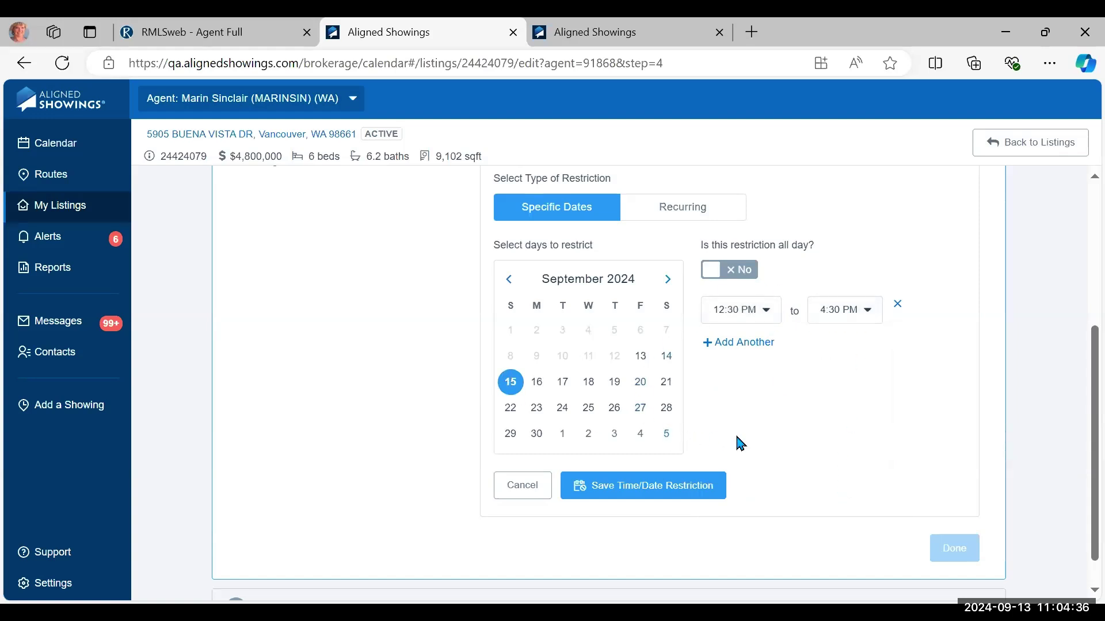
click(665, 495)
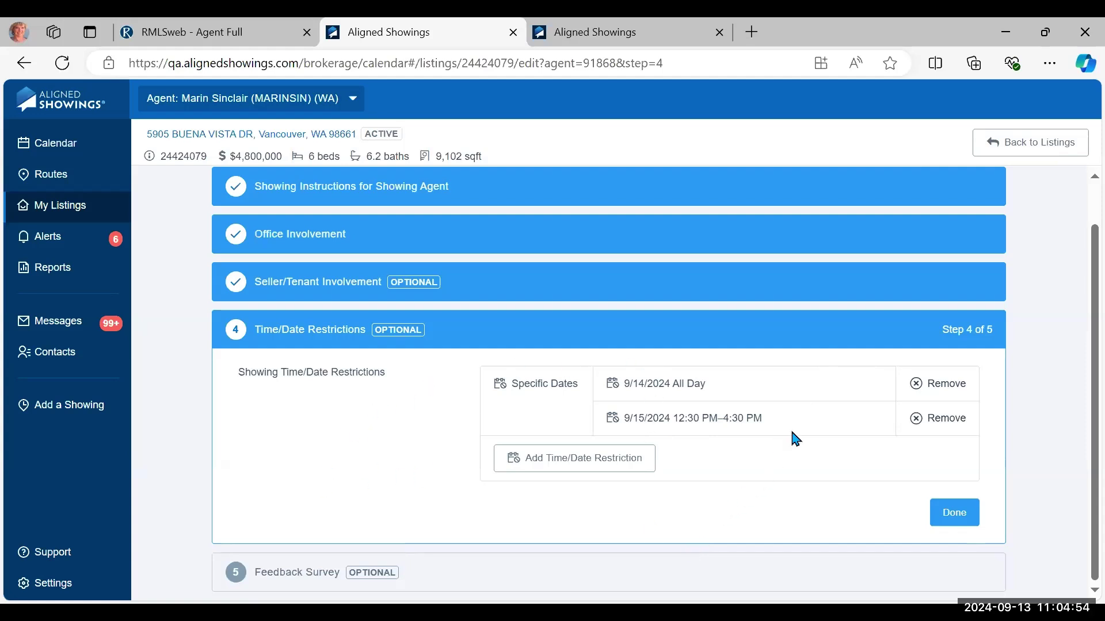
- Finish the date restrictions and set the feedback survey to send 6 reminders
click(960, 517)
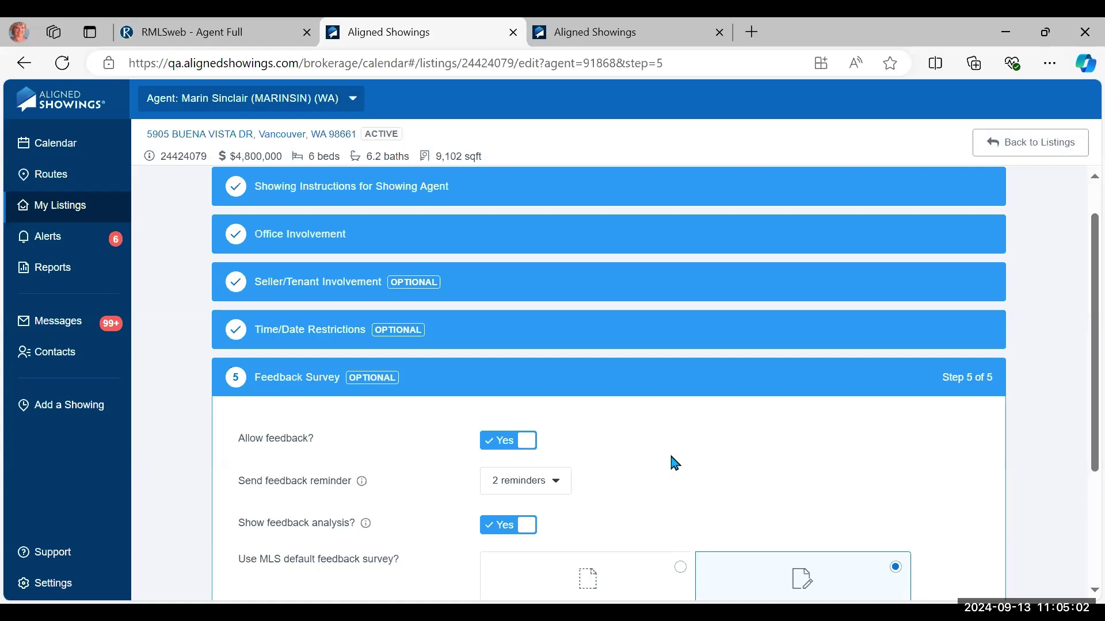
click(551, 491)
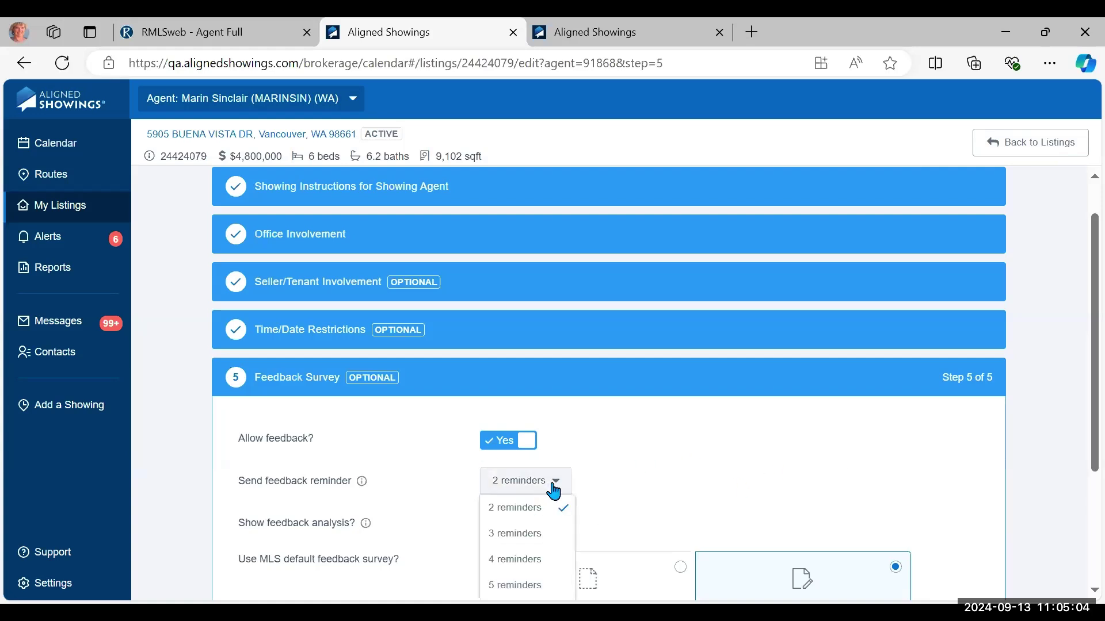
click(690, 480)
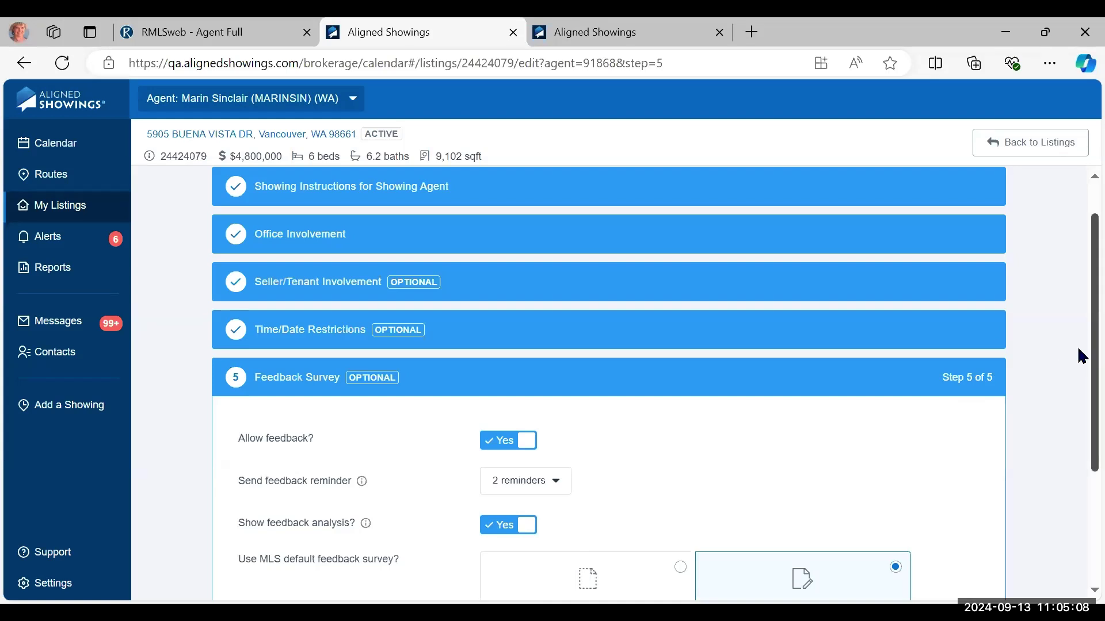
scroll(1080, 392, down, 2)
click(526, 395)
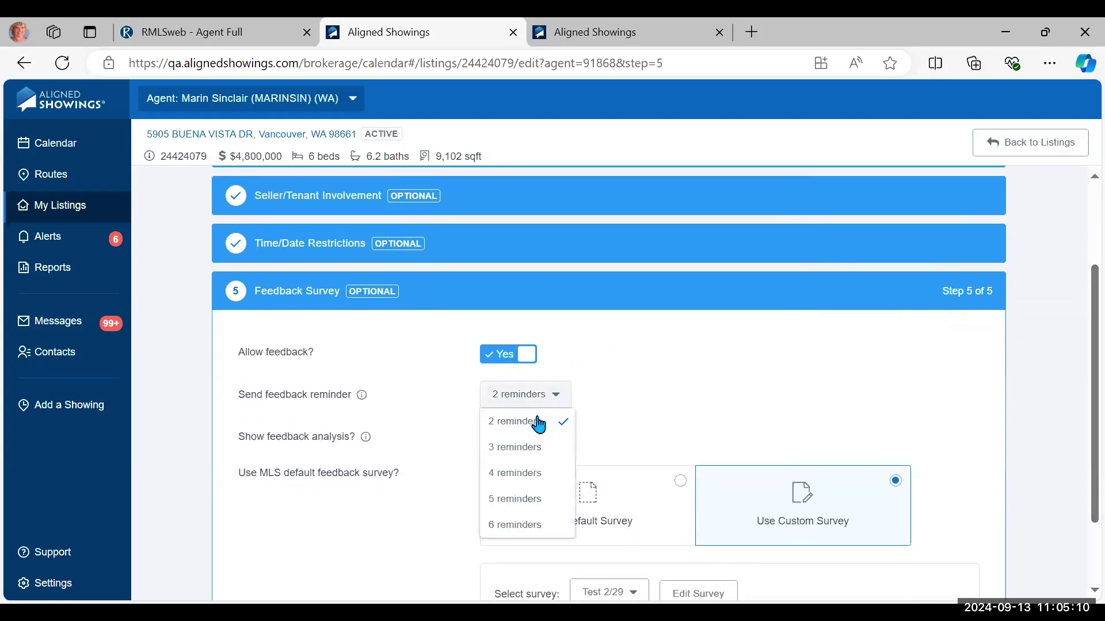
click(516, 523)
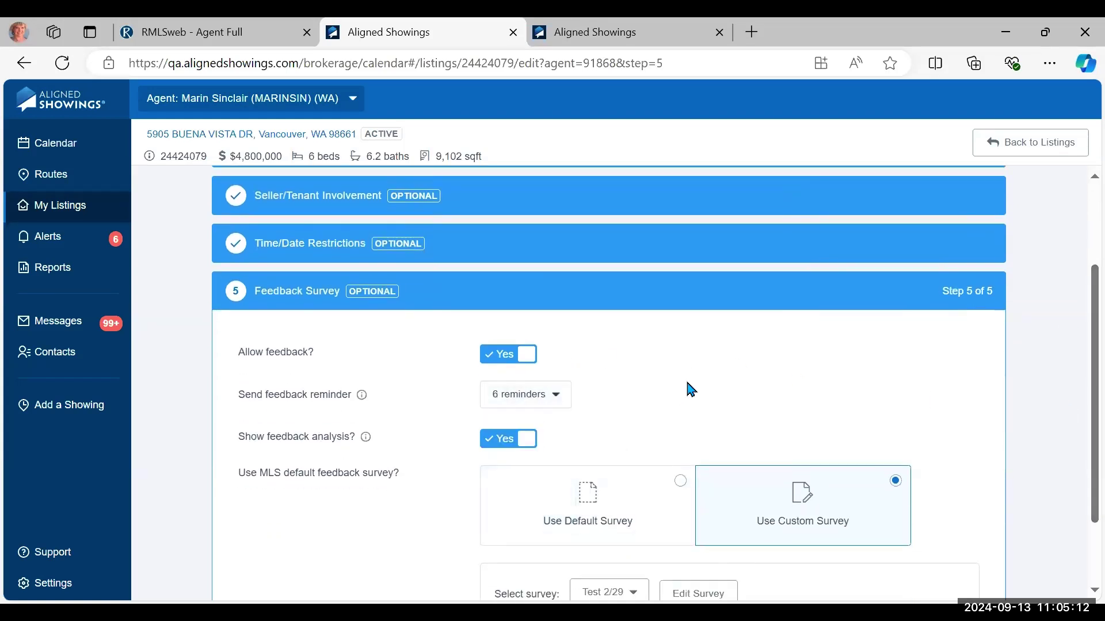
- Select the custom New Construction Survey and complete the listing setup
mouse_move(434, 444)
scroll(955, 463, down, 2)
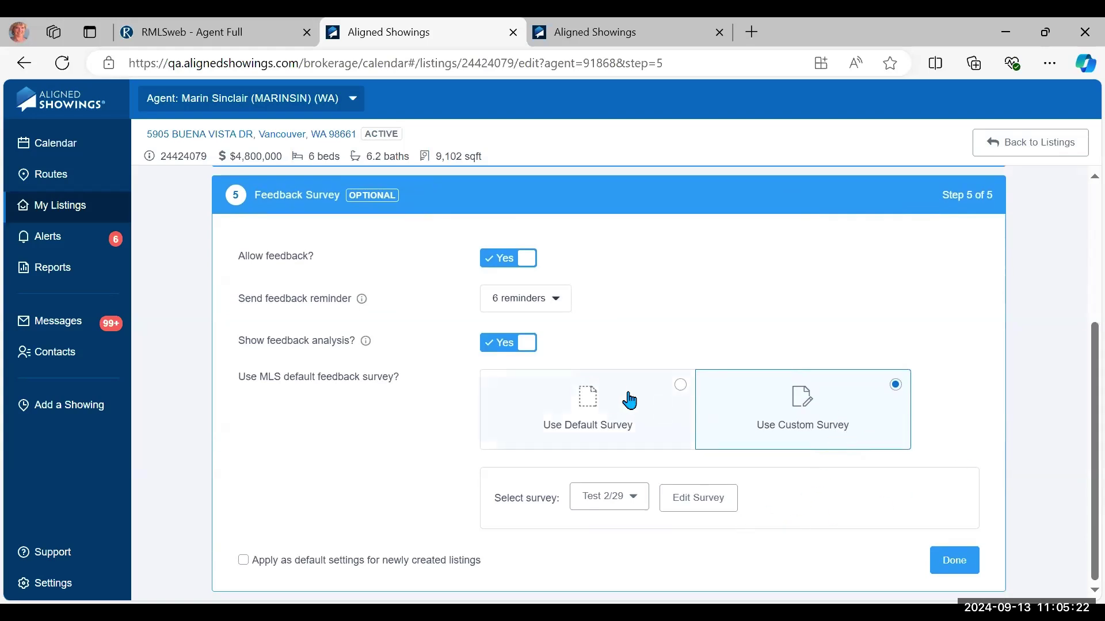
click(618, 505)
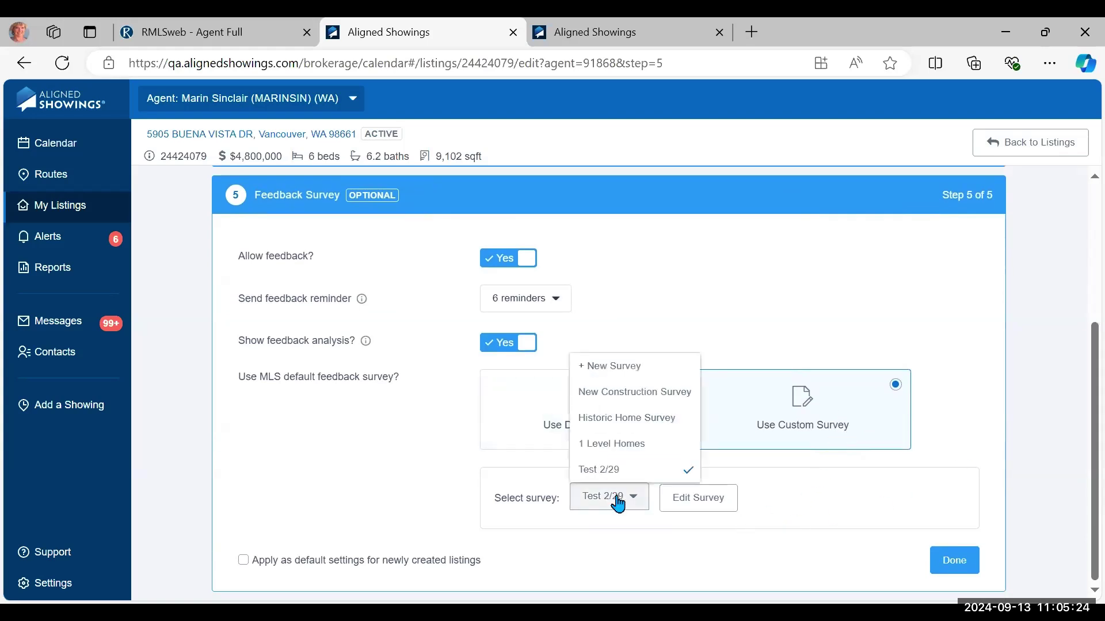
click(645, 396)
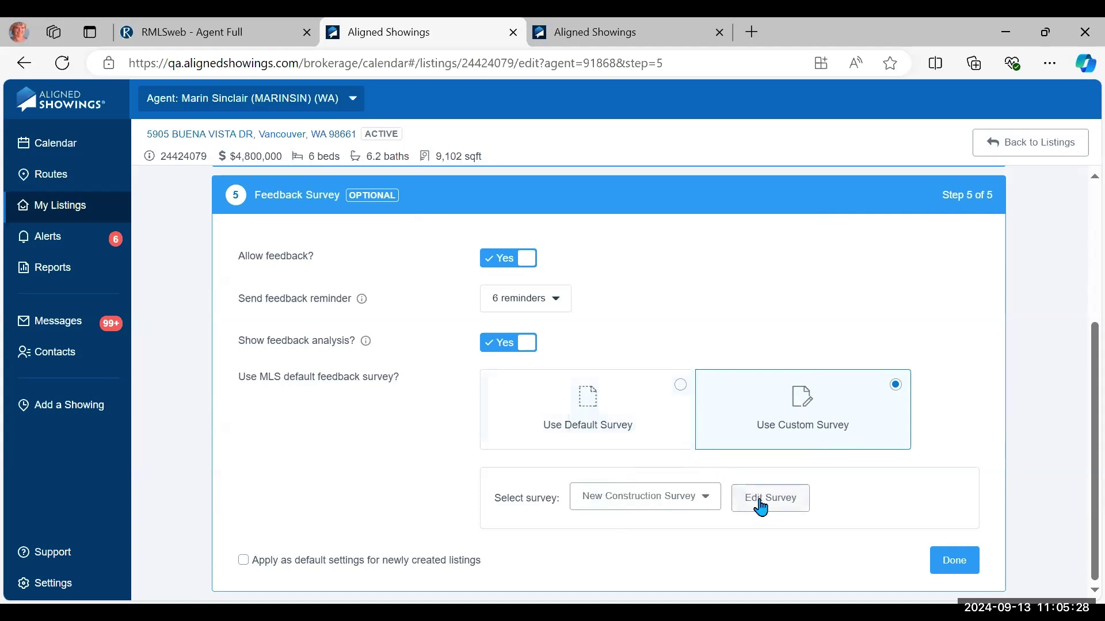
click(954, 561)
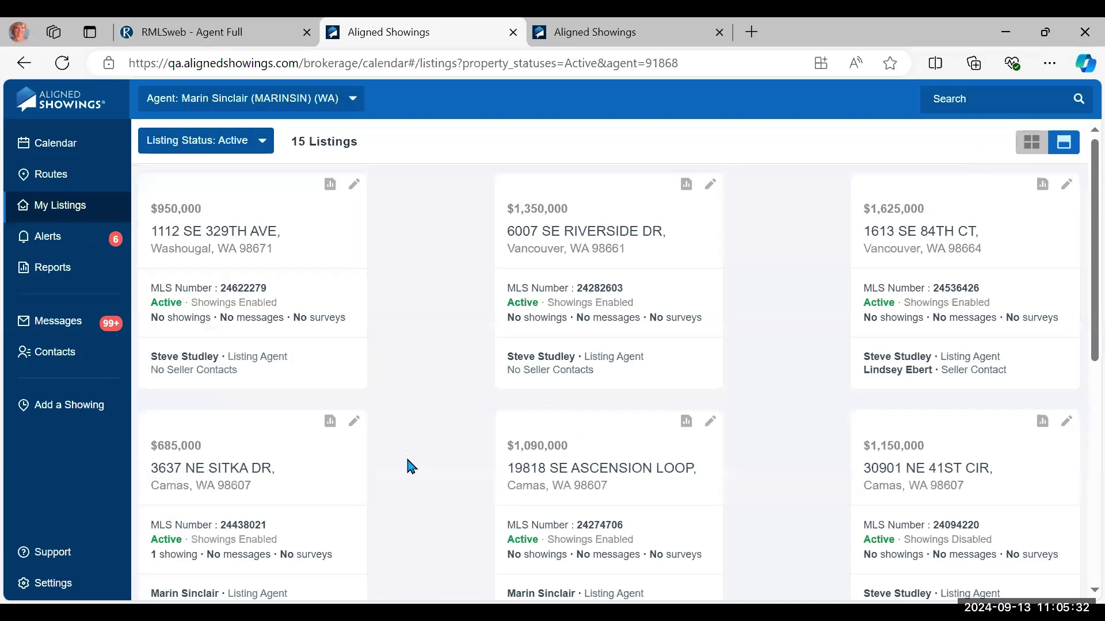
scroll(461, 483, down, 1)
scroll(464, 476, down, 1)
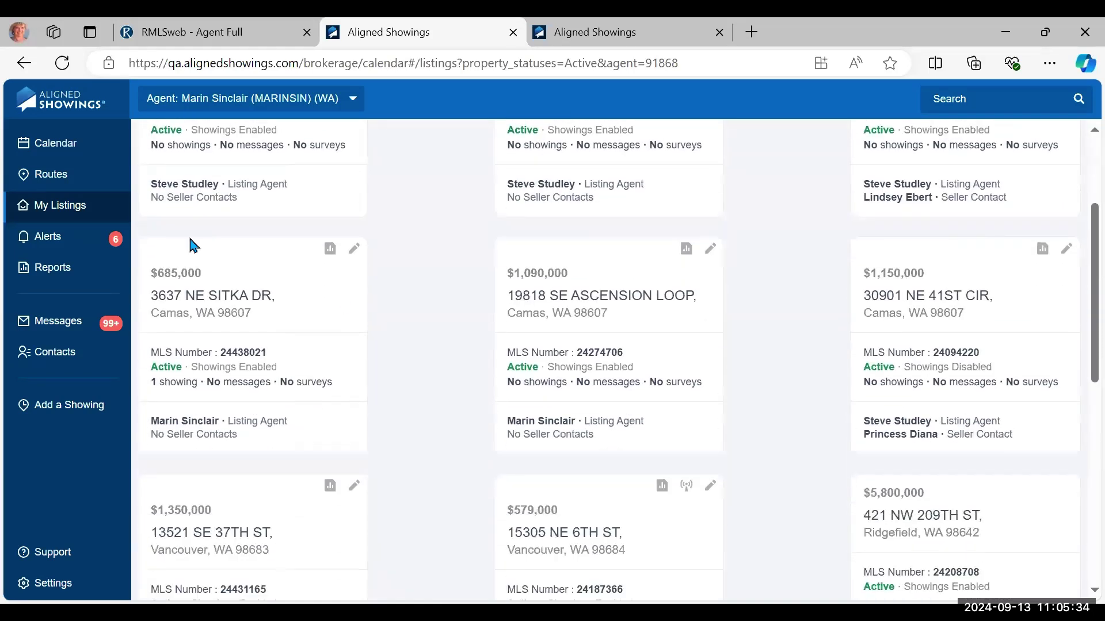
scroll(790, 375, down, 4)
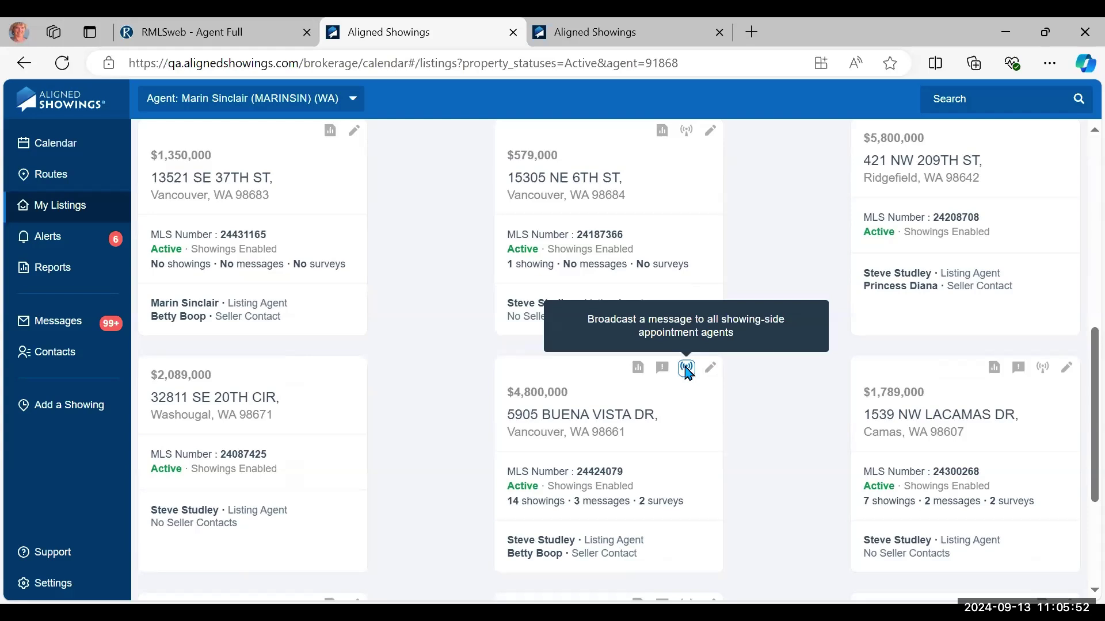
click(687, 368)
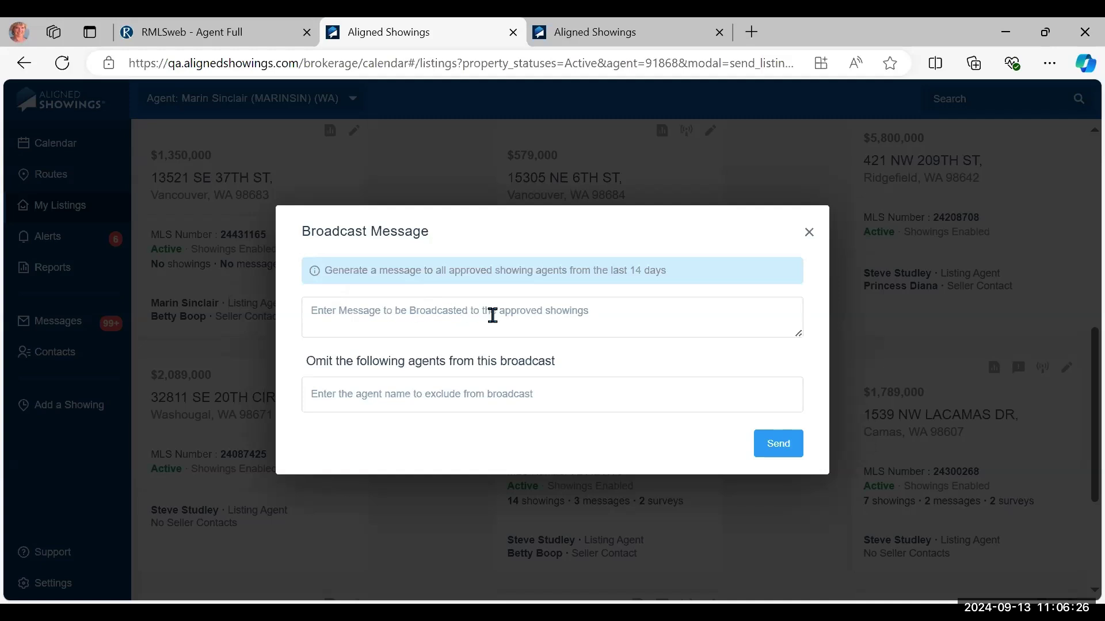
click(809, 234)
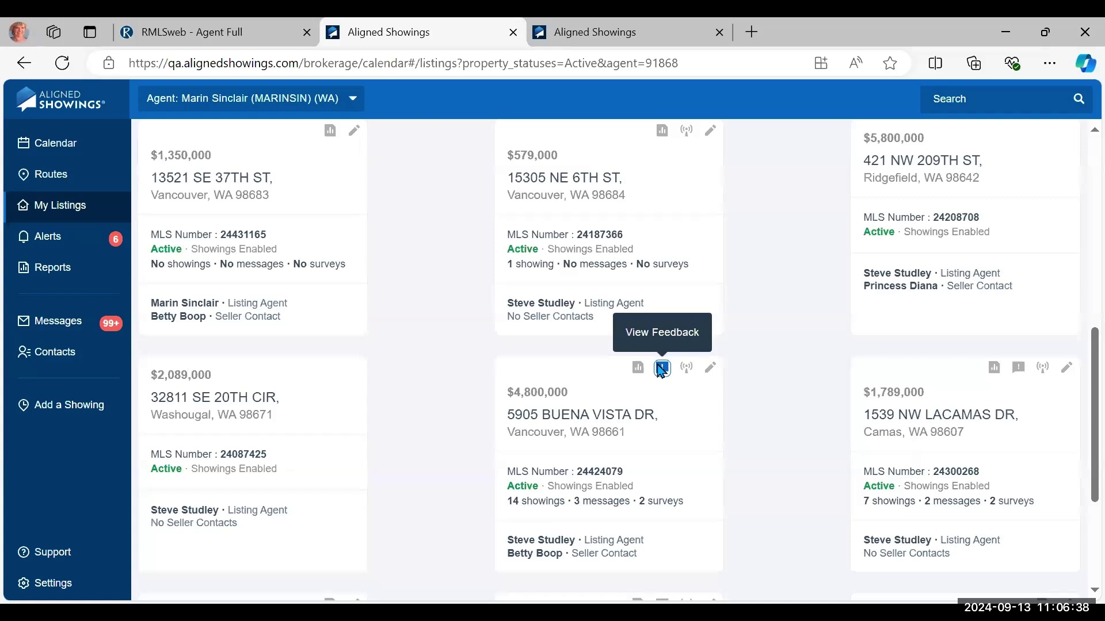
click(661, 369)
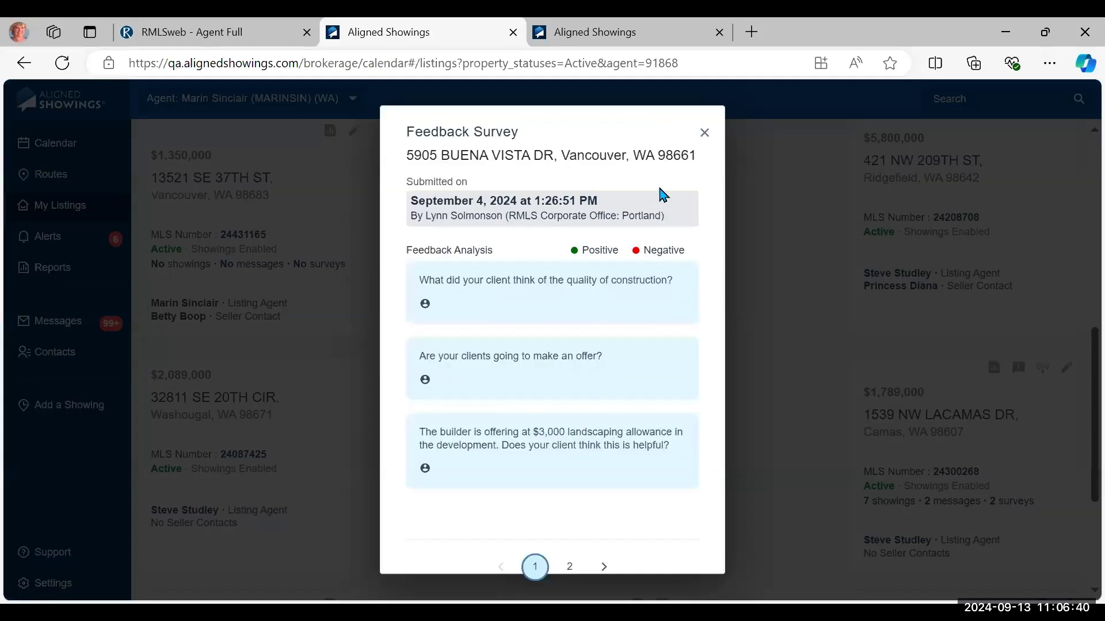
click(570, 569)
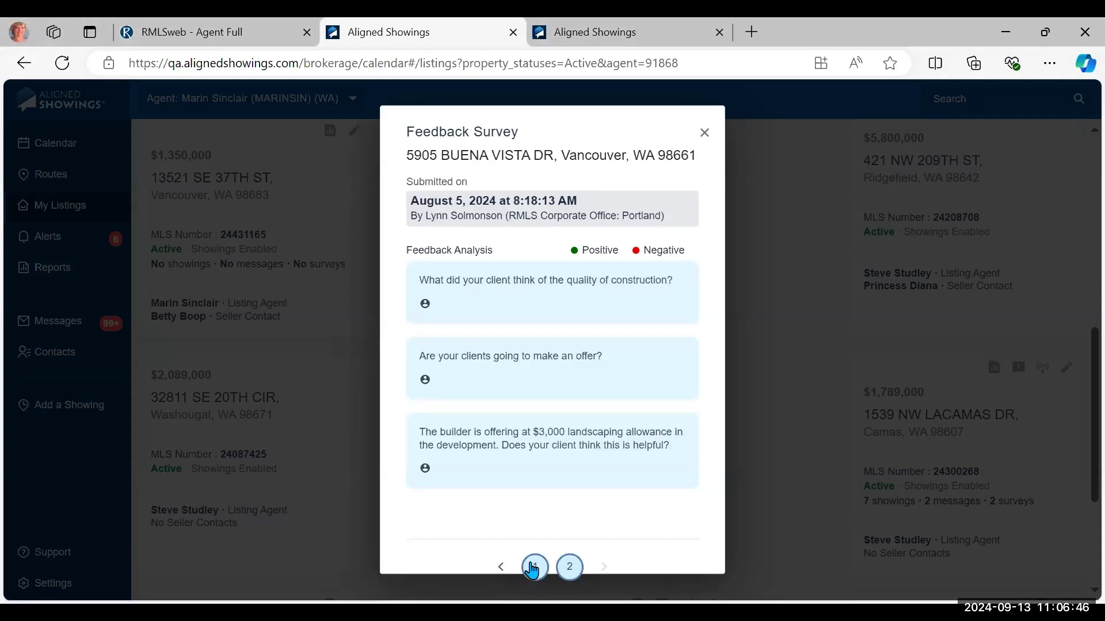
click(532, 569)
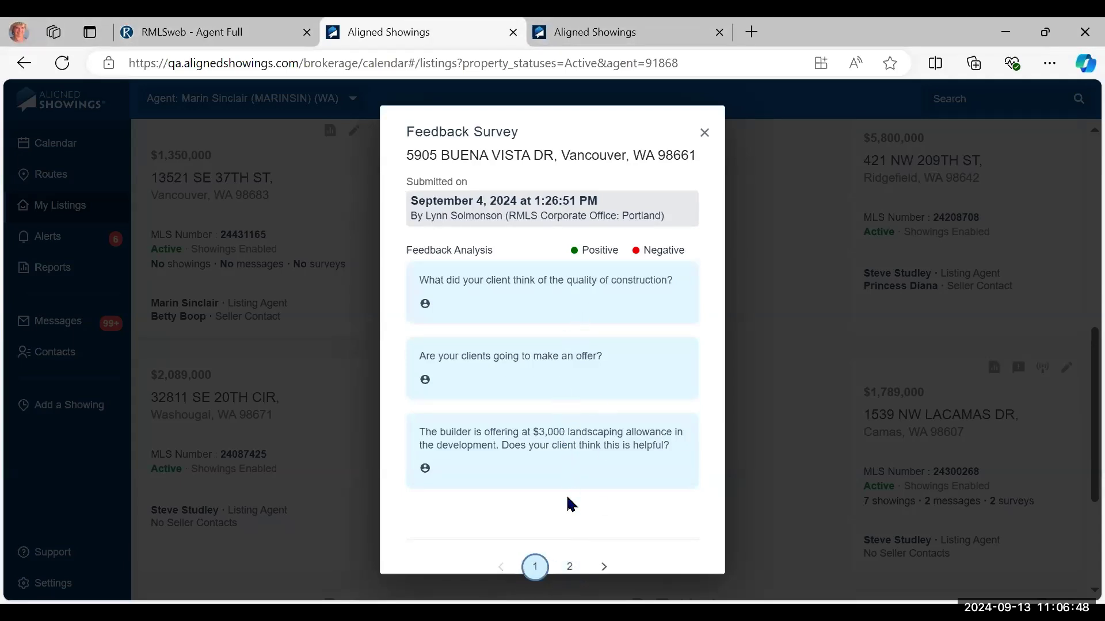
click(569, 565)
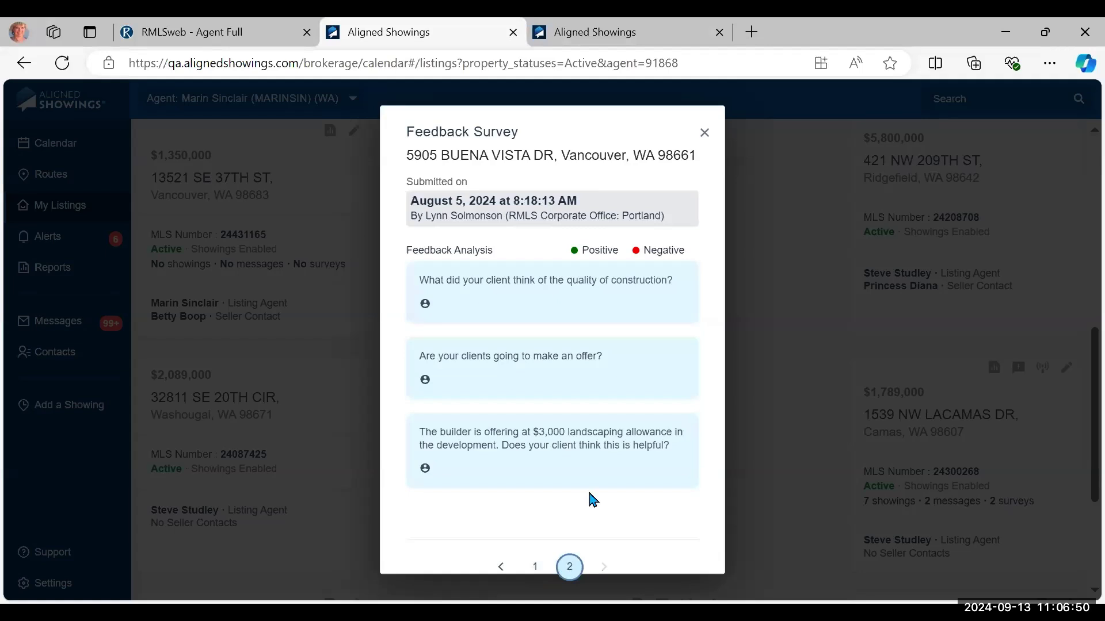
click(703, 134)
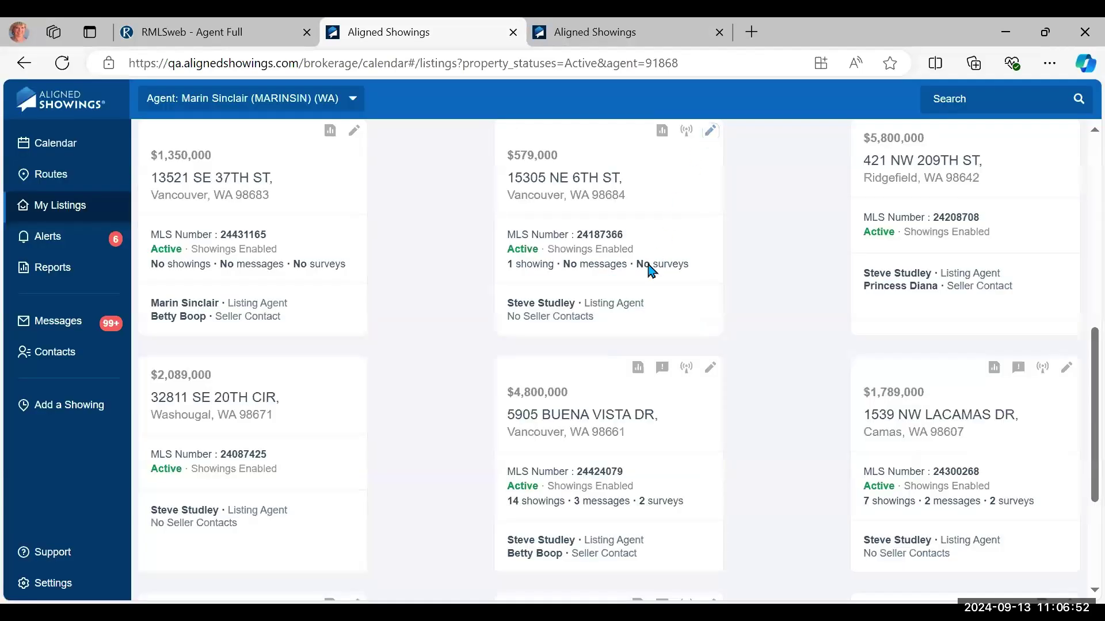
click(637, 368)
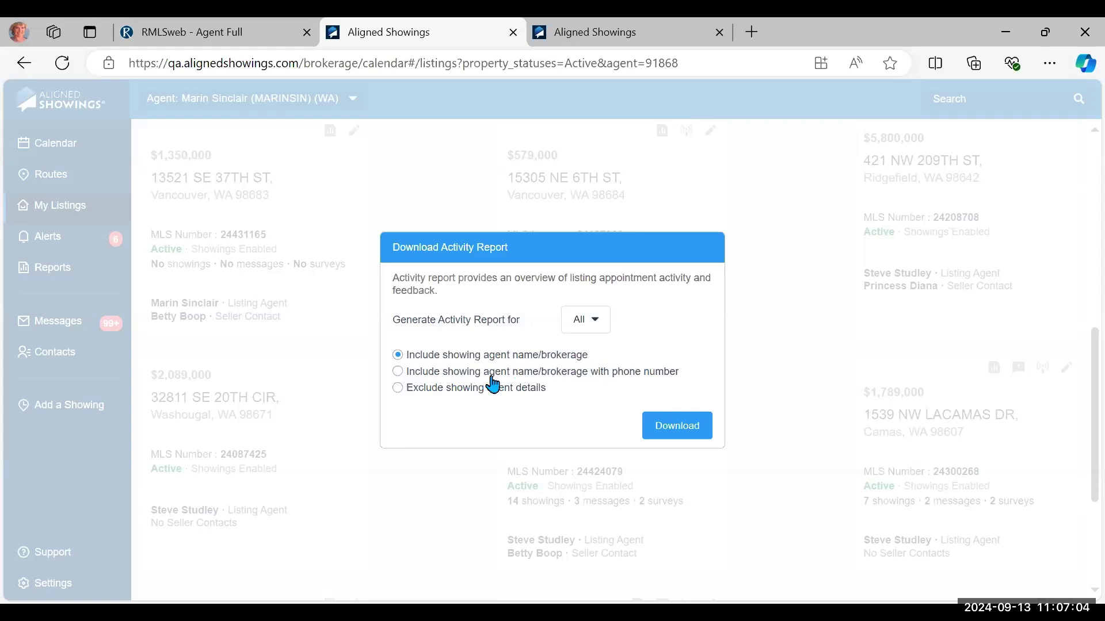
click(401, 374)
click(679, 430)
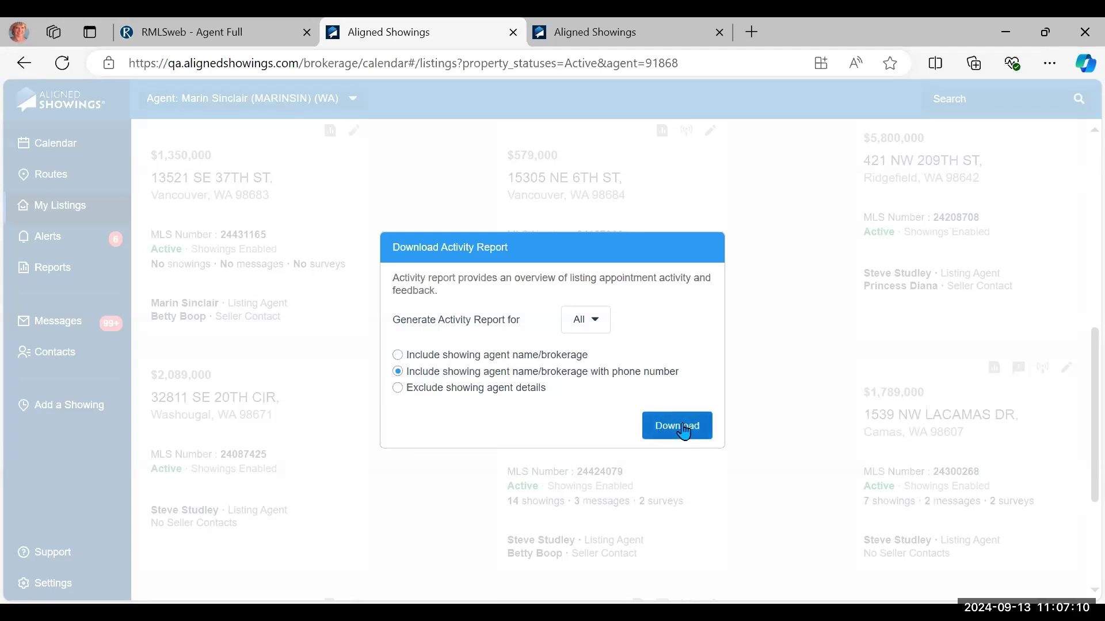
click(683, 431)
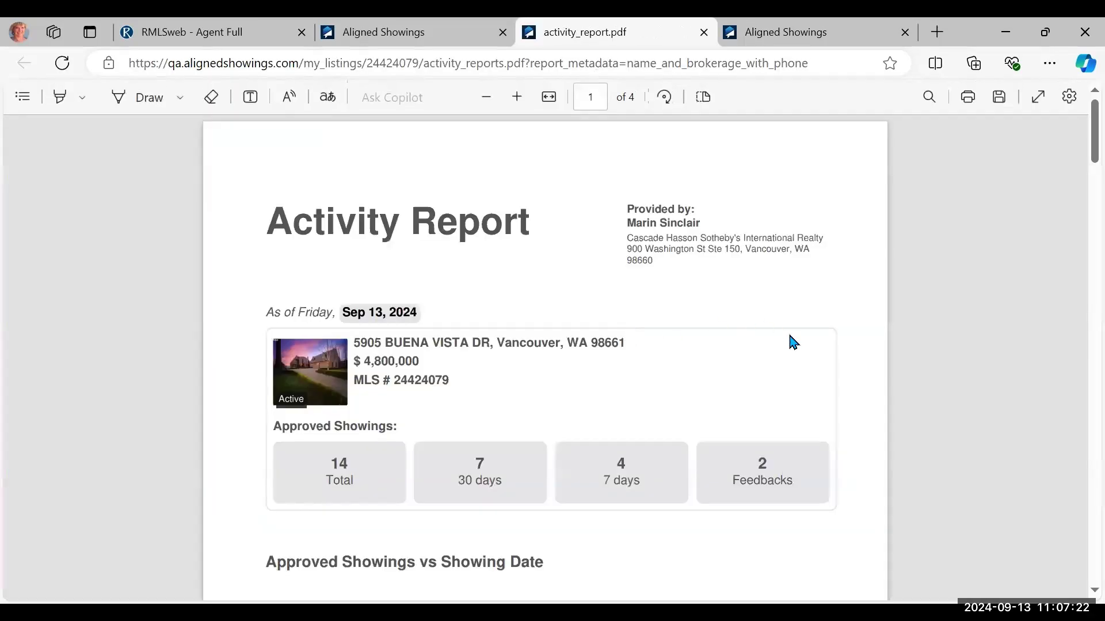
- Review the four-page activity_report.pdf, then return to the Aligned Showings listings tab
scroll(849, 353, down, 5)
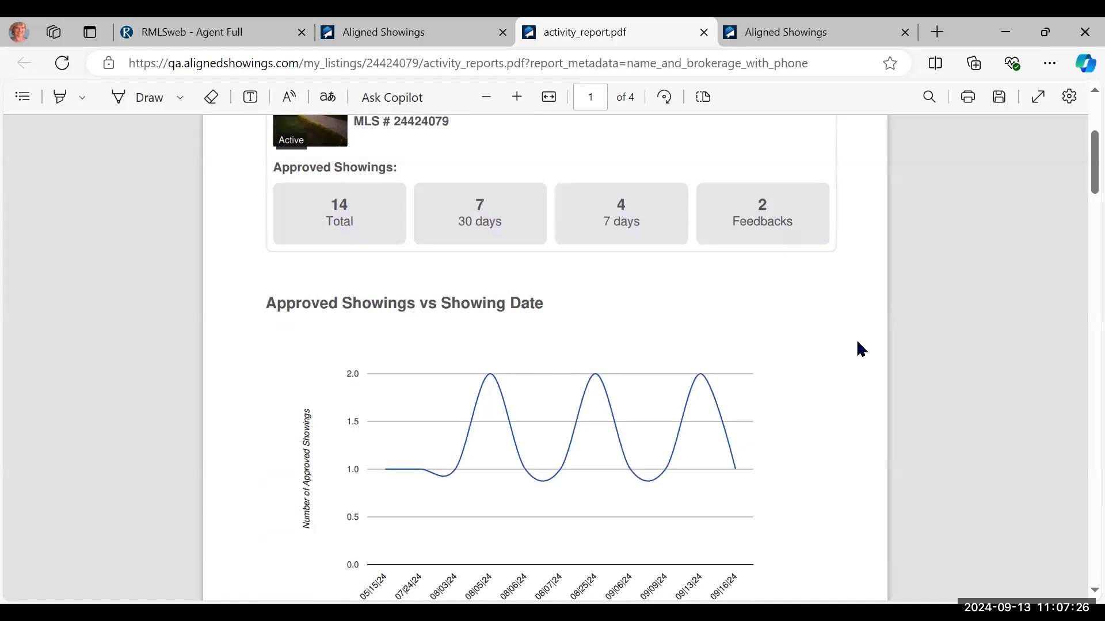
scroll(861, 350, up, 2)
scroll(862, 349, down, 7)
scroll(861, 349, down, 10)
scroll(870, 341, down, 6)
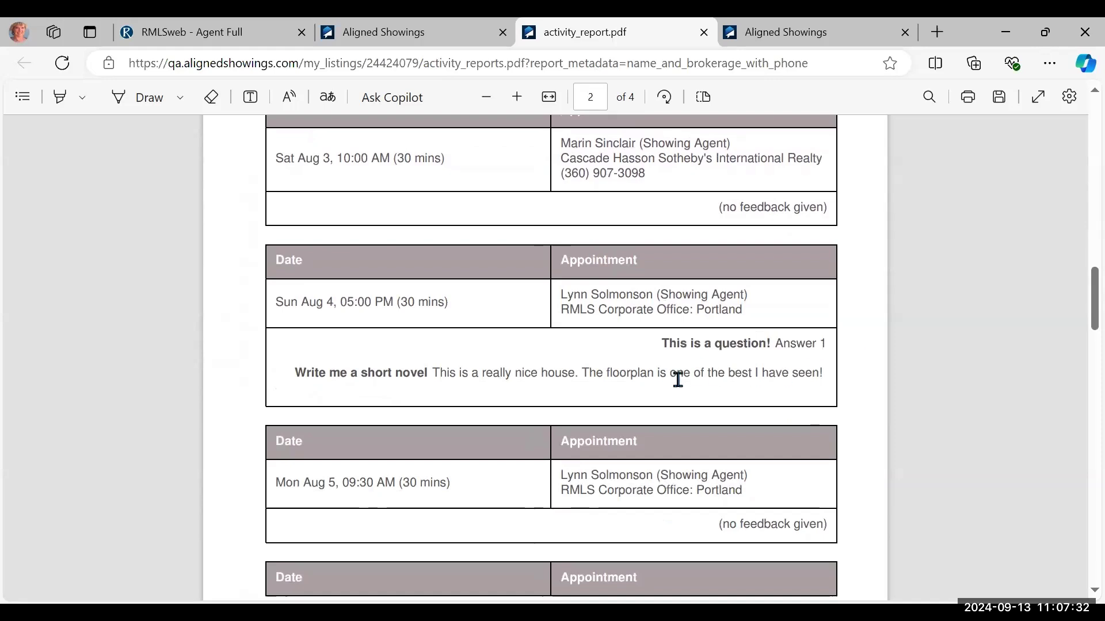
scroll(802, 382, down, 5)
scroll(806, 384, down, 4)
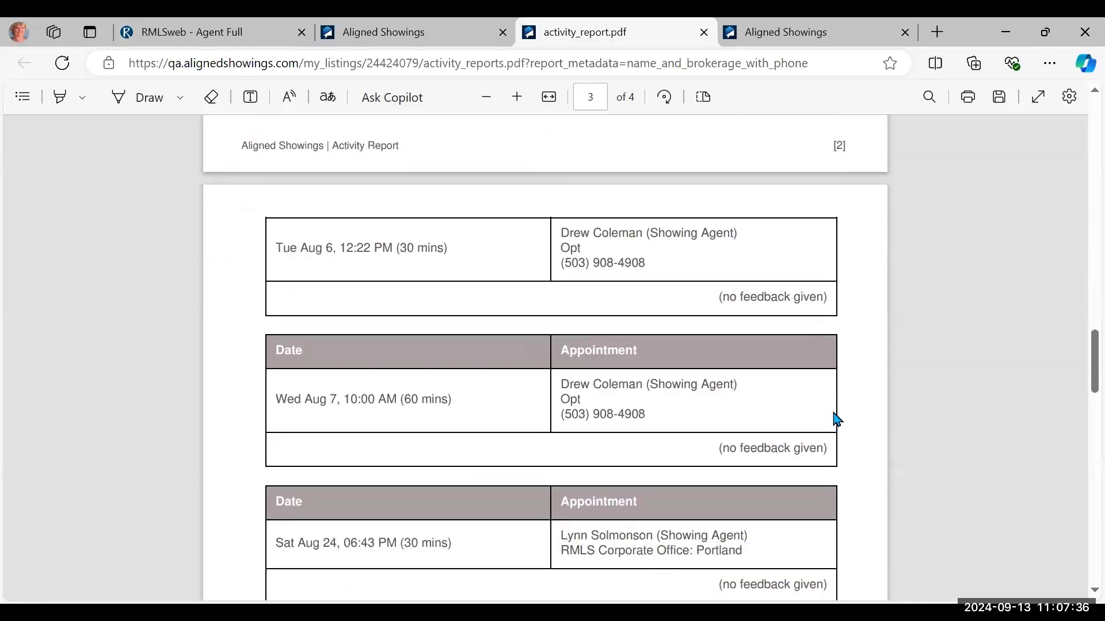
scroll(787, 325, up, 5)
scroll(838, 343, up, 18)
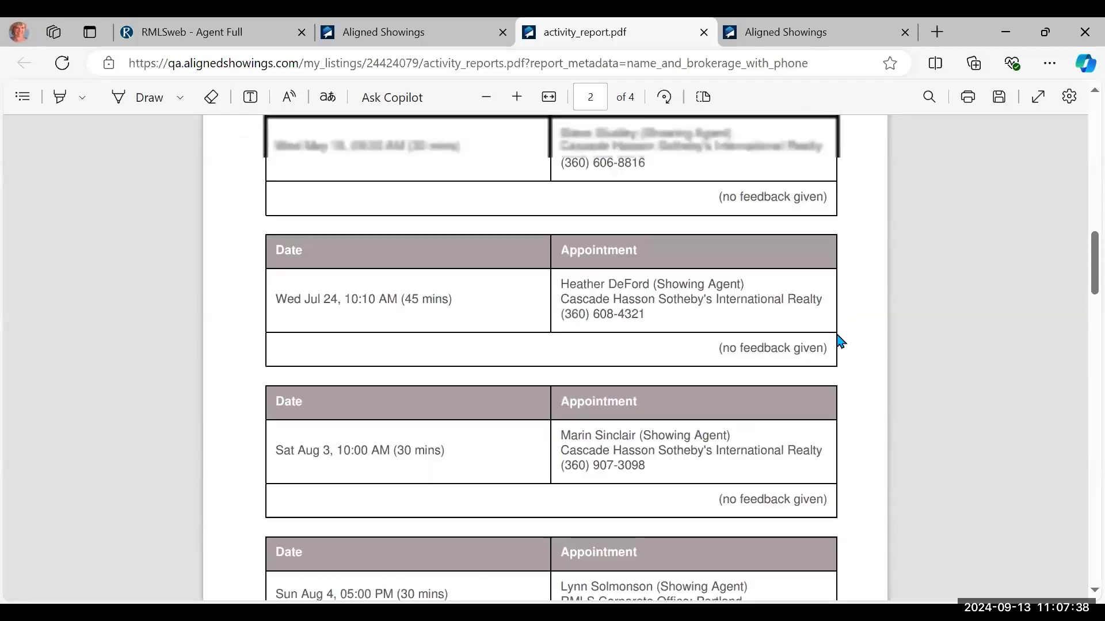
scroll(827, 268, up, 3)
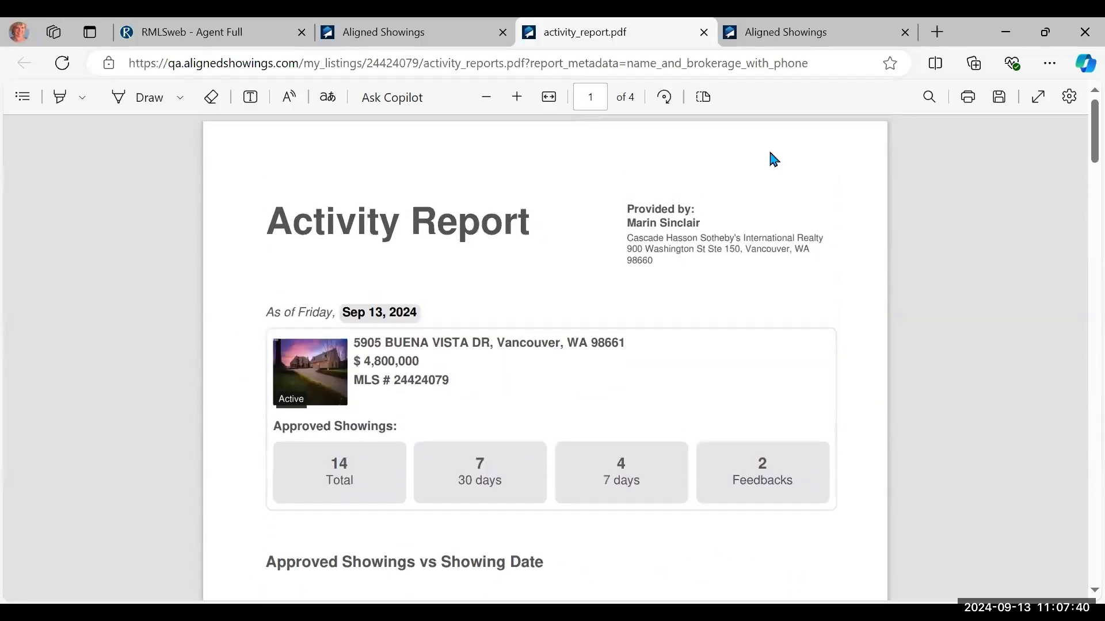
key(ctrl+shift+Tab)
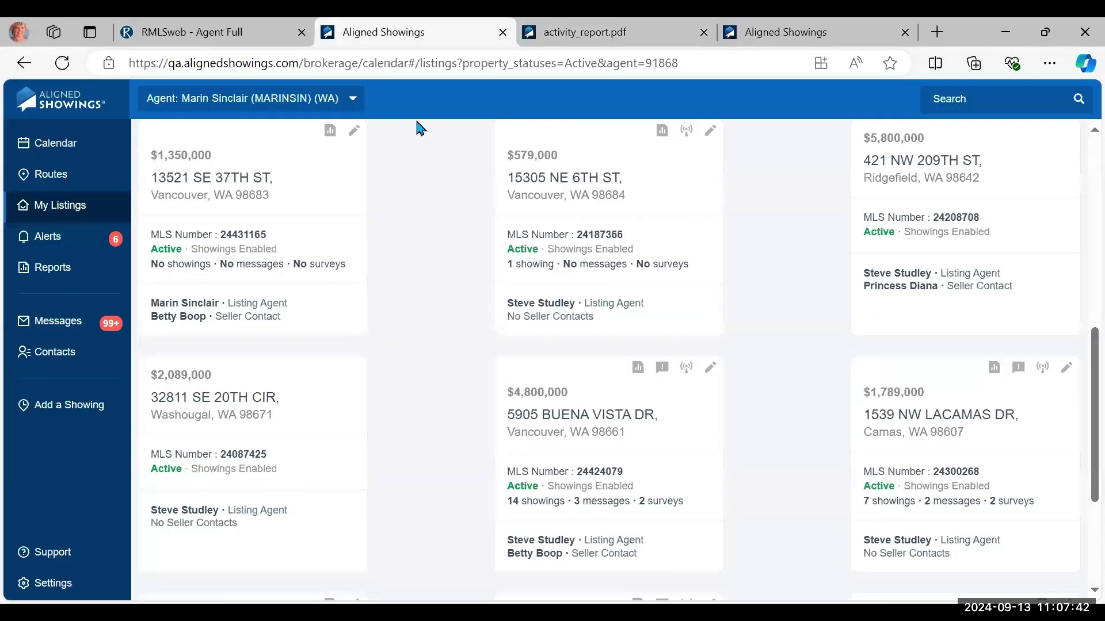
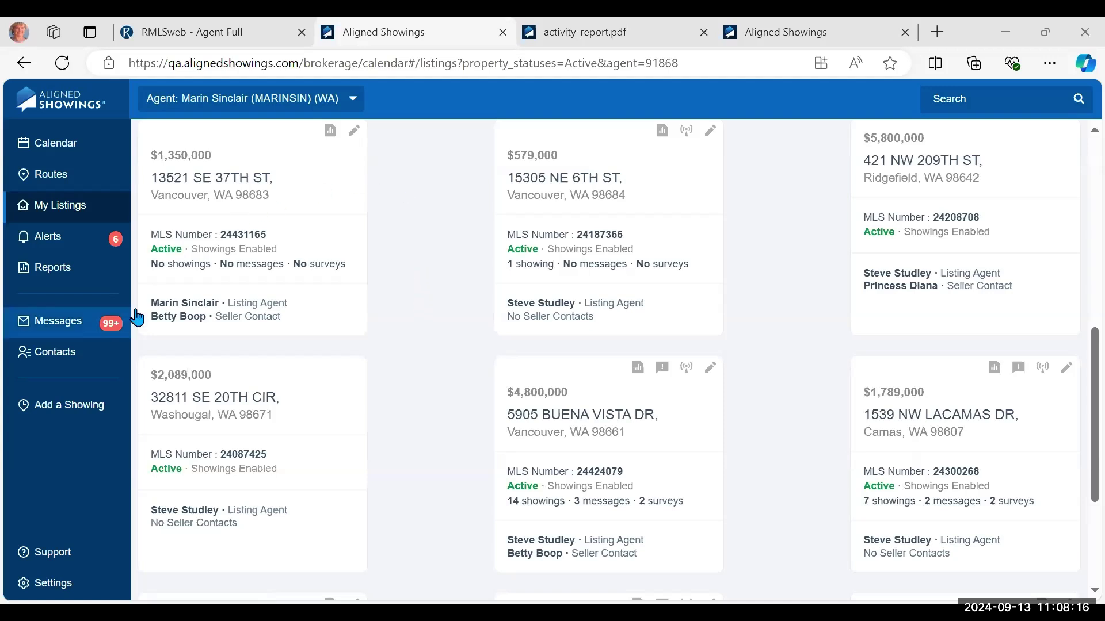
- Open the Add a Showing search page, then return to the MLS search results
click(55, 412)
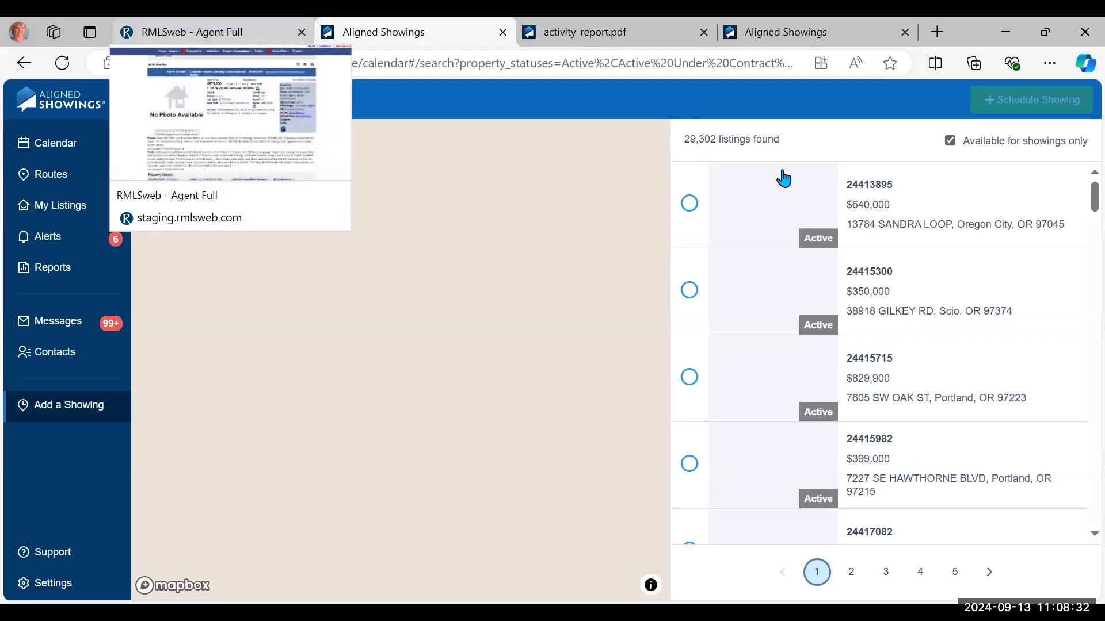
key(ctrl+shift+Tab)
scroll(741, 141, up, 3)
click(739, 137)
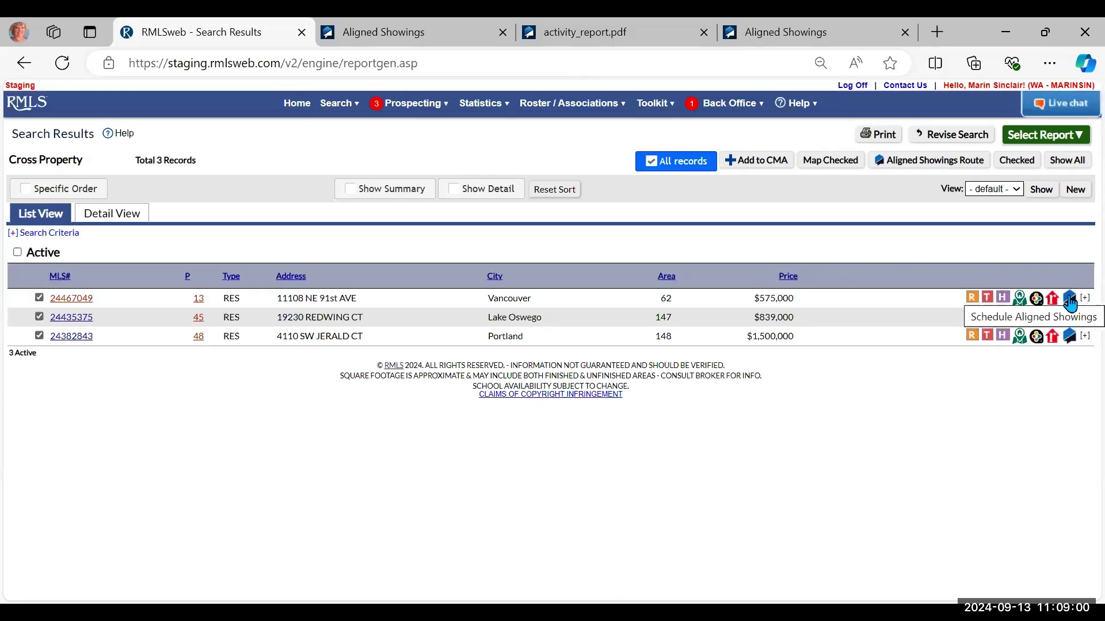
click(1070, 300)
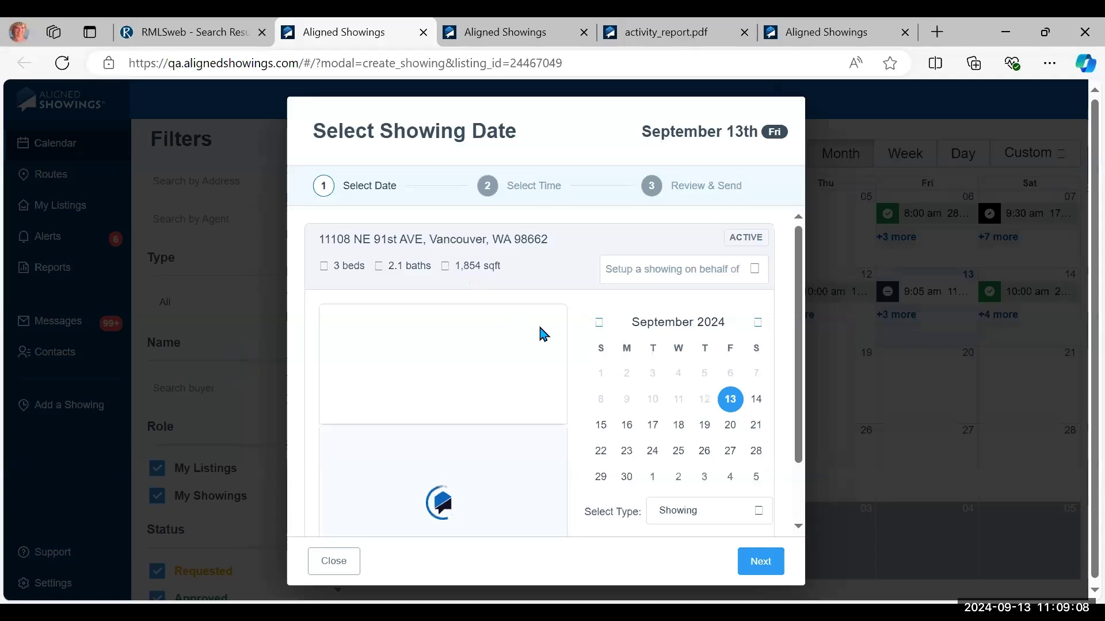
- Book the showing on behalf of the Realty Pro, Inc agent as a regular Showing
scroll(542, 323, down, 1)
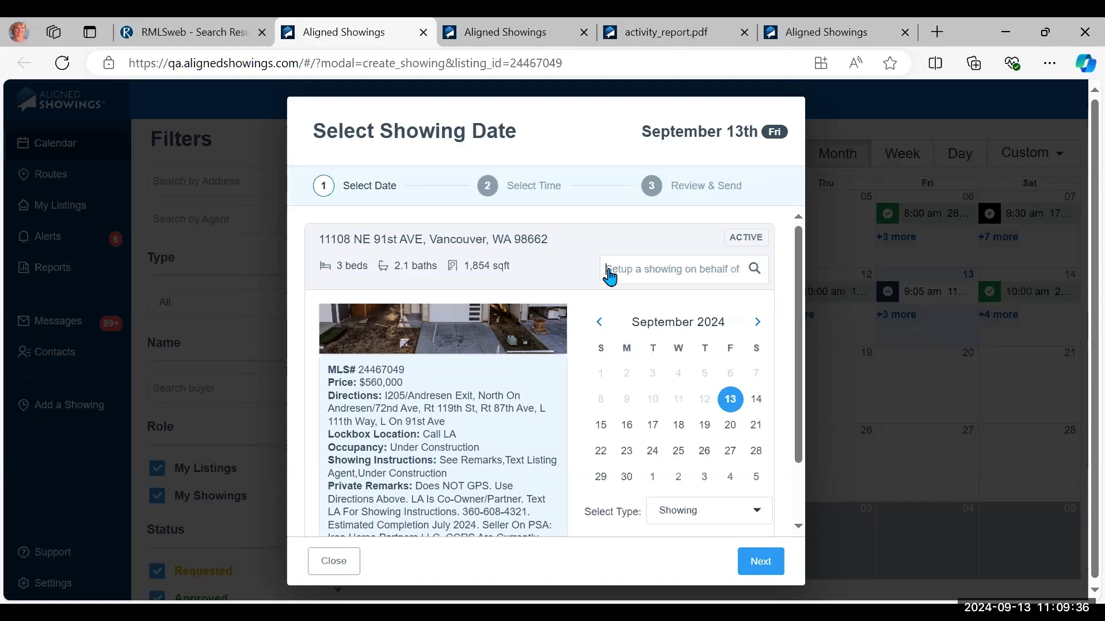
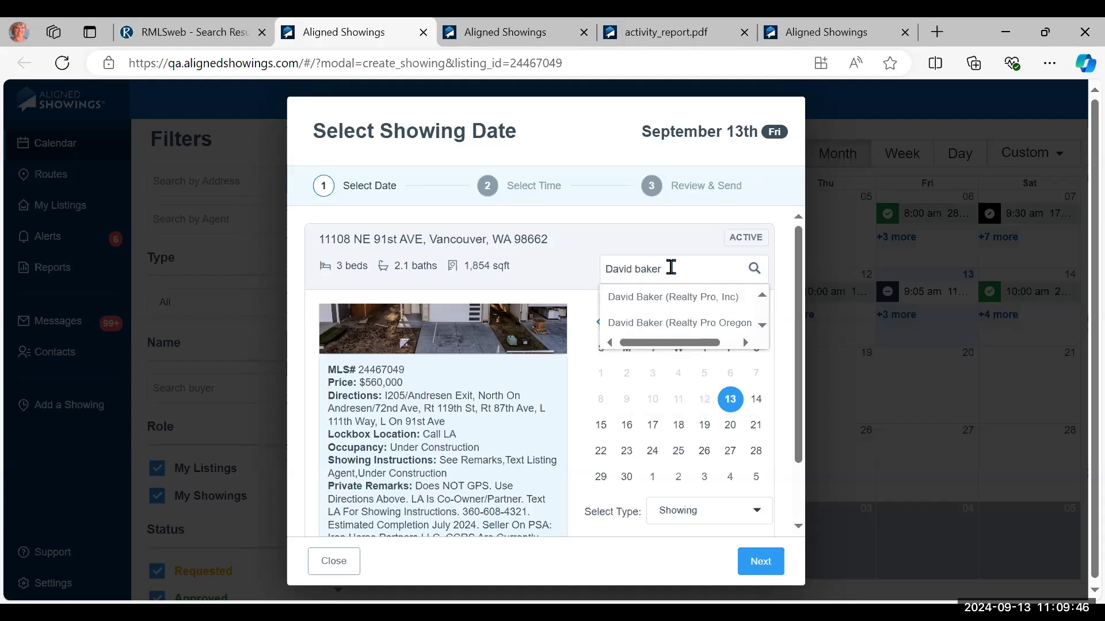
click(656, 300)
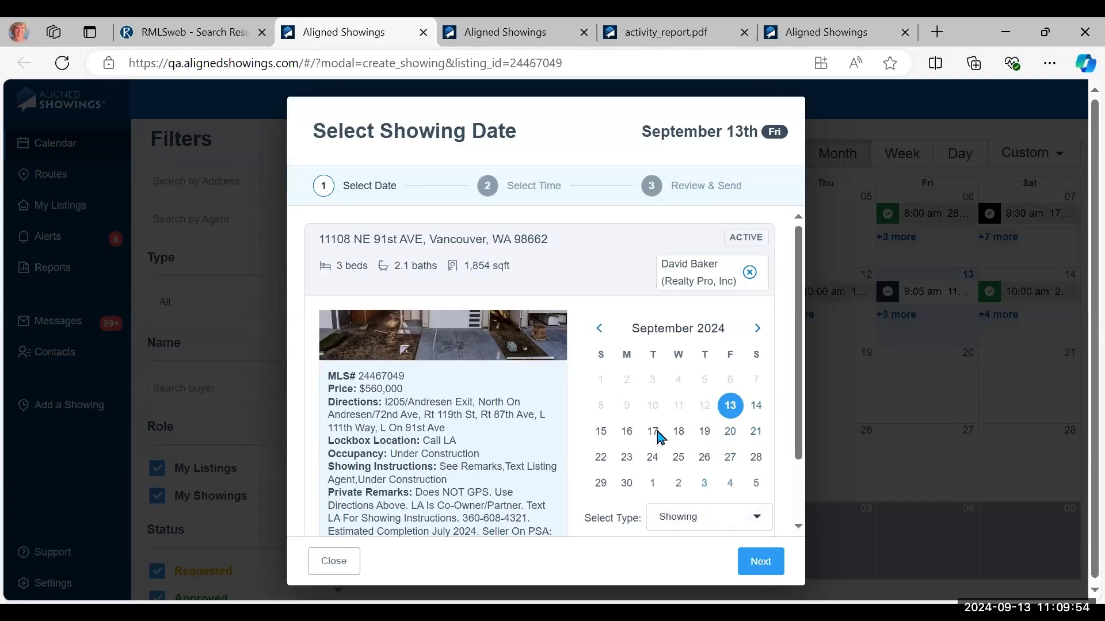
click(693, 518)
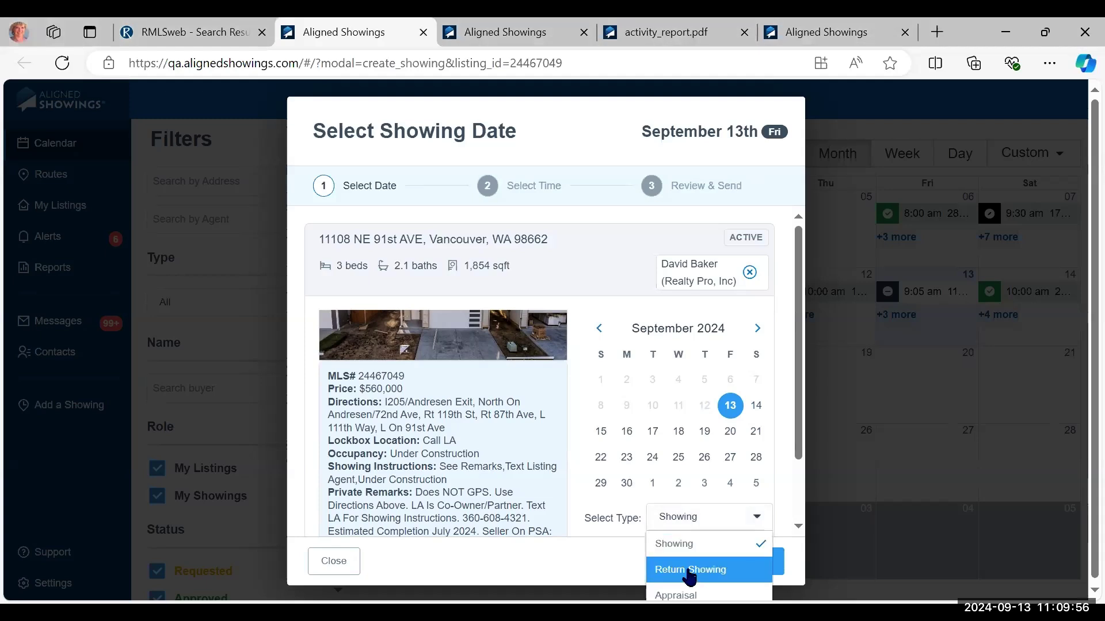
click(642, 569)
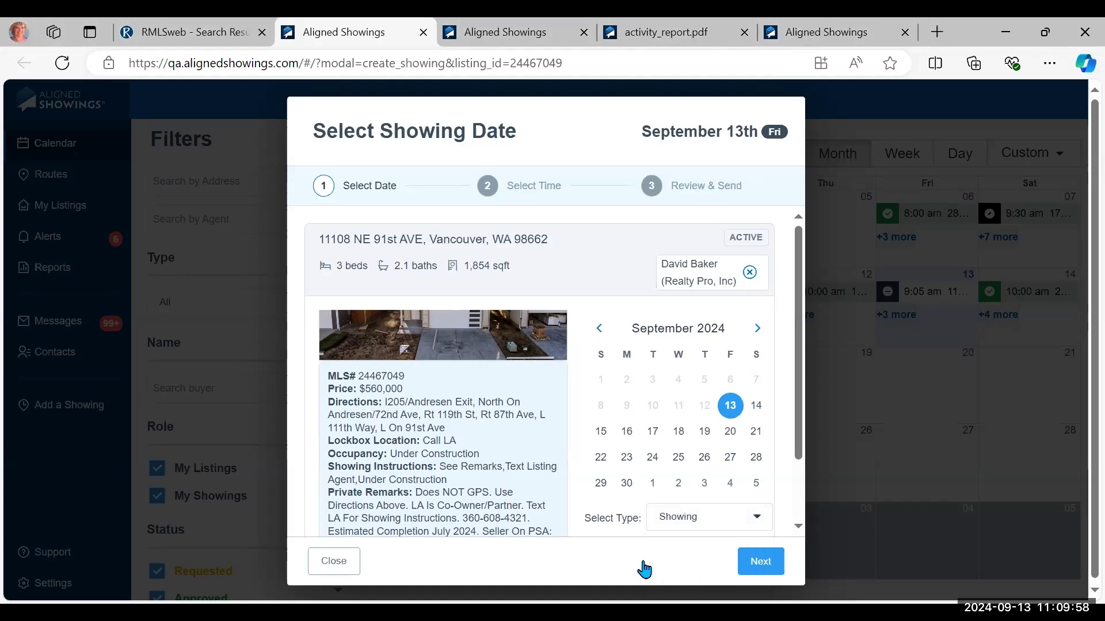
click(758, 564)
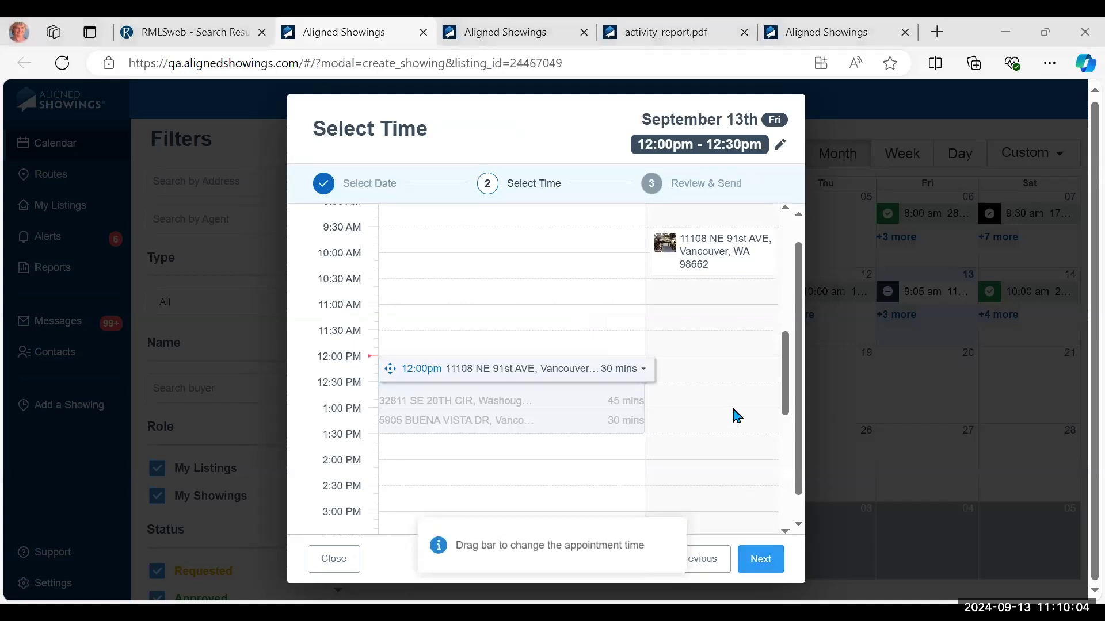
- Move the showing slot to 2:00pm on September 13th
scroll(591, 275, down, 1)
drag(569, 290, 606, 309)
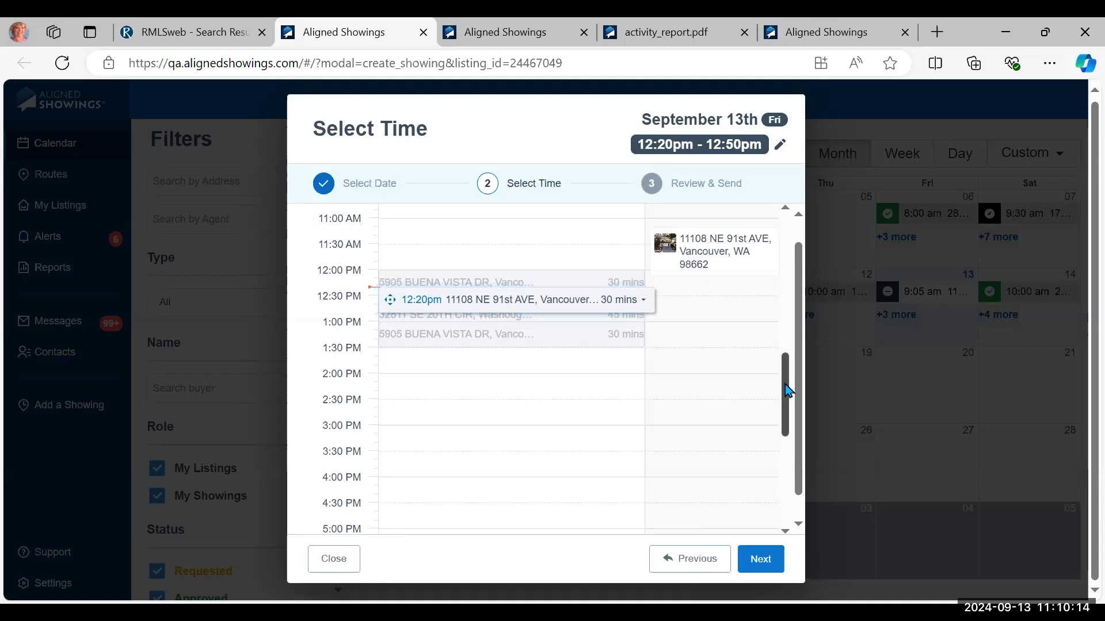
scroll(788, 391, up, 4)
scroll(792, 343, down, 2)
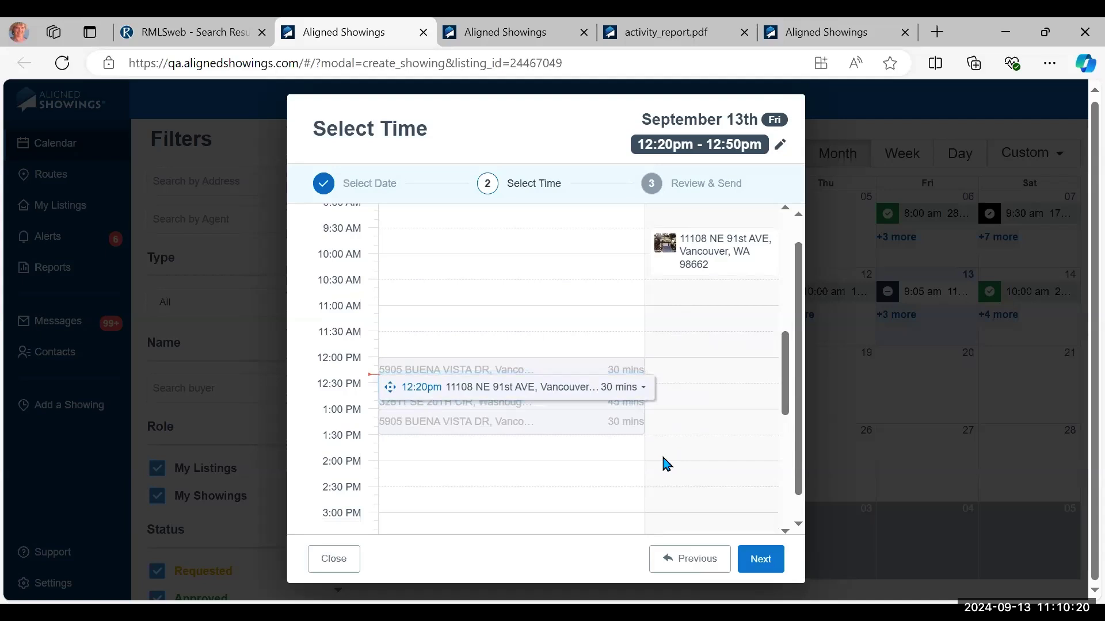
drag(587, 387, 558, 426)
drag(558, 344, 557, 387)
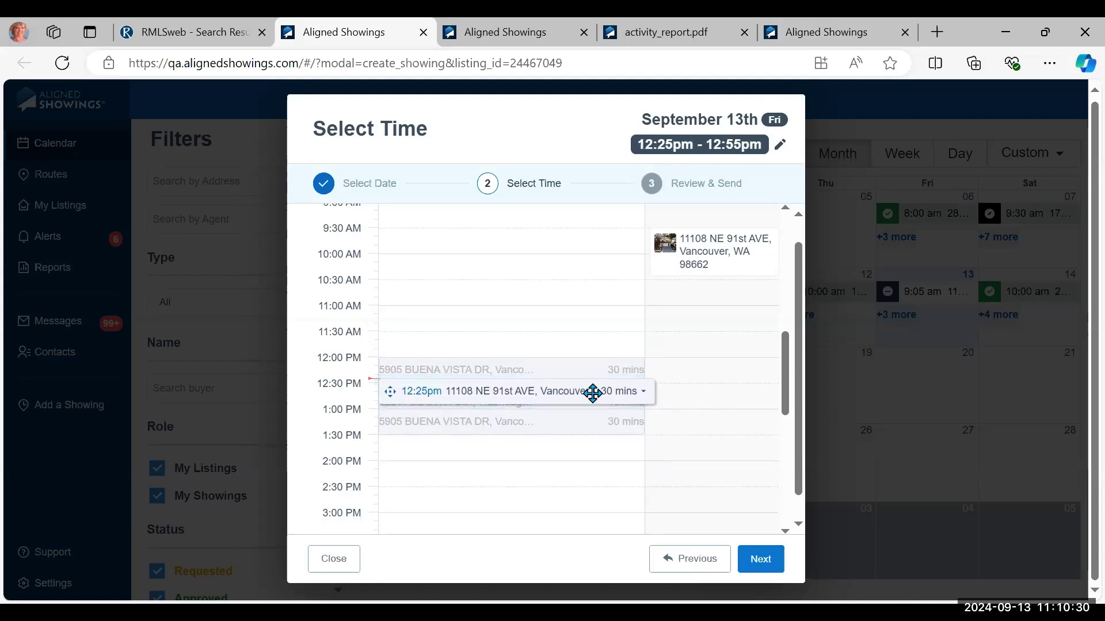
scroll(549, 388, down, 2)
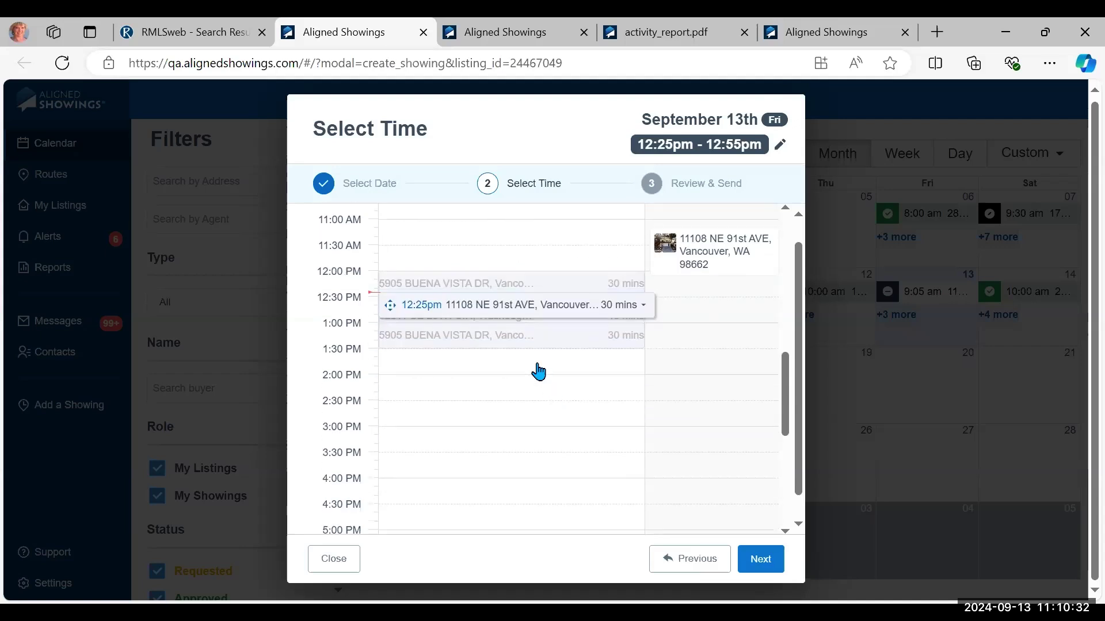
drag(506, 298, 505, 380)
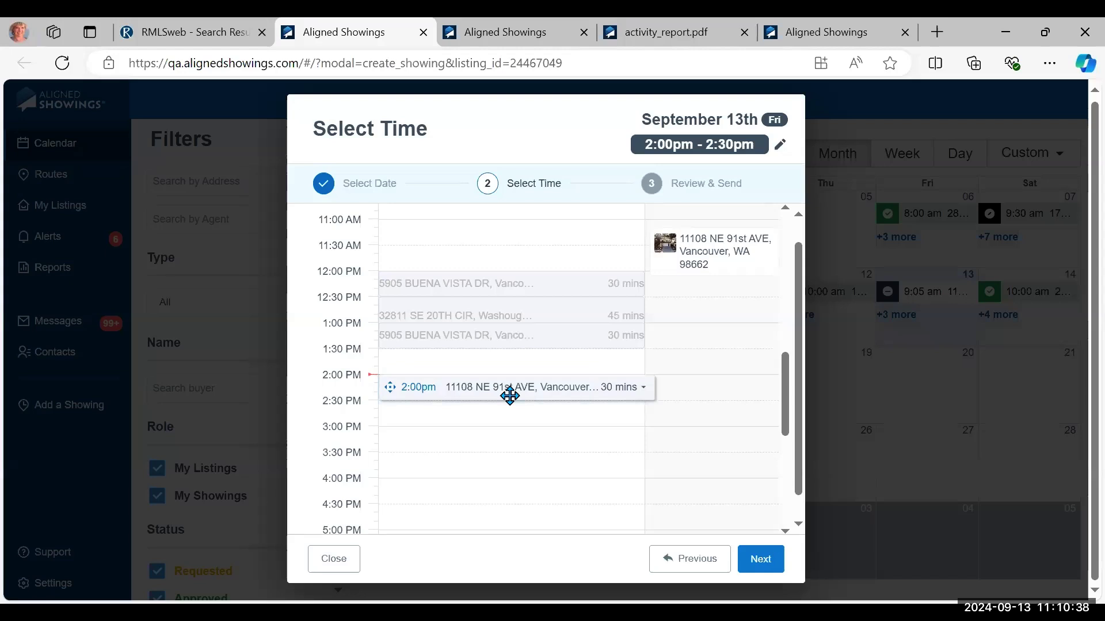
- Set the showing length to 45 minutes and confirm the 2:00–2:45pm time
click(644, 391)
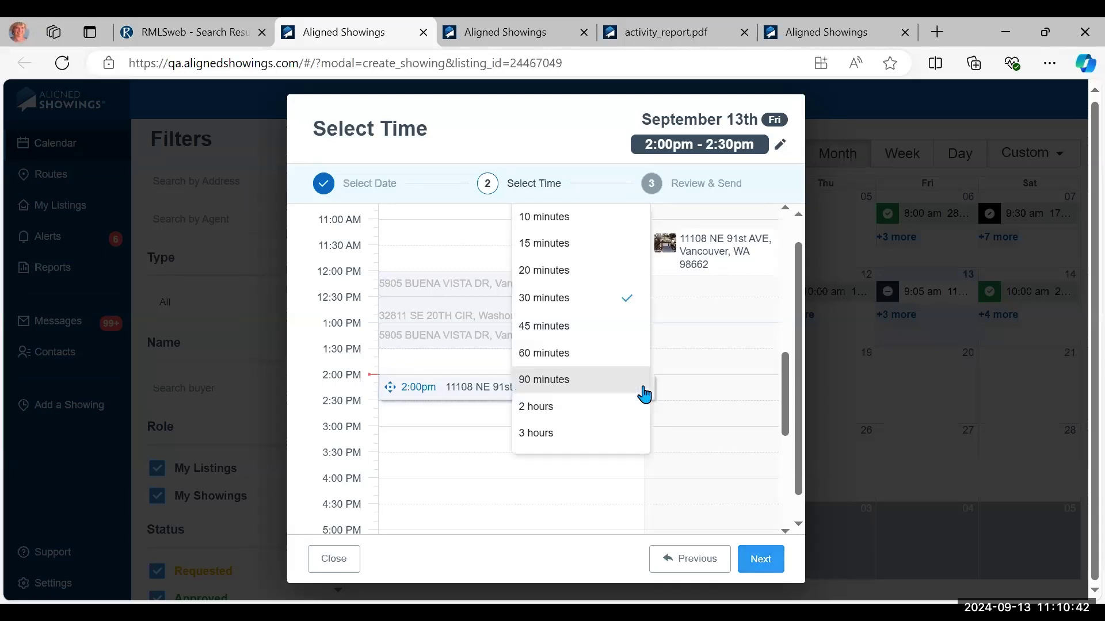
click(570, 328)
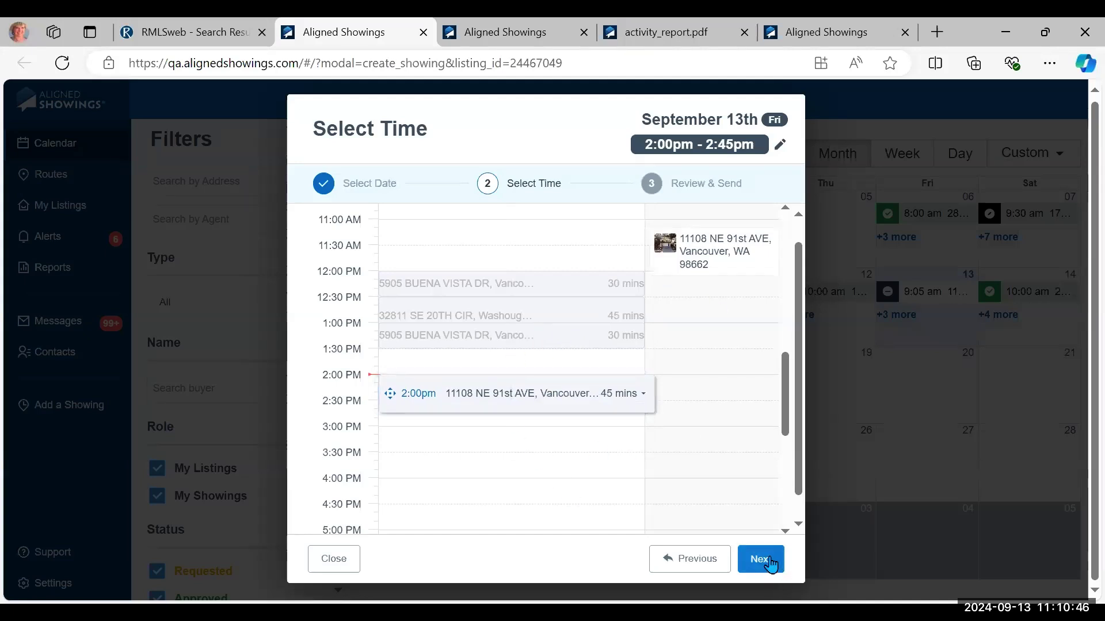
click(776, 148)
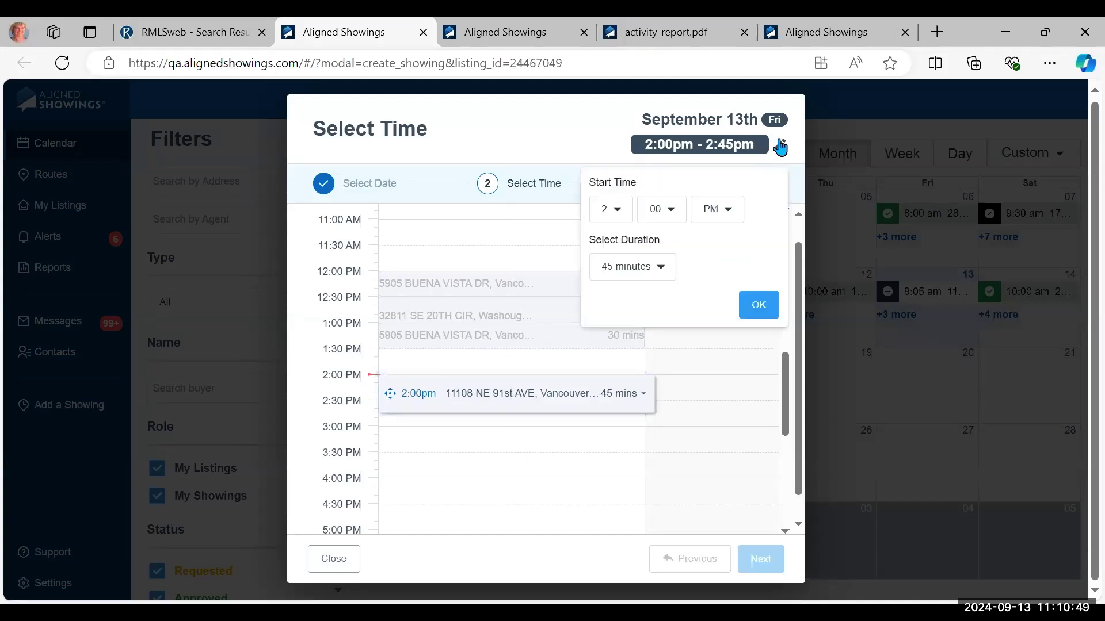
click(757, 310)
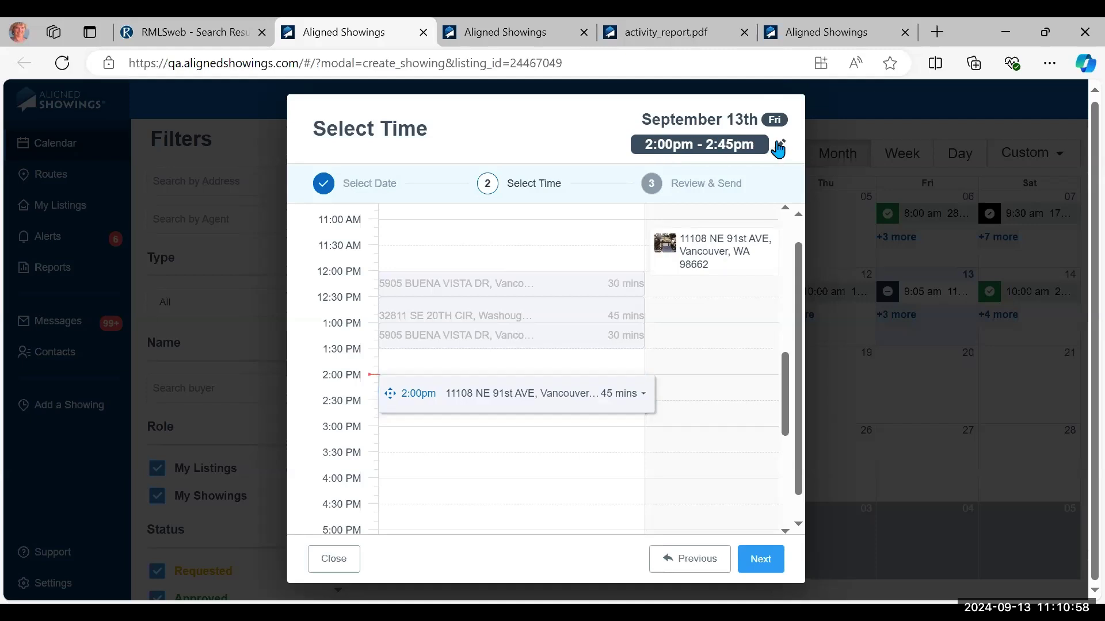
click(777, 146)
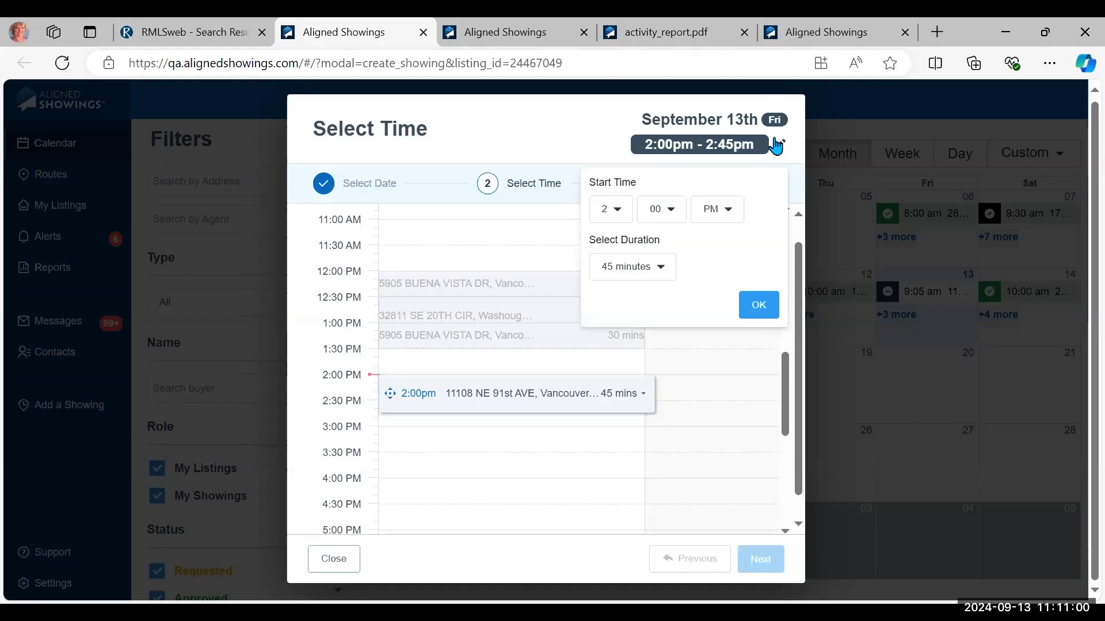
click(759, 304)
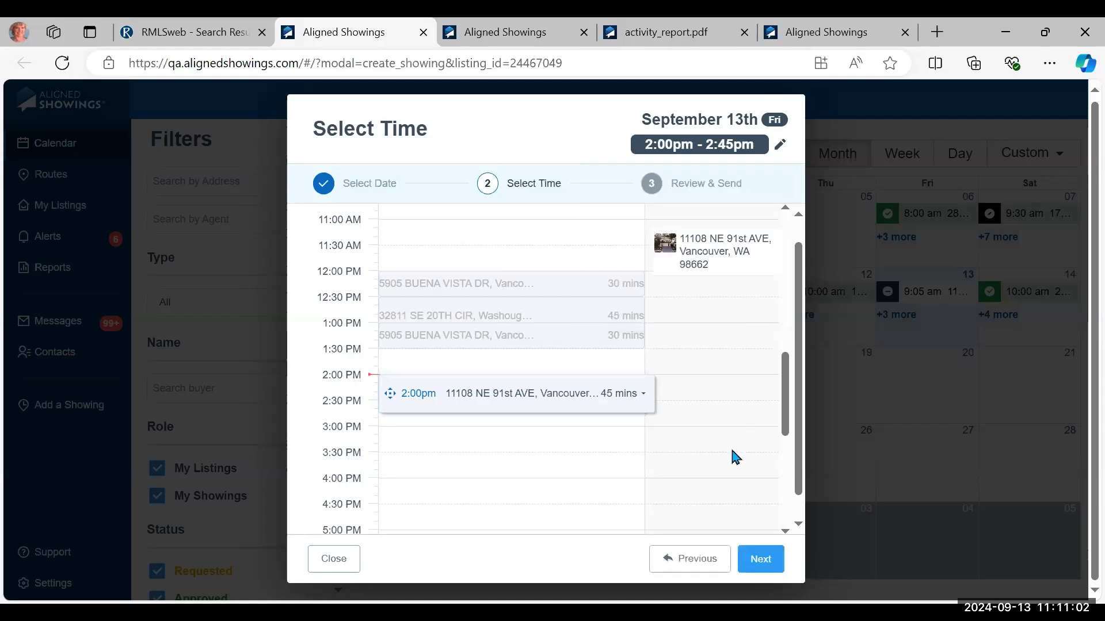
click(759, 559)
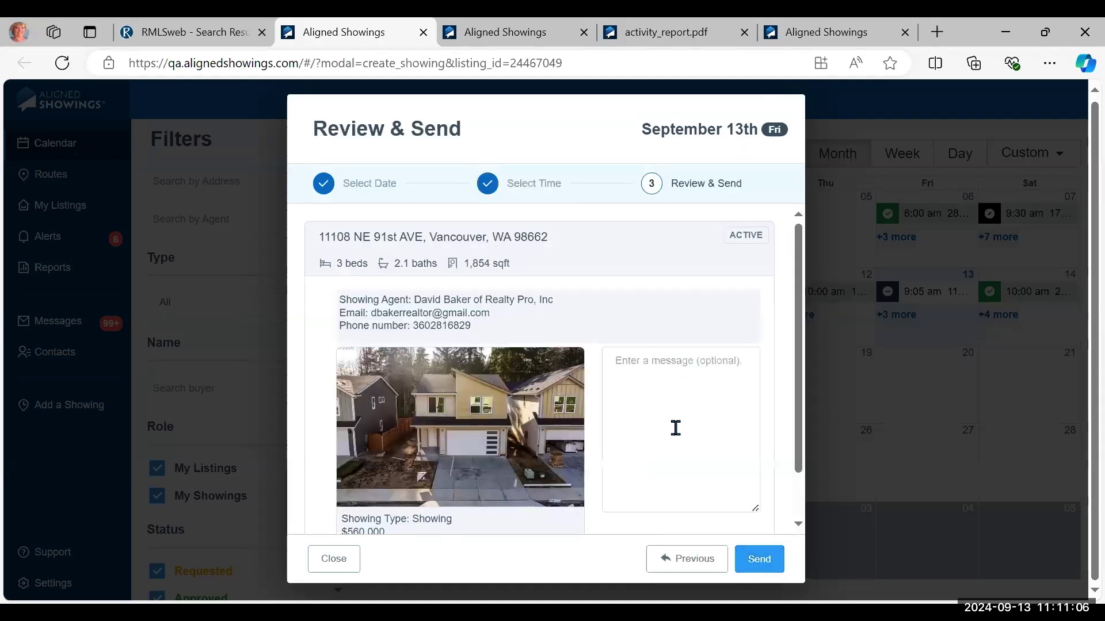
- Send the showing request for Fri Sep 13, 2:00–2:45 pm
key(Return)
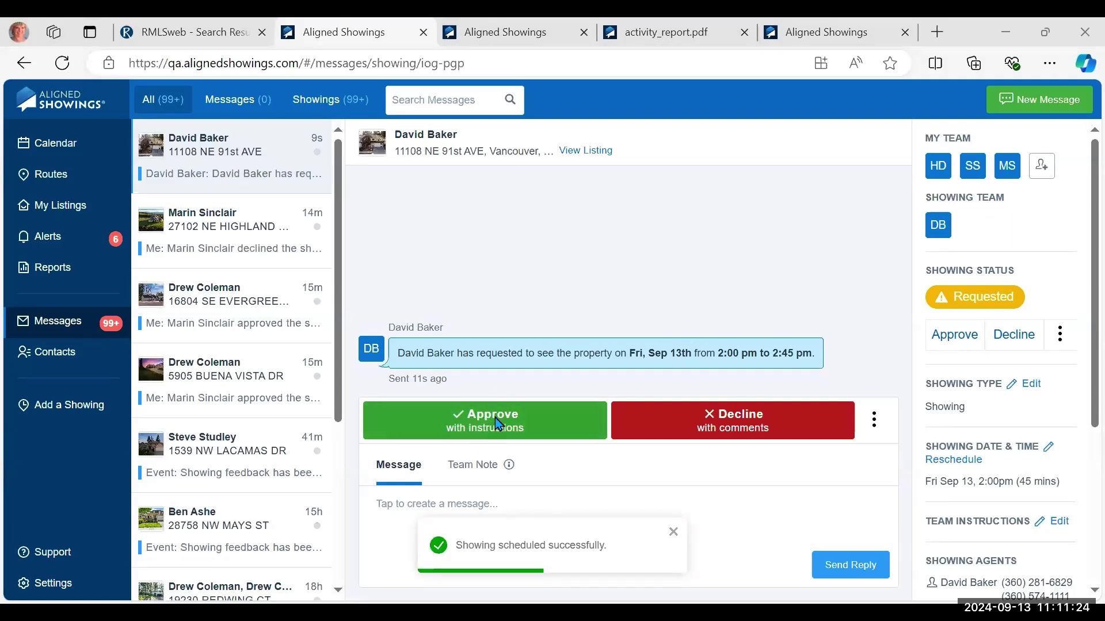
- Approve the showing with electronic SentriLock lockbox access instructions
click(498, 425)
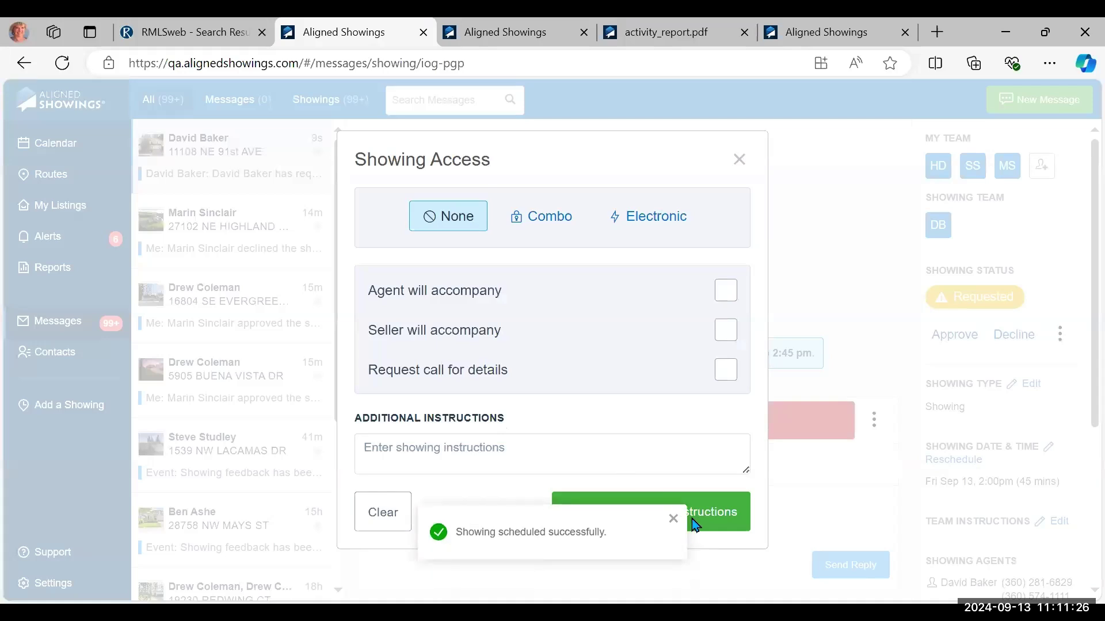
click(661, 225)
click(704, 248)
click(708, 347)
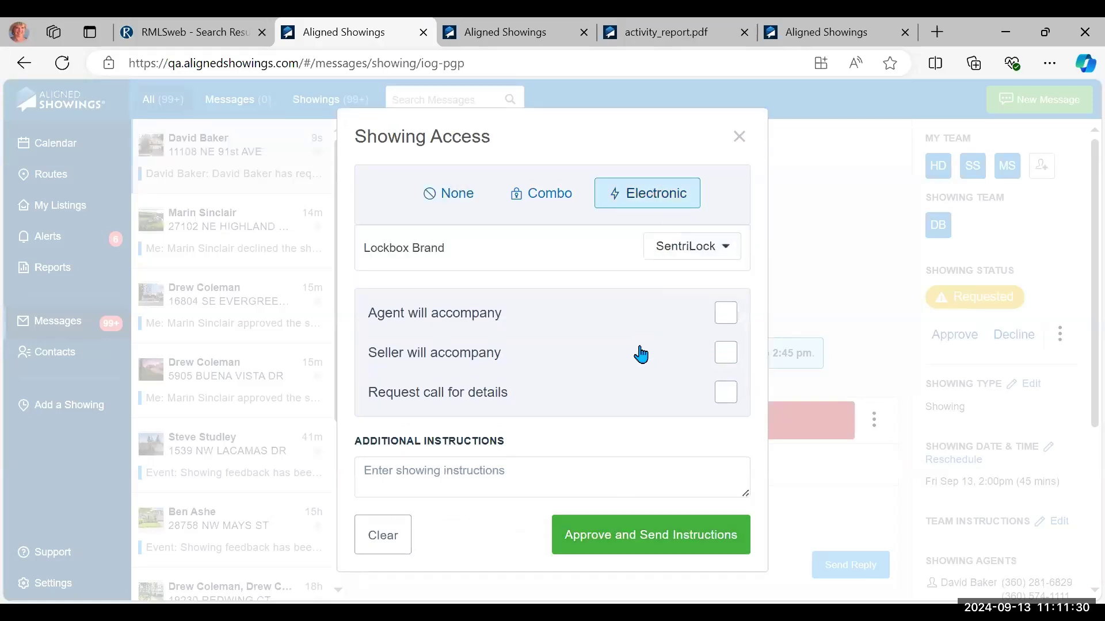
click(661, 532)
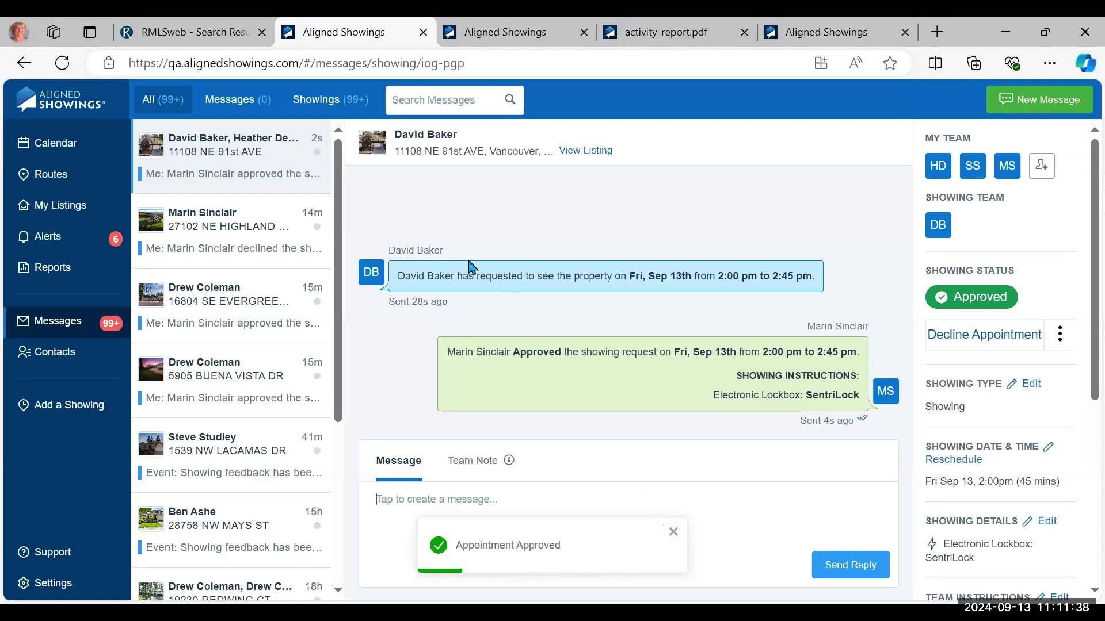
- Switch back to the RMLSweb search results browser tab
mouse_move(196, 29)
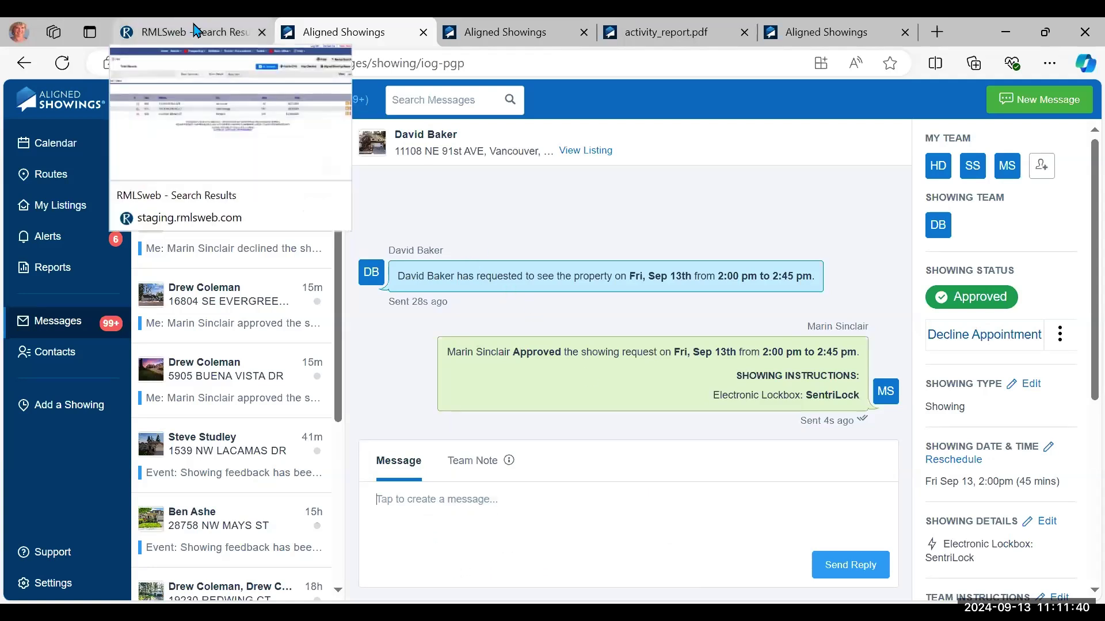
click(212, 33)
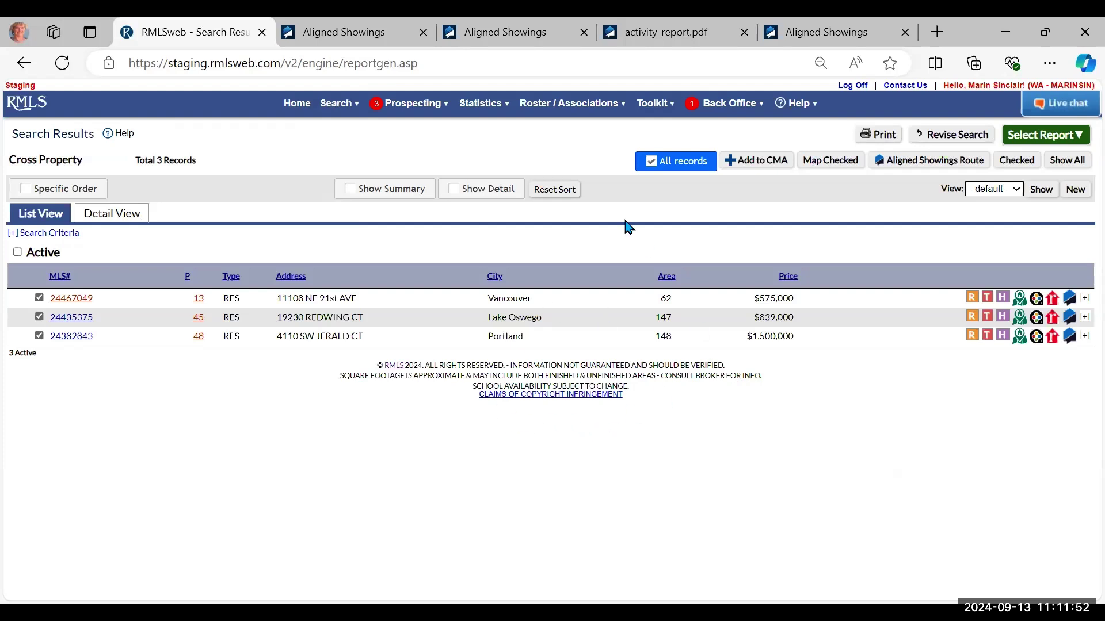
- View the upcoming route's schedule and map, then return to the Routes list
click(353, 35)
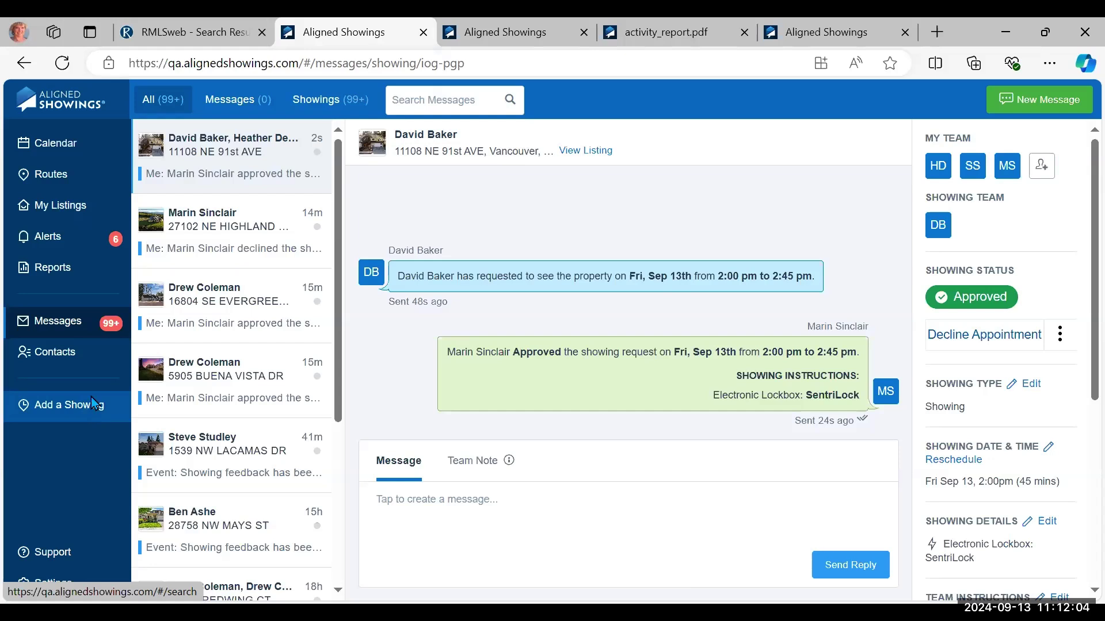
click(56, 175)
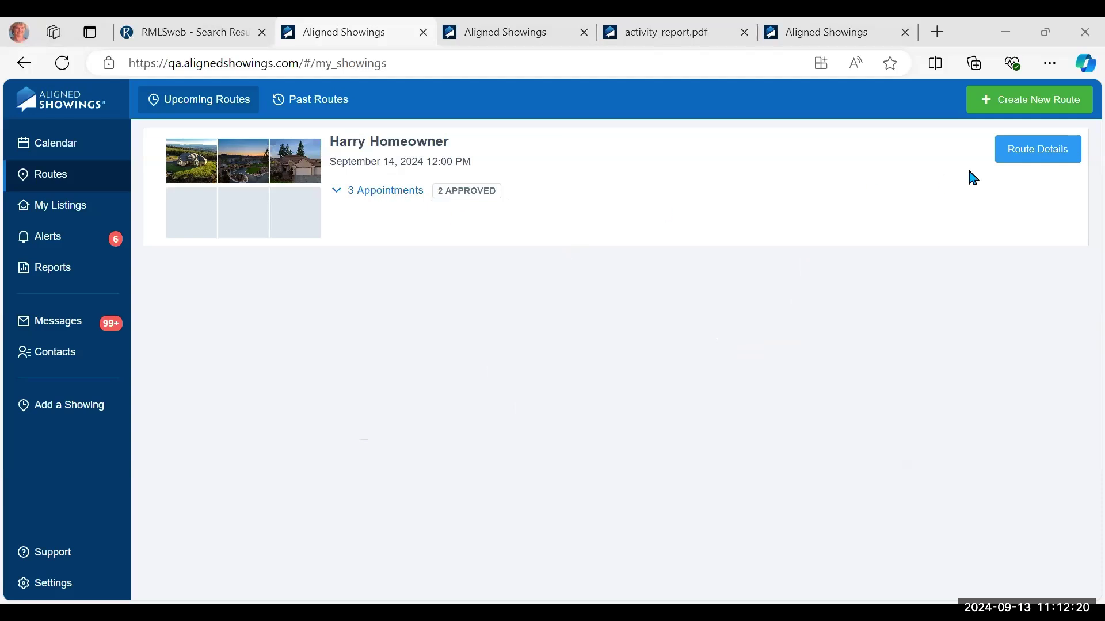
click(1038, 154)
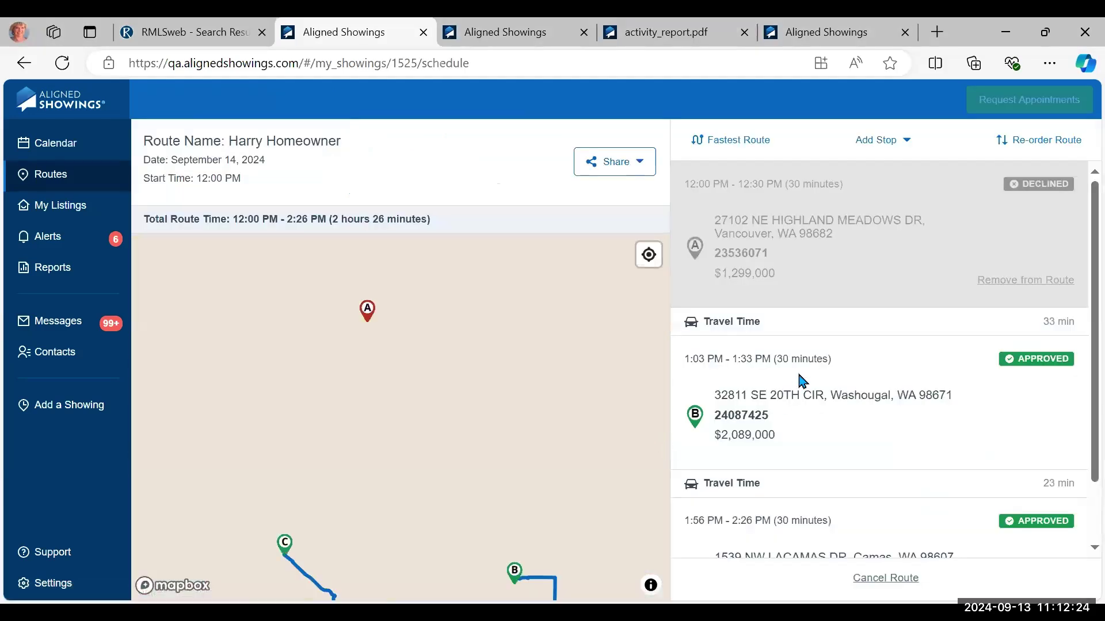
scroll(802, 439, down, 2)
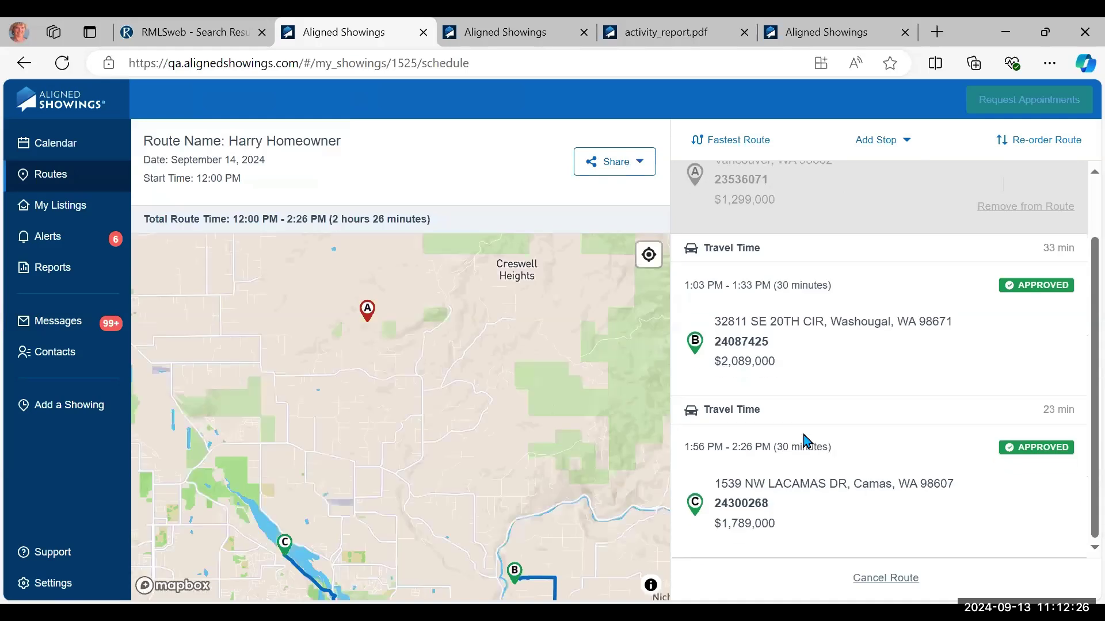
scroll(832, 523, up, 2)
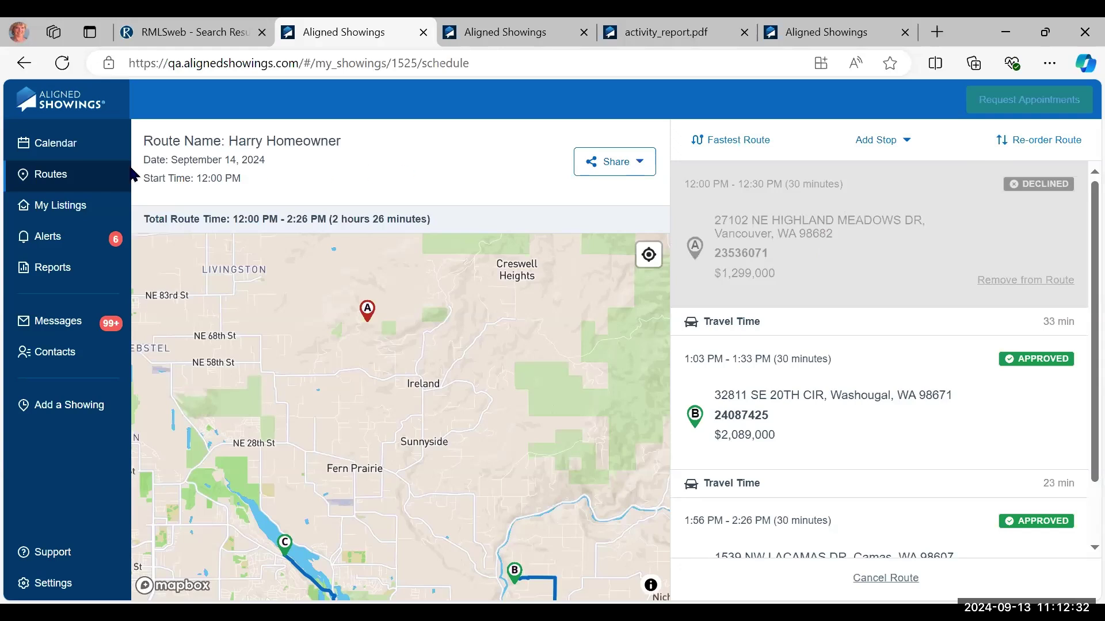
click(54, 178)
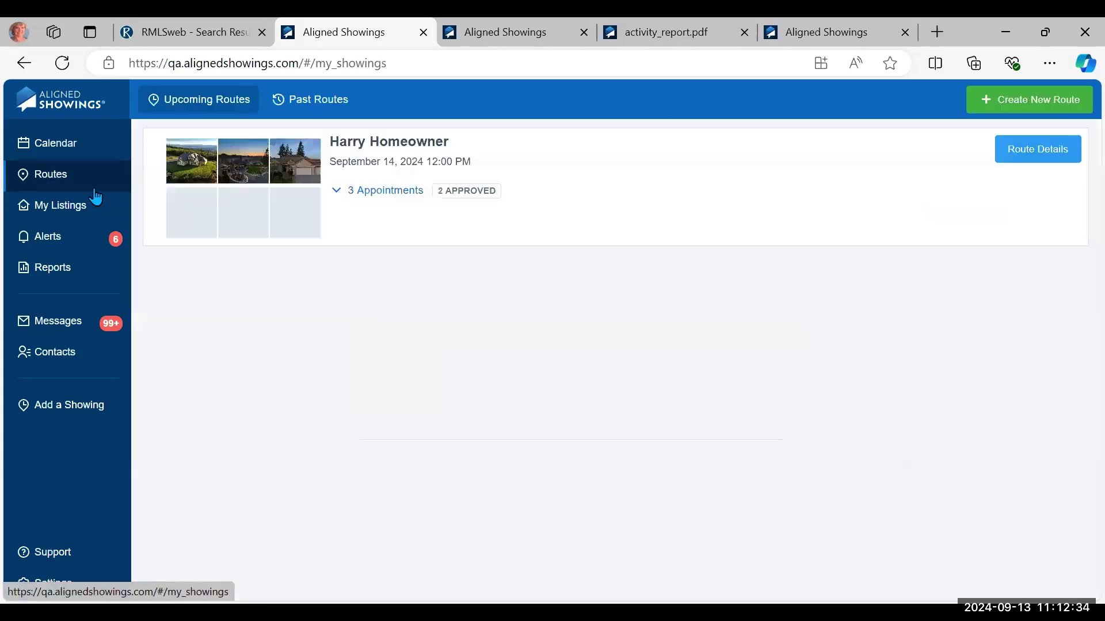
click(318, 103)
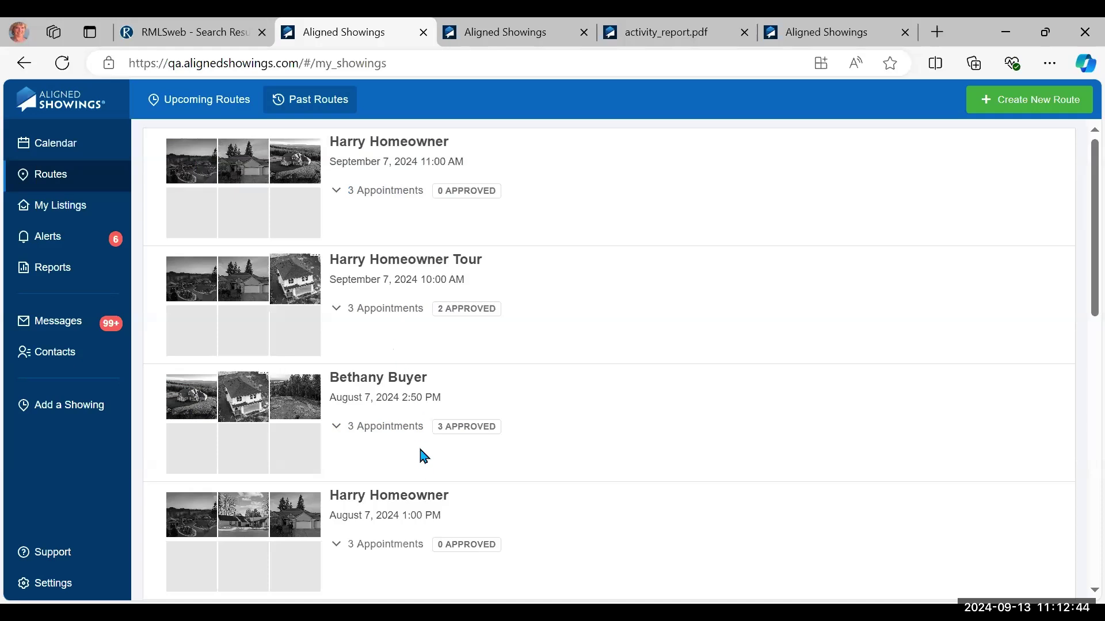
scroll(396, 390, down, 3)
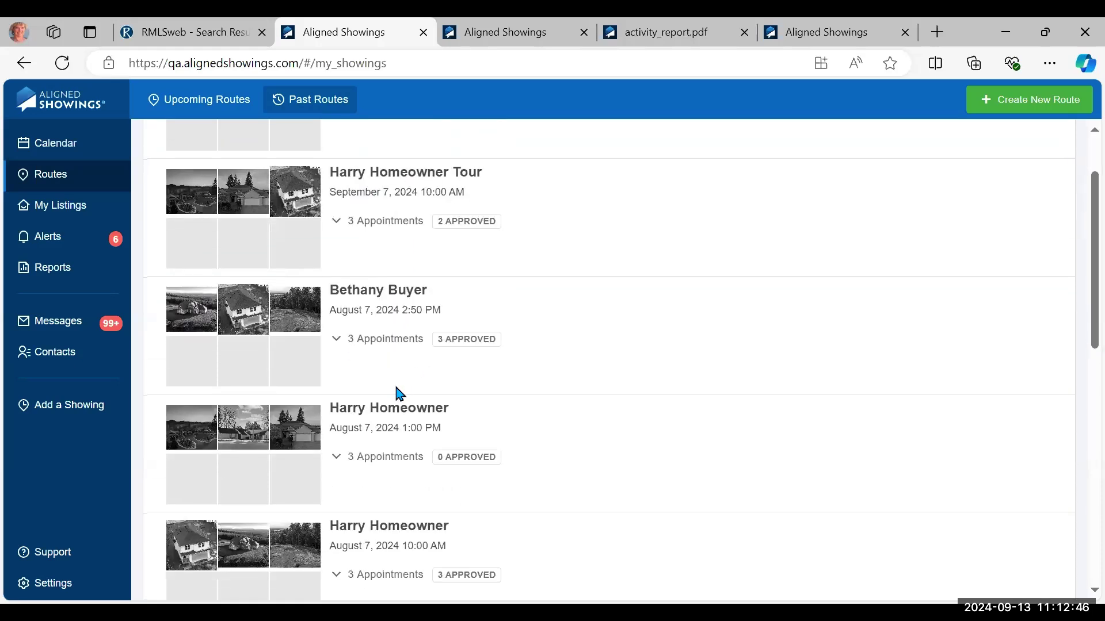
scroll(401, 396, up, 2)
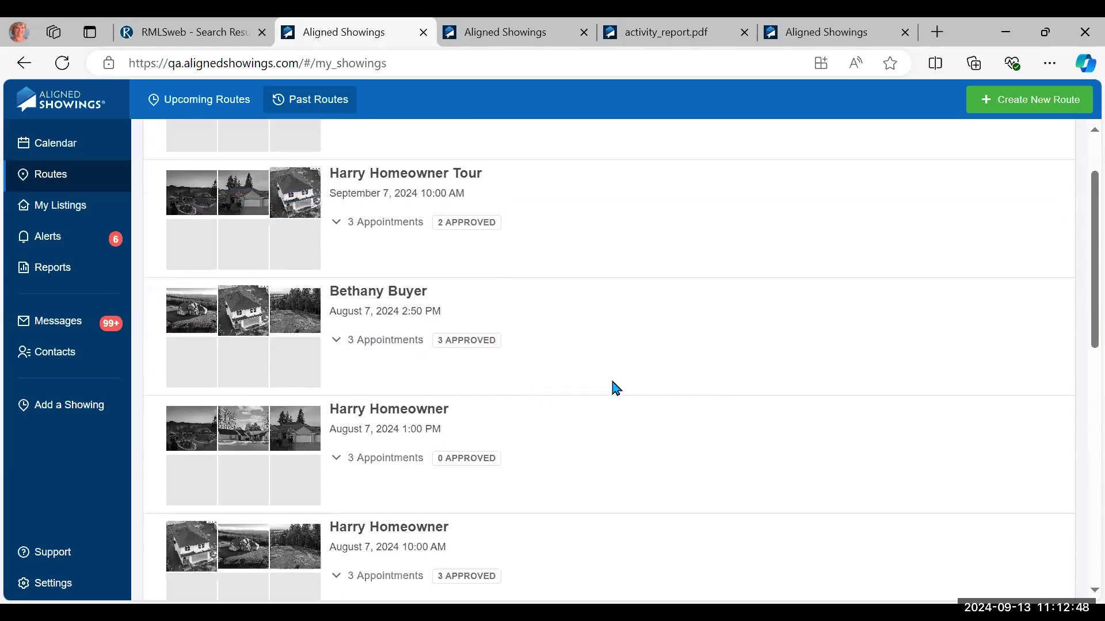
click(387, 342)
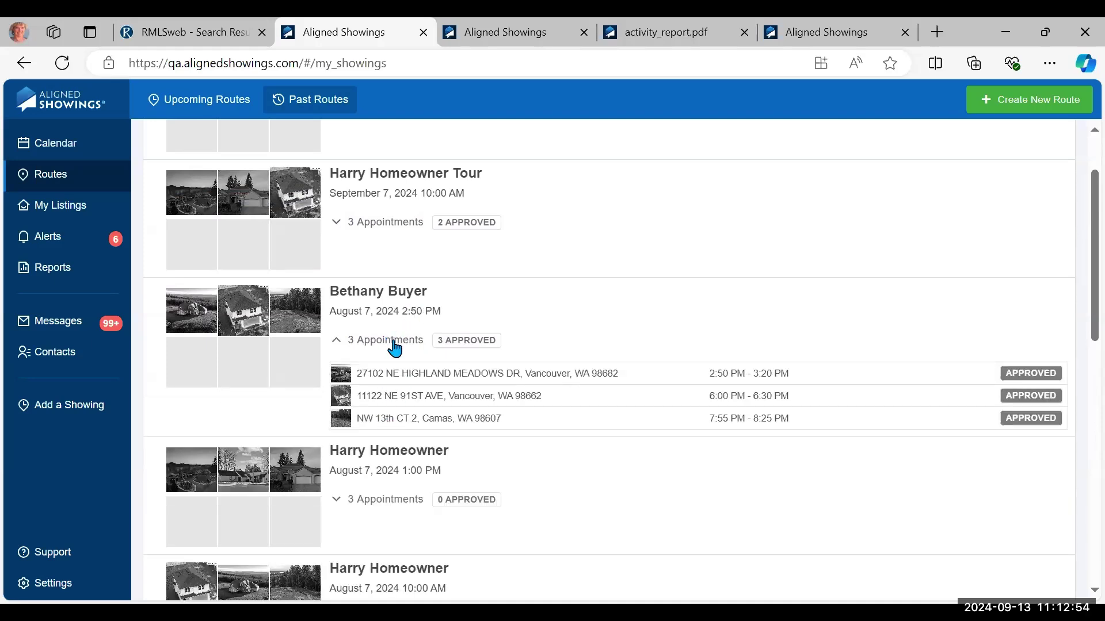
click(415, 380)
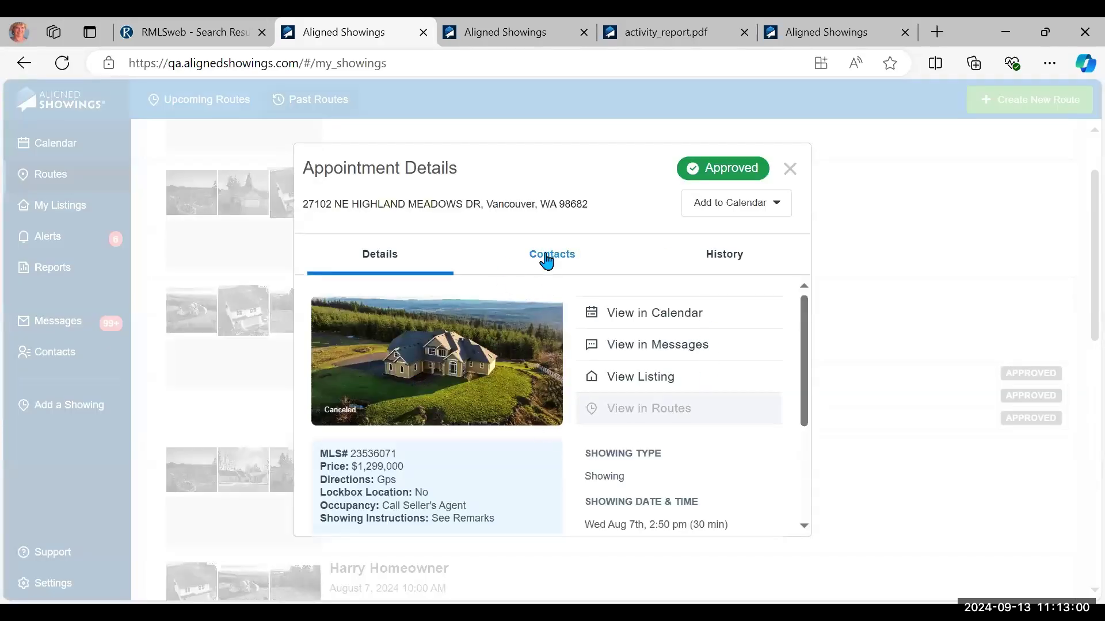
click(792, 167)
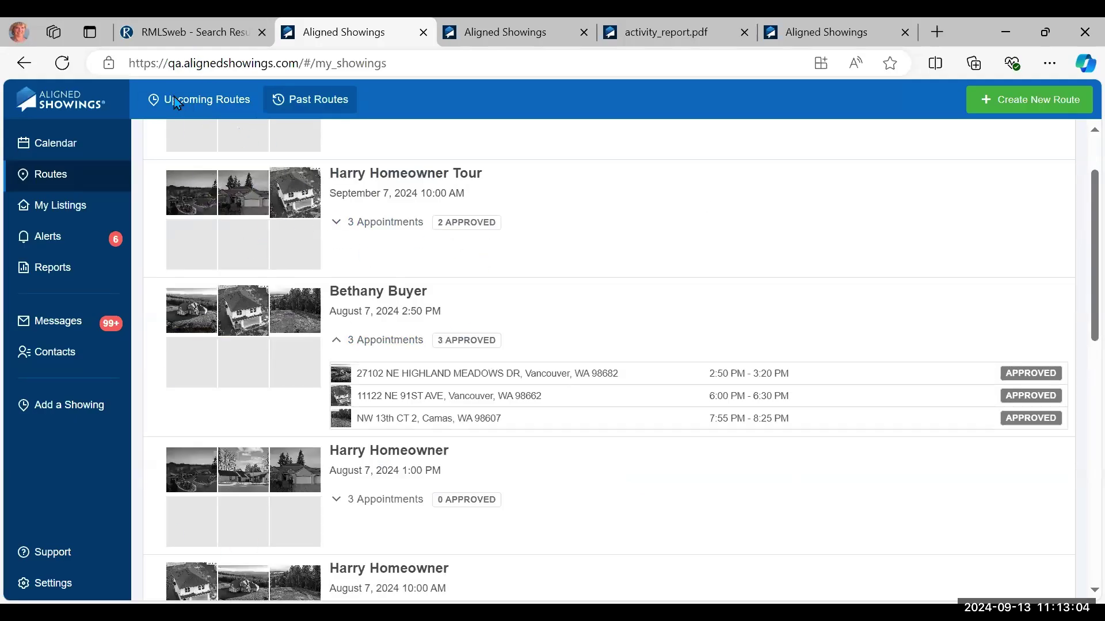
click(198, 108)
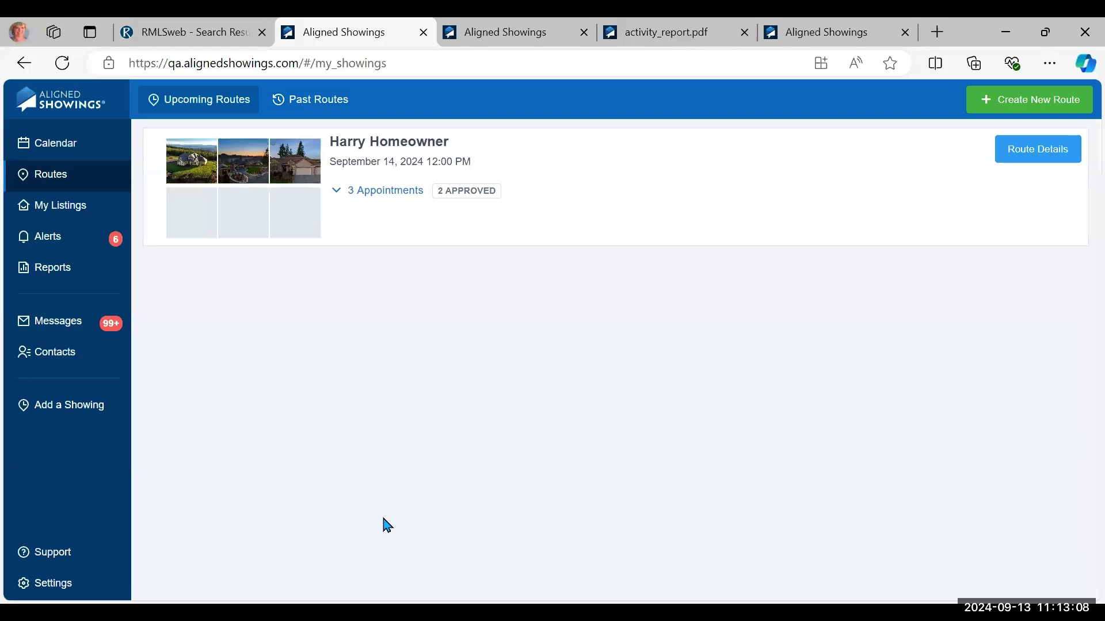
- Send the three checked RMLSweb listings to a new Aligned Showings route
click(193, 35)
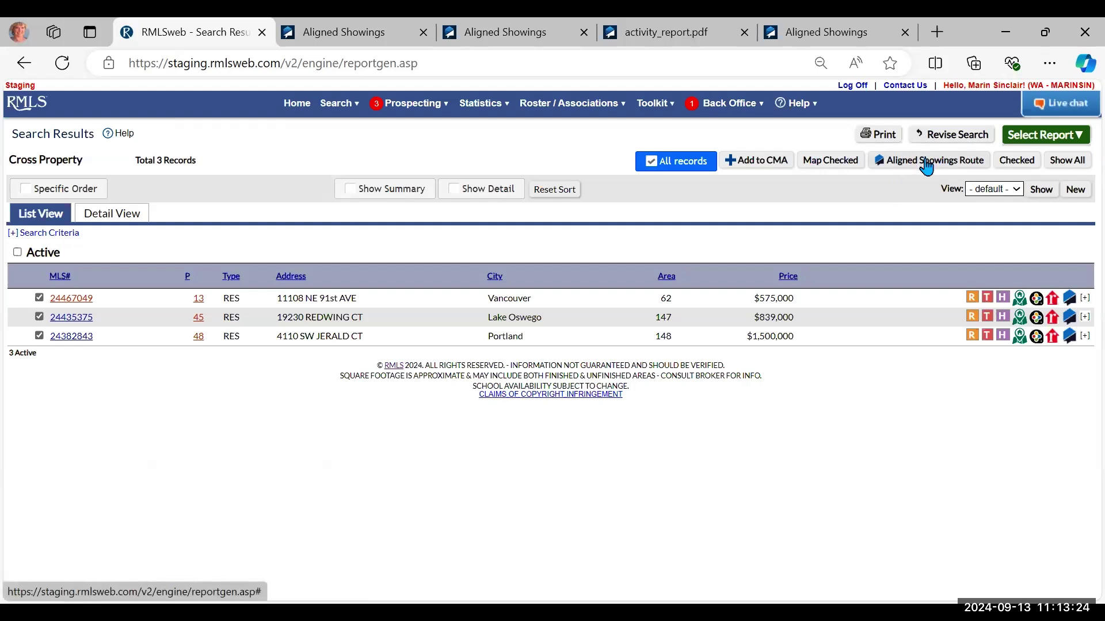
click(927, 166)
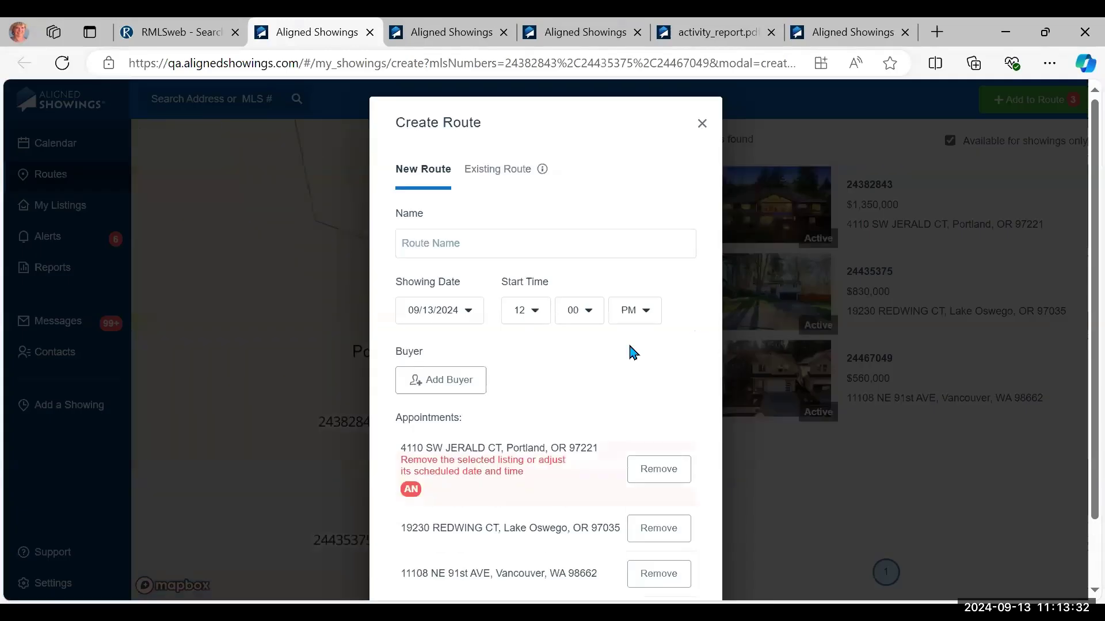
- Name the route from the saved suggestion, dated 09/16/2024 starting at 1:00 PM
click(471, 246)
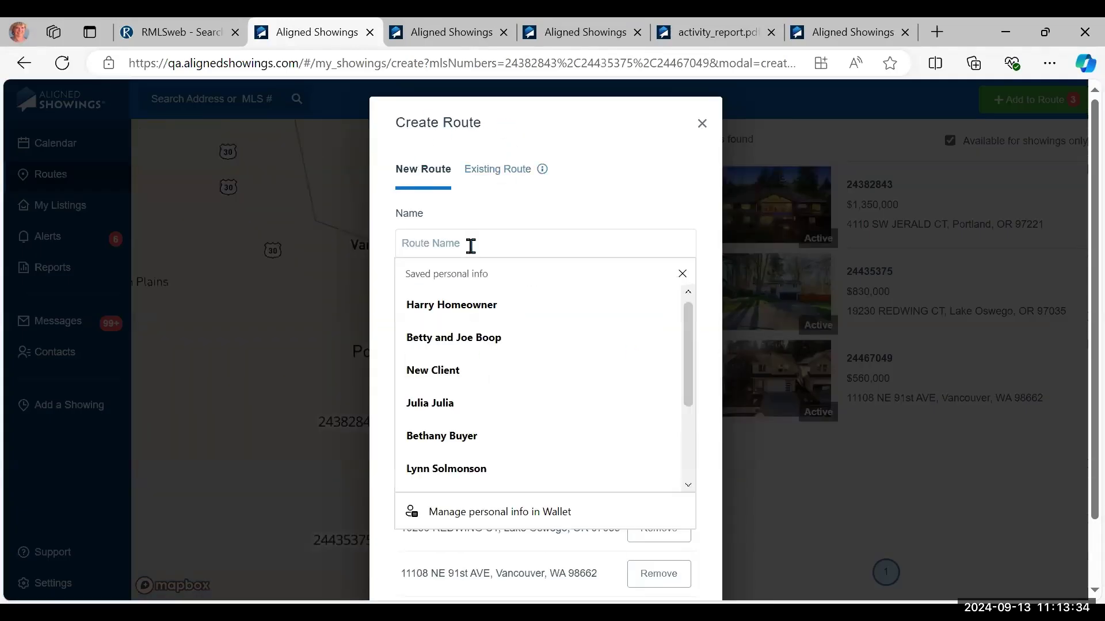
click(457, 303)
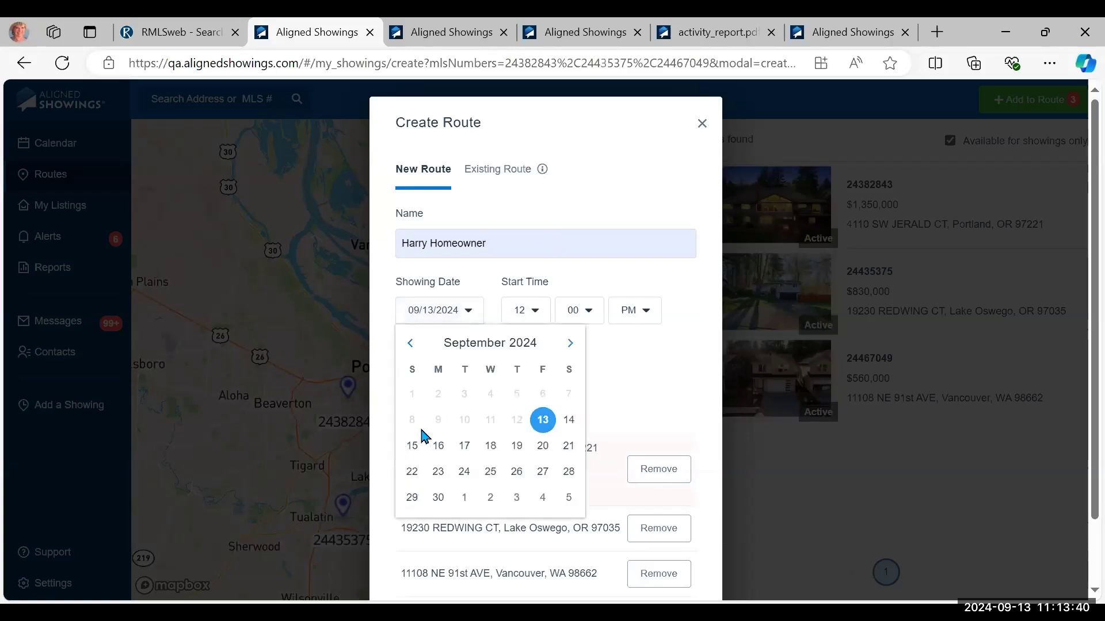
click(437, 447)
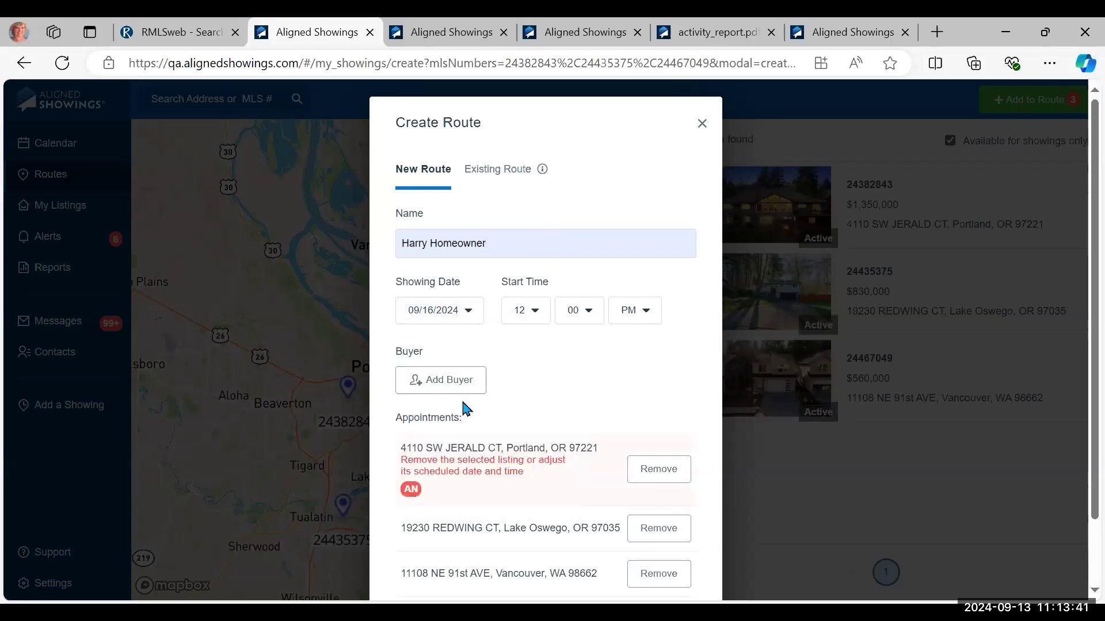
click(535, 313)
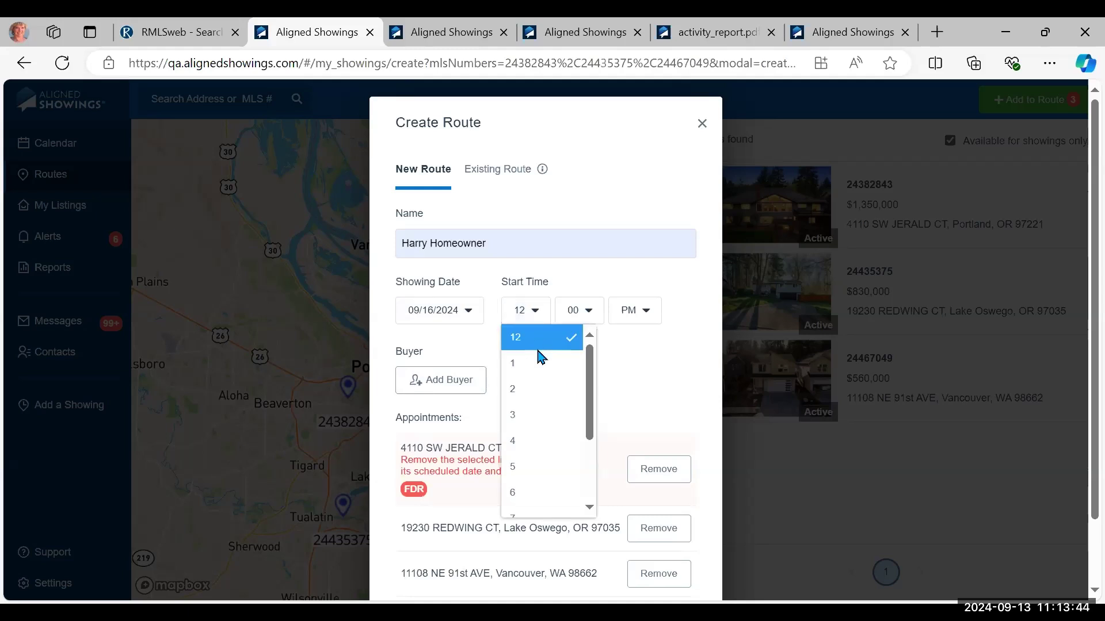
click(527, 371)
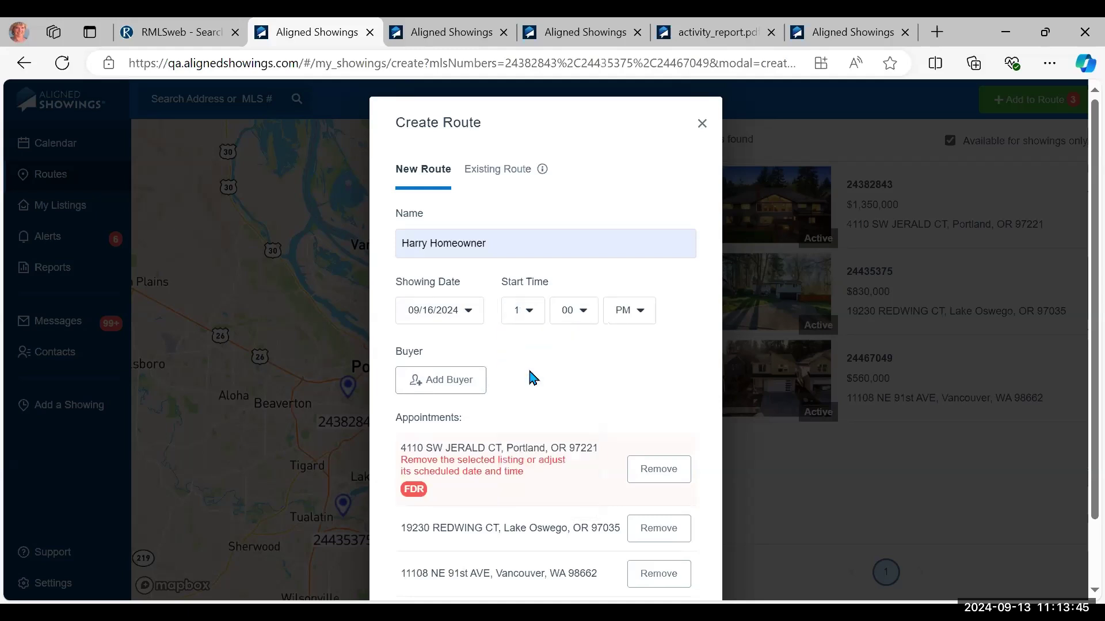
click(621, 316)
click(567, 362)
click(439, 384)
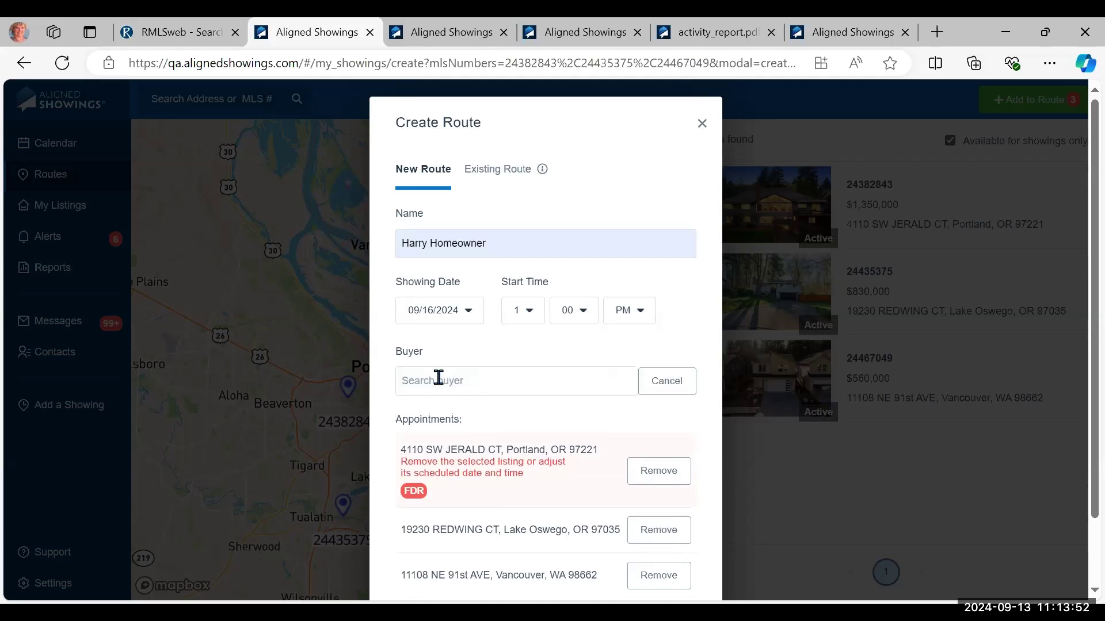
text(har)
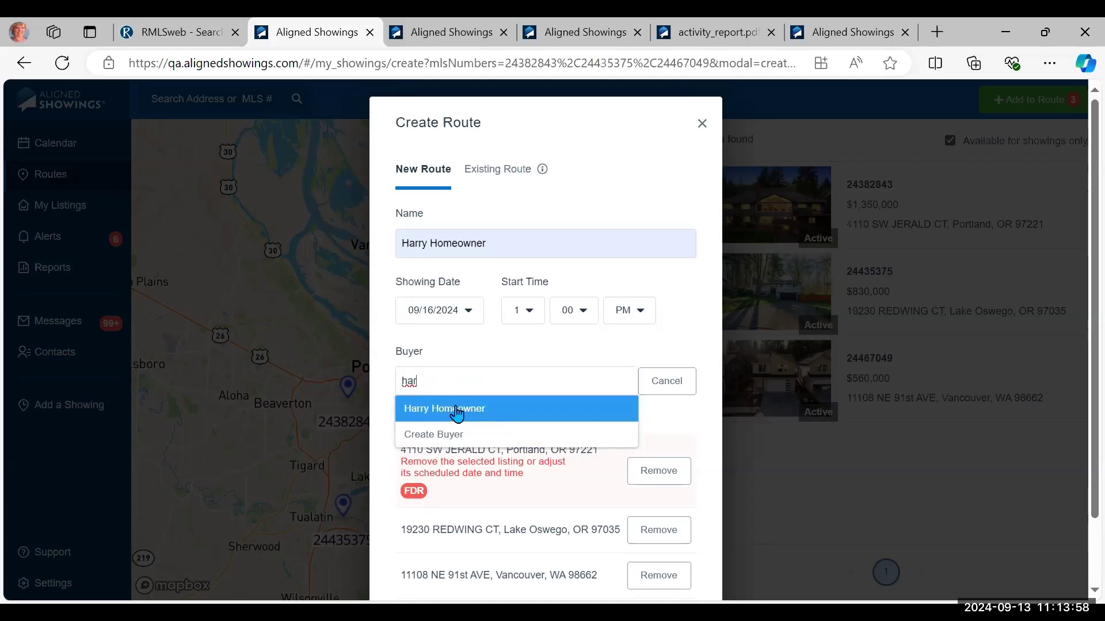
click(460, 413)
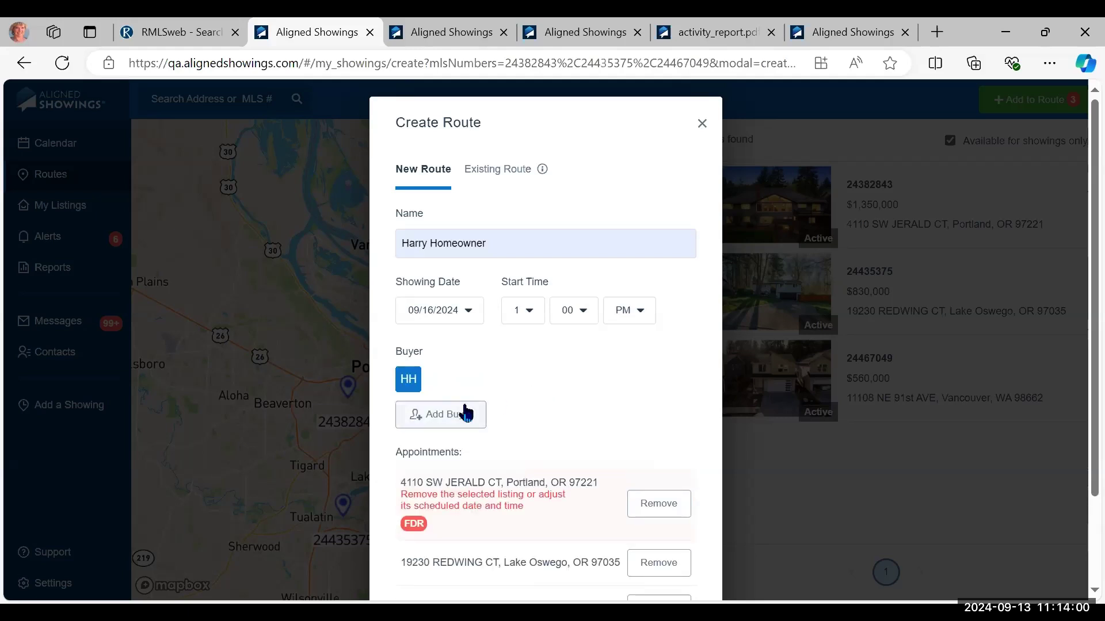
scroll(572, 369, down, 2)
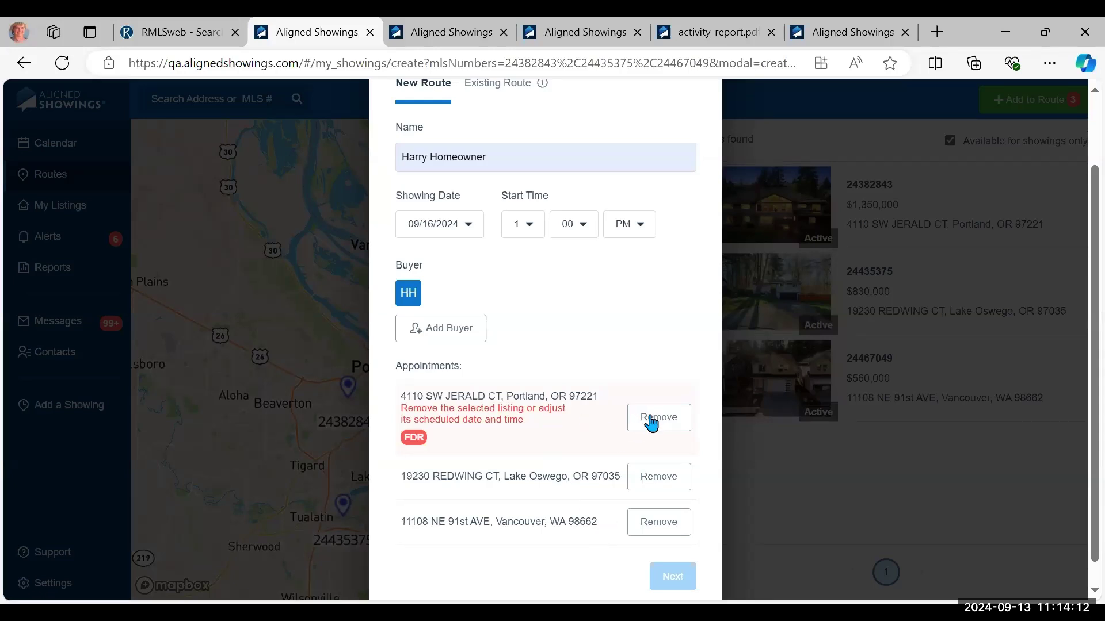
click(653, 423)
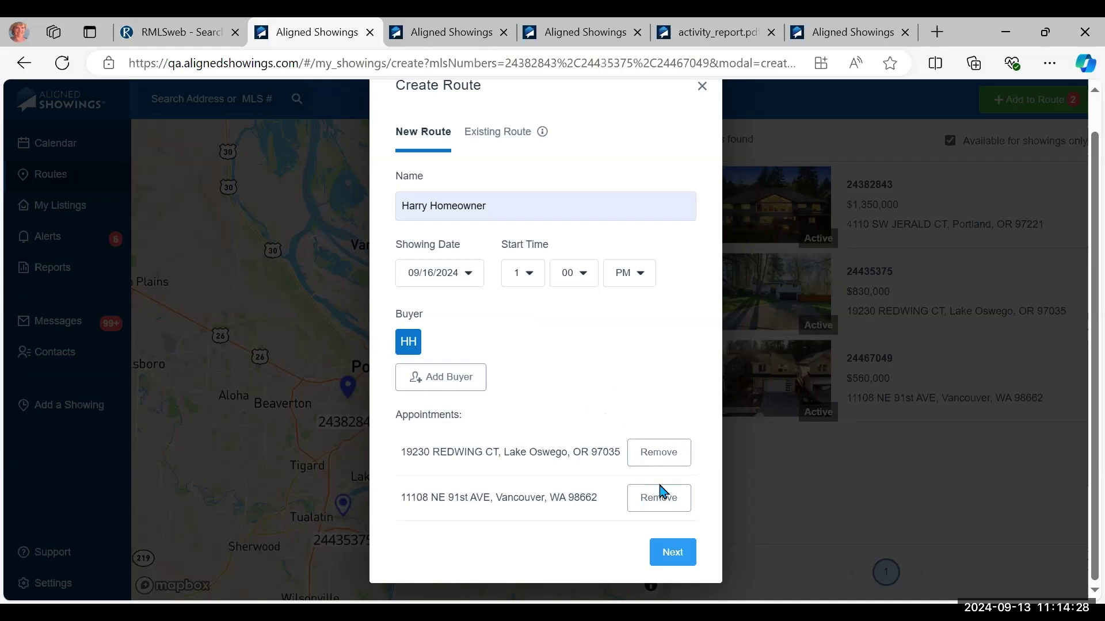
click(673, 553)
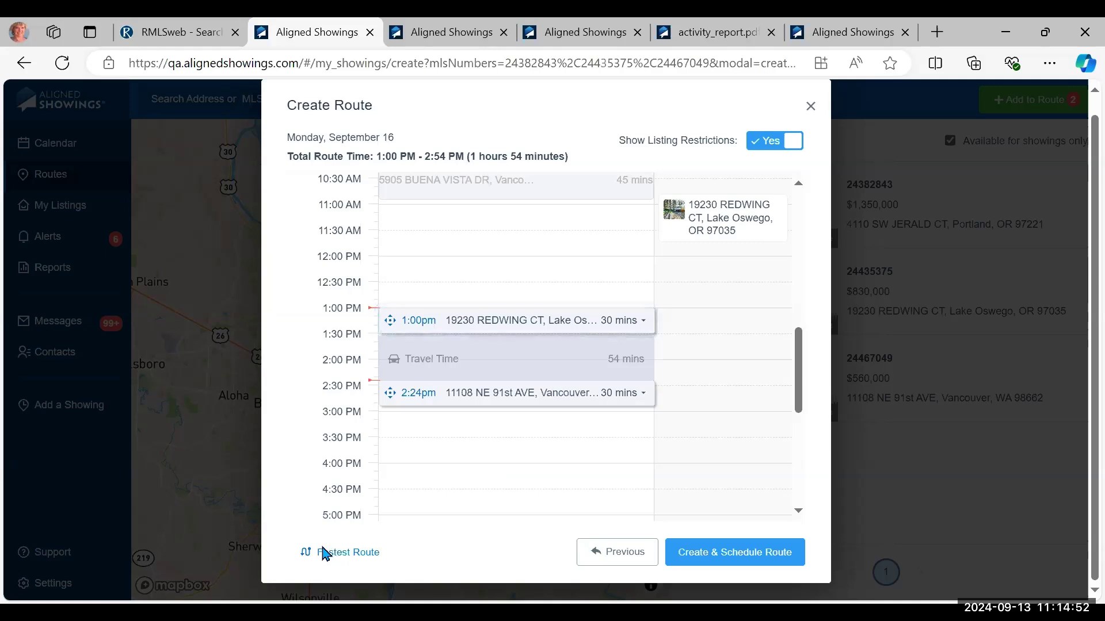
click(324, 553)
click(560, 349)
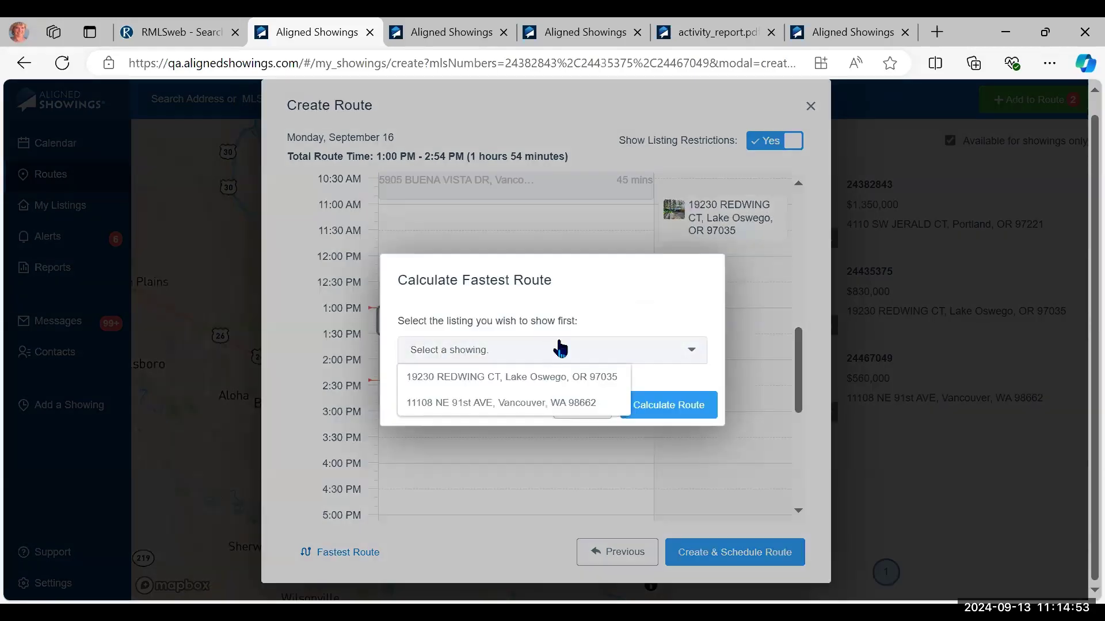
click(540, 404)
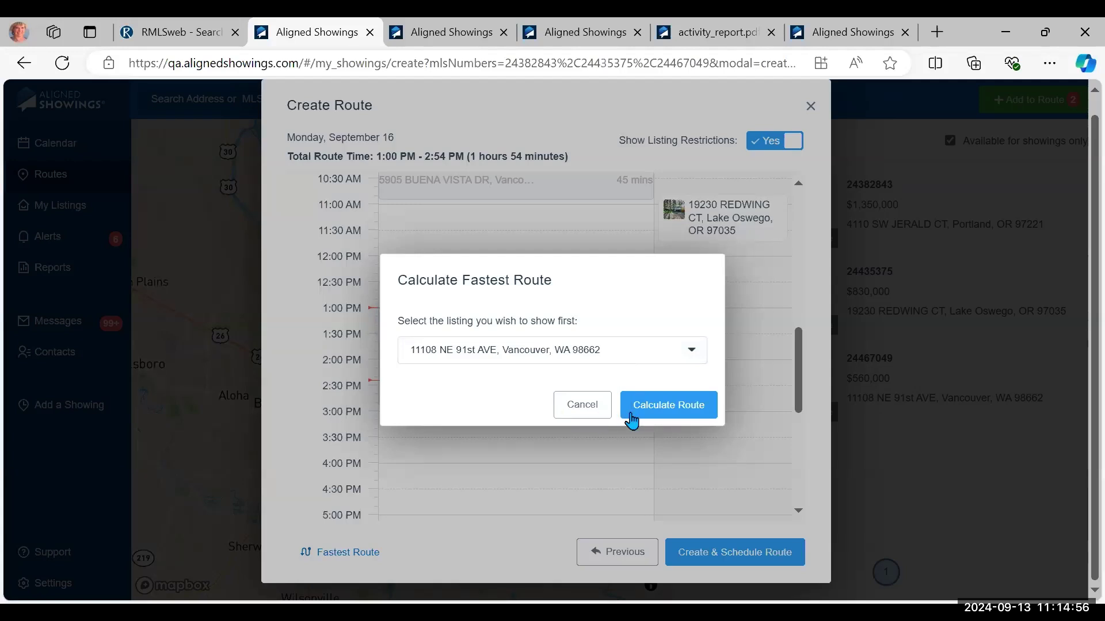
click(665, 413)
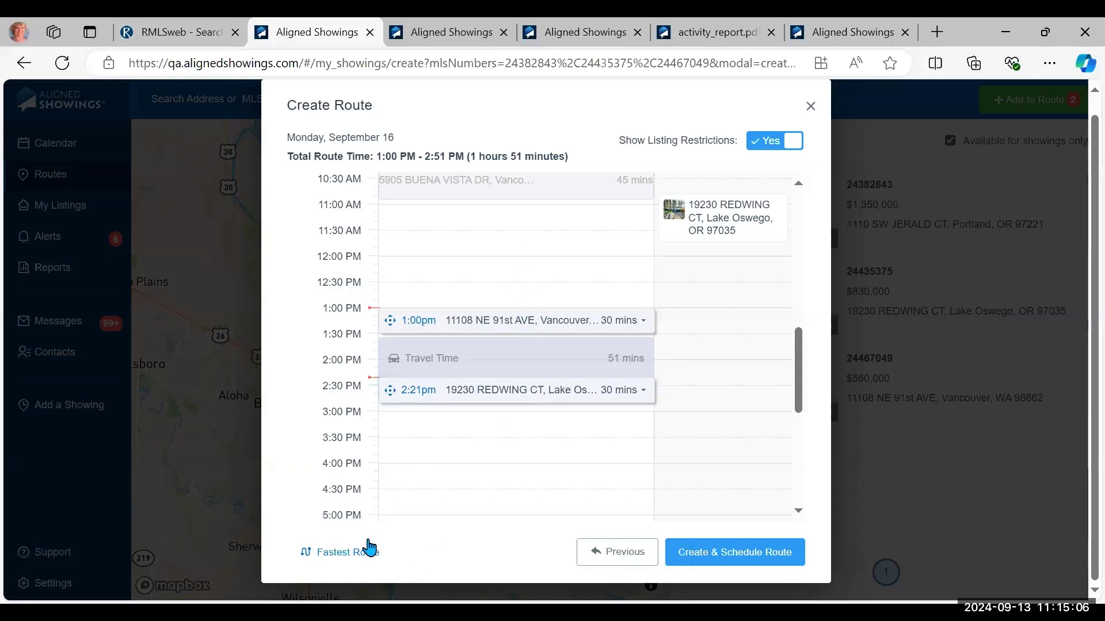
click(744, 555)
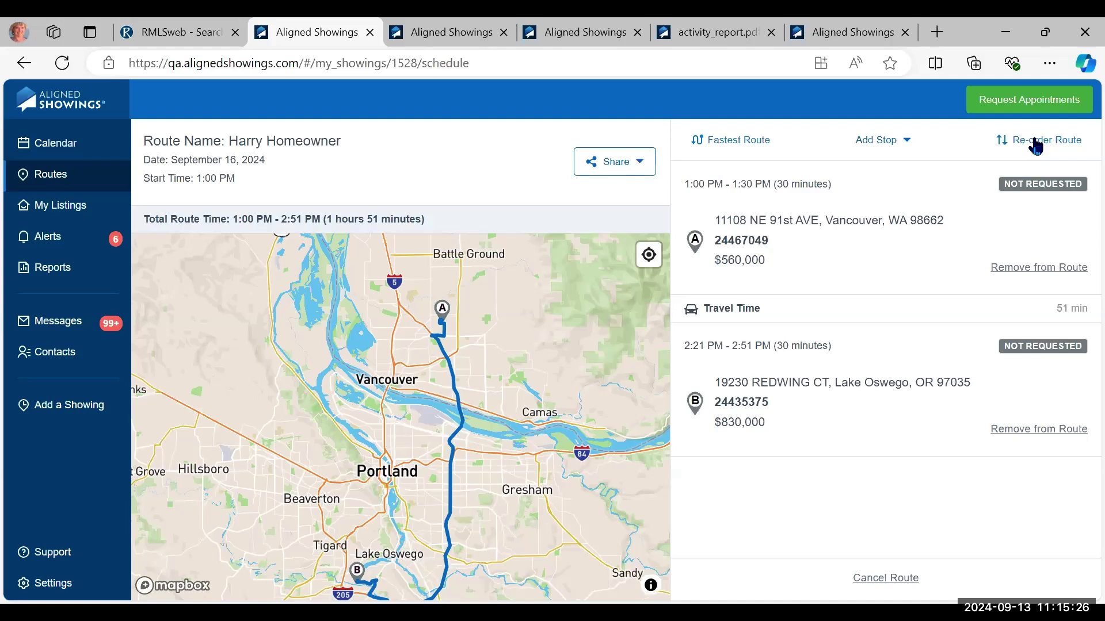
click(902, 142)
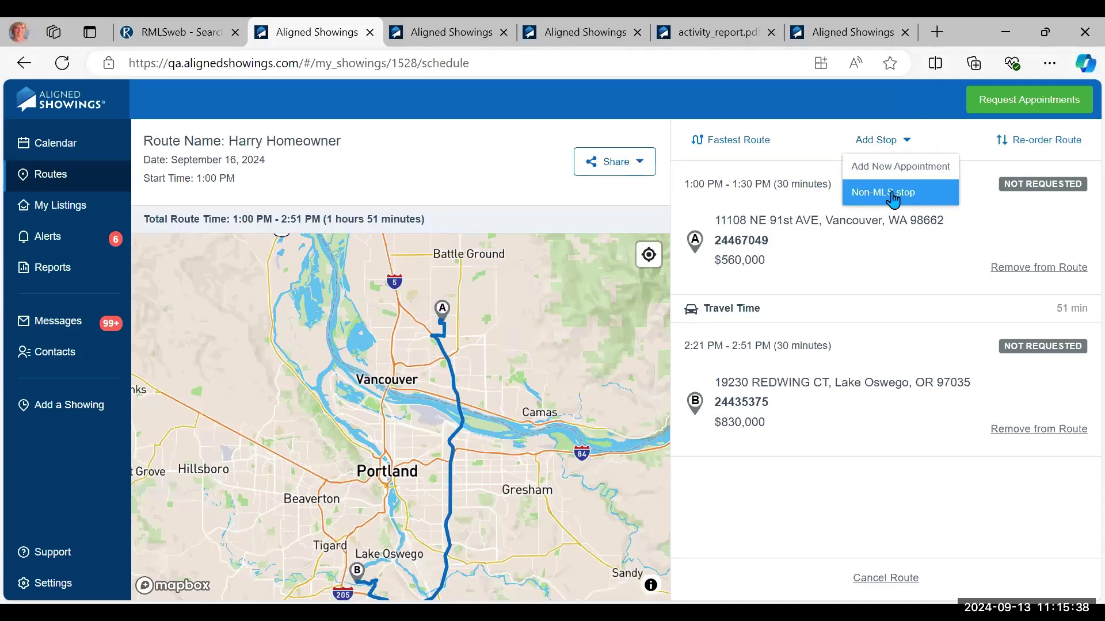
click(888, 195)
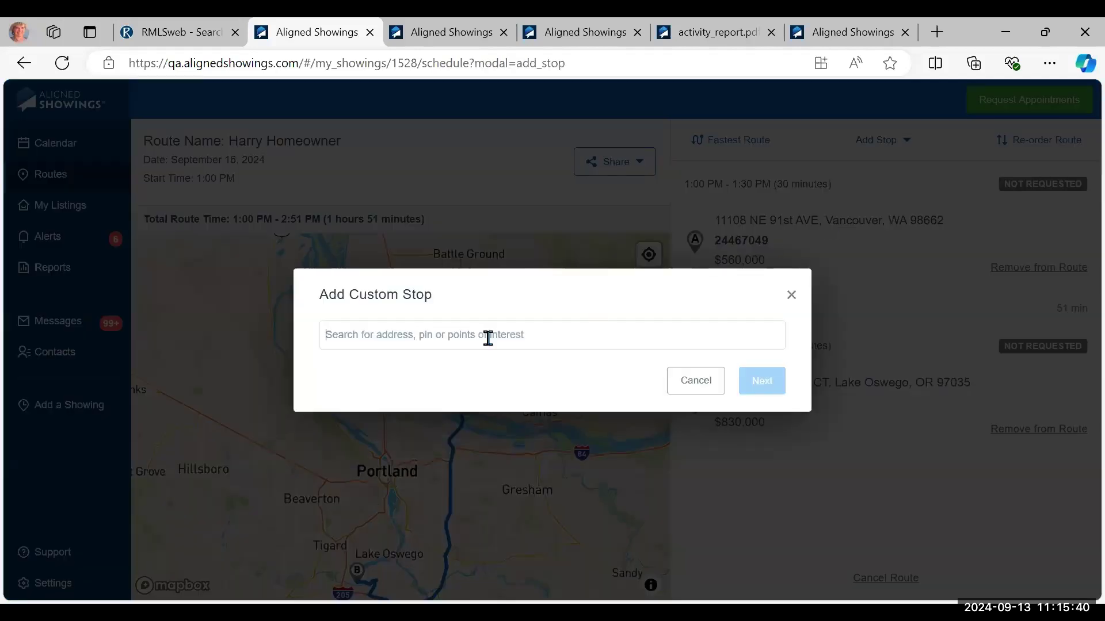
text(17)
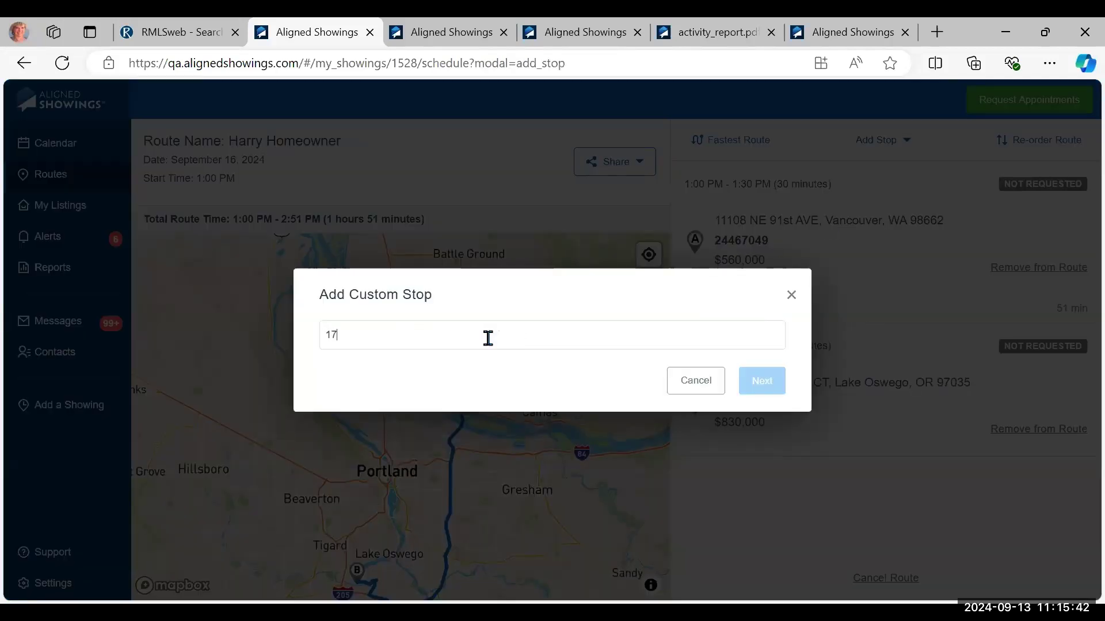
key(BackSpace)
key(BackSpace)
text(00 Main St)
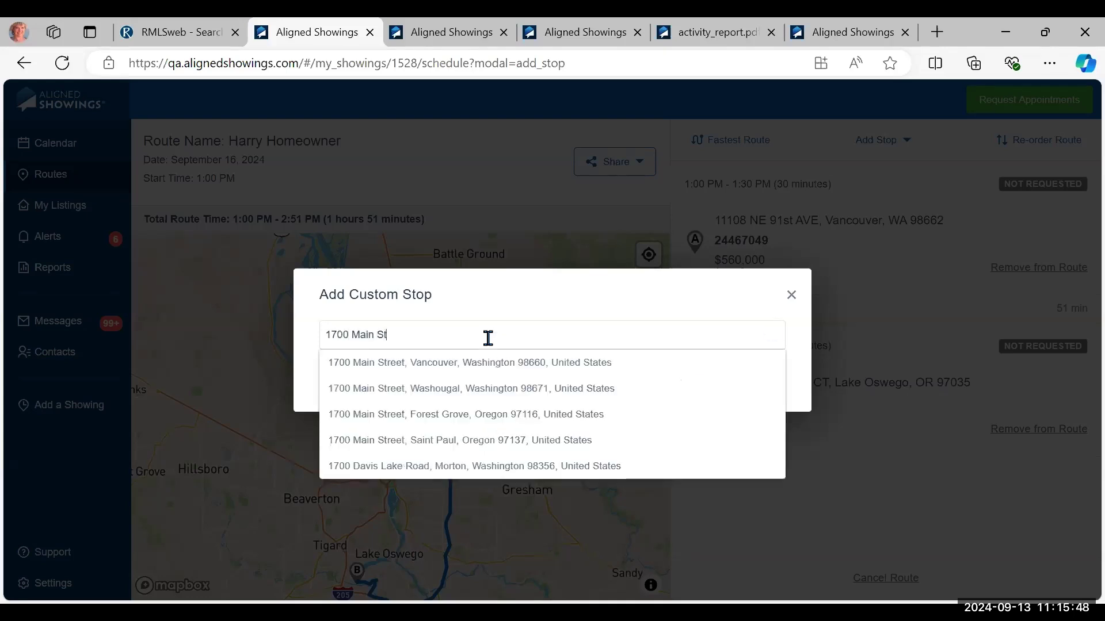
click(413, 371)
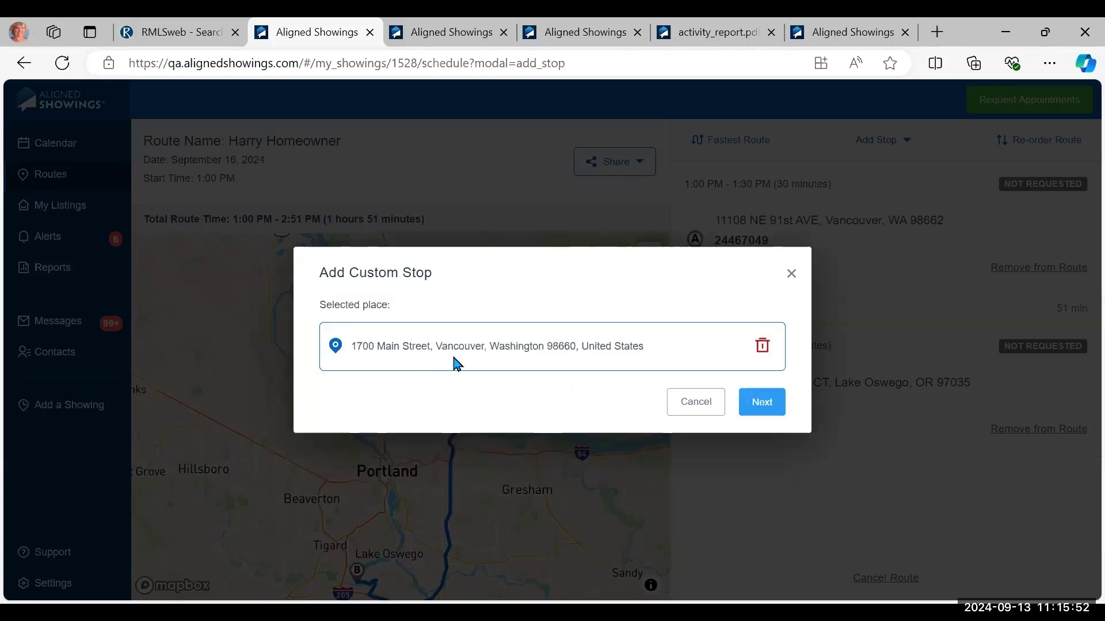
click(763, 405)
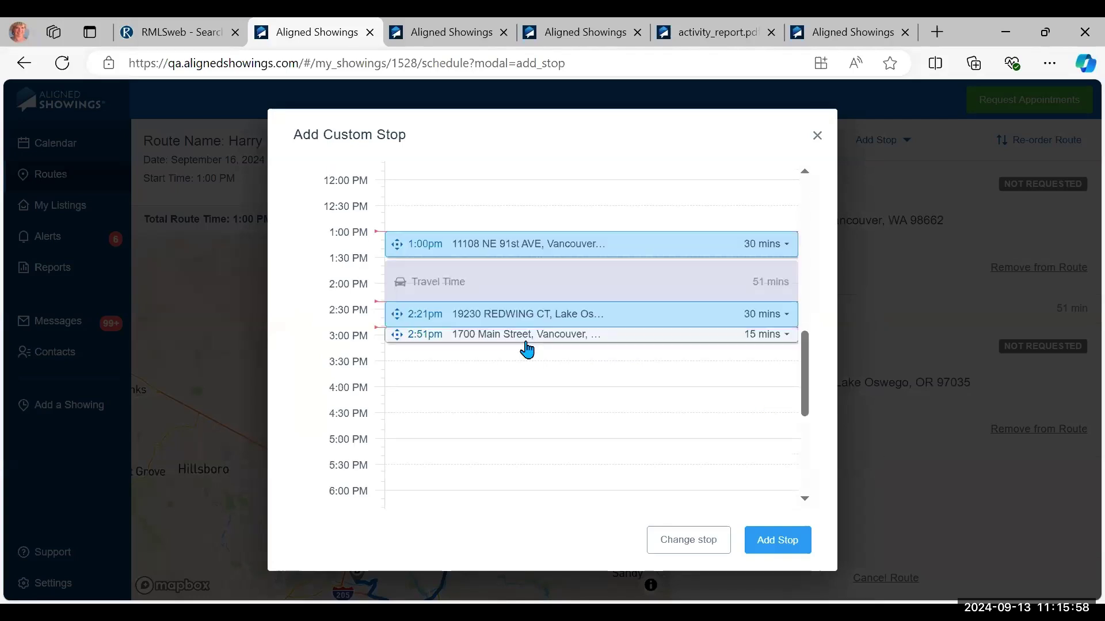
drag(524, 292, 528, 187)
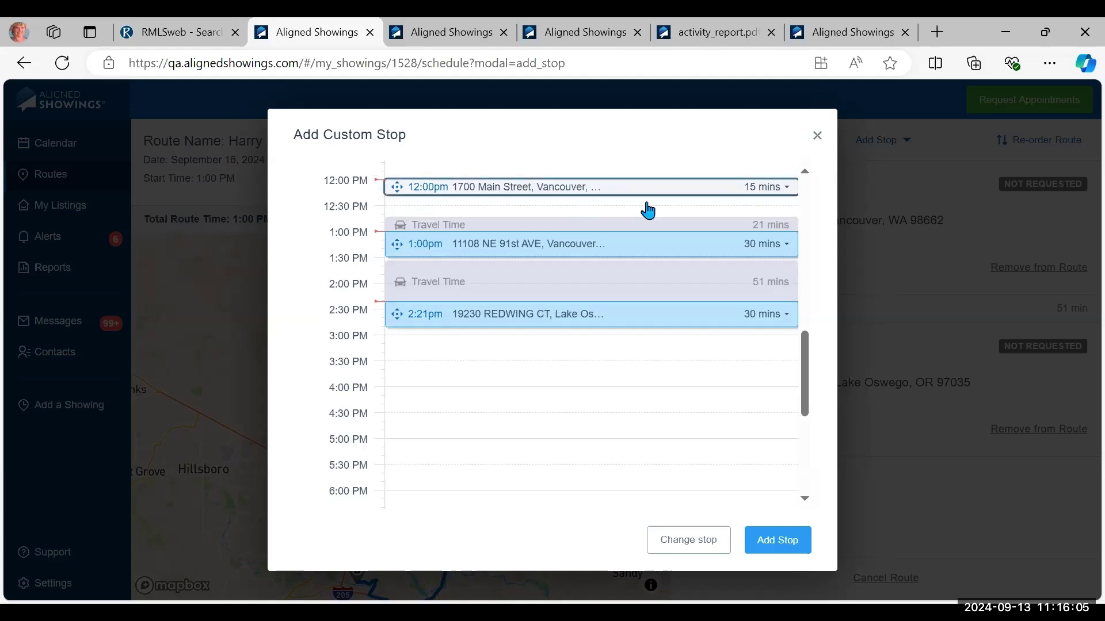
click(745, 184)
click(680, 299)
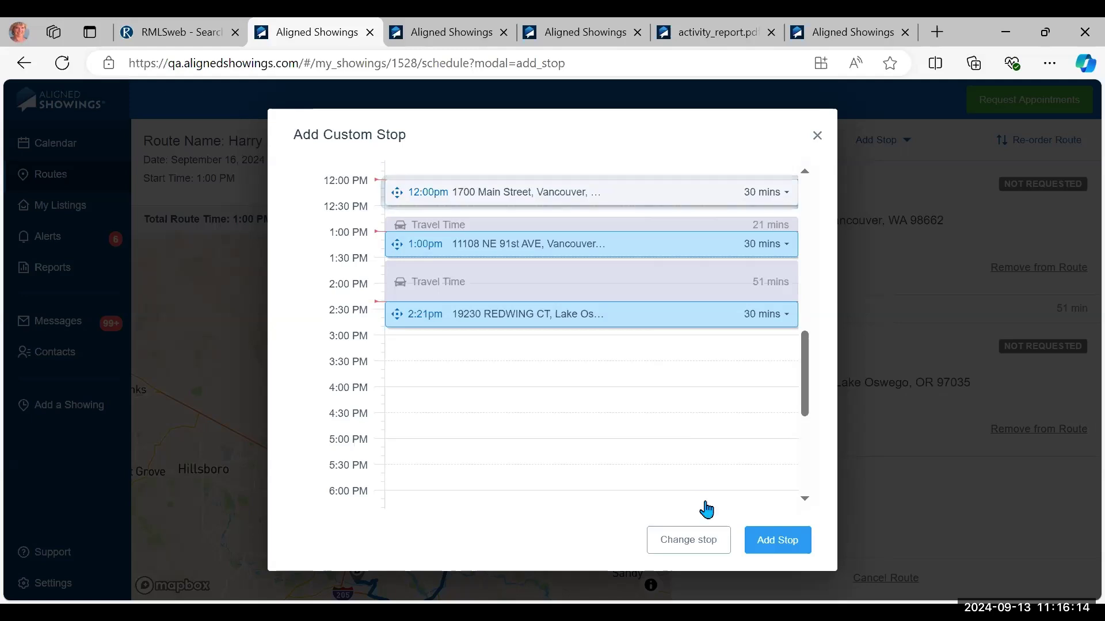
click(776, 542)
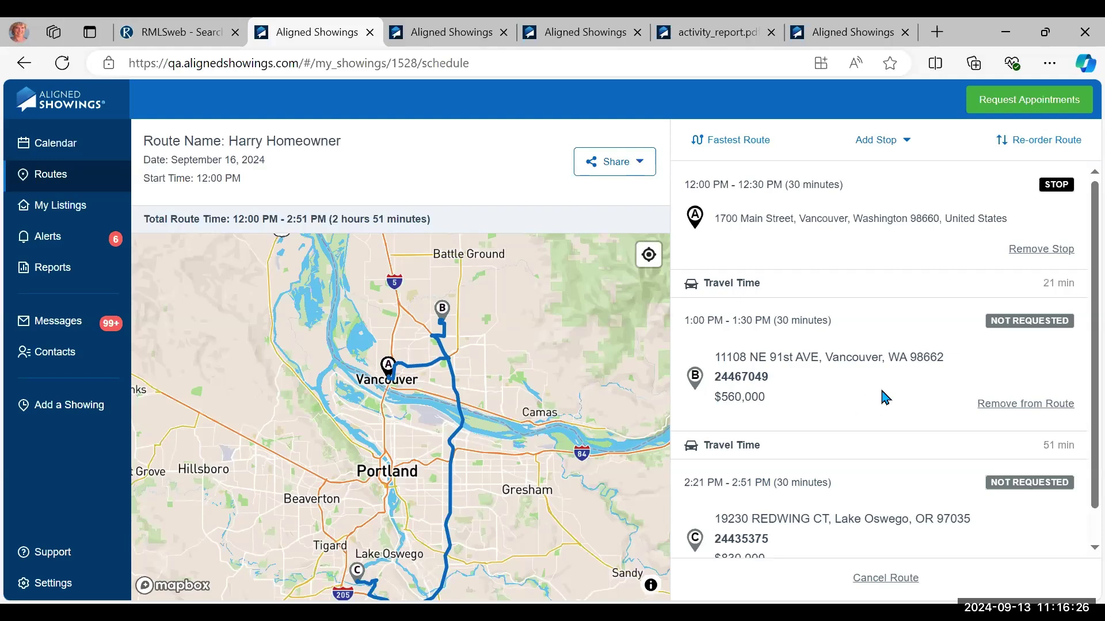
- Request appointments so the 1:00 PM and 2:21 PM showings become Requested
click(1019, 103)
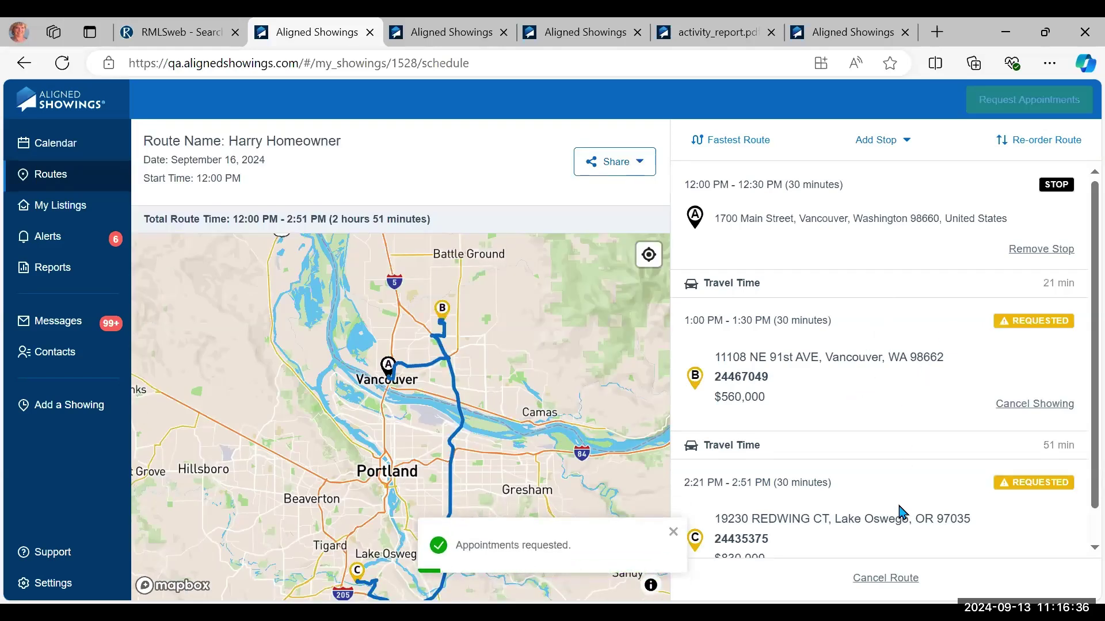
scroll(903, 515, down, 1)
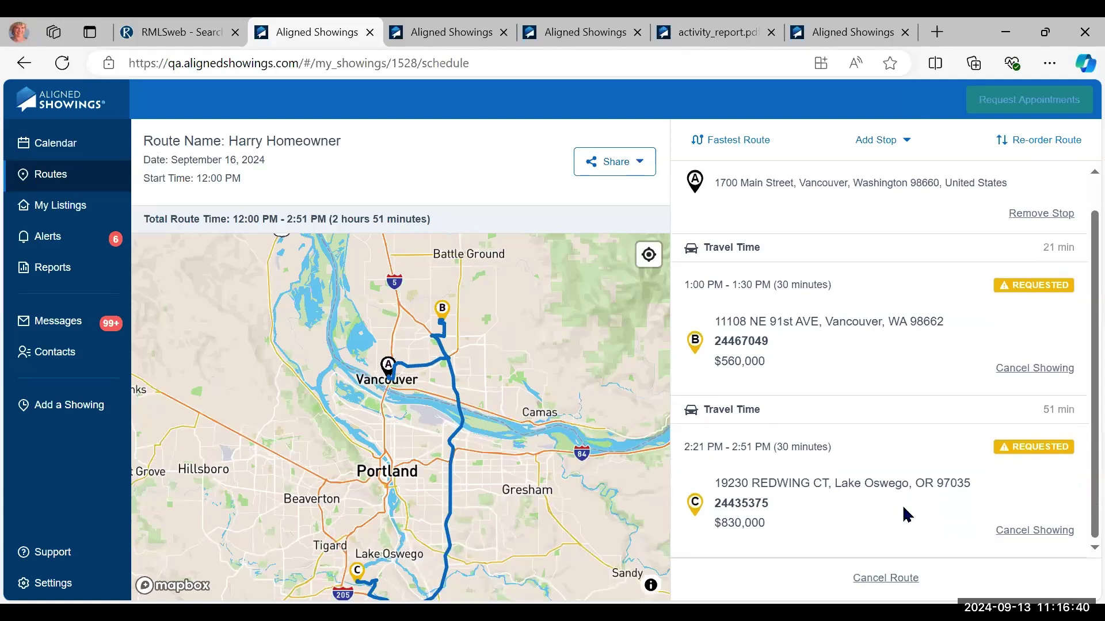
scroll(907, 515, up, 1)
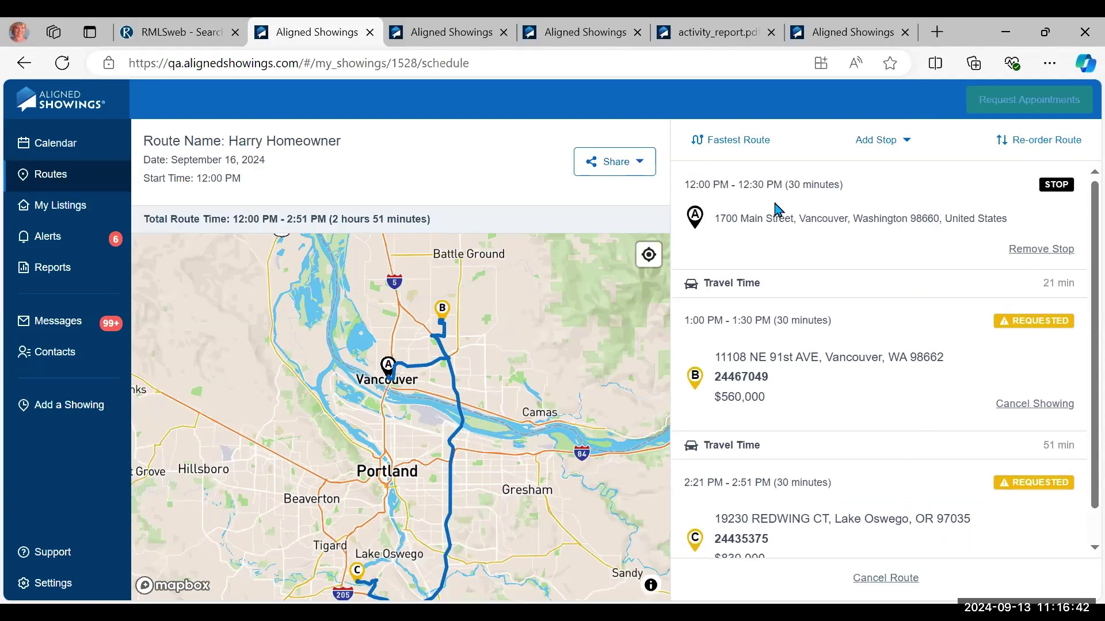
click(636, 167)
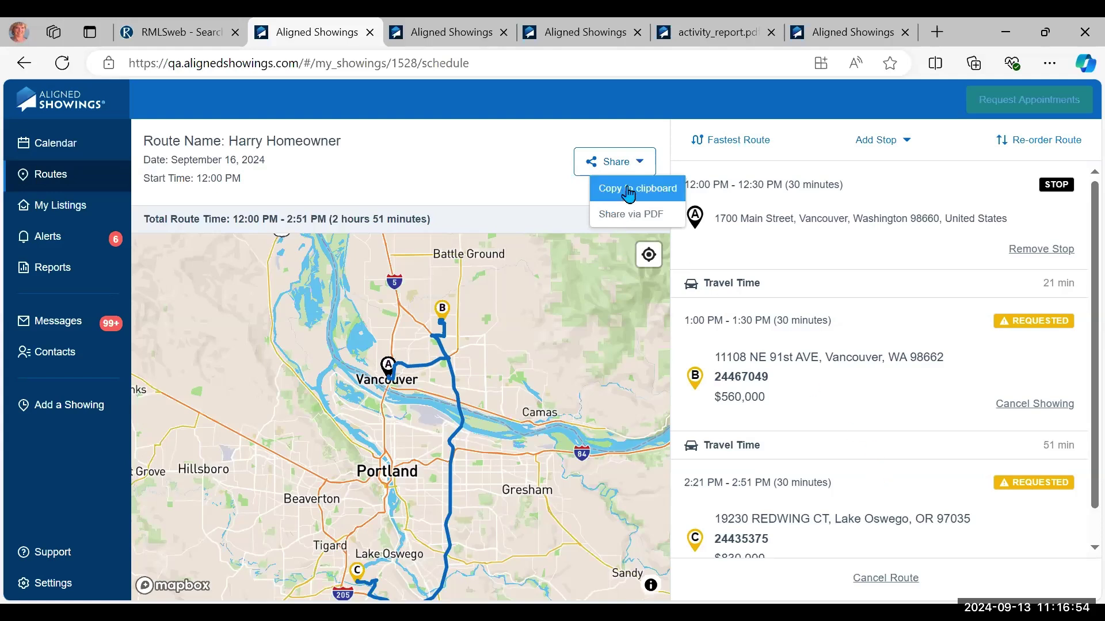
click(640, 215)
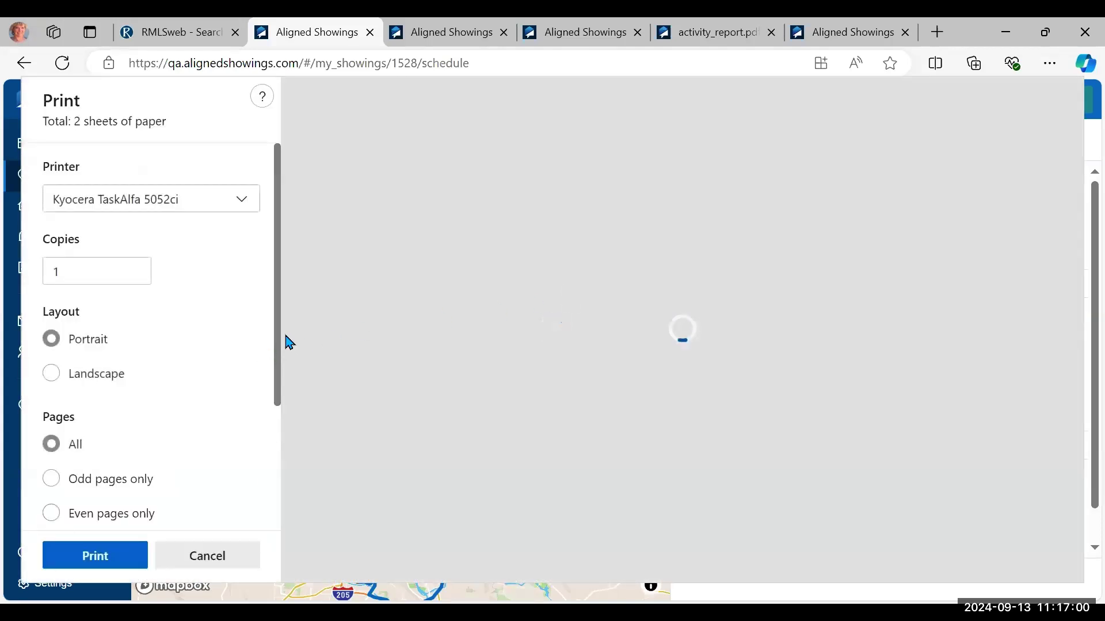
scroll(434, 345, down, 2)
scroll(433, 345, down, 10)
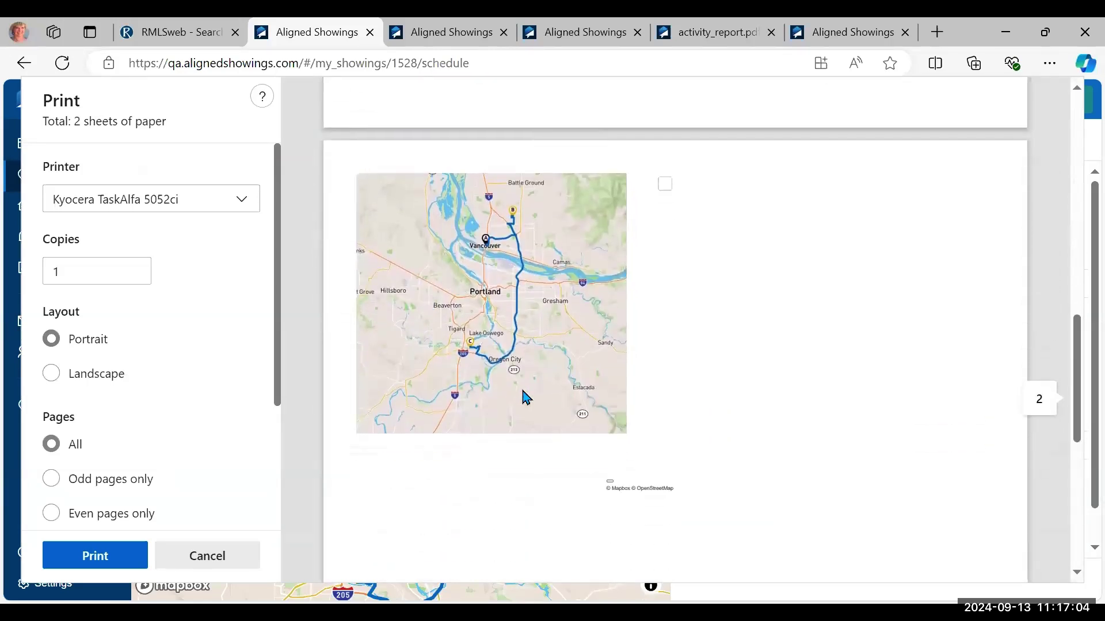
scroll(543, 402, down, 3)
scroll(546, 403, up, 4)
scroll(546, 400, up, 12)
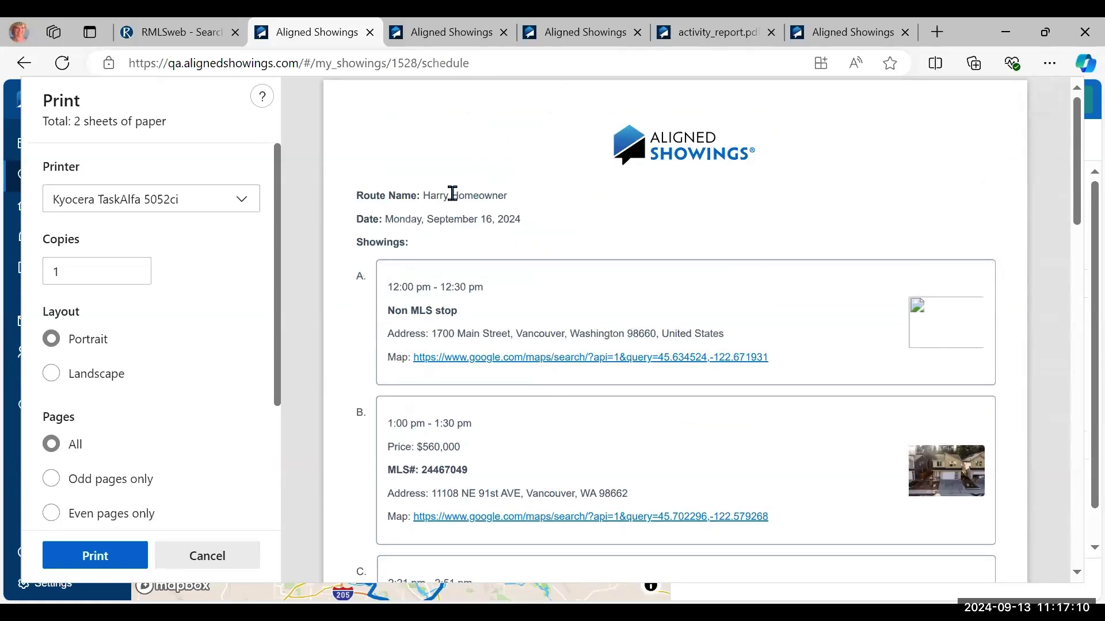
click(206, 559)
click(635, 167)
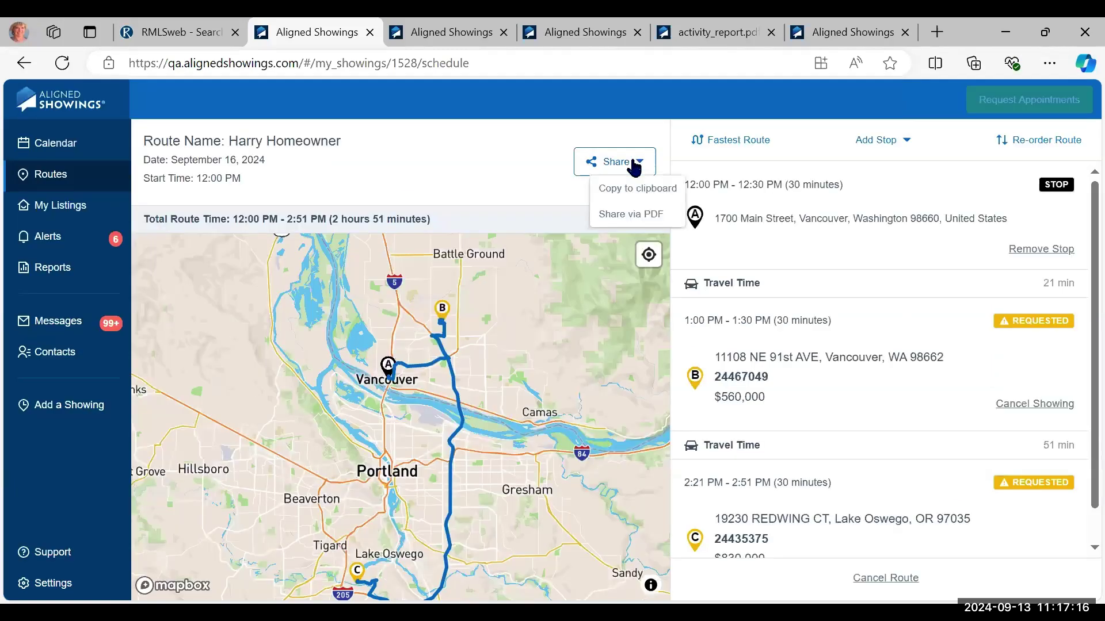
- View the two upcoming routes, including September 16, then return to the RMLSweb search results
click(531, 162)
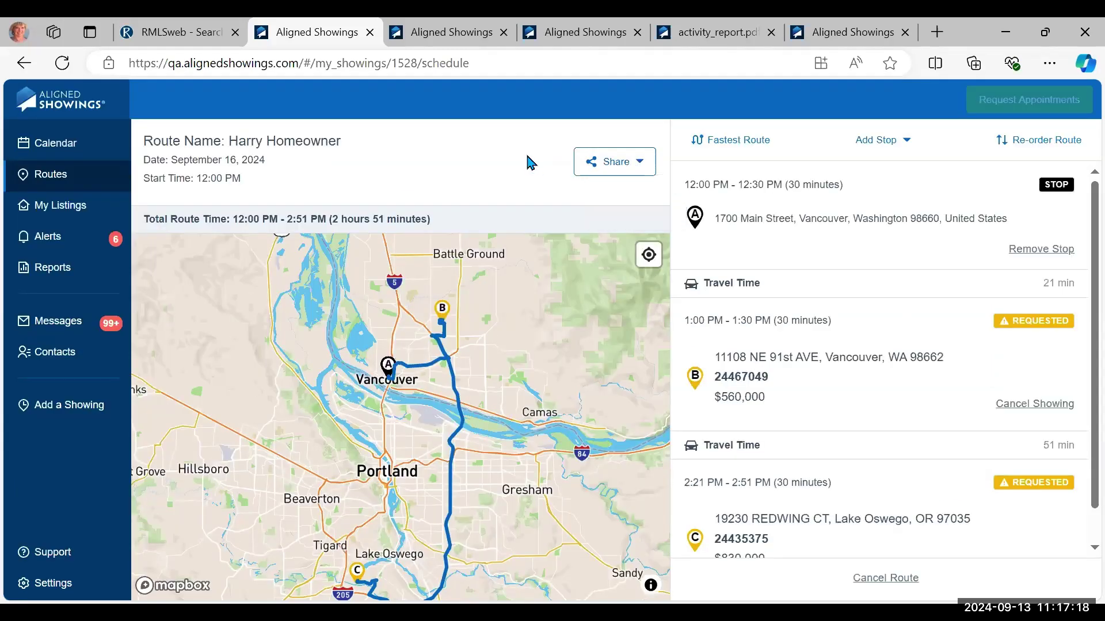
click(62, 184)
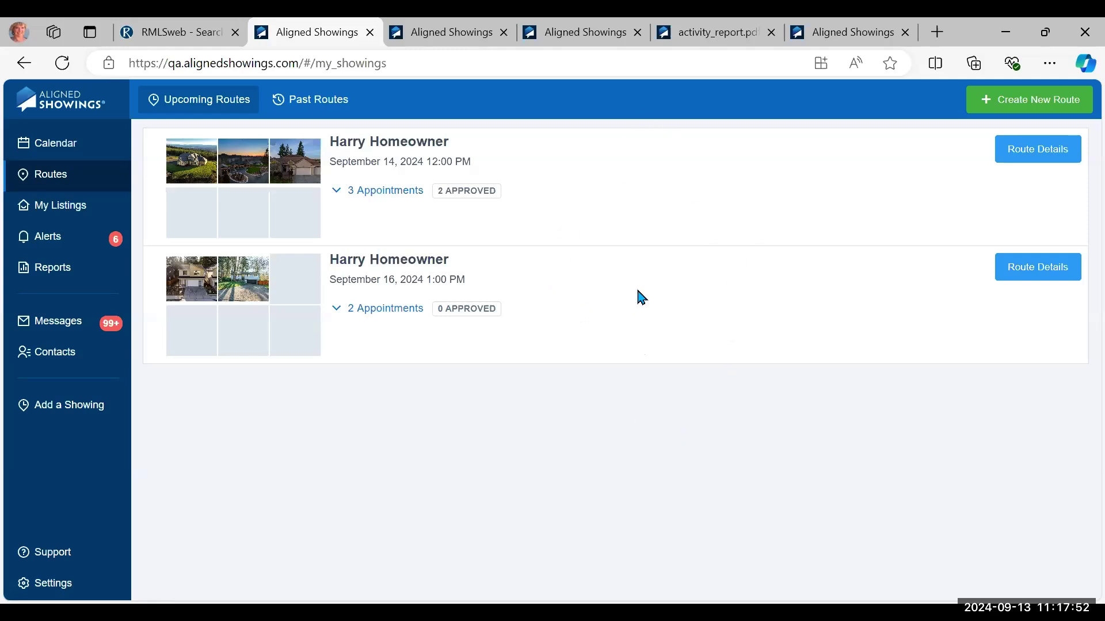
click(207, 39)
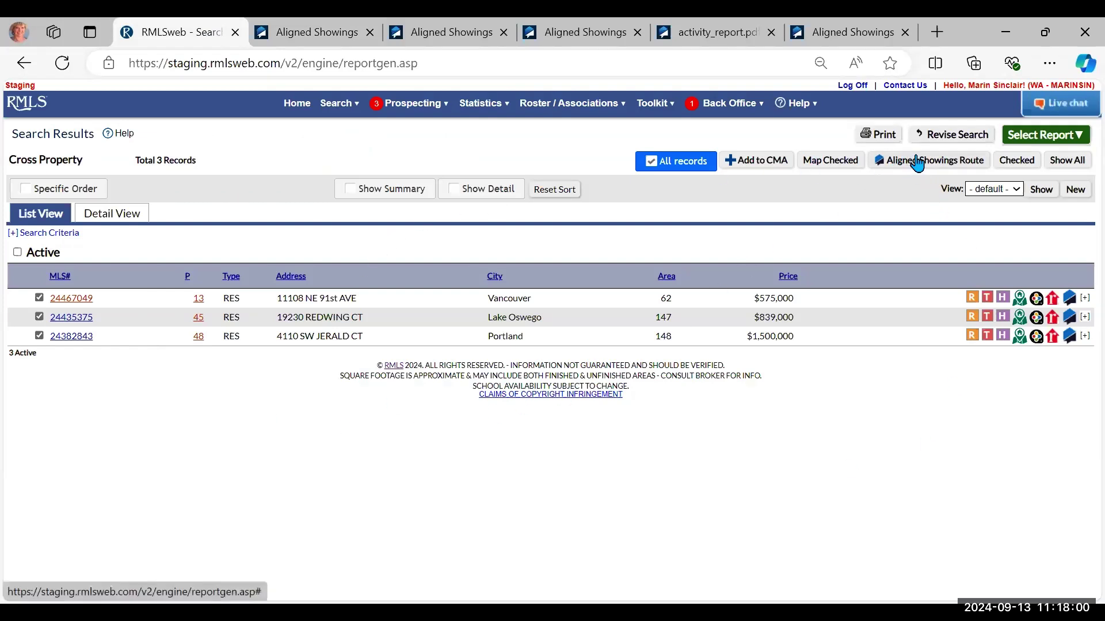
- Return to Aligned Showings and start a new route on the 29,302-listing map page
click(279, 32)
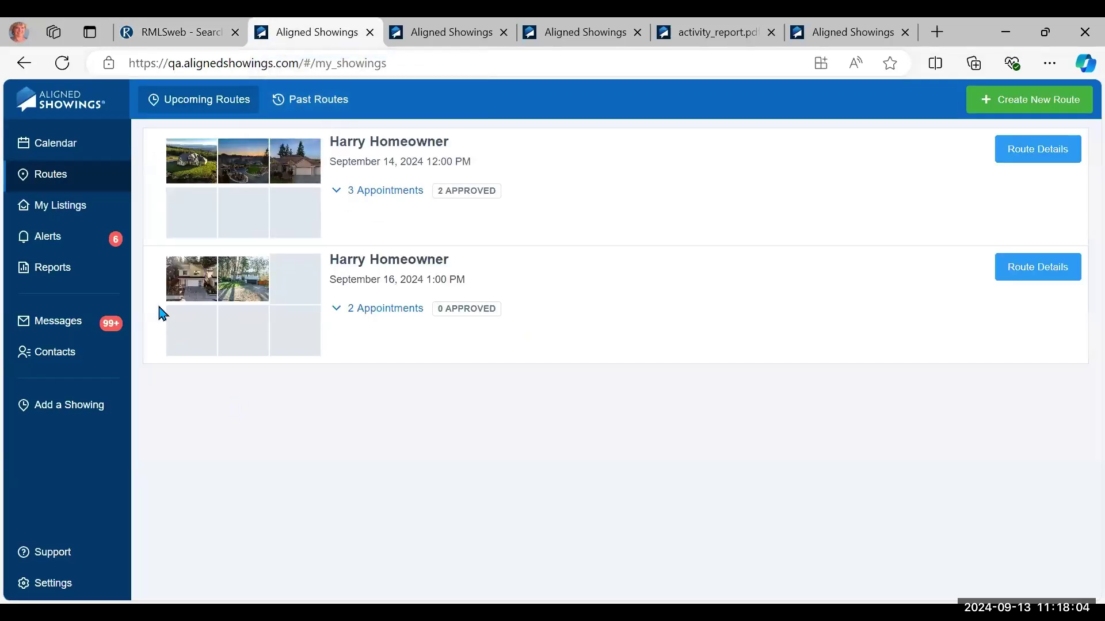
click(1061, 99)
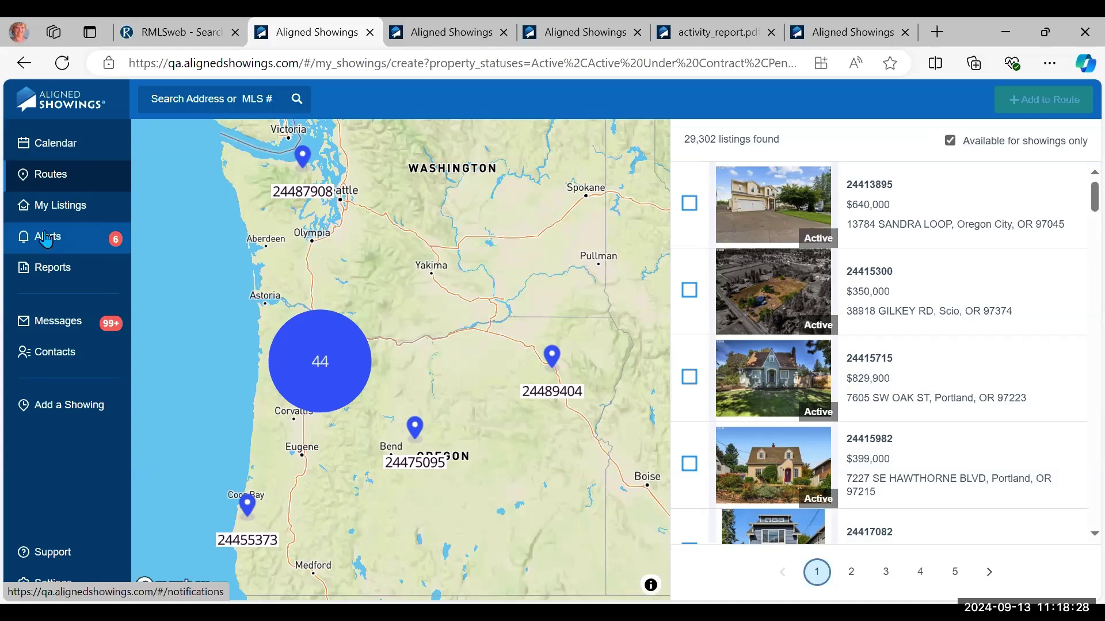
- Browse the Alerts page's showing-request notifications, mostly Feedback Requested plus a few Approved
click(47, 240)
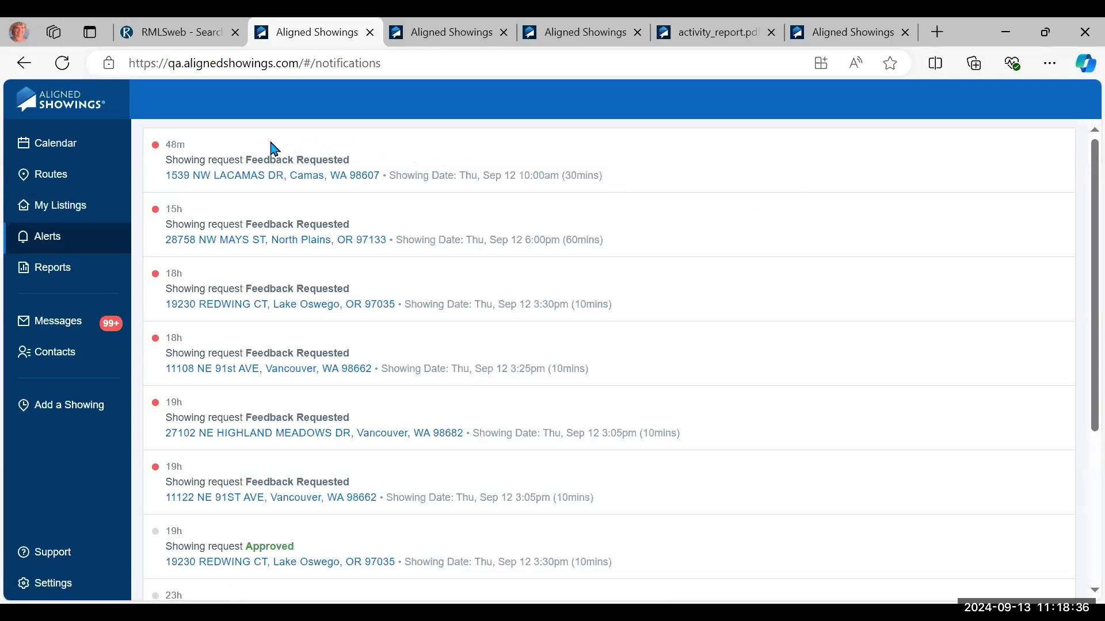
scroll(529, 282, down, 3)
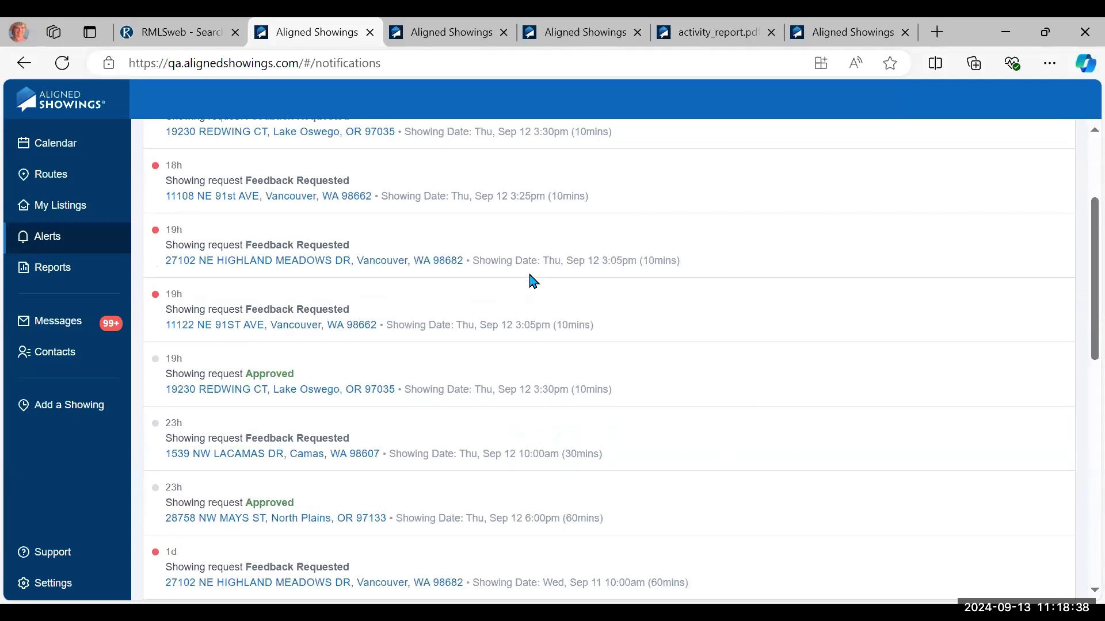
scroll(534, 282, down, 10)
scroll(535, 276, down, 3)
scroll(479, 351, up, 4)
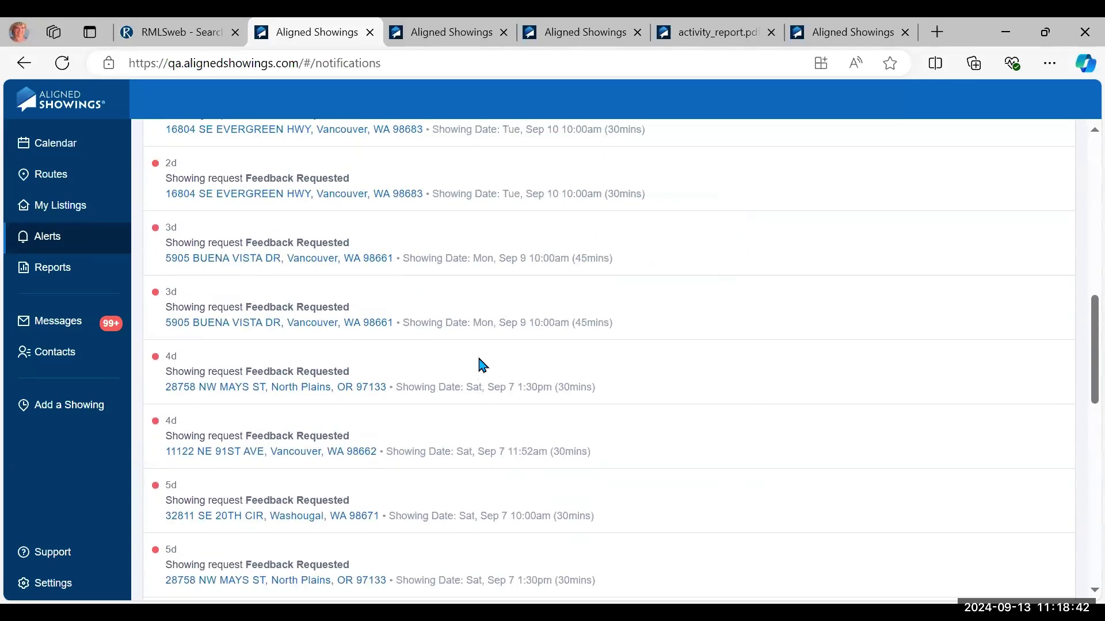
scroll(482, 366, up, 15)
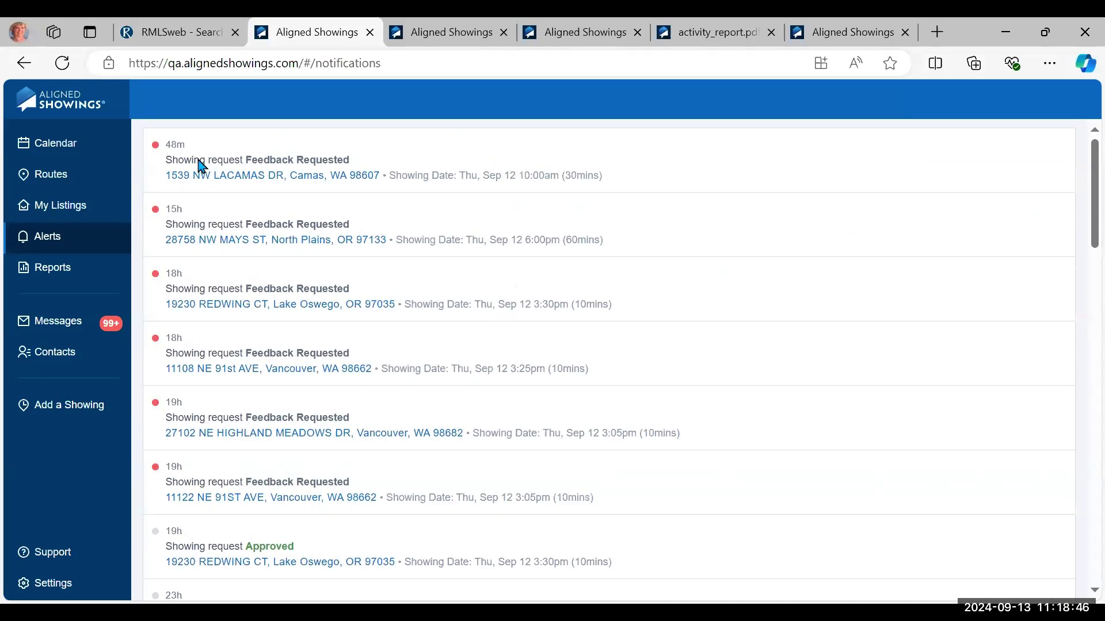
click(280, 182)
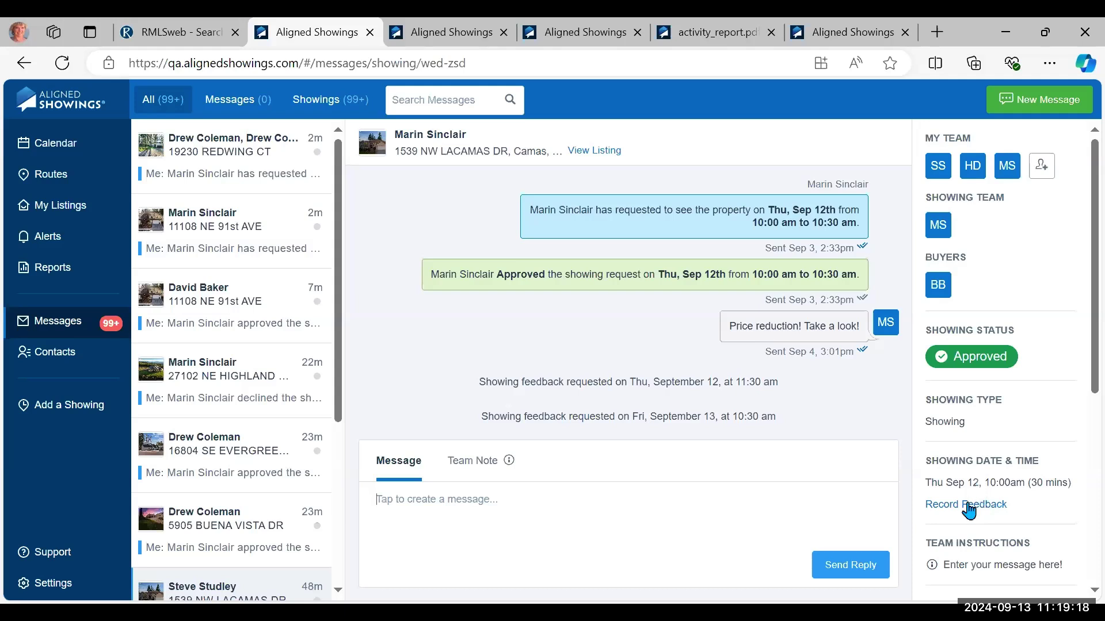
click(969, 506)
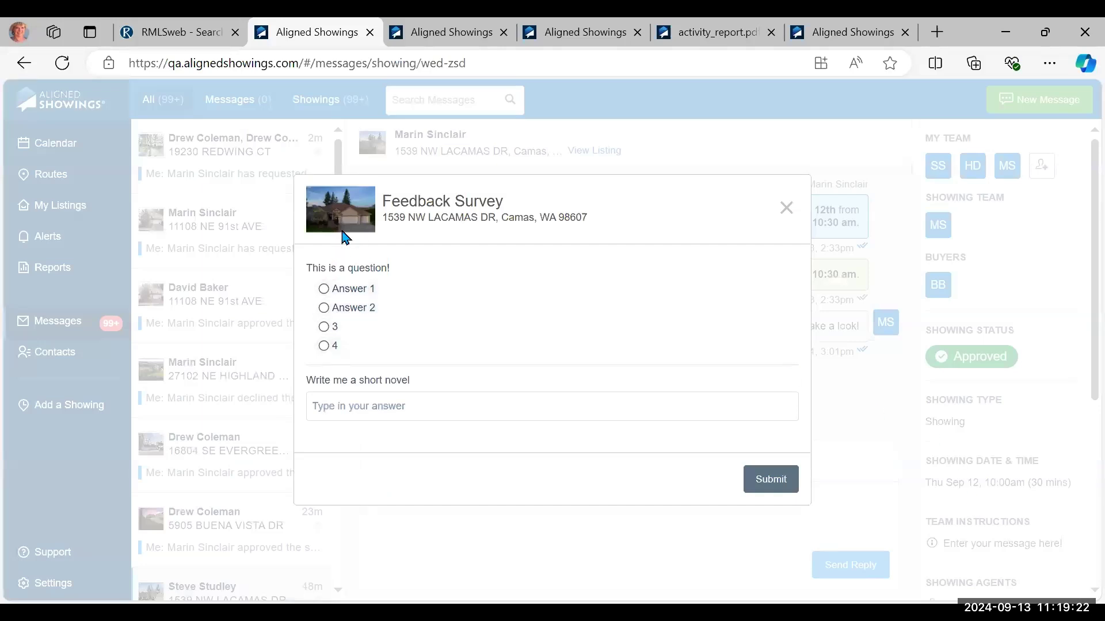
click(326, 290)
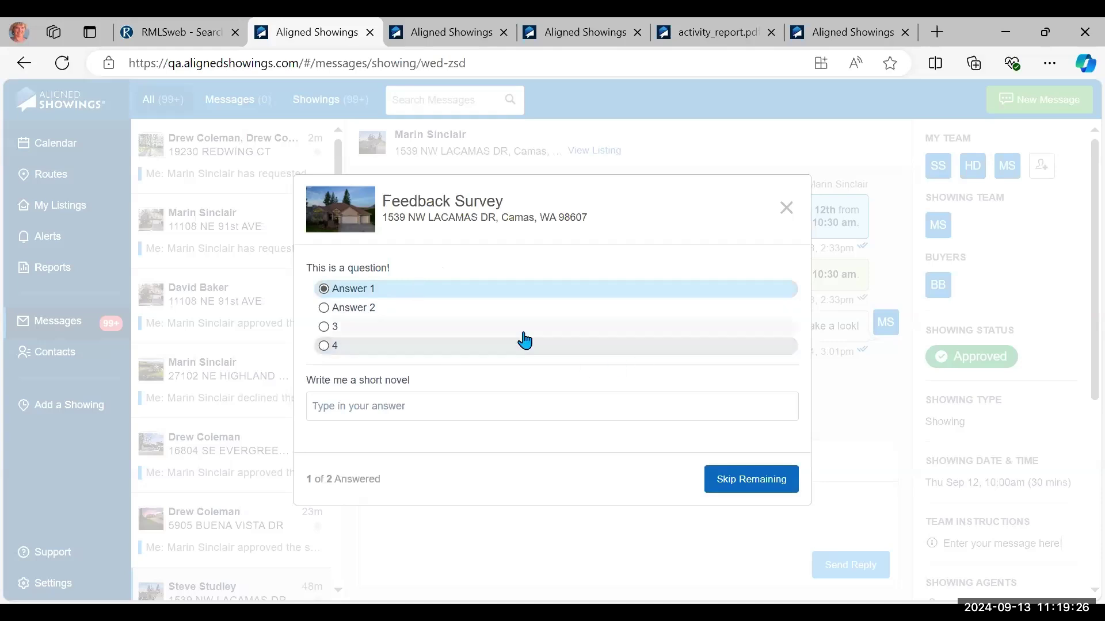
click(431, 401)
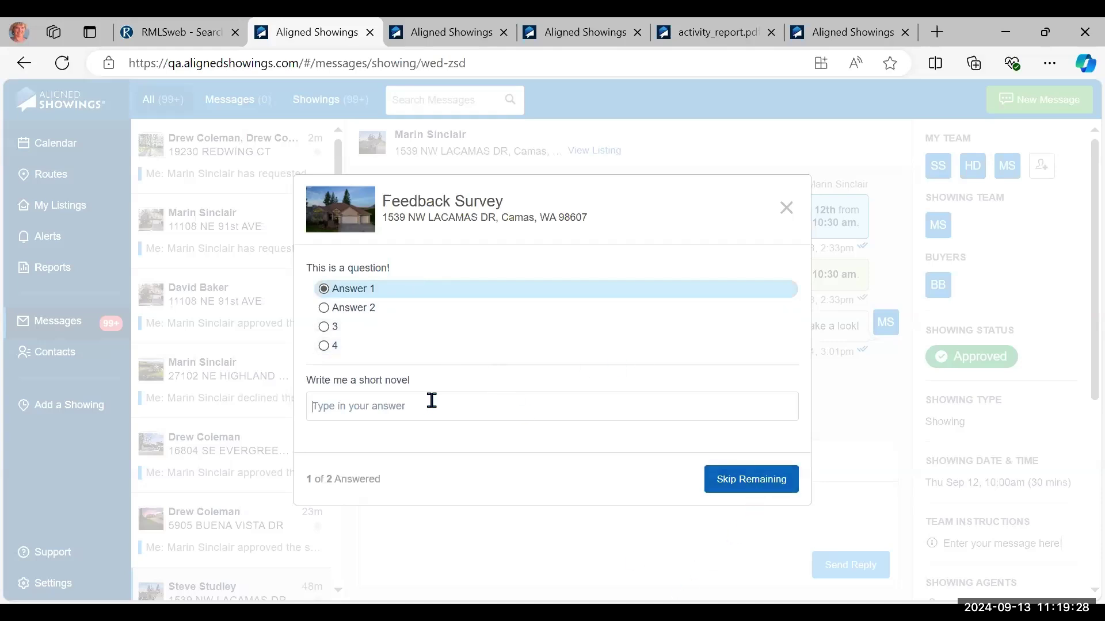
text(fgdfgddfgfddfgfdgfdgfdg)
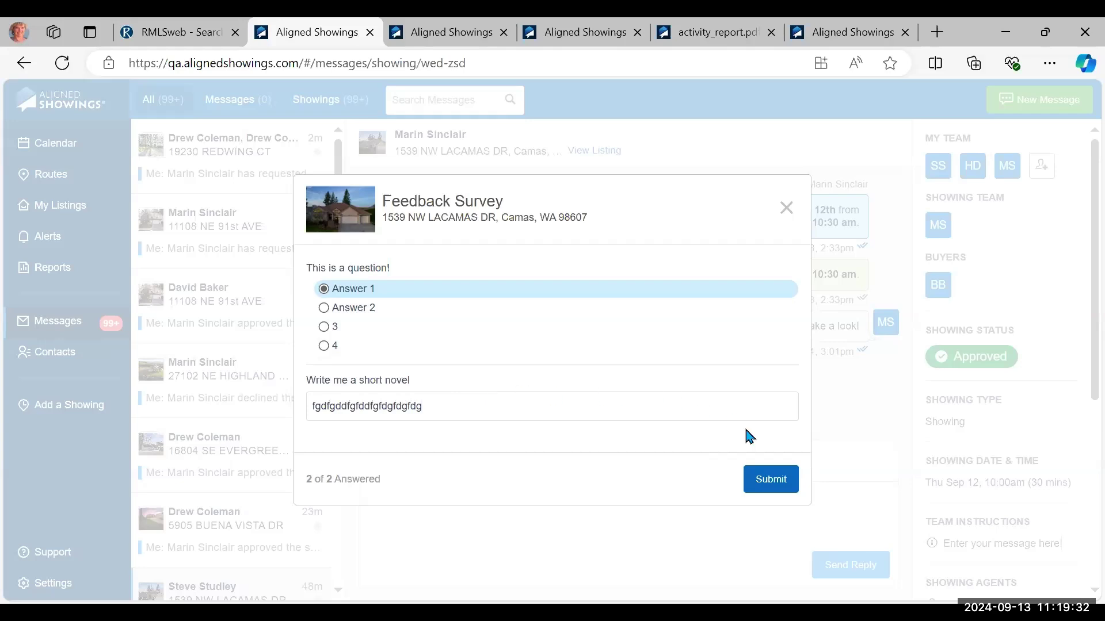
click(770, 480)
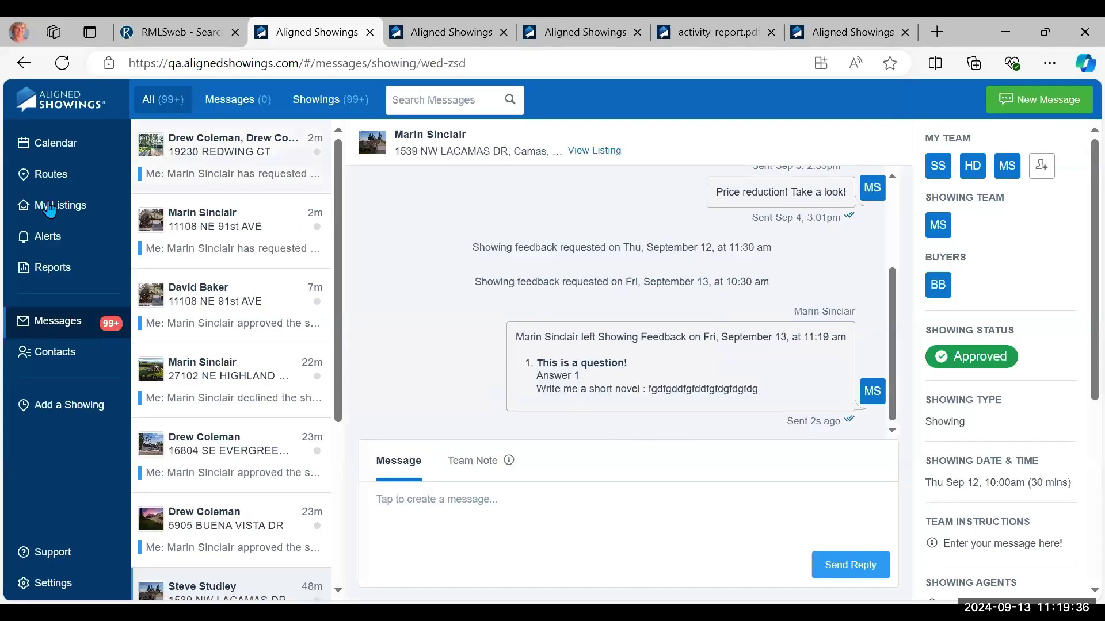
click(53, 237)
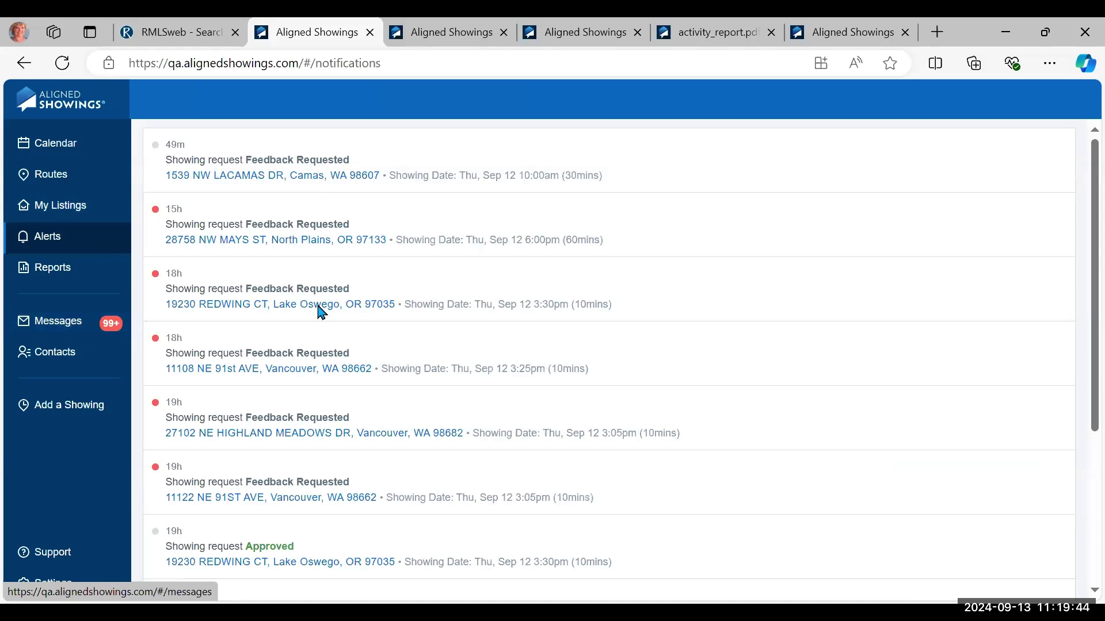
scroll(527, 322, down, 2)
scroll(529, 322, down, 2)
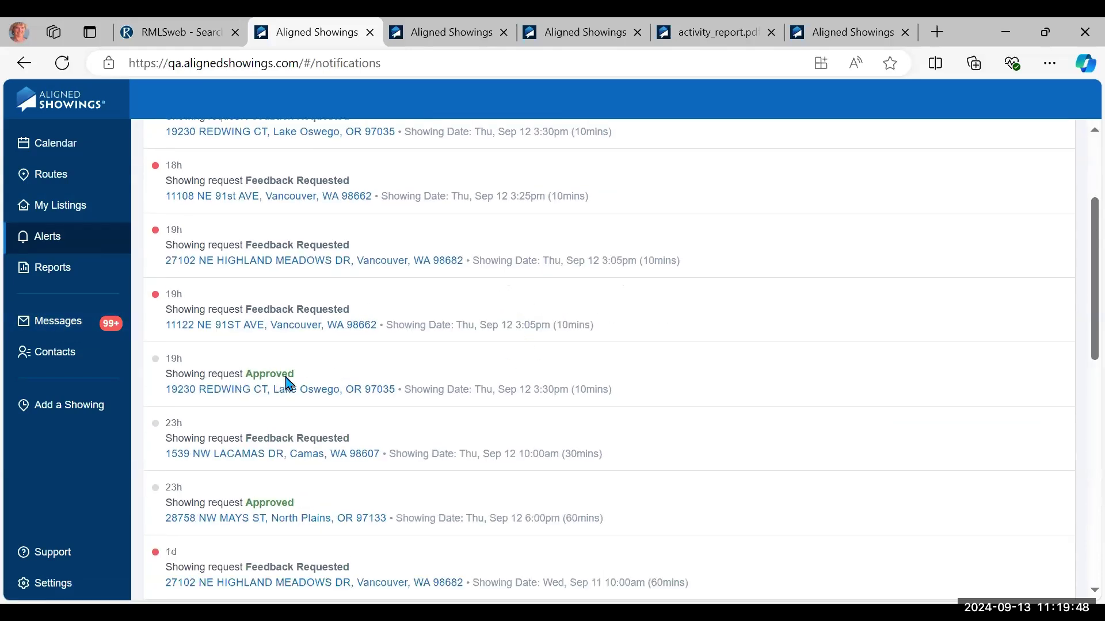
scroll(304, 456, down, 2)
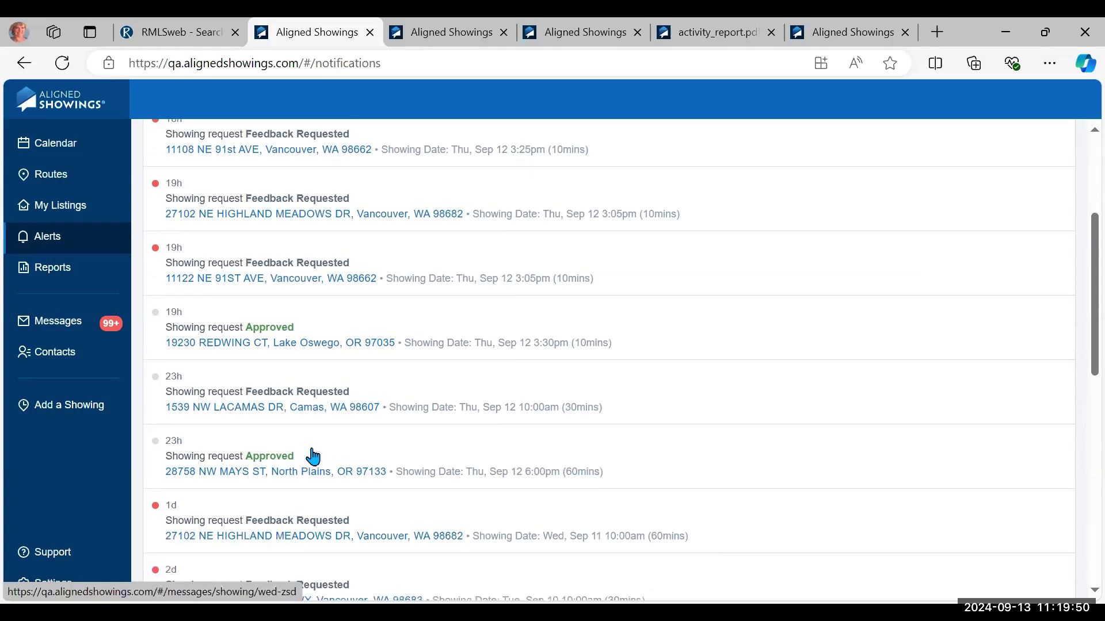
scroll(311, 453, down, 2)
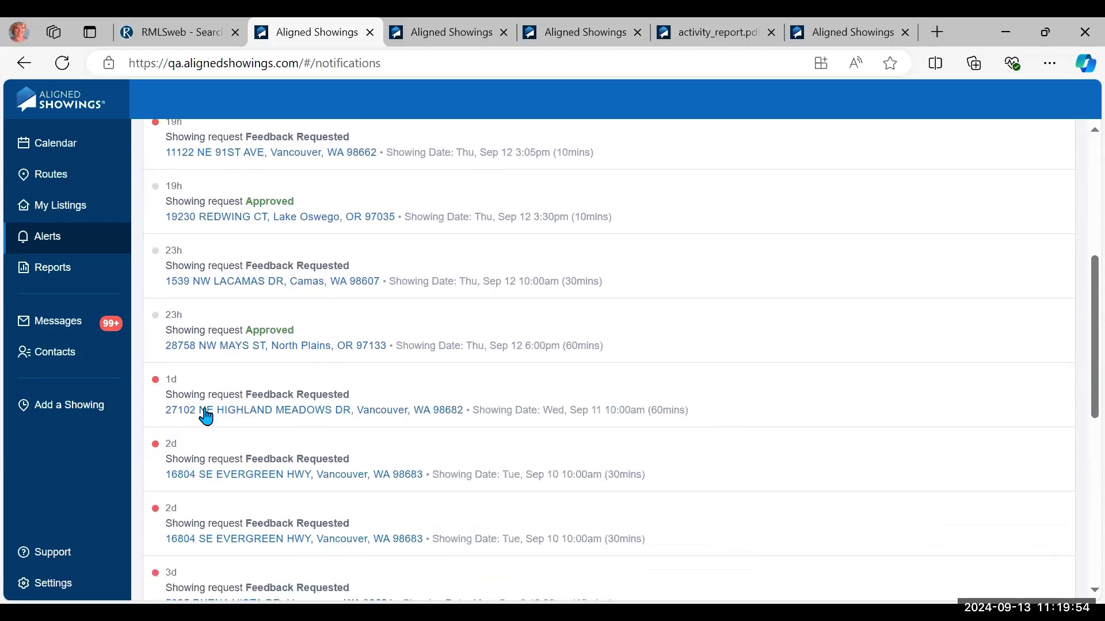
scroll(207, 414, up, 2)
scroll(237, 407, up, 4)
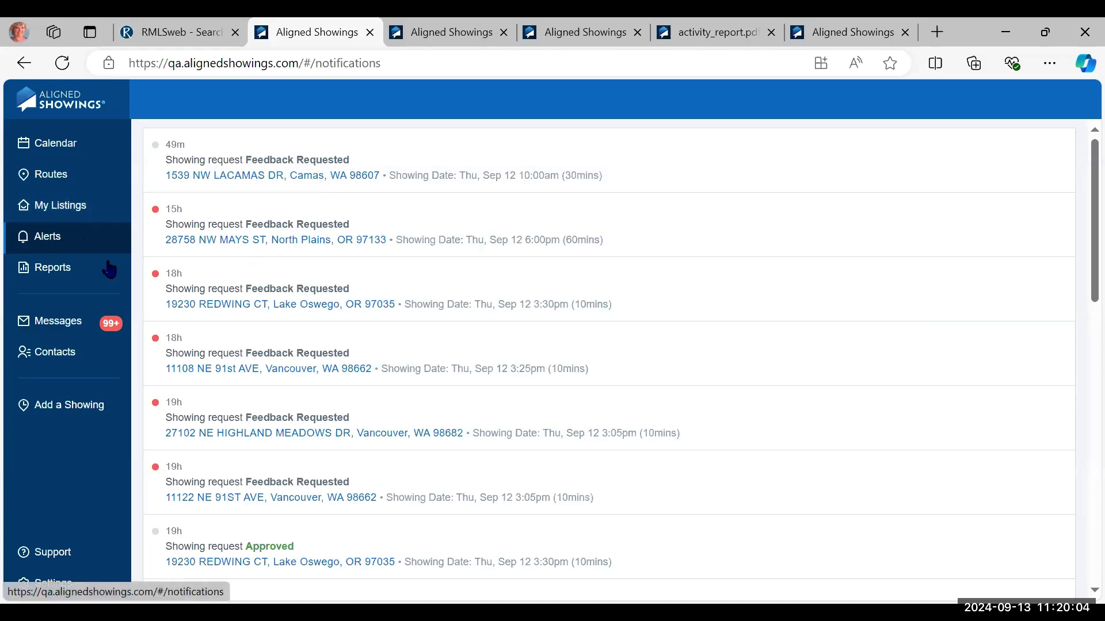
- Search the Messages inbox for 'highland' to list the Highland Meadows conversations
click(63, 326)
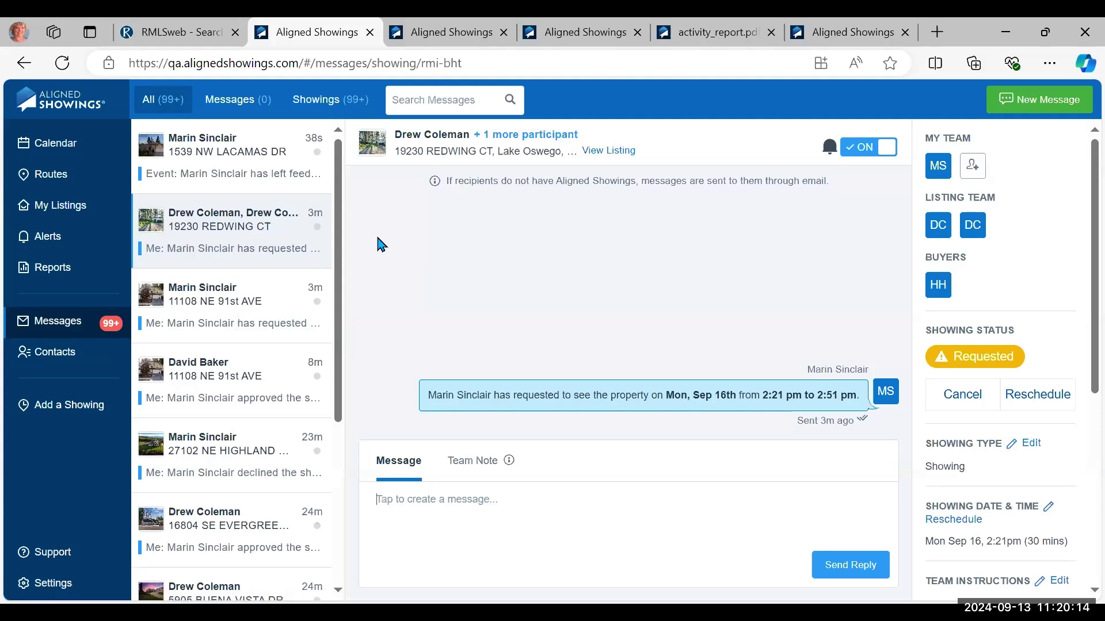
click(409, 104)
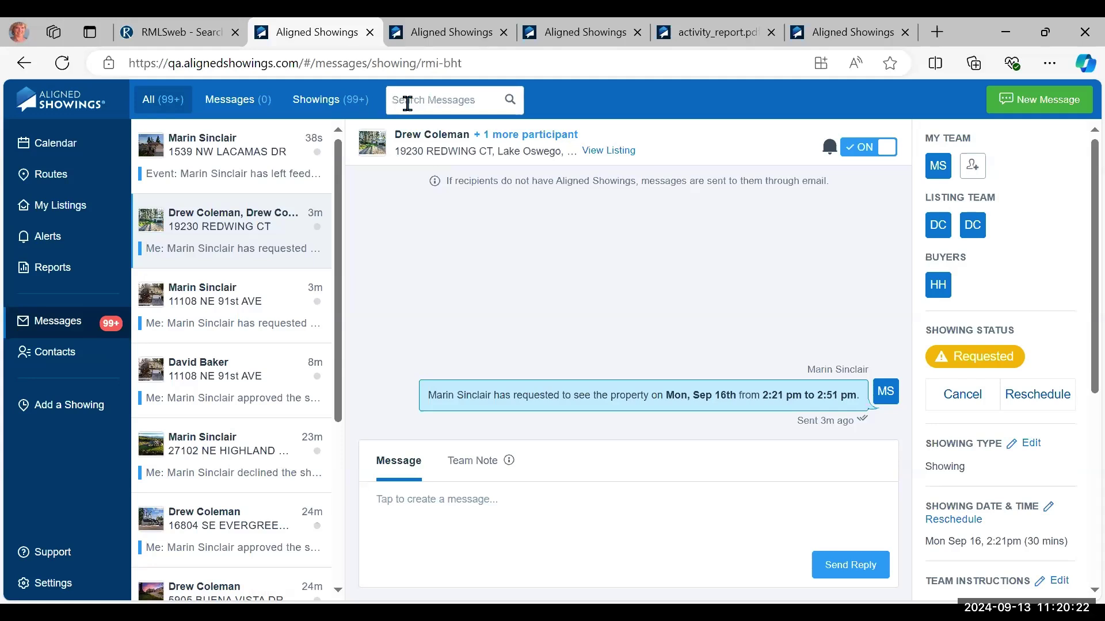
text(h)
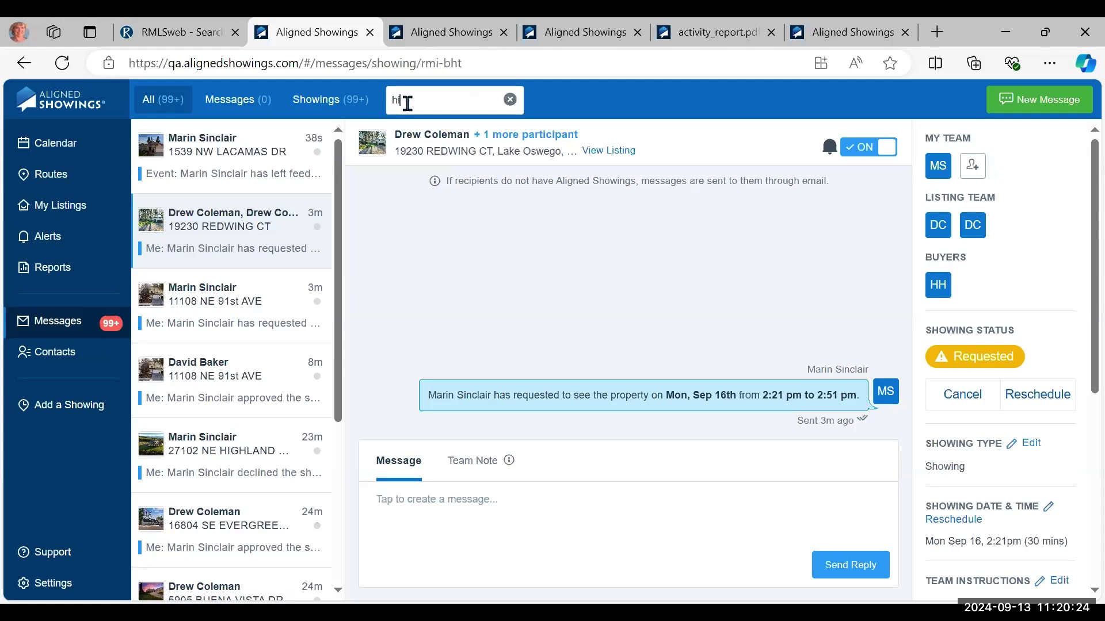
text(igh)
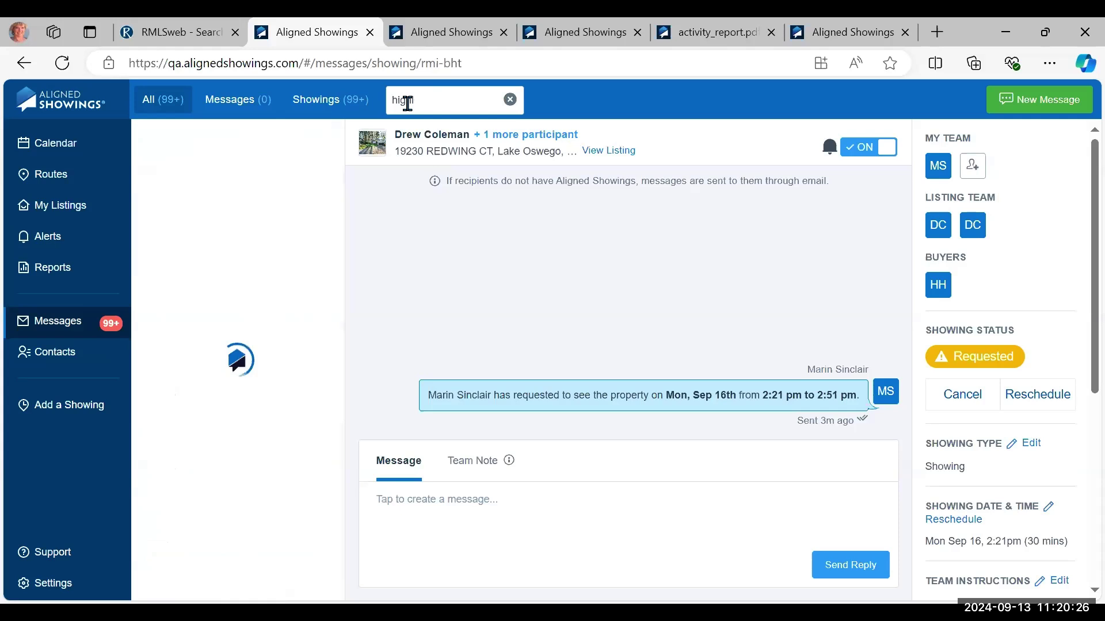
text(l)
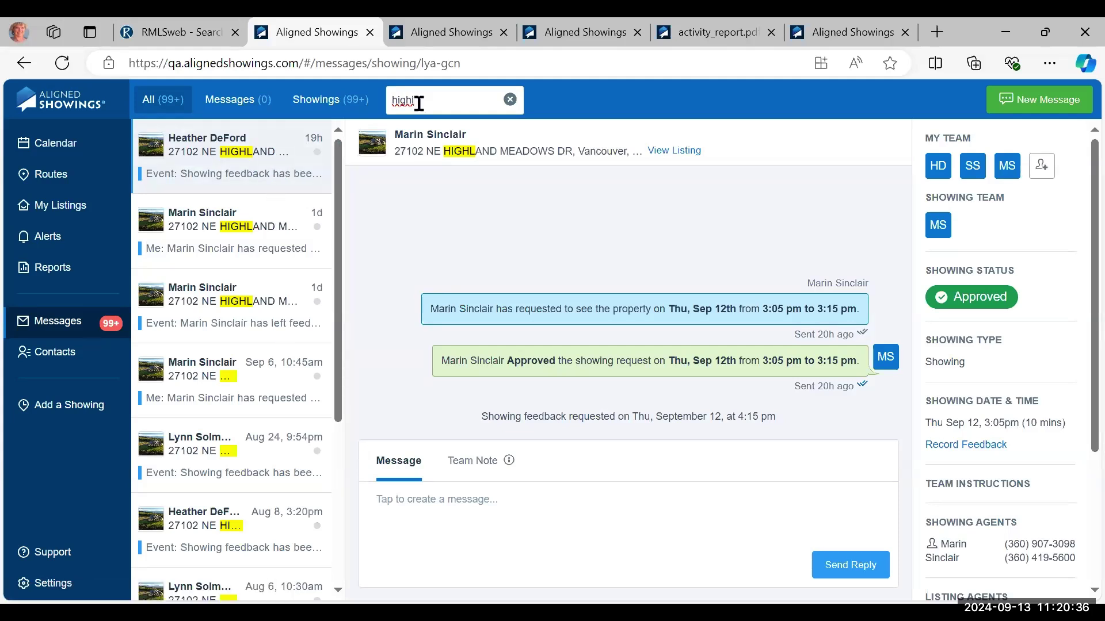
text(nd)
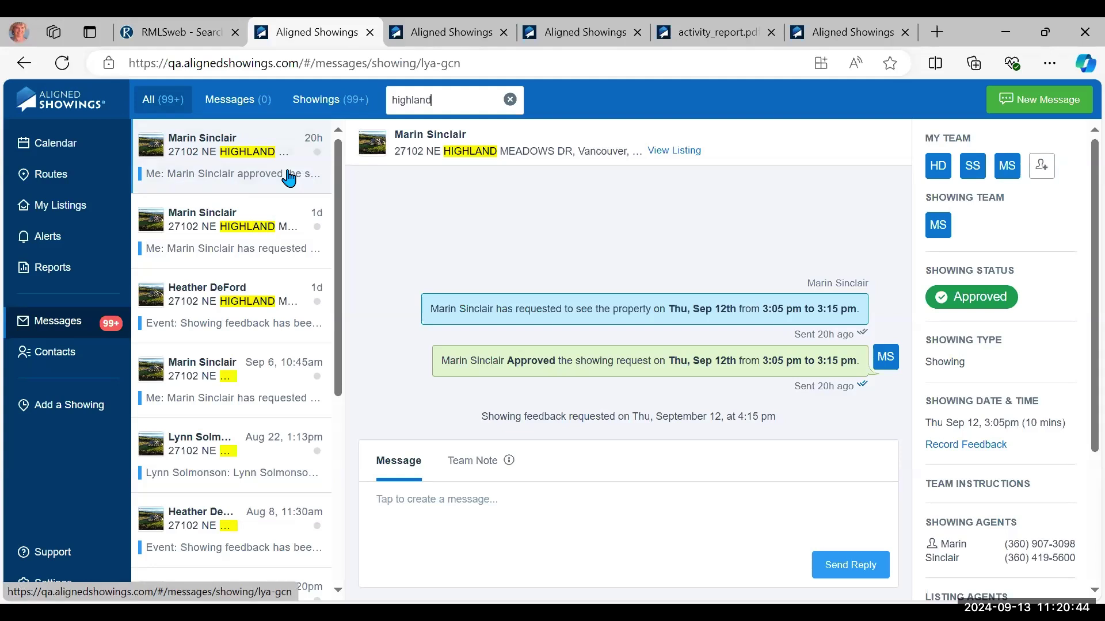
- Open the Sep 11, 10:00am Highland Meadows showing thread to read its feedback answers
click(265, 223)
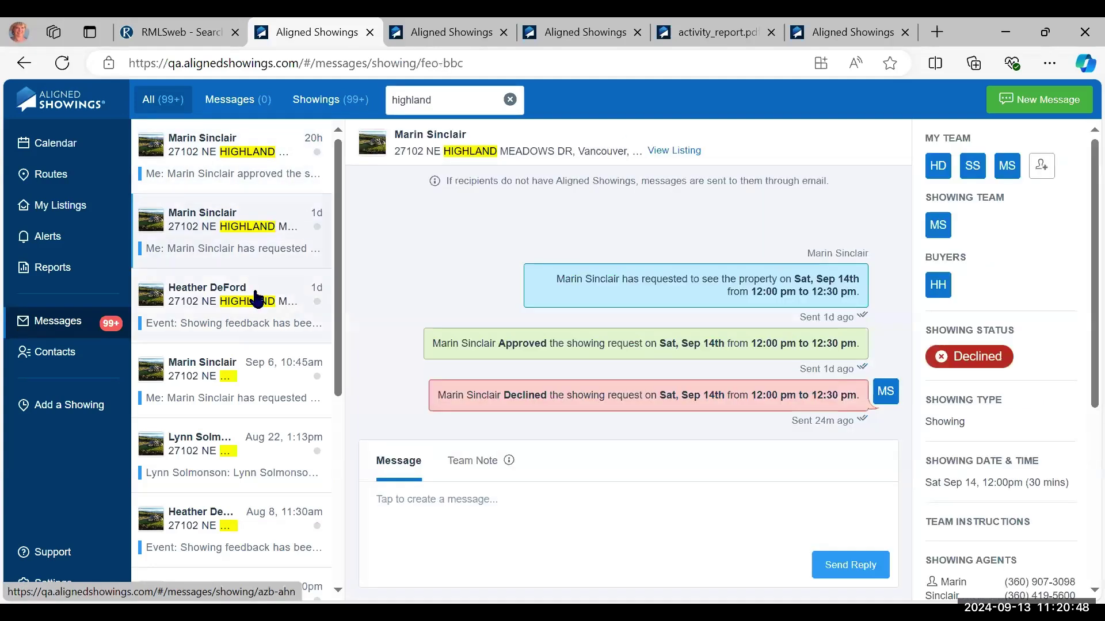
click(257, 298)
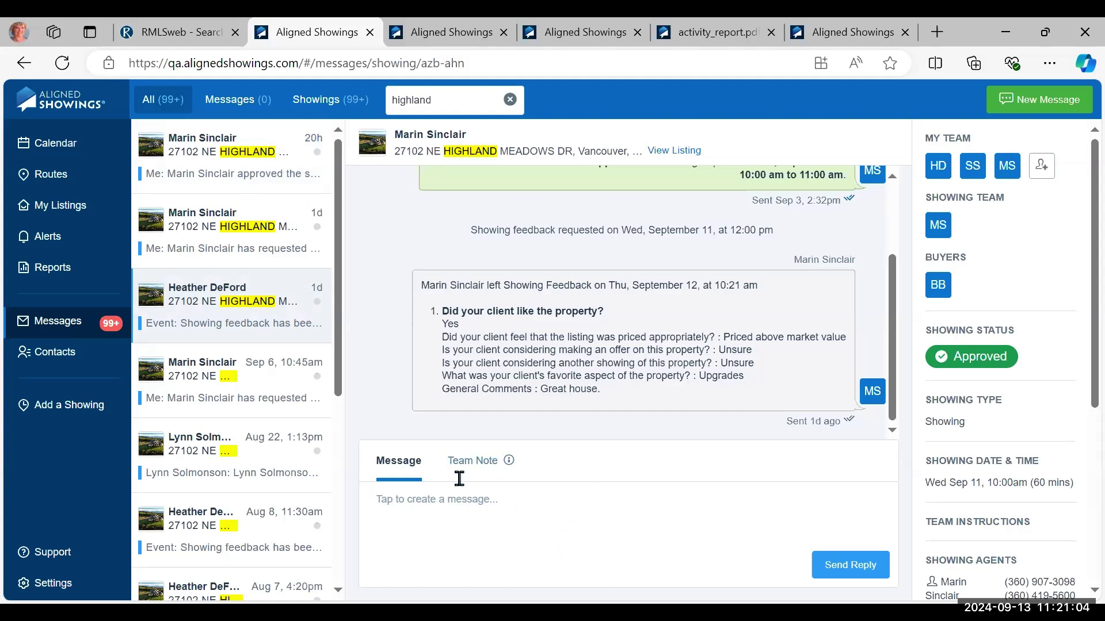
mouse_move(506, 467)
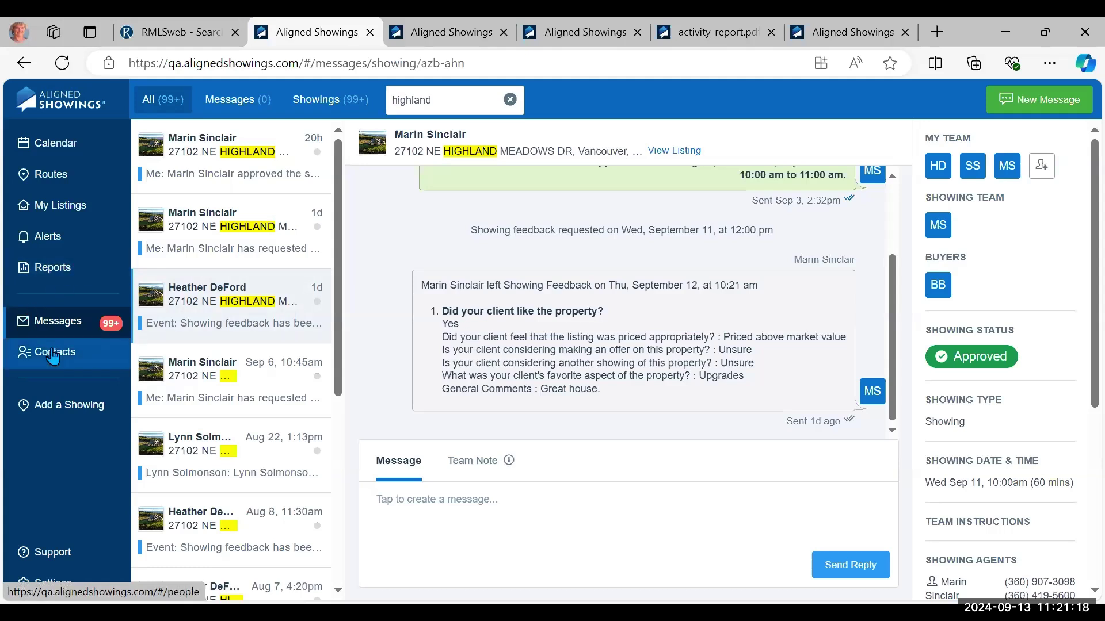
- Browse the contact tabs (all agents, My Company, My Team's 7), ending on My Sellers' 34 people
click(53, 356)
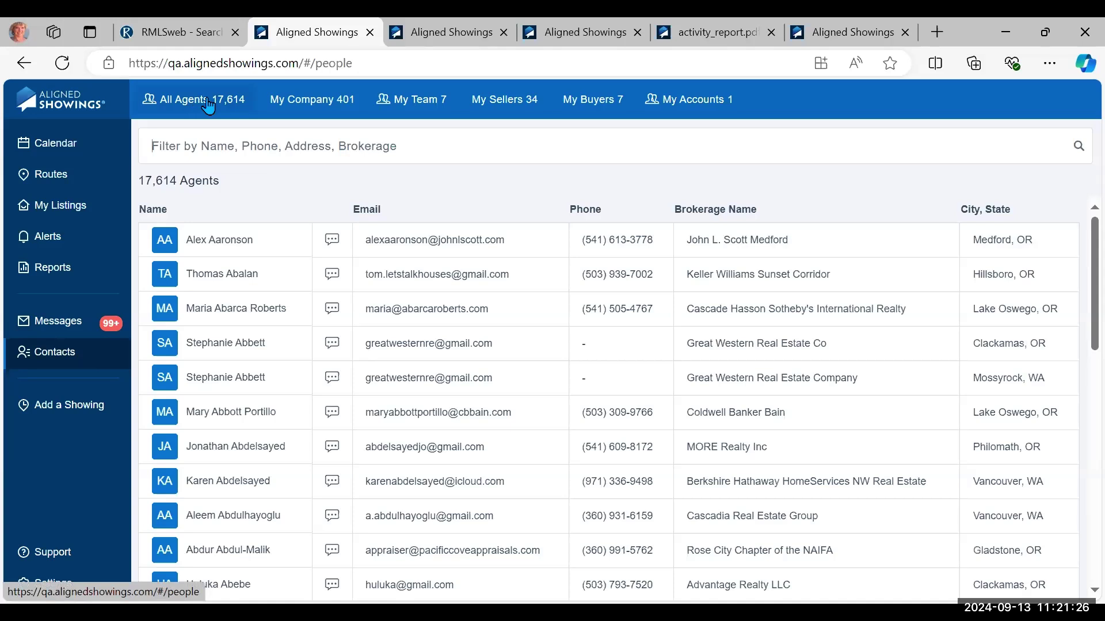
click(179, 105)
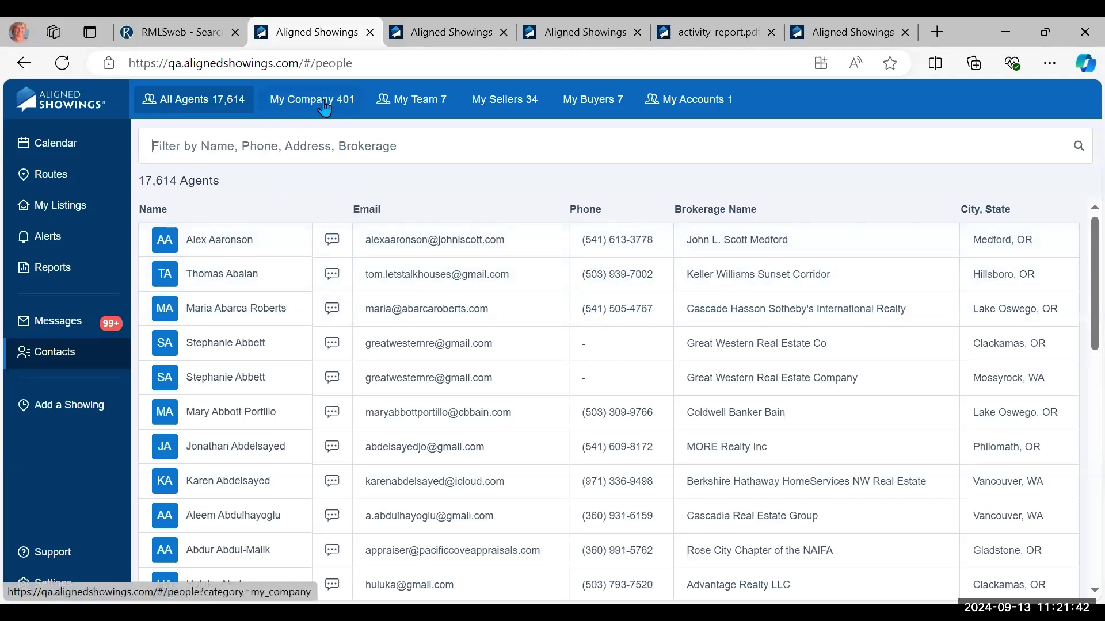
click(298, 105)
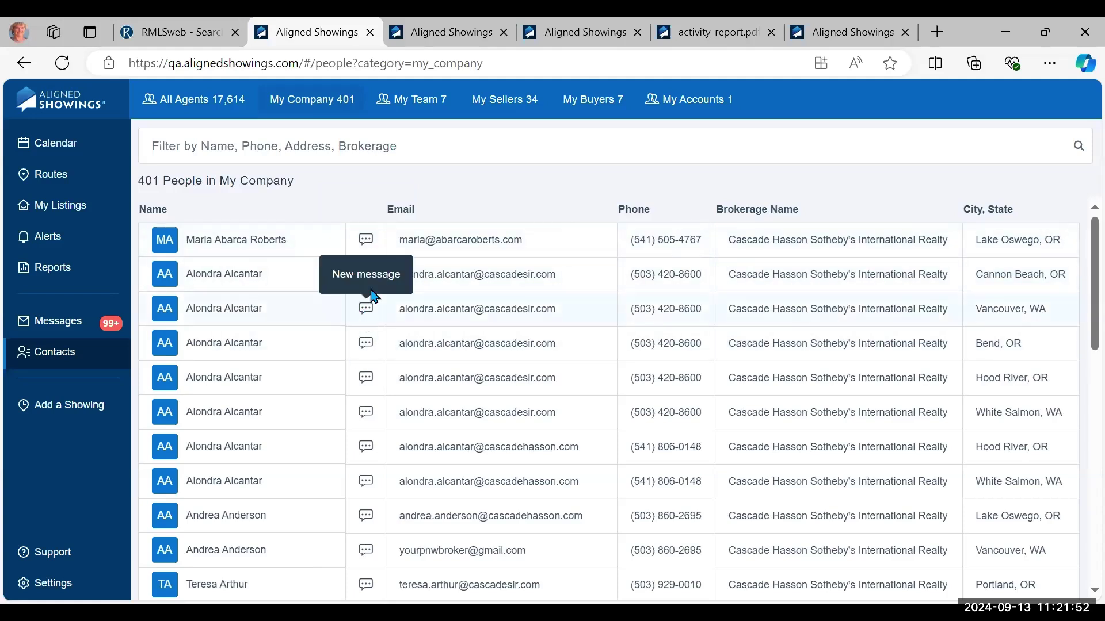
click(311, 107)
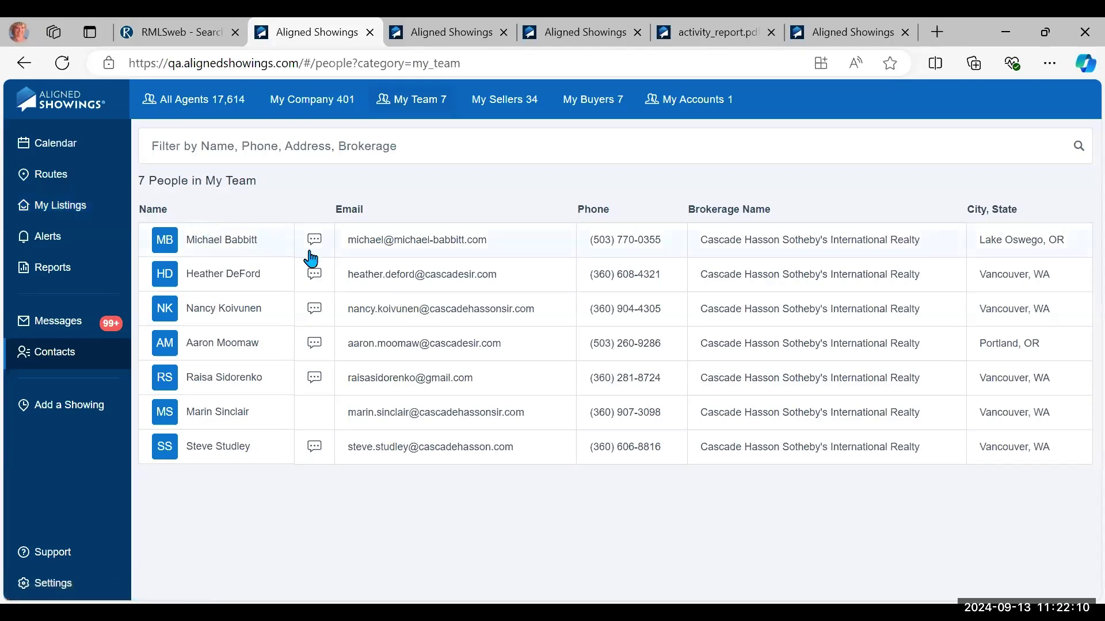
click(497, 106)
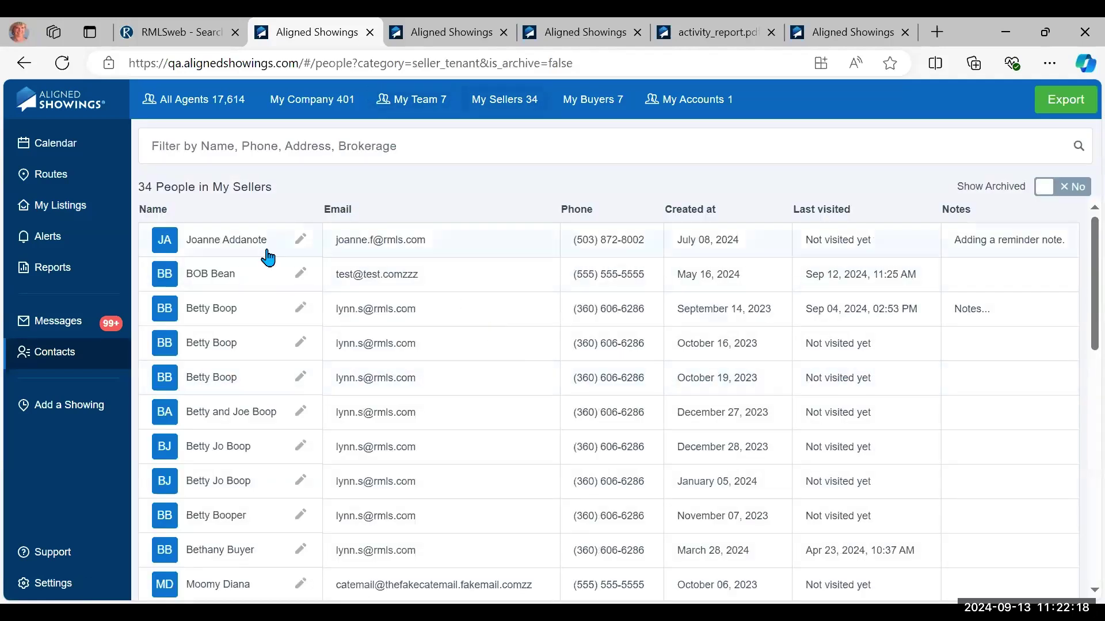
- Open the first seller's edit form, save it unchanged with Update, and close it
click(299, 240)
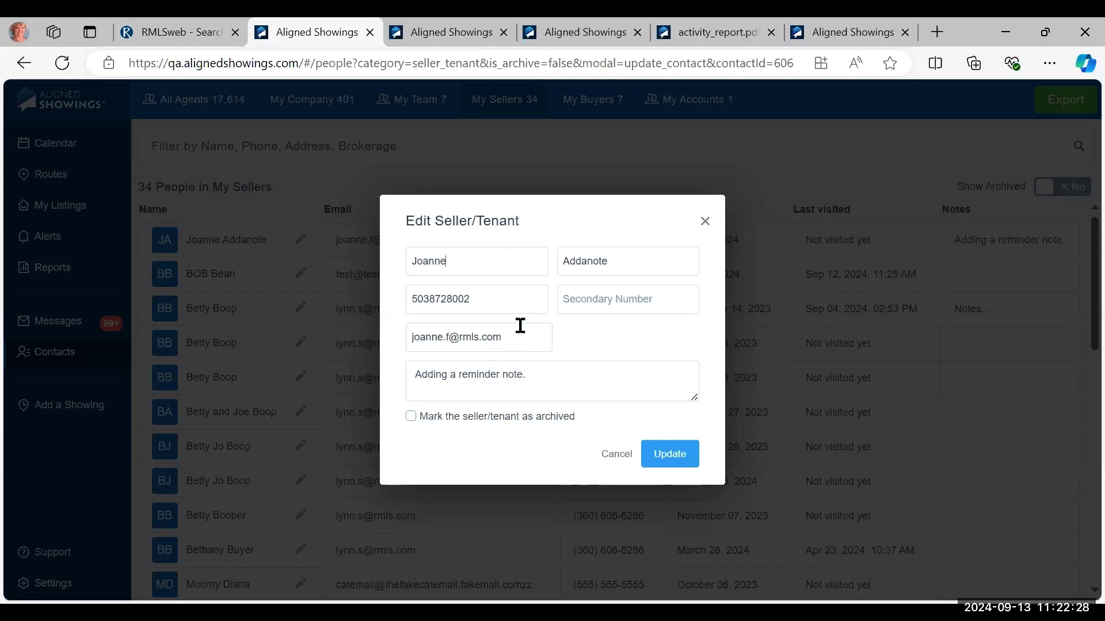
click(584, 379)
click(669, 457)
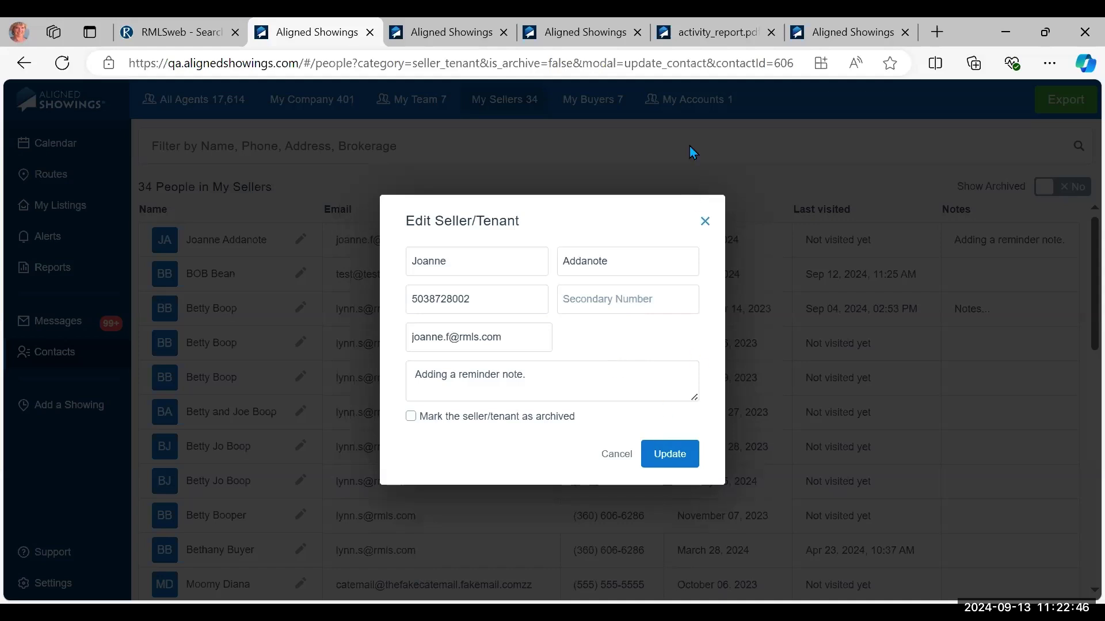
click(705, 223)
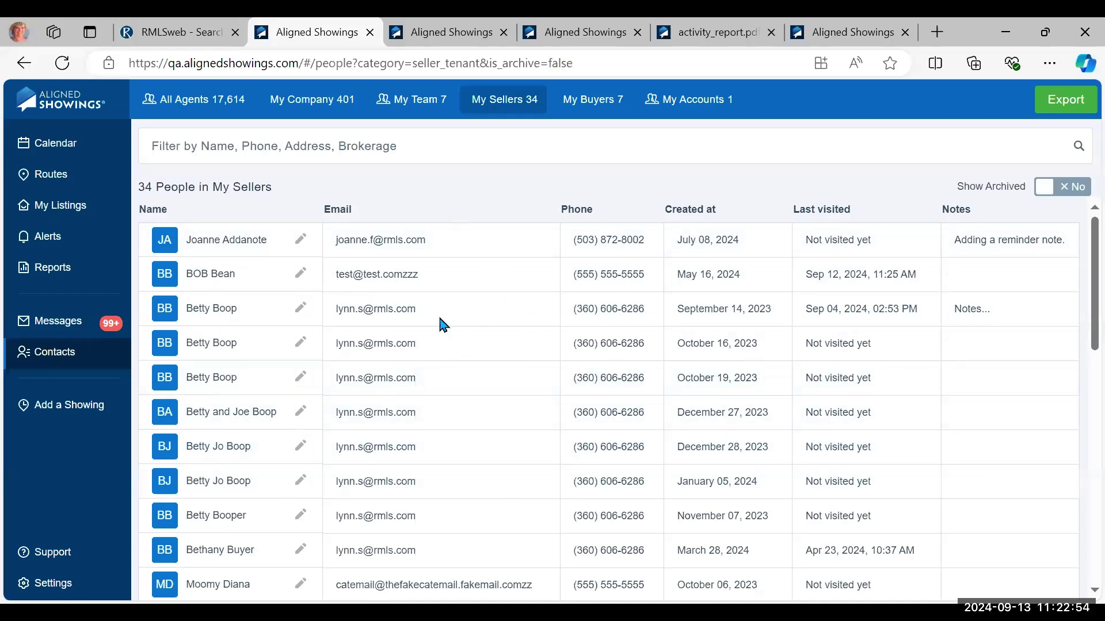
- Show the 7 contacts in My Buyers
scroll(471, 390, down, 2)
scroll(471, 389, up, 2)
click(590, 111)
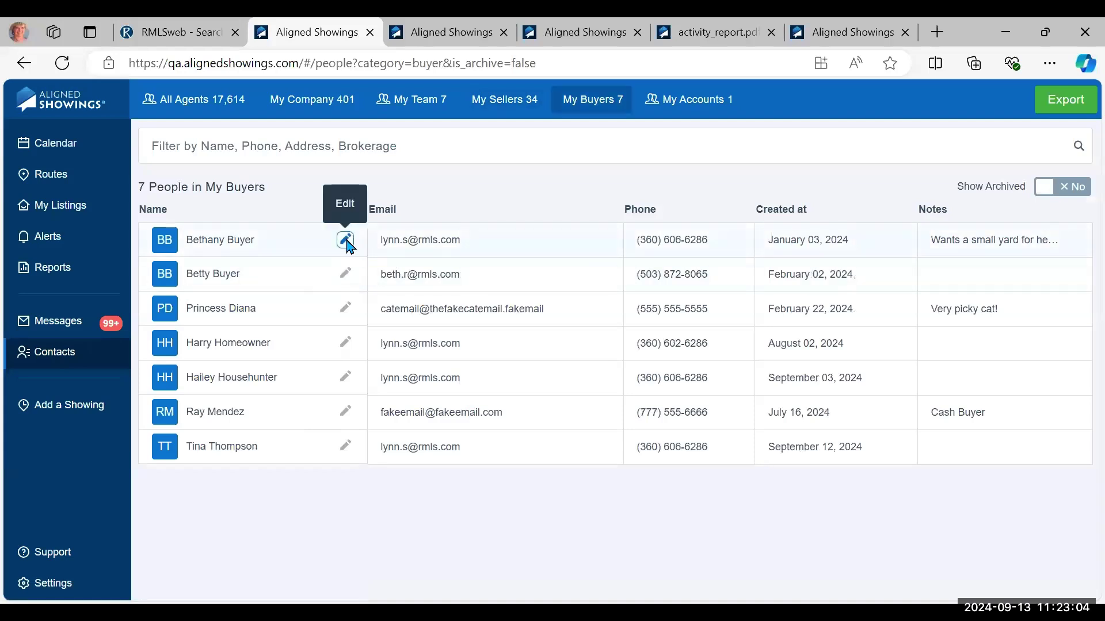
- Open and close the first buyer's edit form, then view My Accounts and My Company's 401 contacts
click(345, 239)
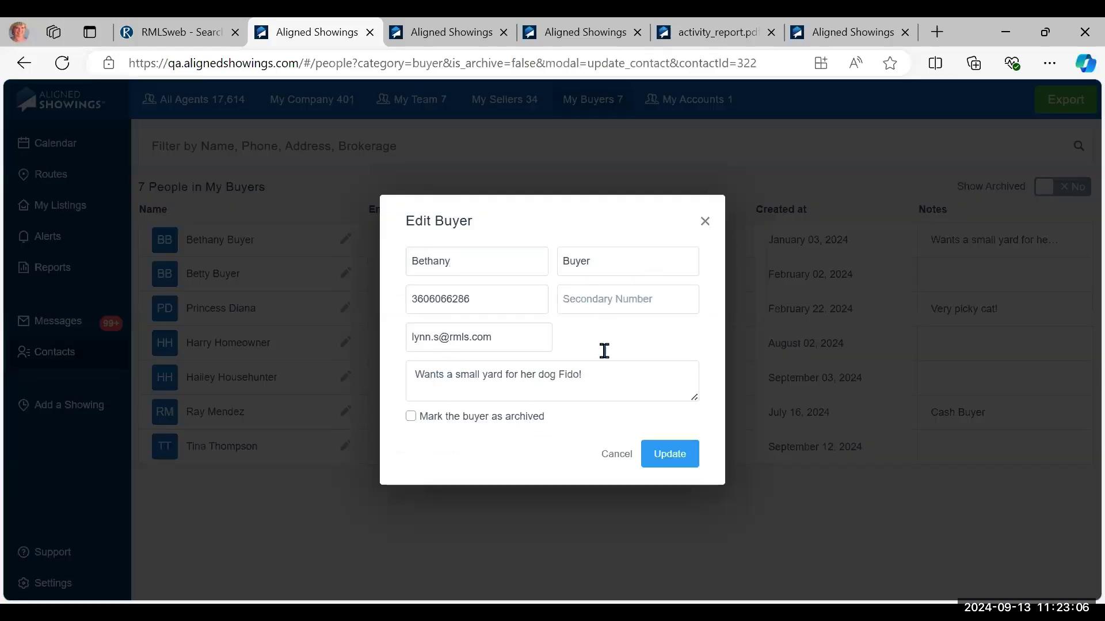
click(704, 222)
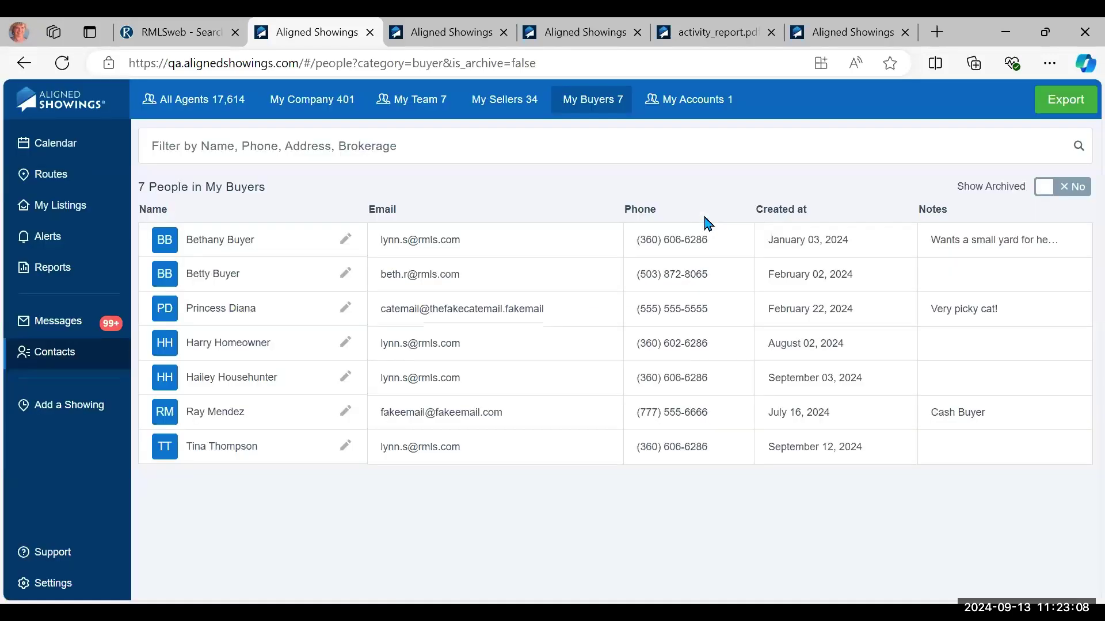
click(697, 109)
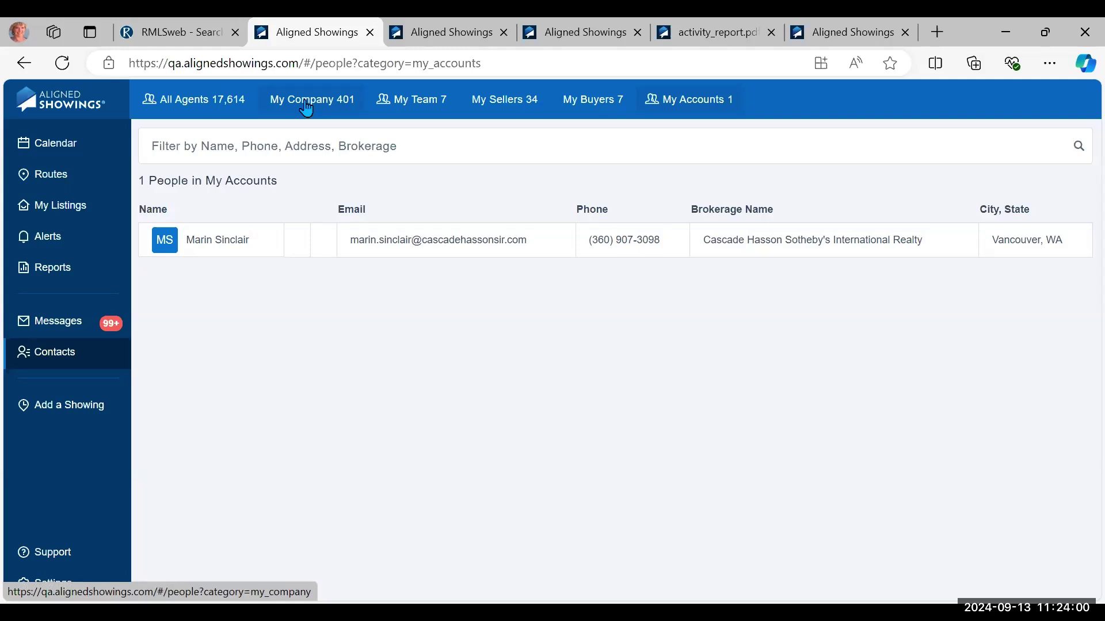
click(306, 110)
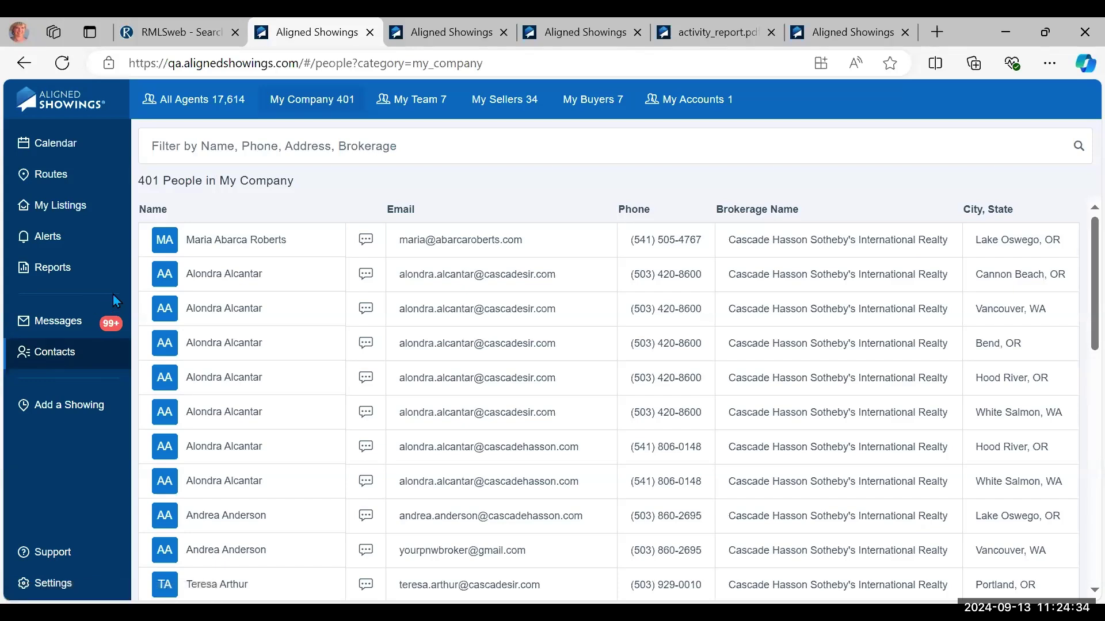
- Open Reports and scroll through the listings activity cards
click(55, 275)
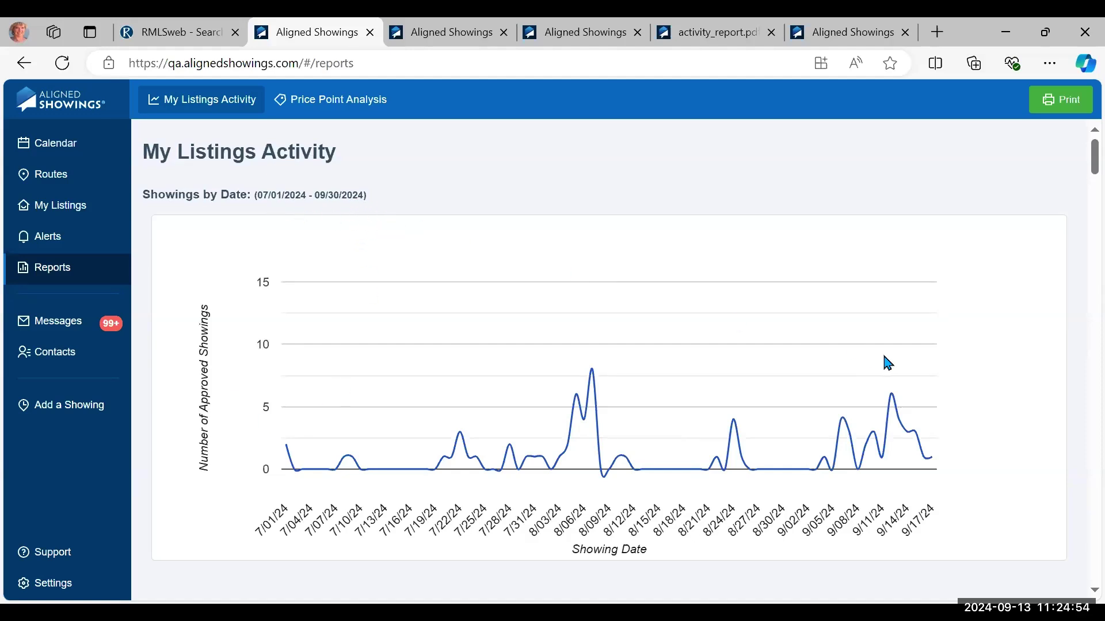
scroll(977, 380, down, 1)
scroll(976, 379, down, 6)
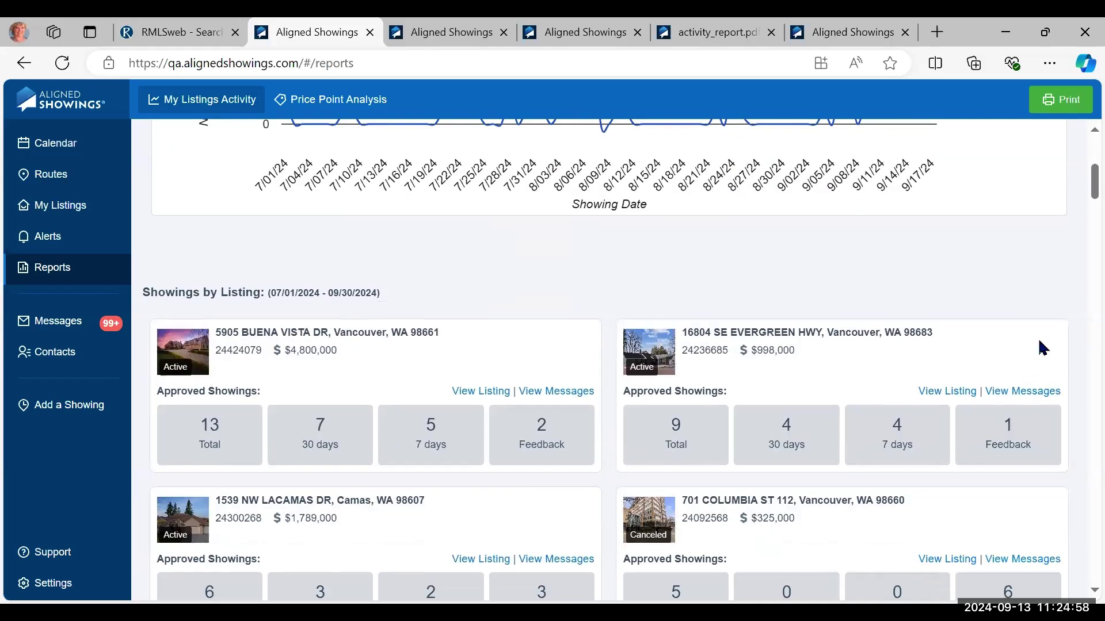
scroll(1050, 340, down, 1)
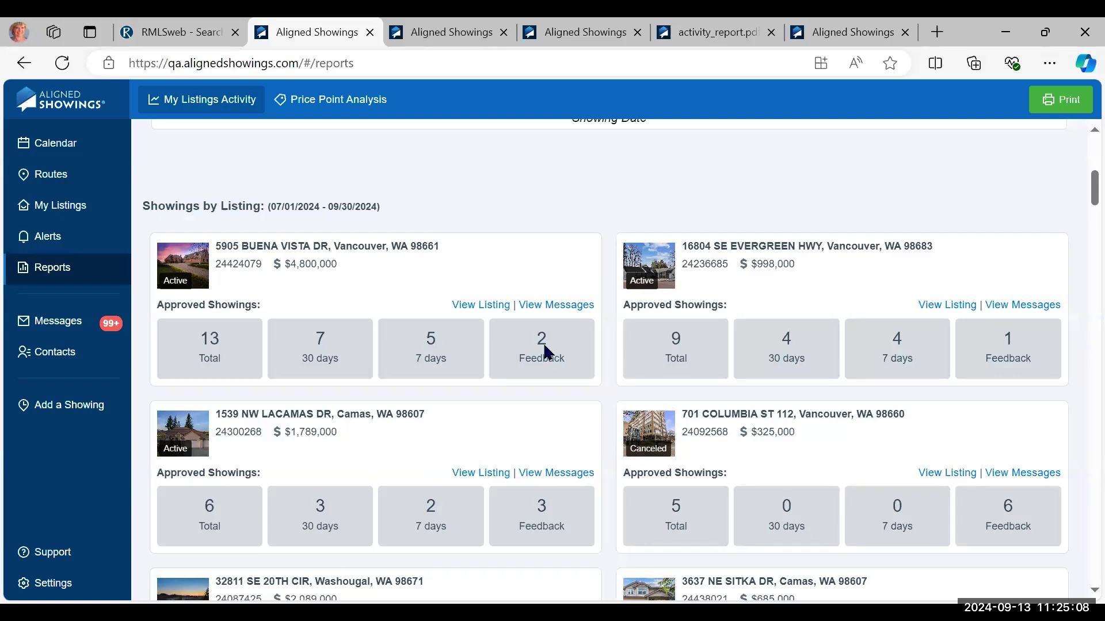
scroll(545, 348, down, 3)
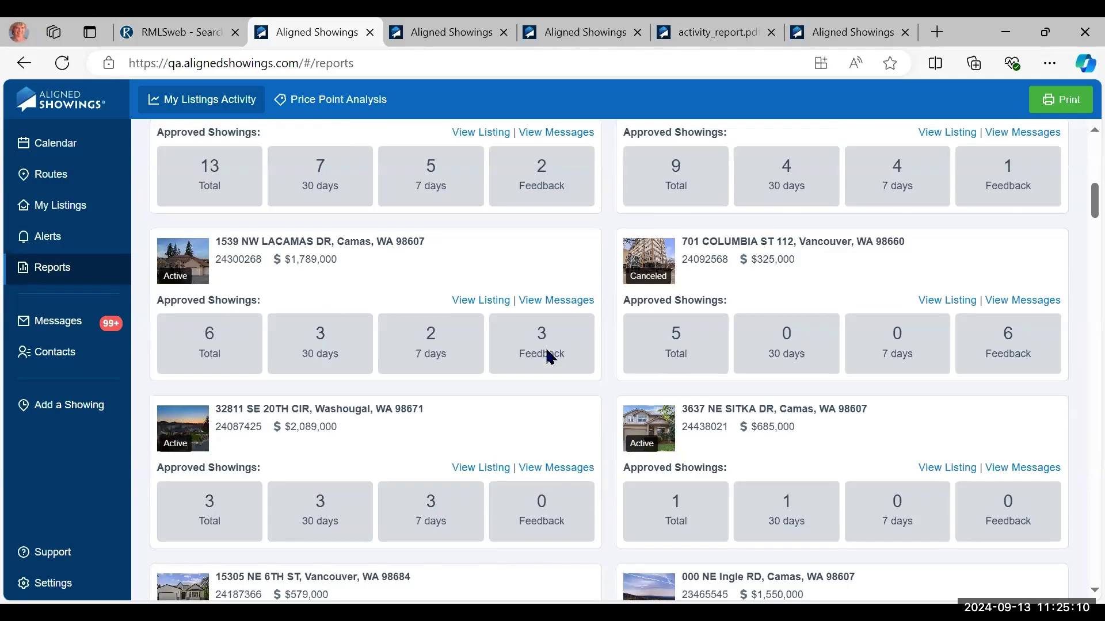
scroll(548, 355, up, 5)
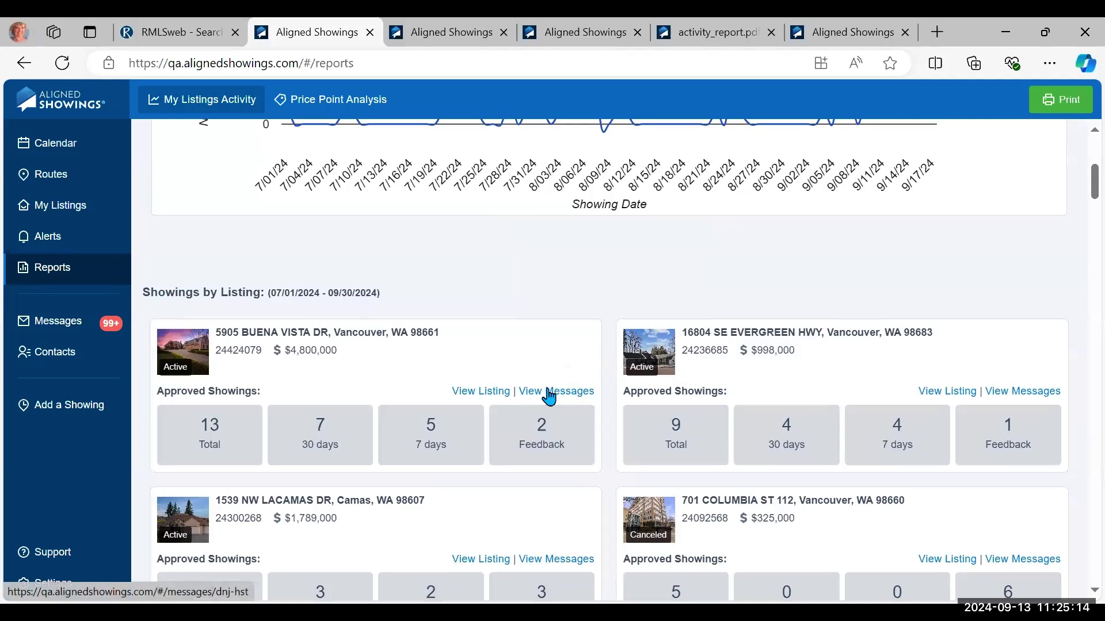
- View one listing's showing messages, then return to the listings activity report
click(550, 397)
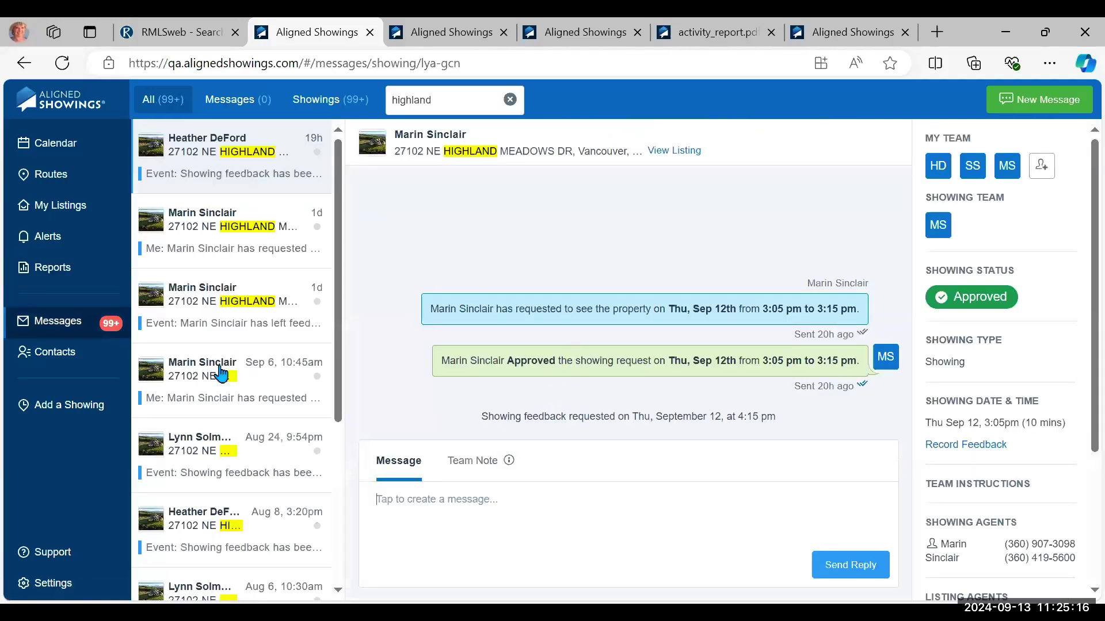
click(54, 272)
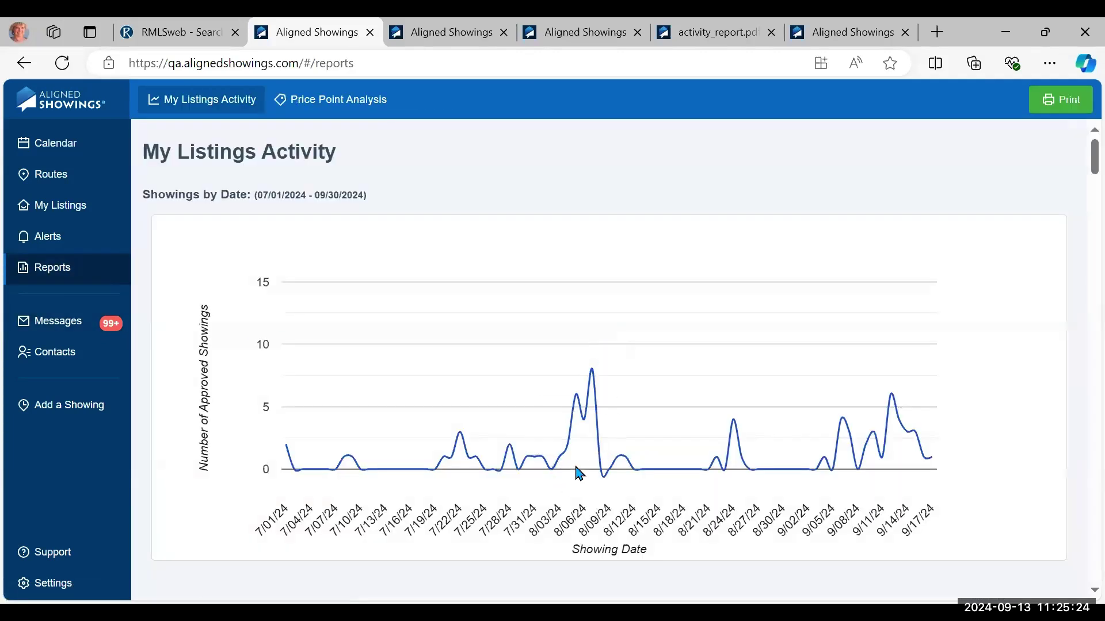
scroll(584, 467, down, 5)
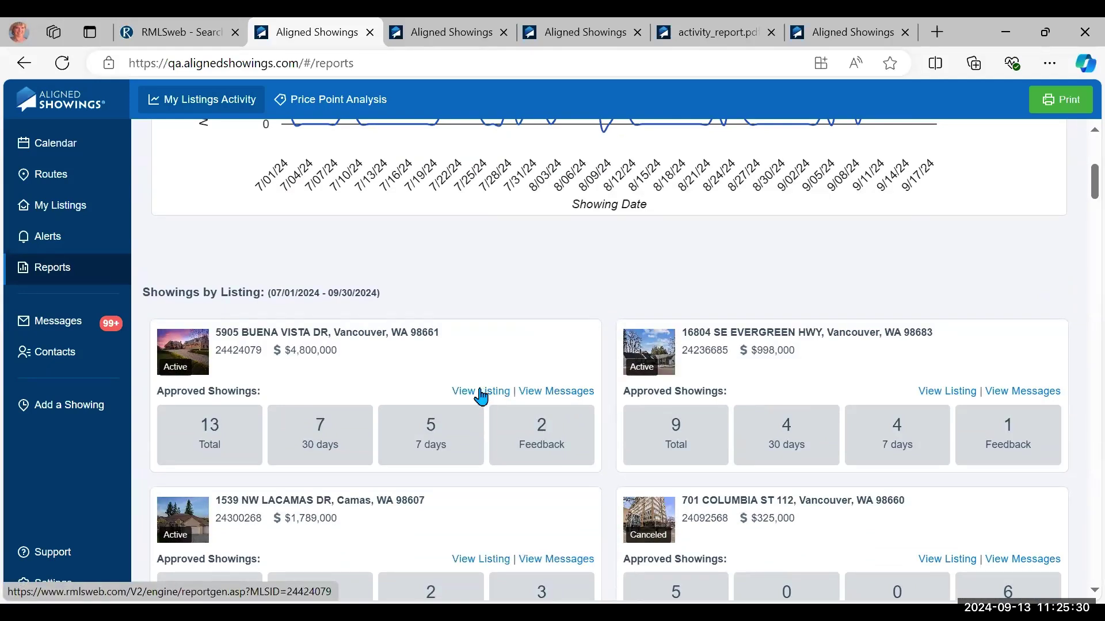
scroll(475, 391, up, 5)
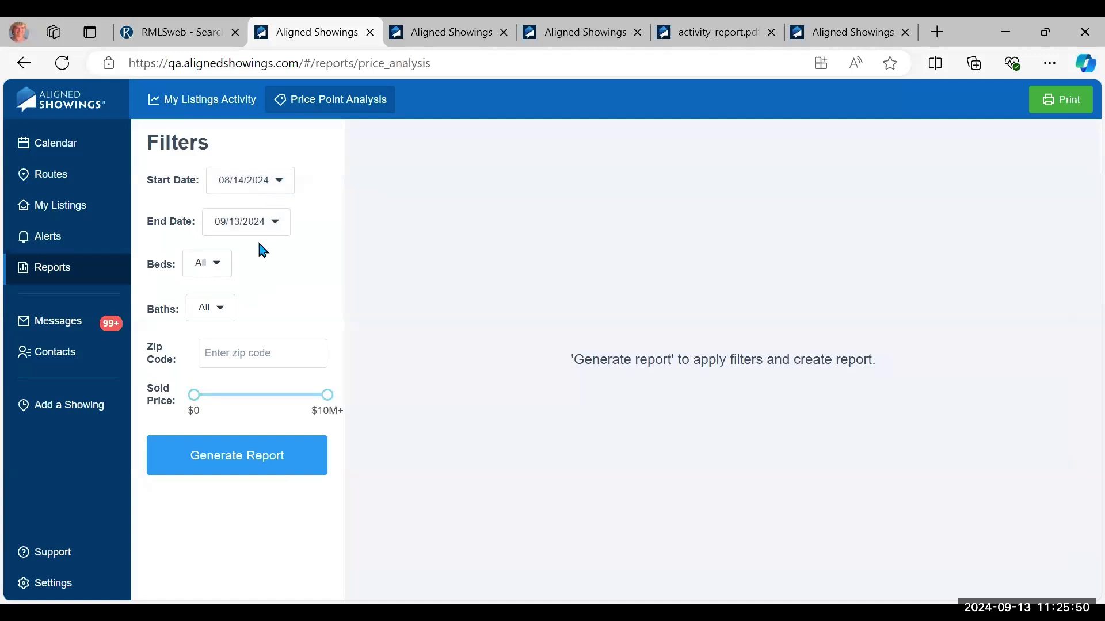
- Check the Beds filter, set the Sold Price range to $250K–$3M, and generate the chart
click(208, 266)
drag(194, 395, 214, 396)
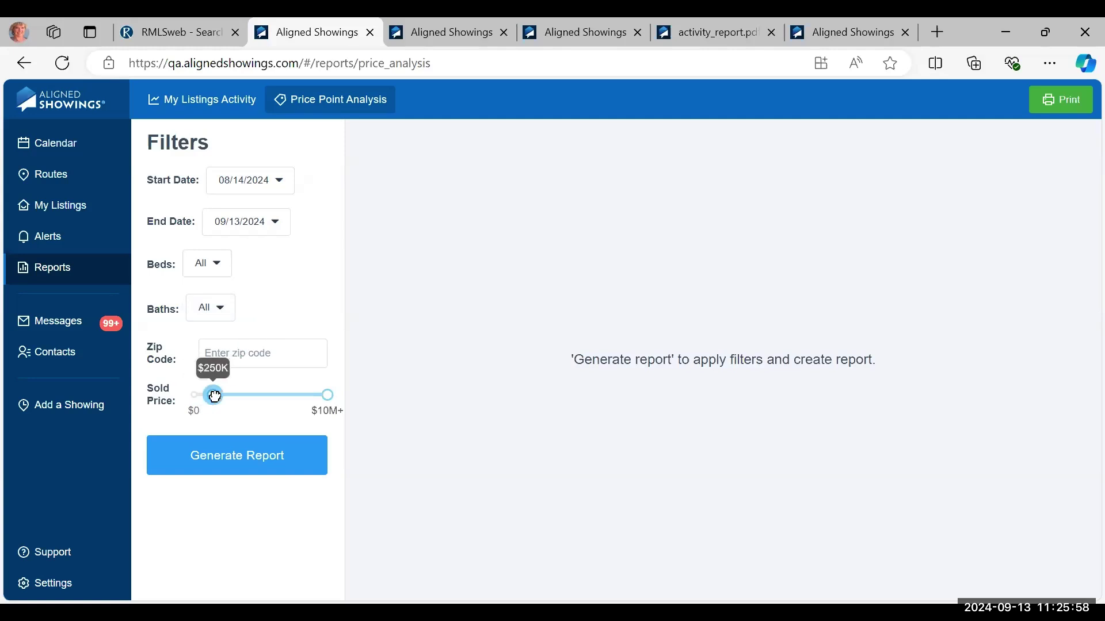
drag(327, 395, 317, 395)
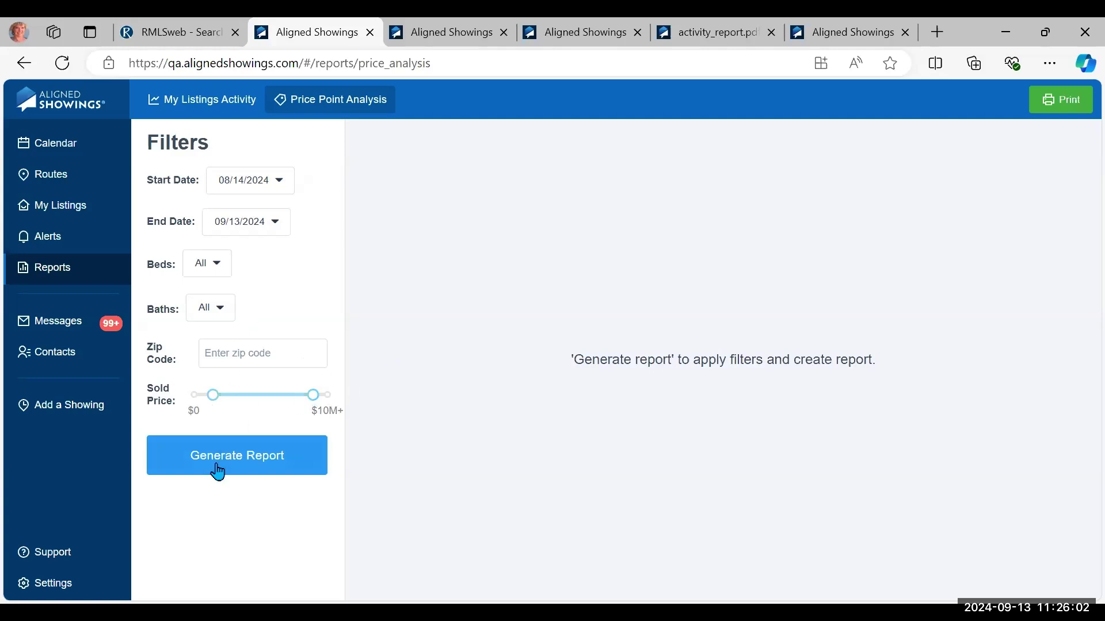
click(233, 466)
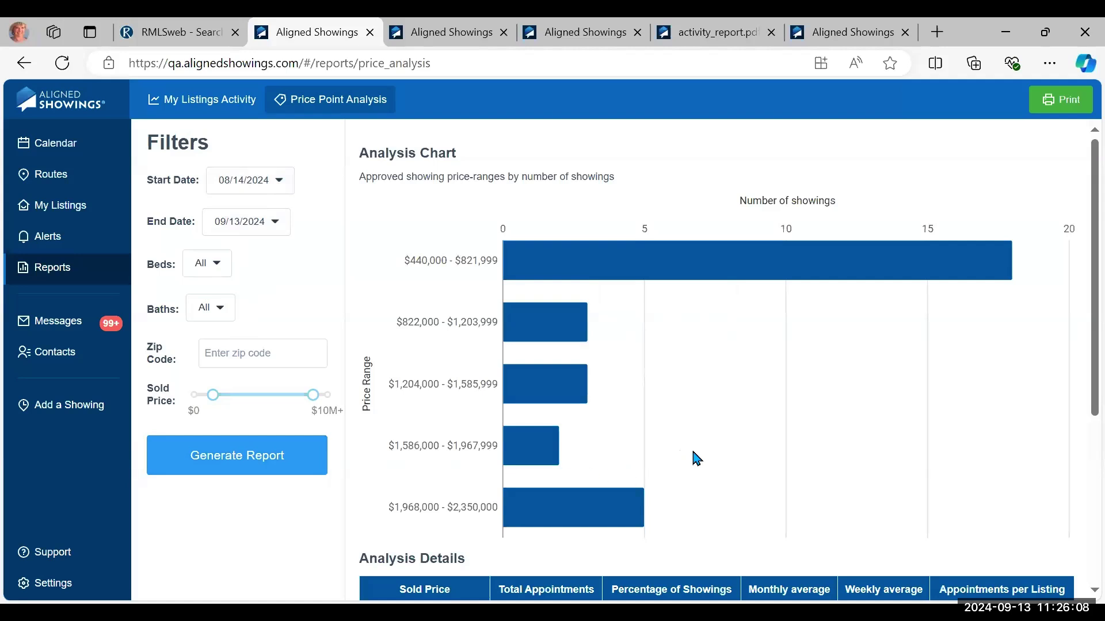
scroll(696, 459, down, 5)
scroll(712, 464, up, 5)
mouse_move(675, 259)
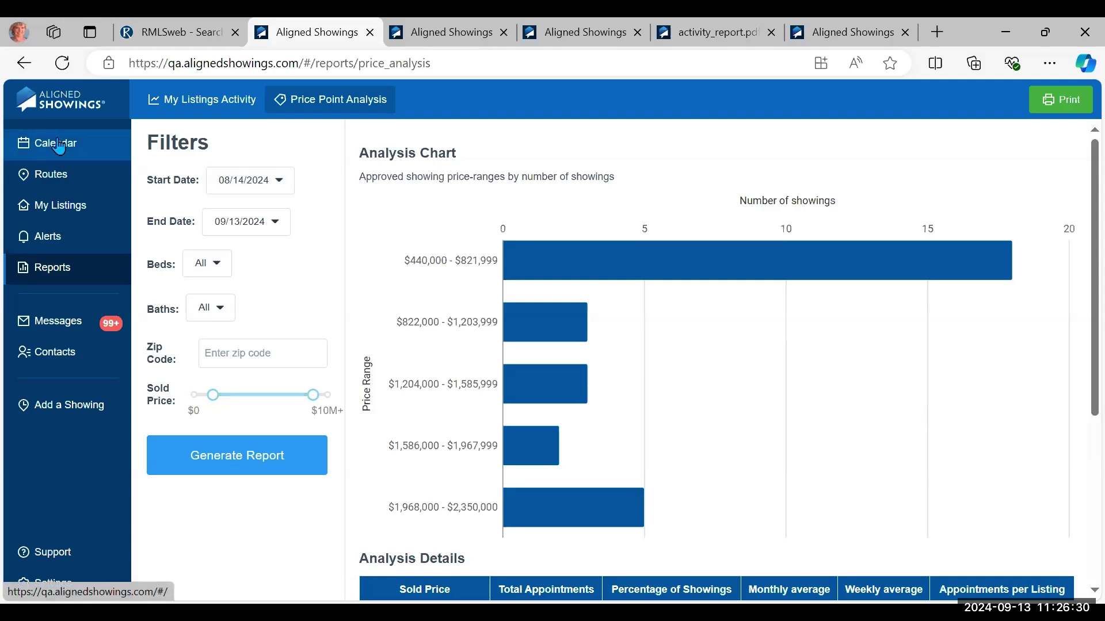
- Show the Aligned Showings calendar, then go to the RMLSweb home page
click(58, 146)
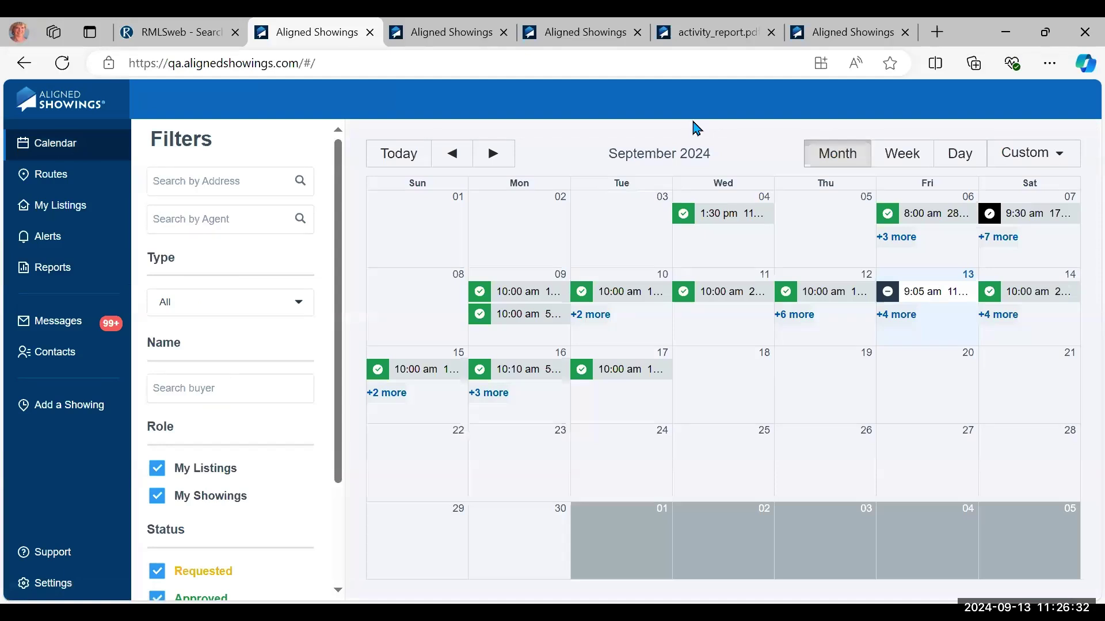
click(198, 35)
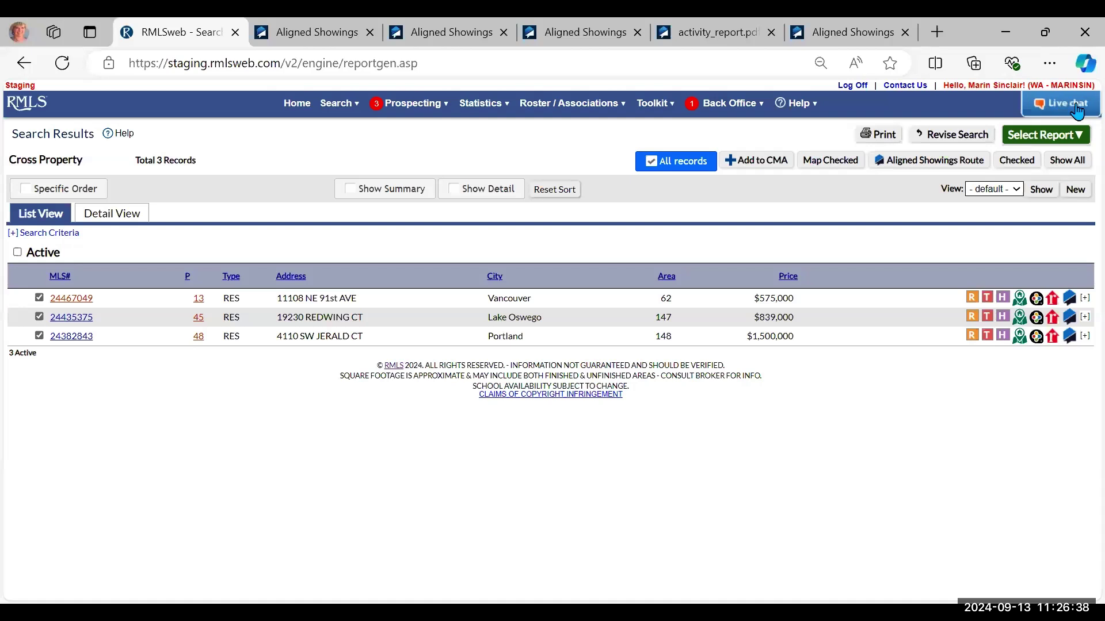
click(295, 107)
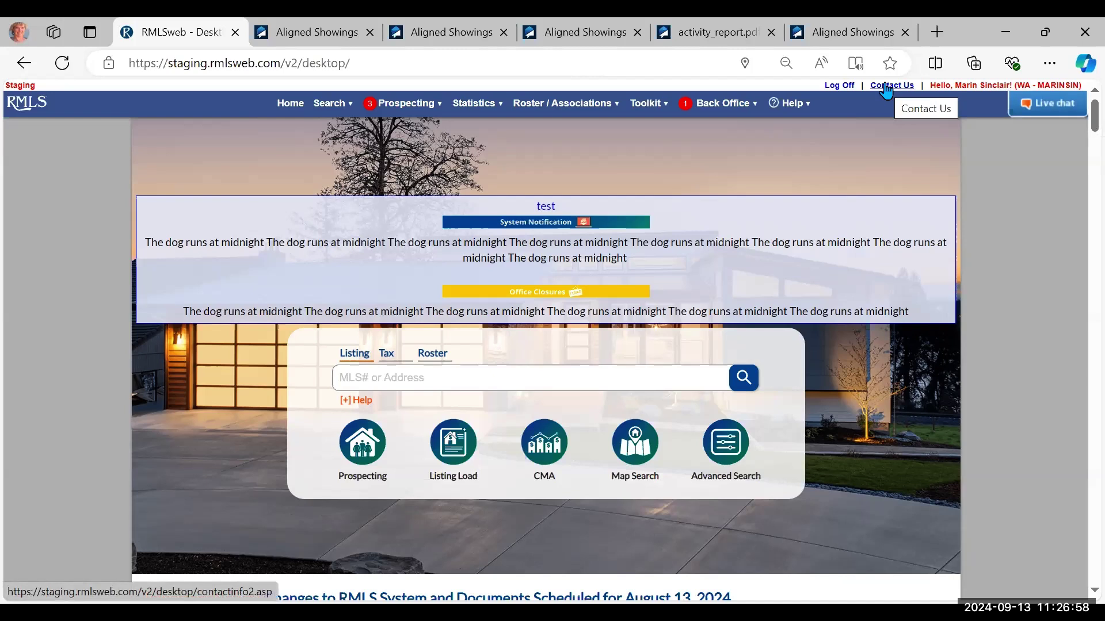
- Open the Aligned Showings Support page with RMLS help-desk contacts, then return to RMLSweb
click(311, 30)
click(55, 556)
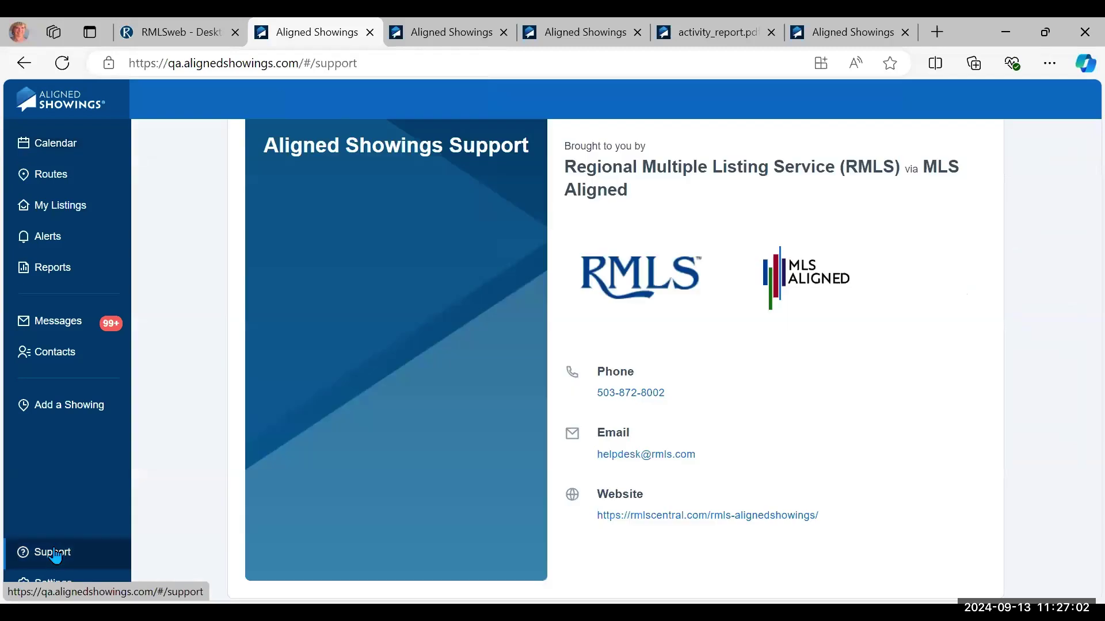
click(190, 29)
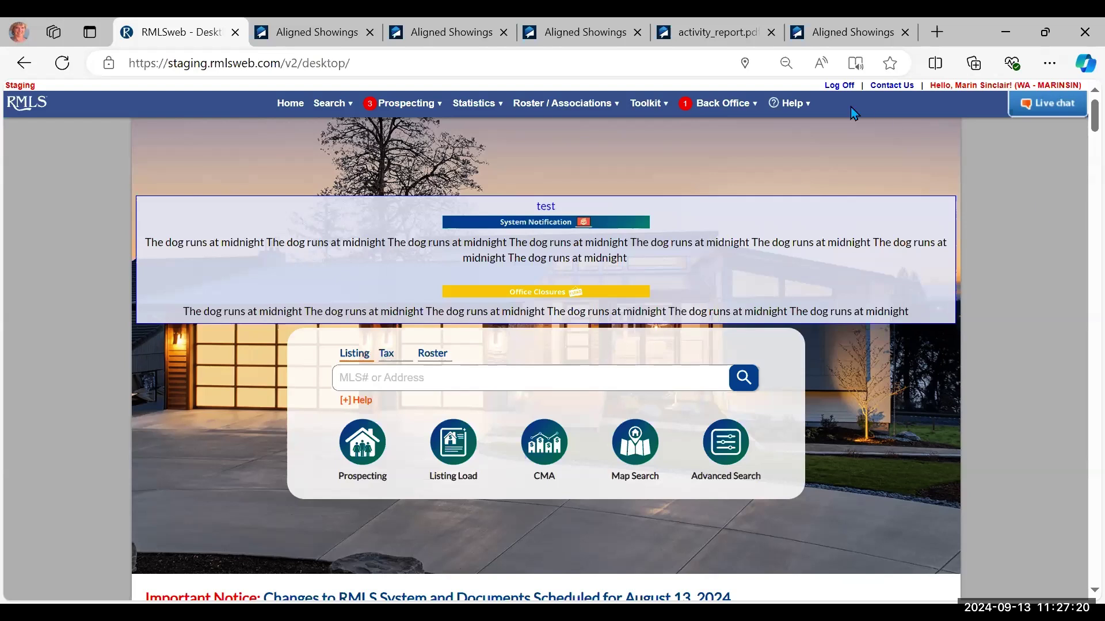
- Open and dismiss RMLSweb's Help menu, then return to the Aligned Showings Support page
click(796, 105)
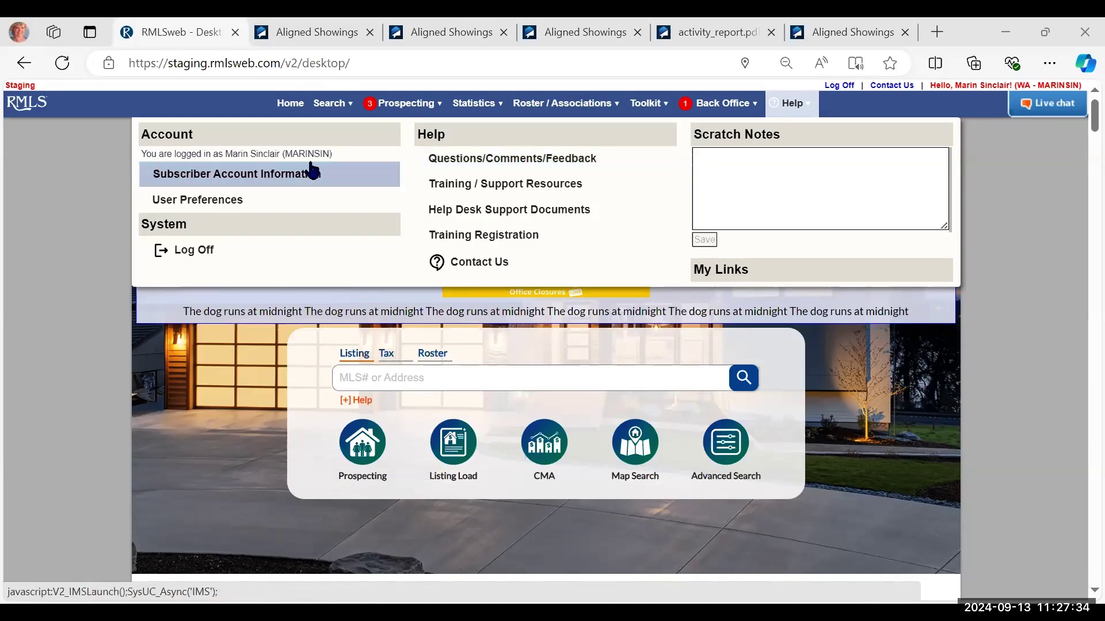
click(75, 165)
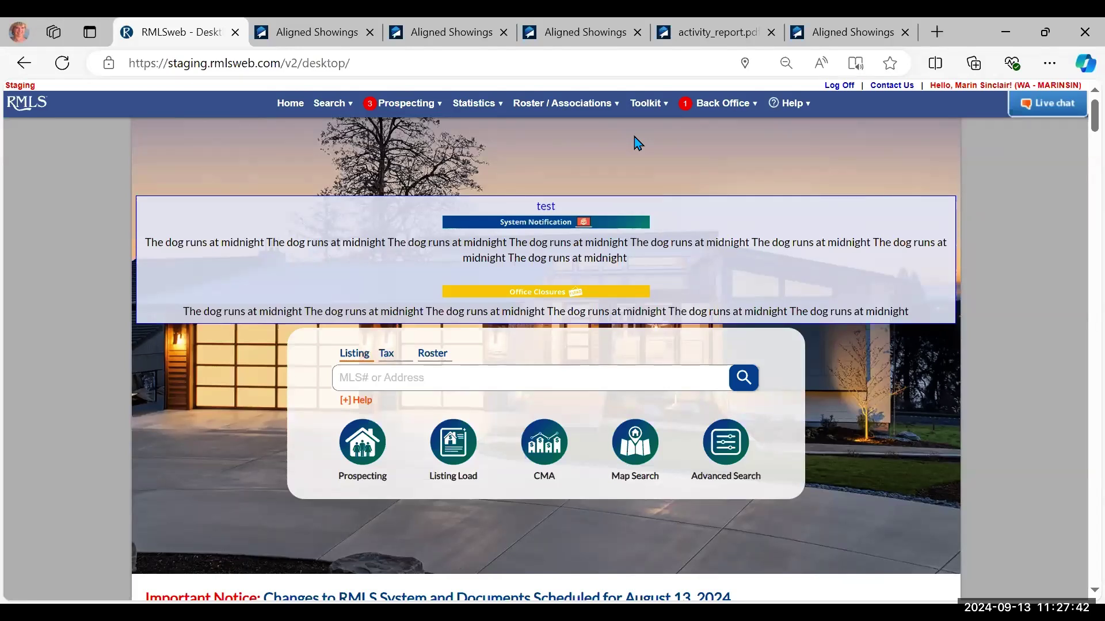
click(322, 34)
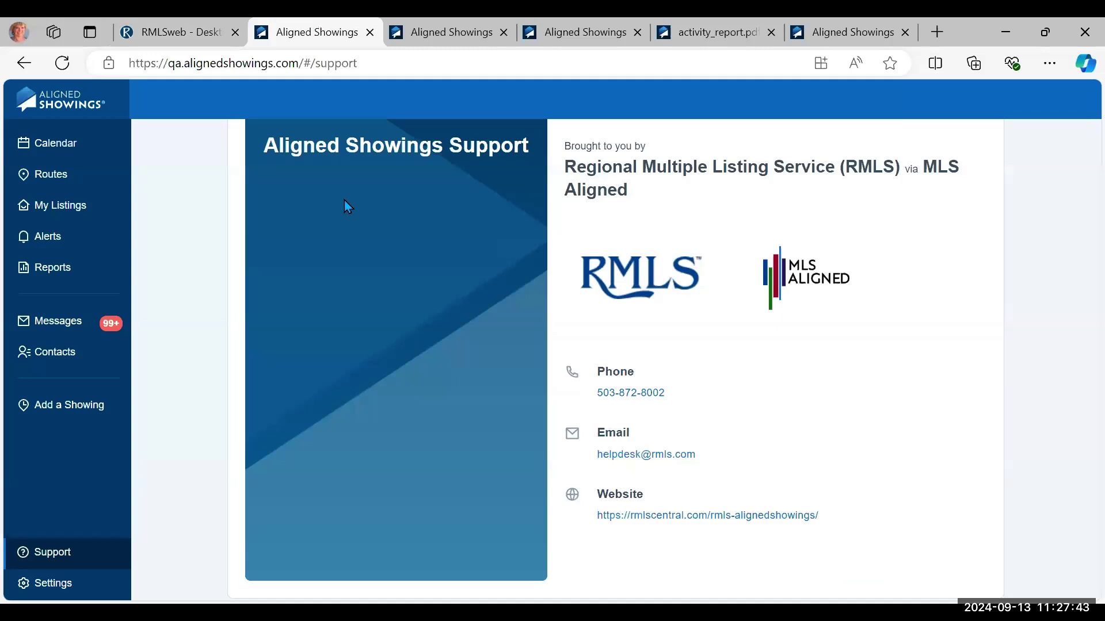
- Open the Calendar to show September 2024 showings in Month view beside the filters
click(40, 151)
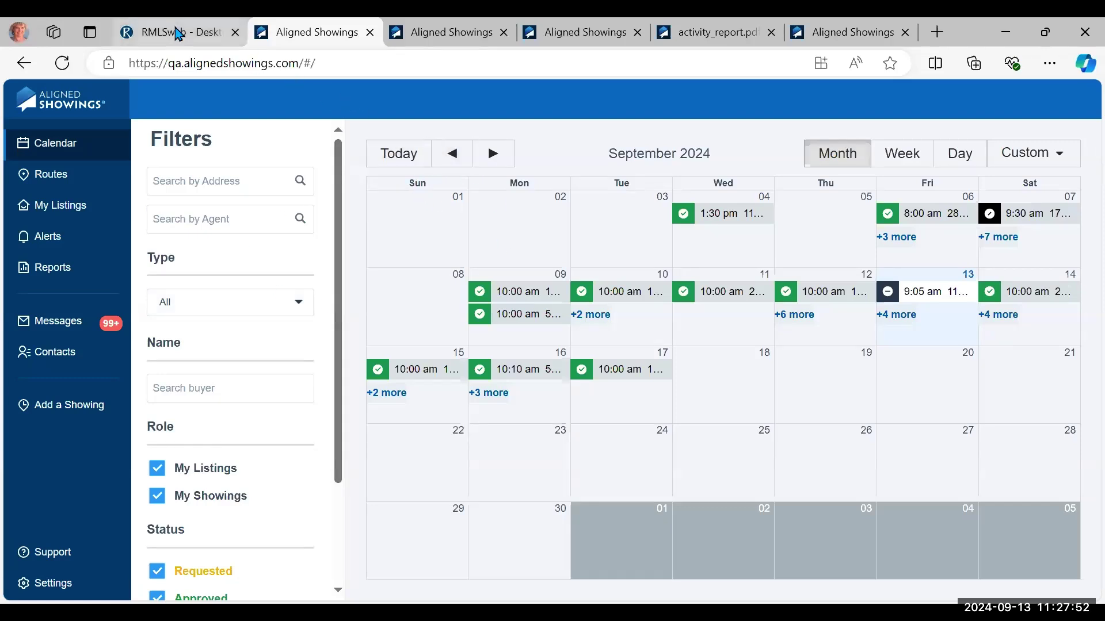
mouse_move(178, 33)
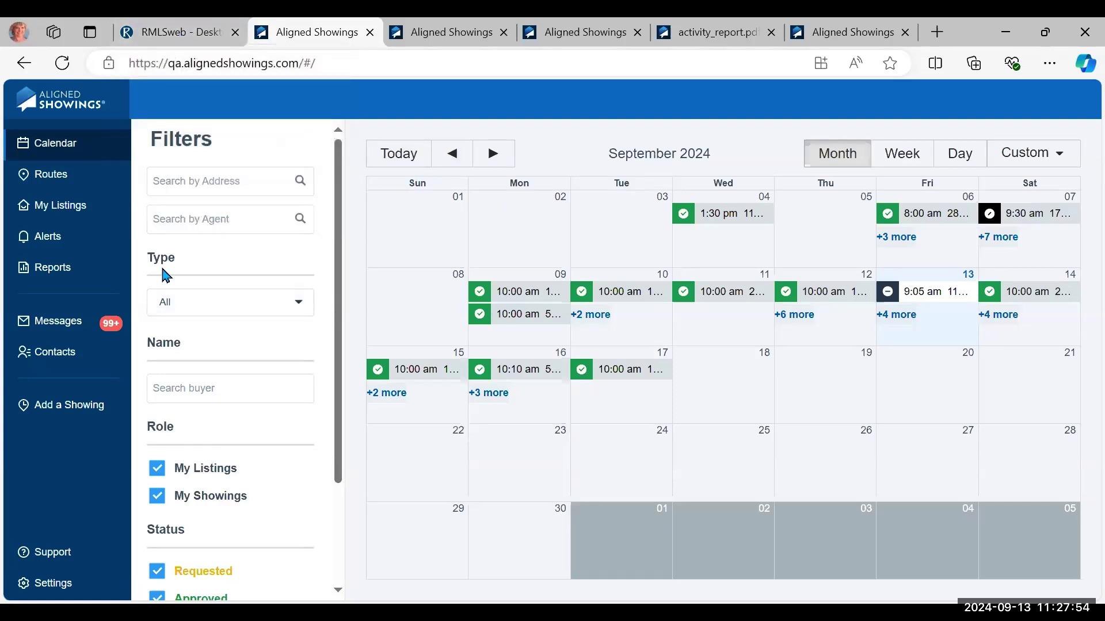